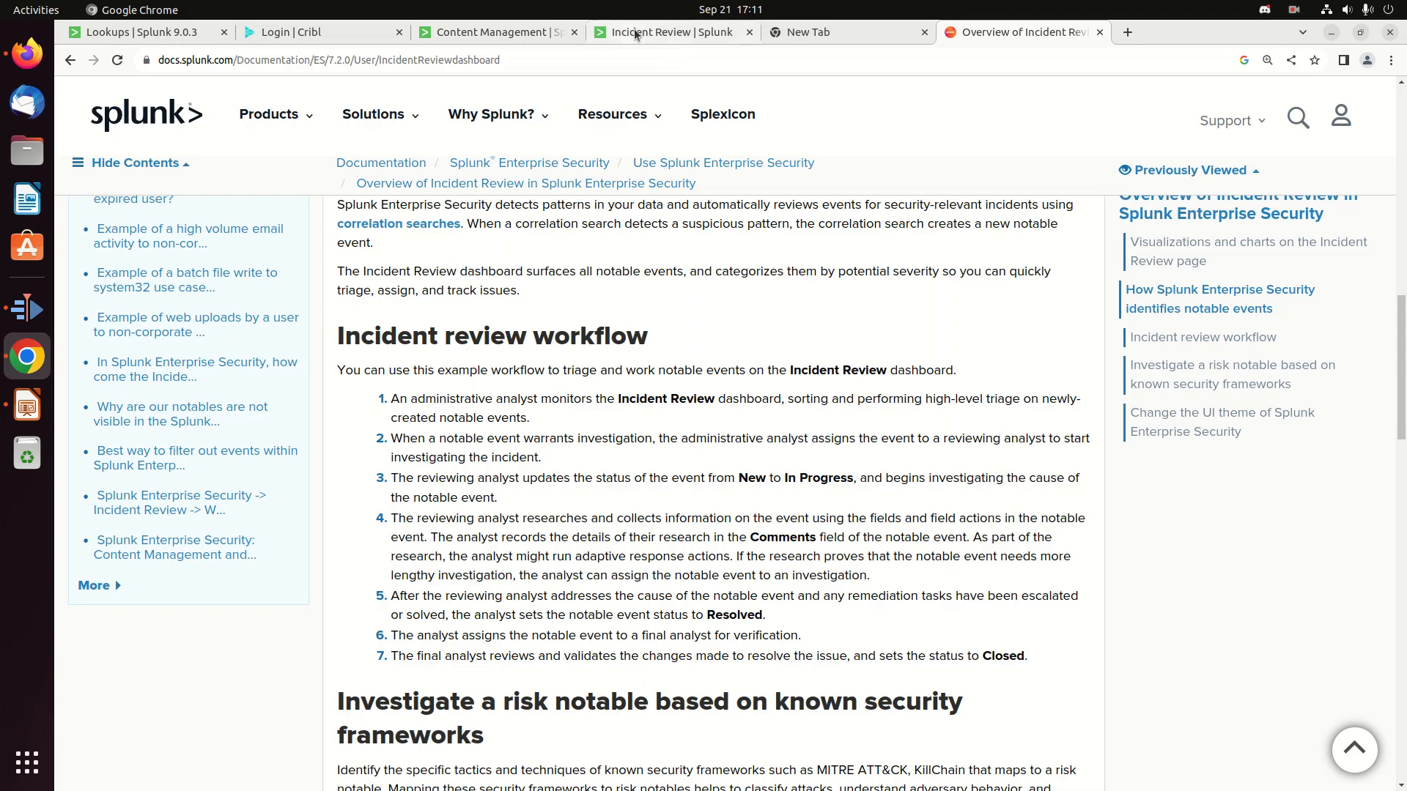
Open the Incident Review page of the Enterprise Security app from the app's home page
click(664, 32)
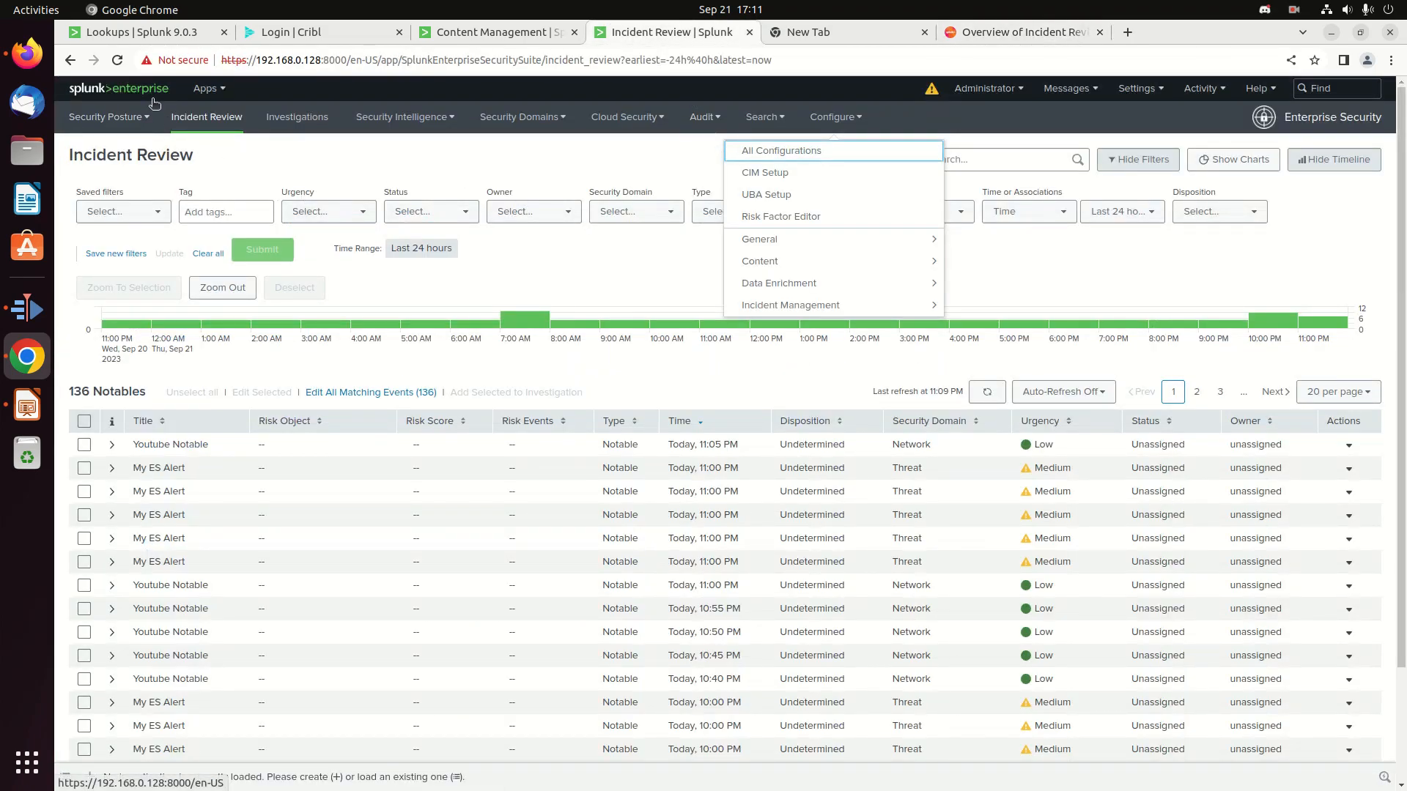
click(206, 88)
click(213, 141)
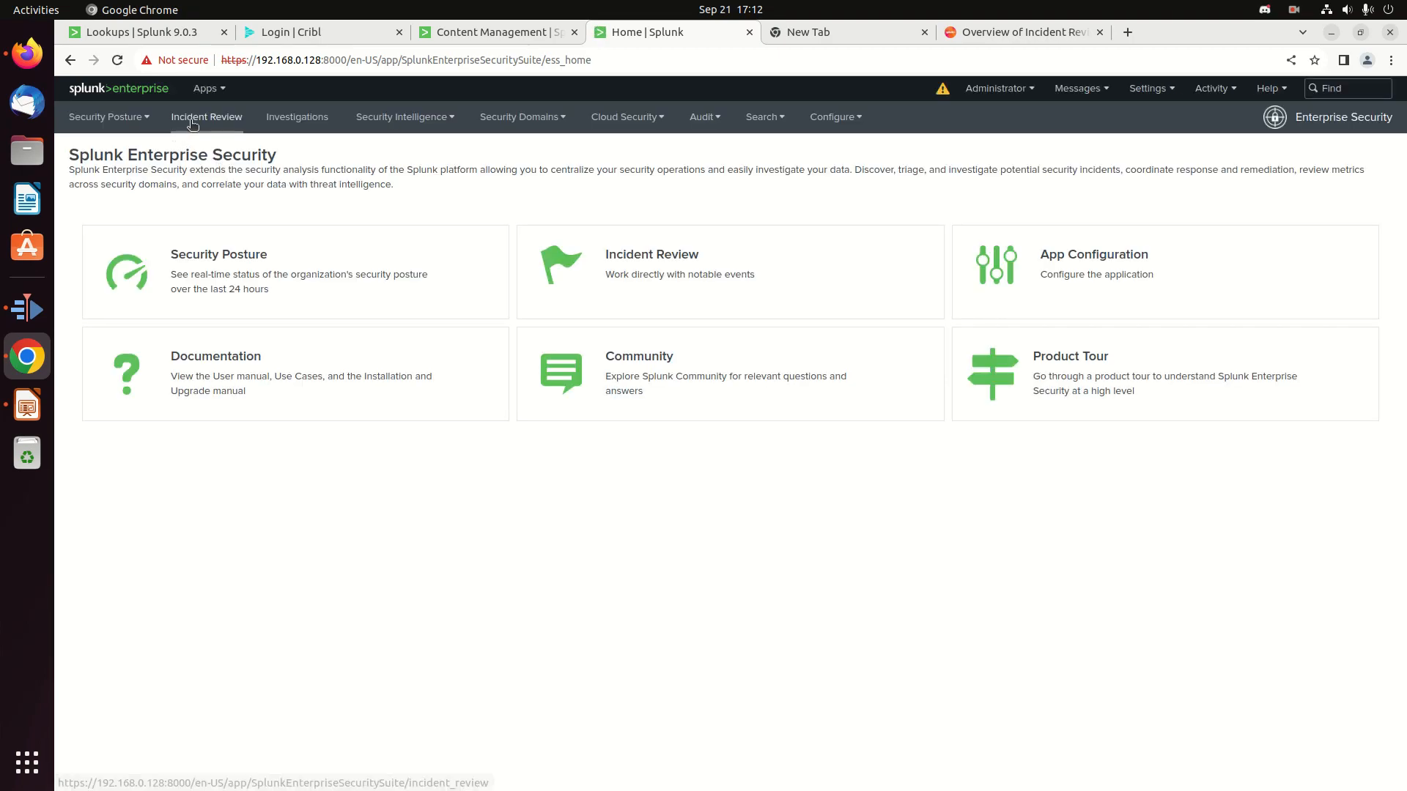
click(192, 122)
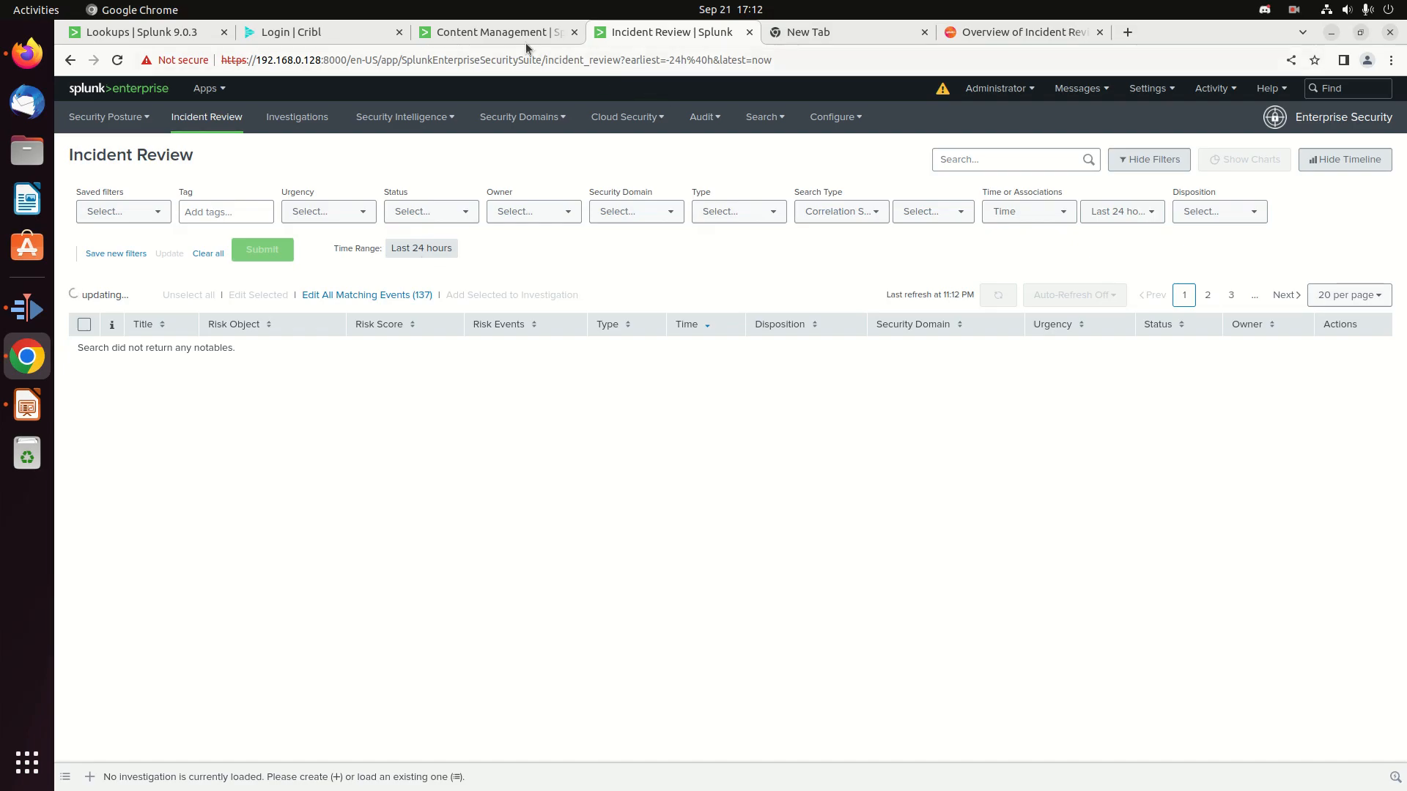
From Content Management, open the "Youtube Correlation Search For Lame Creations" correlation search for editing in a separate browser tab
click(503, 34)
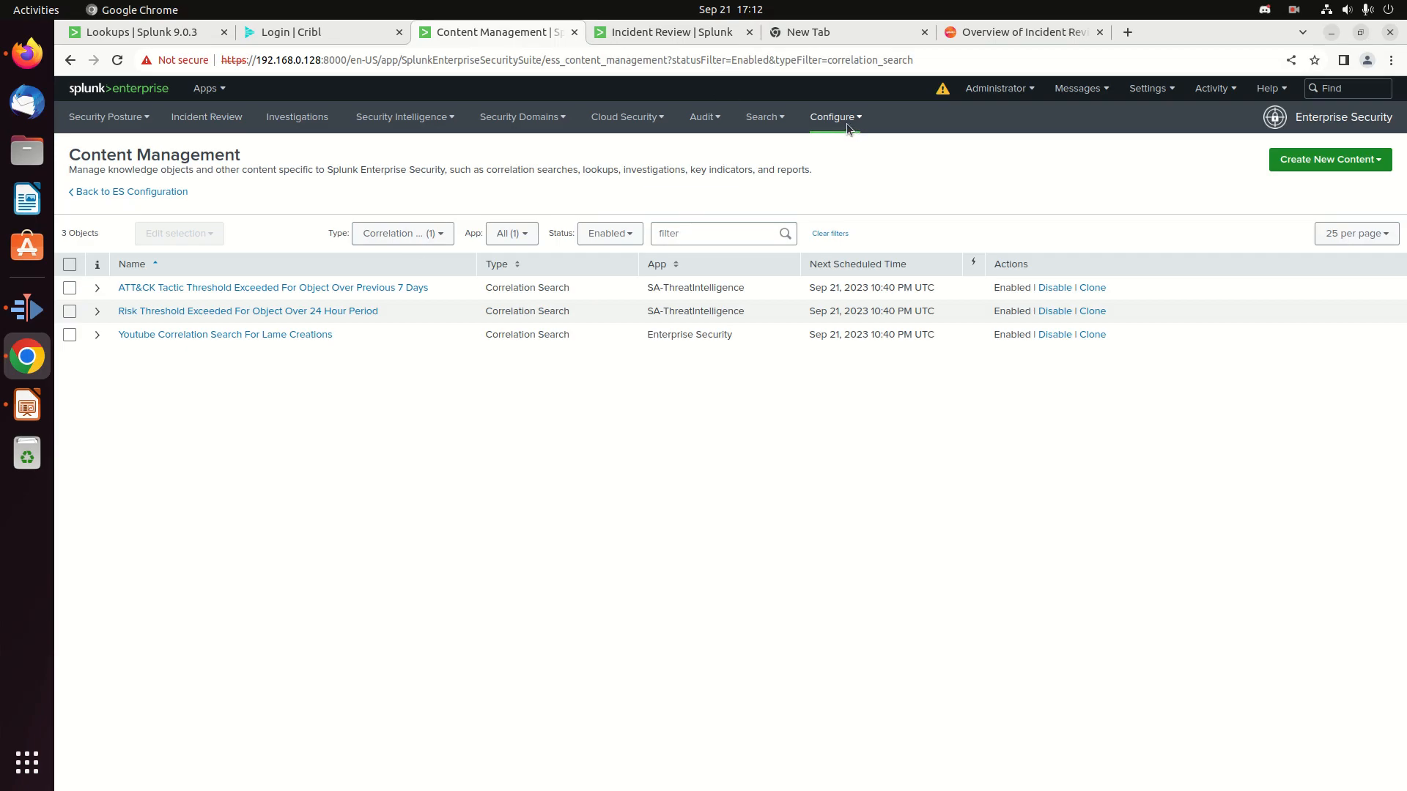
click(824, 129)
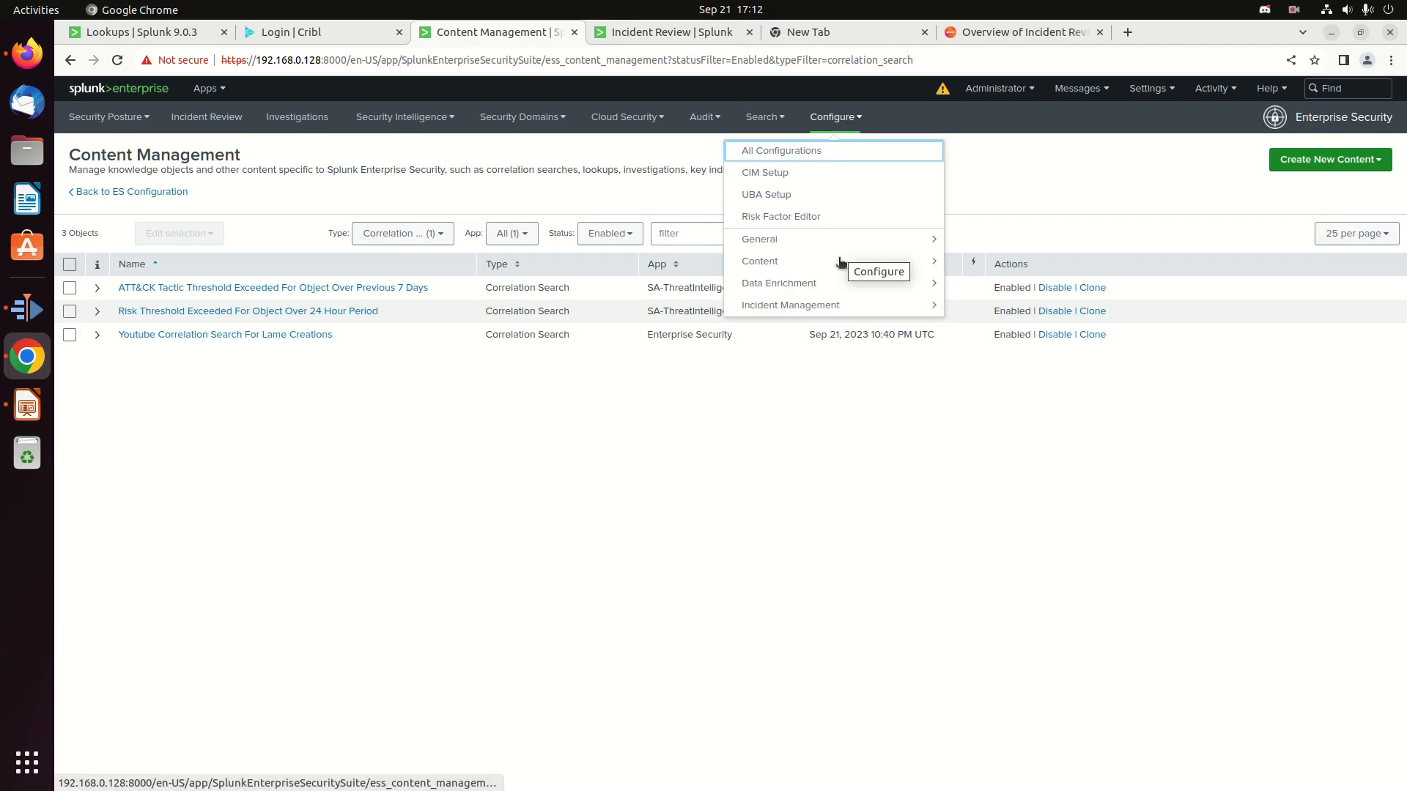
click(792, 262)
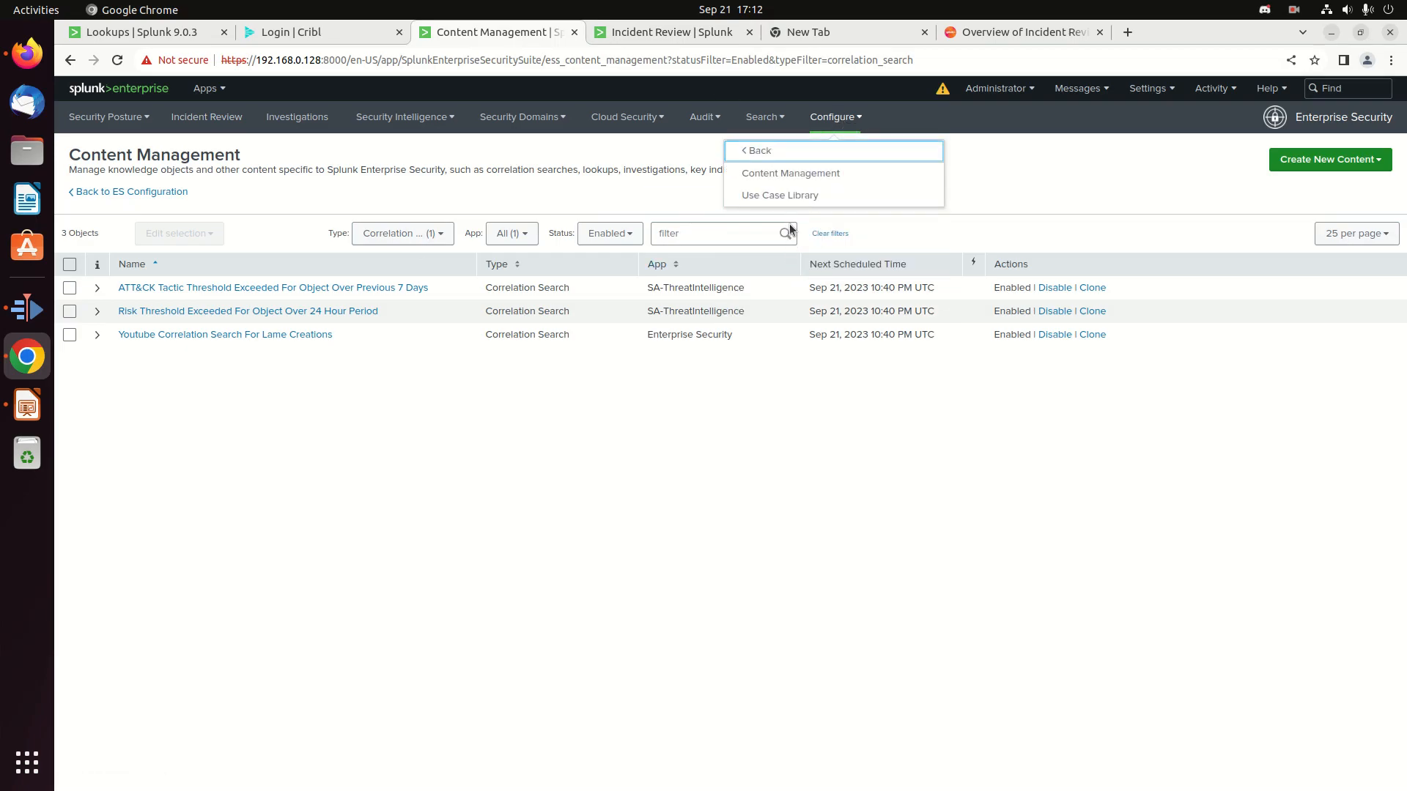
click(1107, 211)
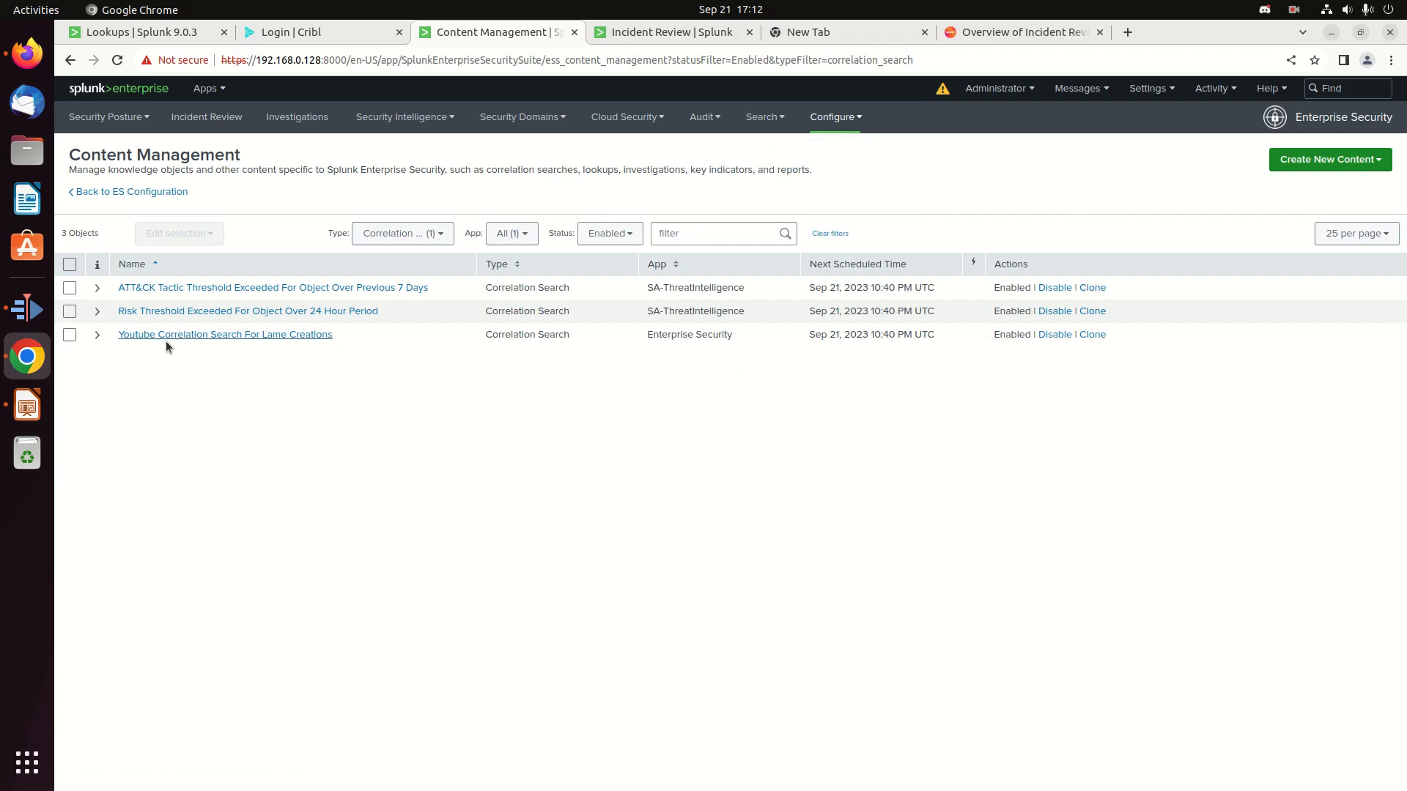
middle_click(235, 337)
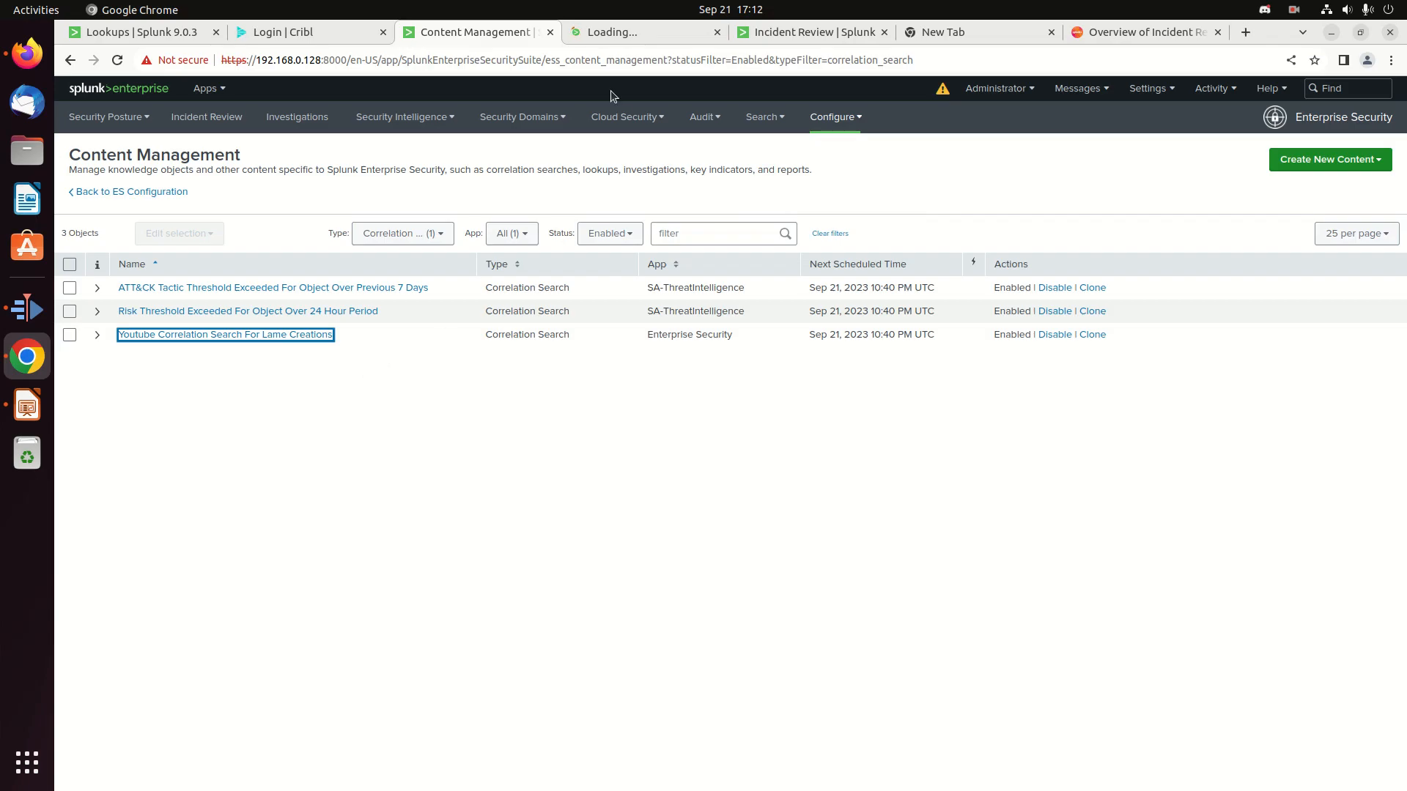
click(611, 29)
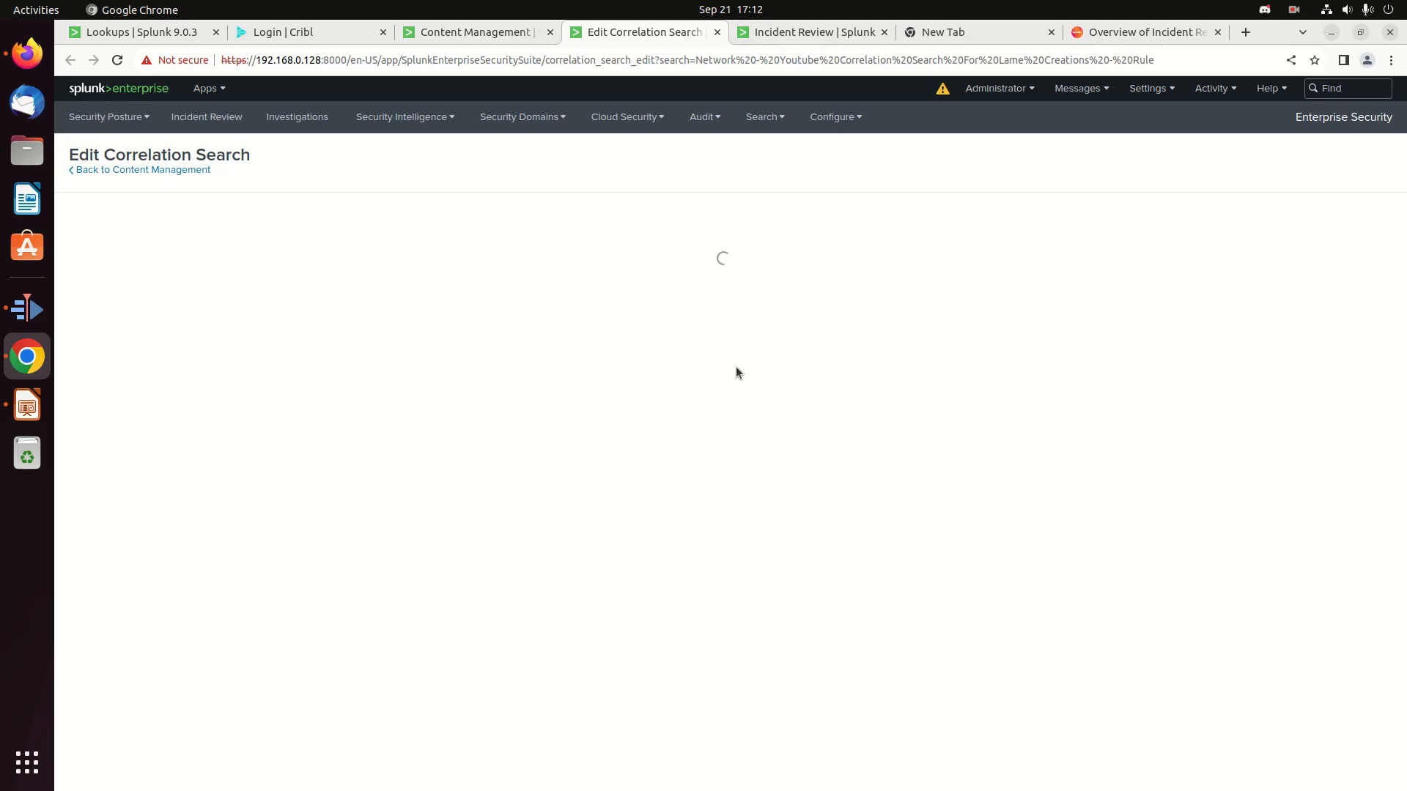
Expand the Notable adaptive response action of the correlation search and inspect the available severity options
scroll(758, 485, down, 3)
scroll(758, 481, down, 10)
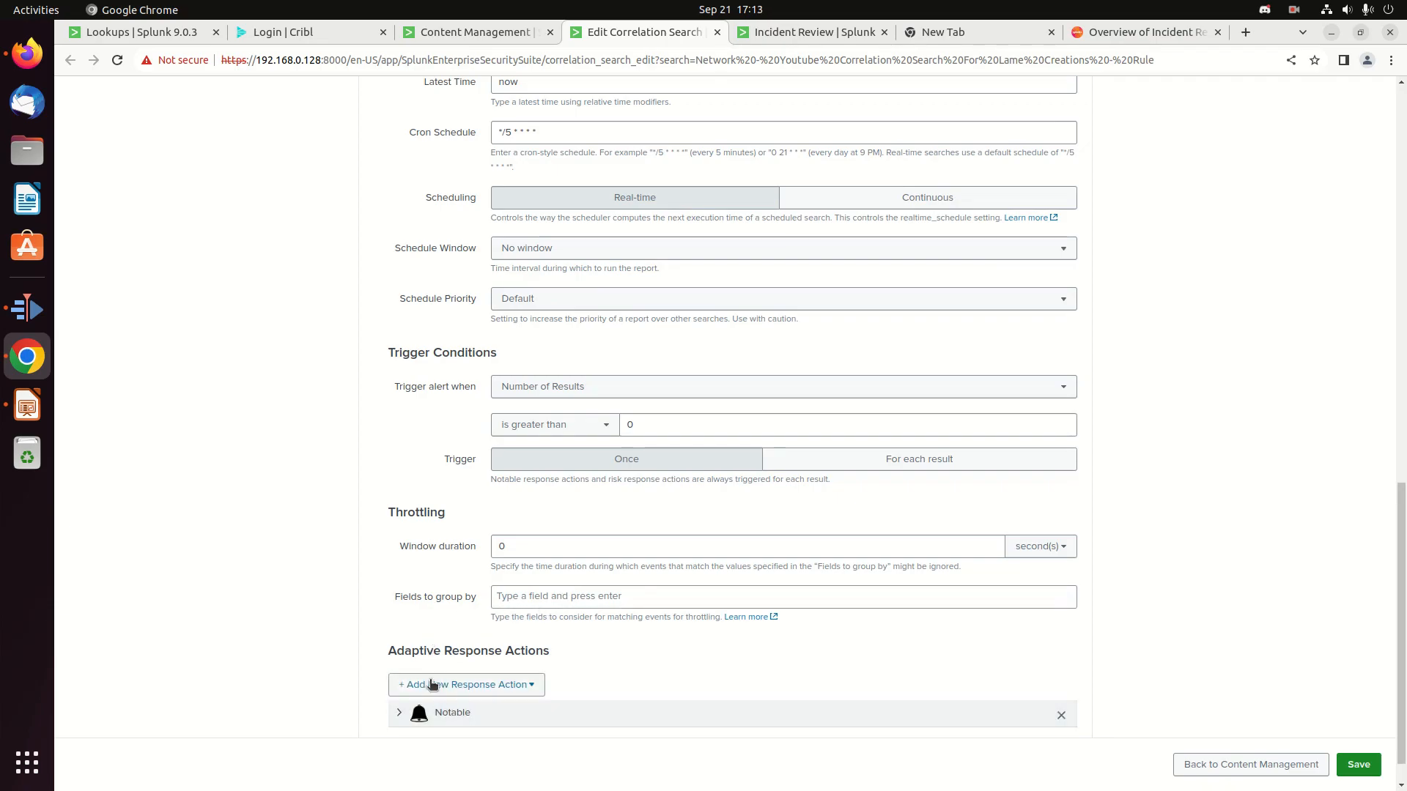
scroll(429, 674, down, 1)
click(396, 673)
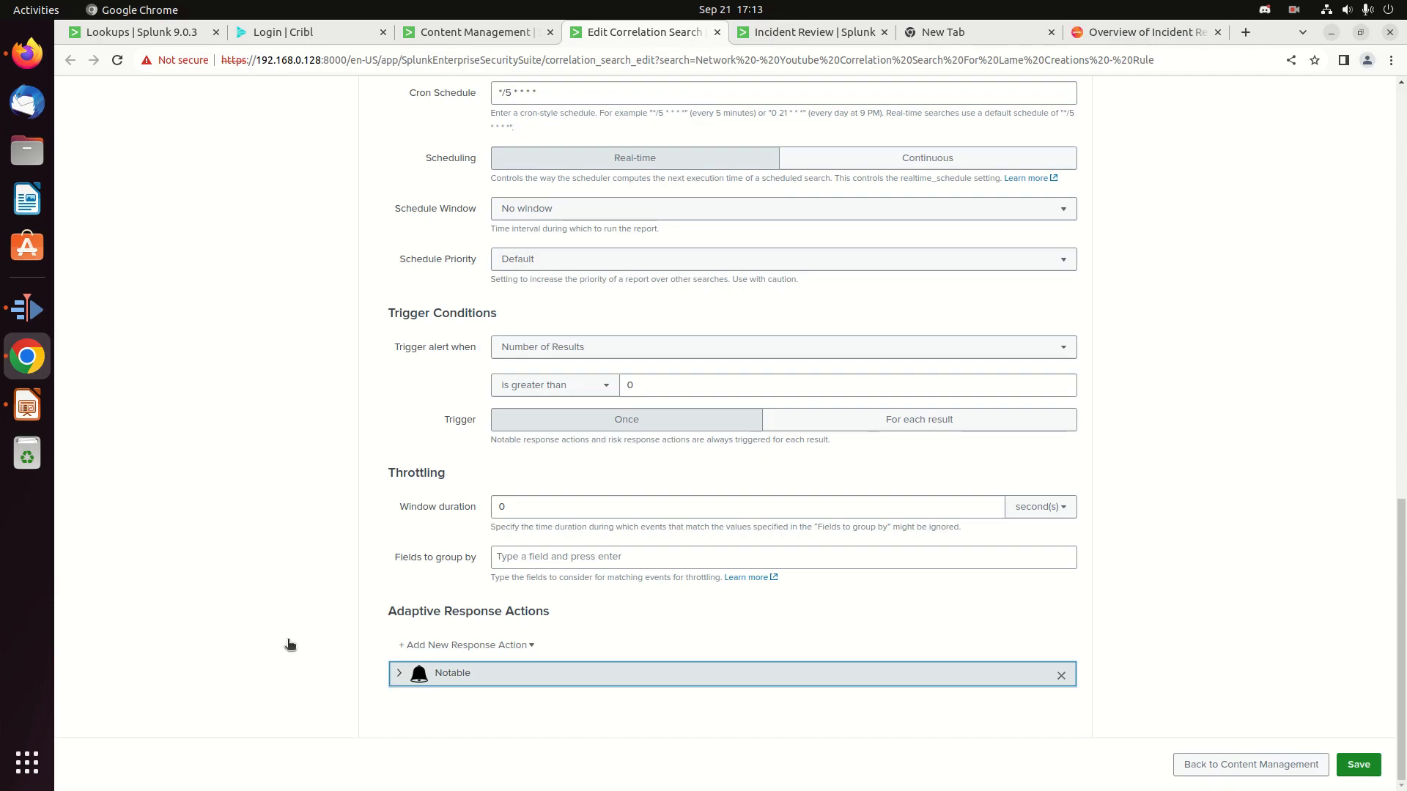
scroll(287, 641, down, 5)
scroll(287, 640, down, 2)
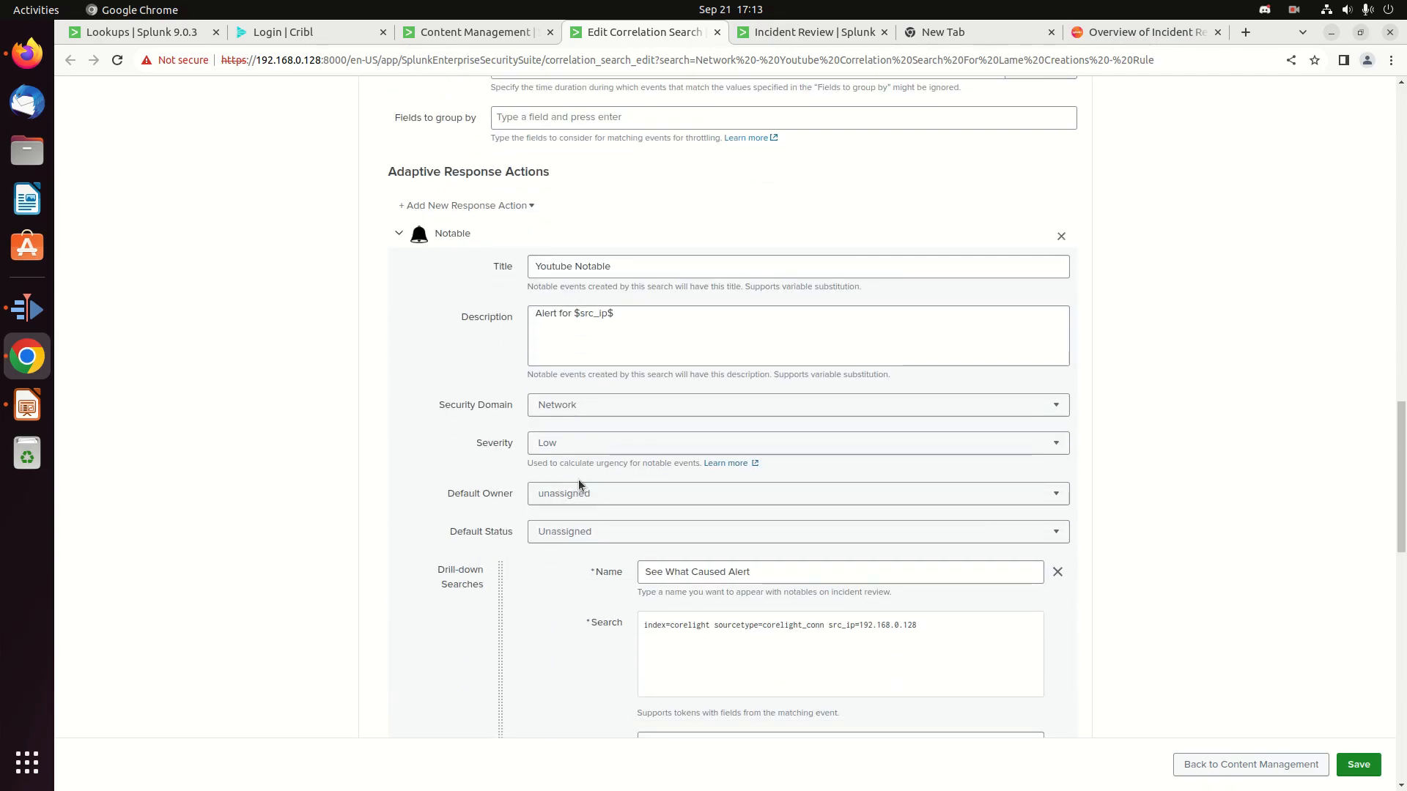
click(577, 445)
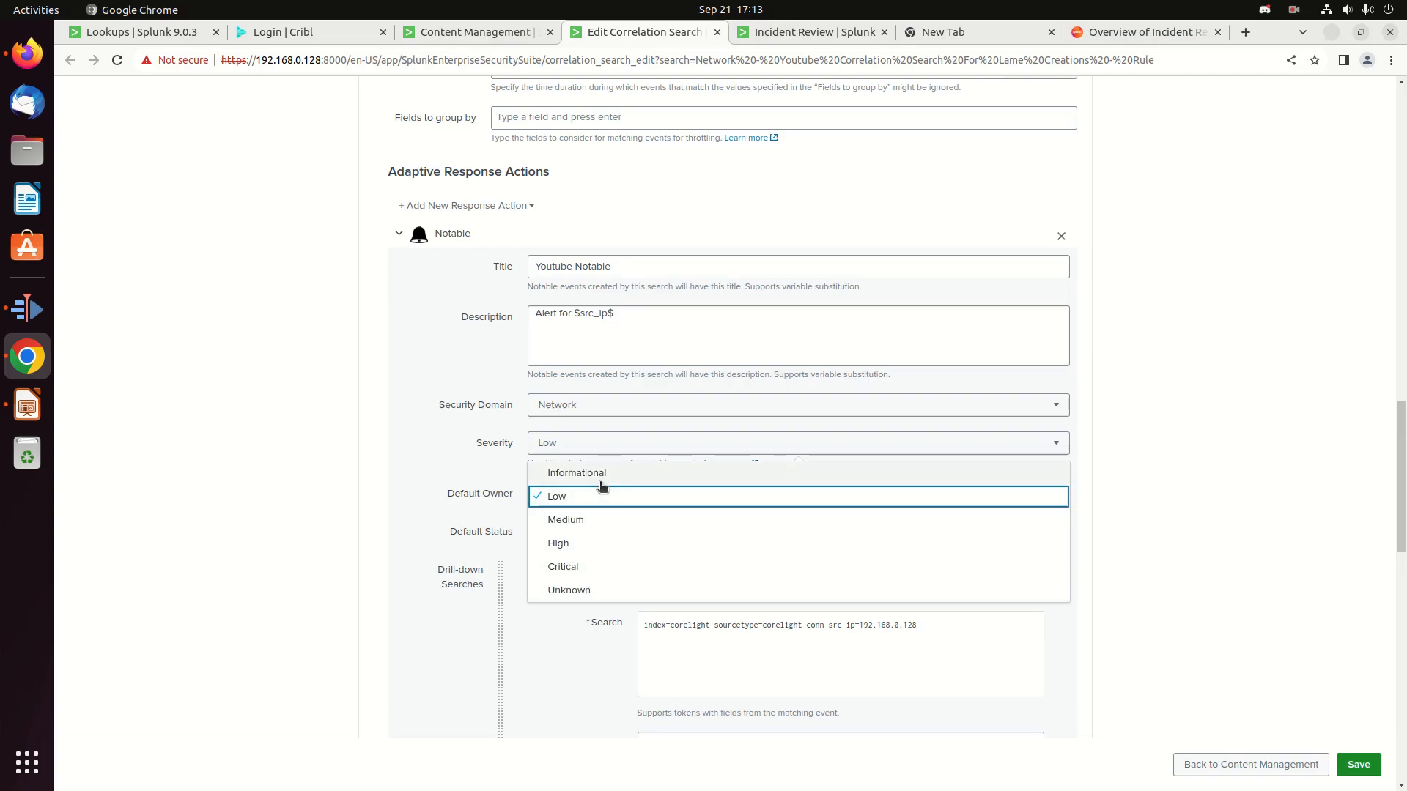
click(344, 397)
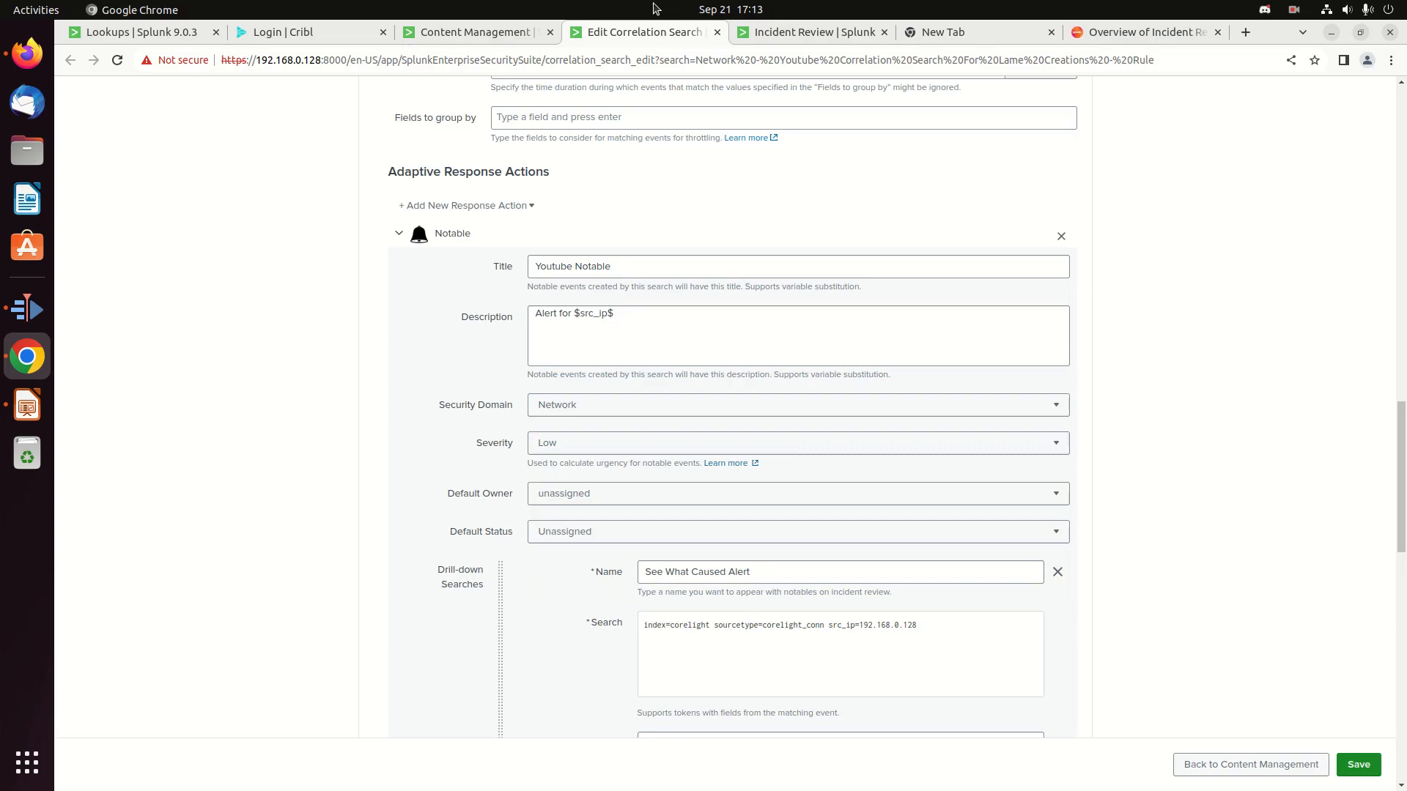
Check the documented incident review workflow and expand the newest Youtube Notable on the Incident Review page
click(779, 38)
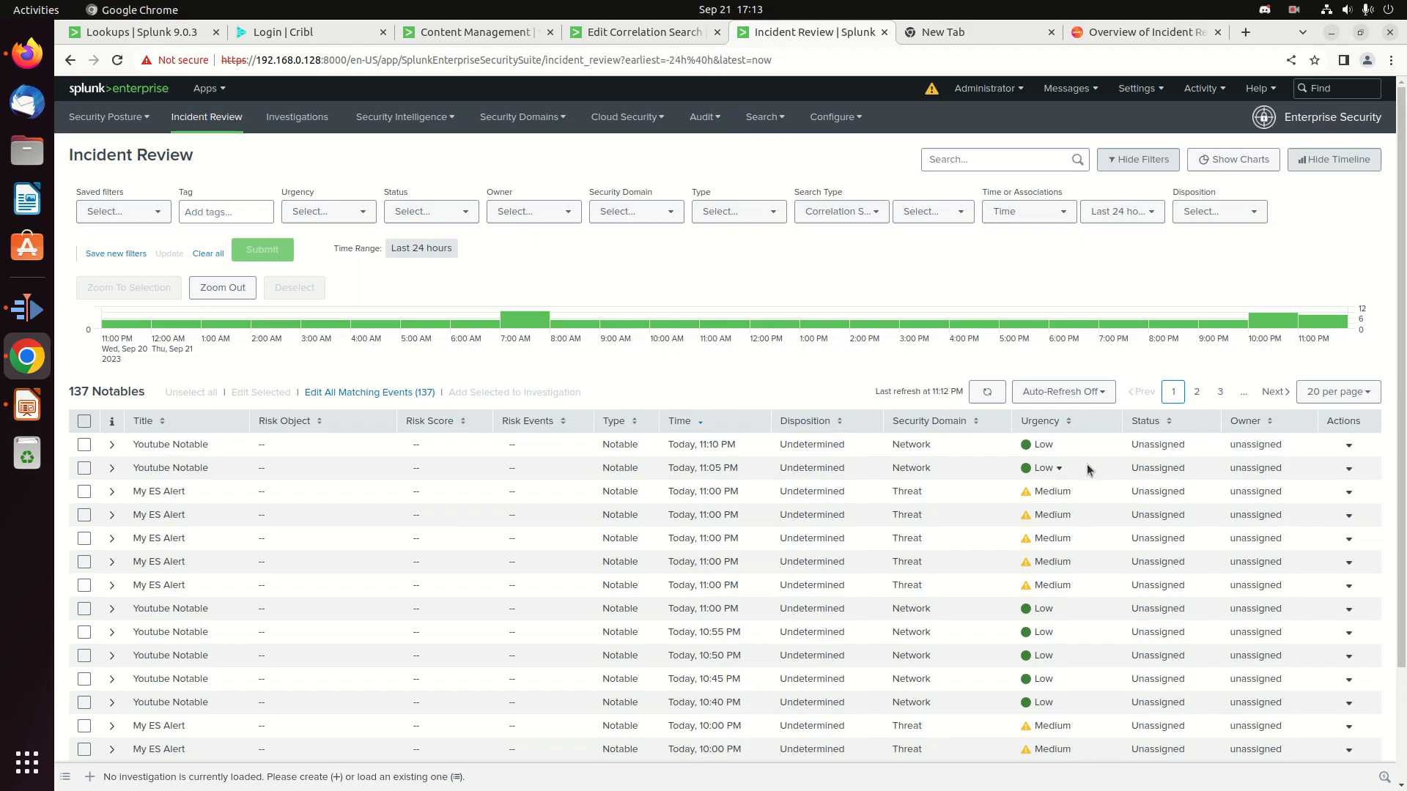
click(1142, 32)
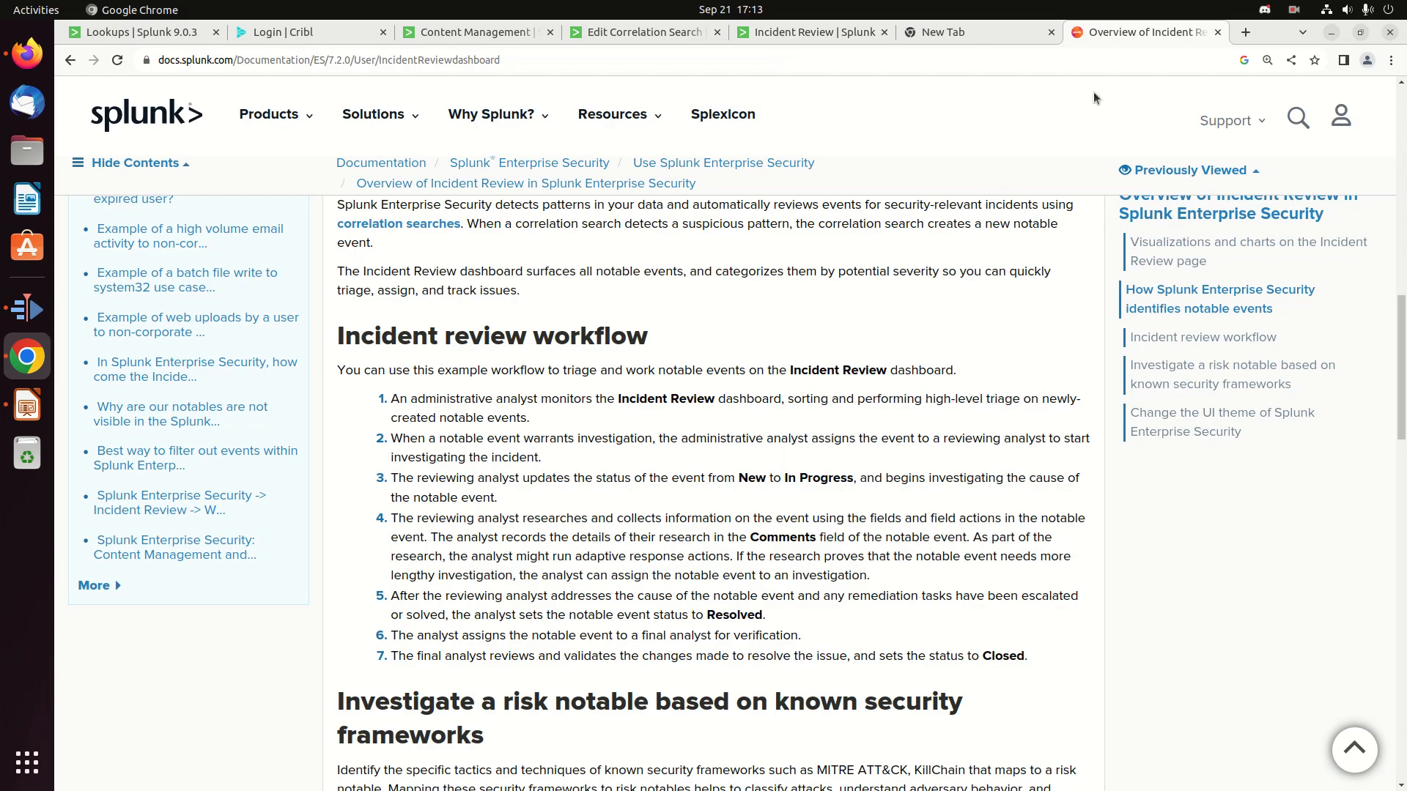
click(788, 43)
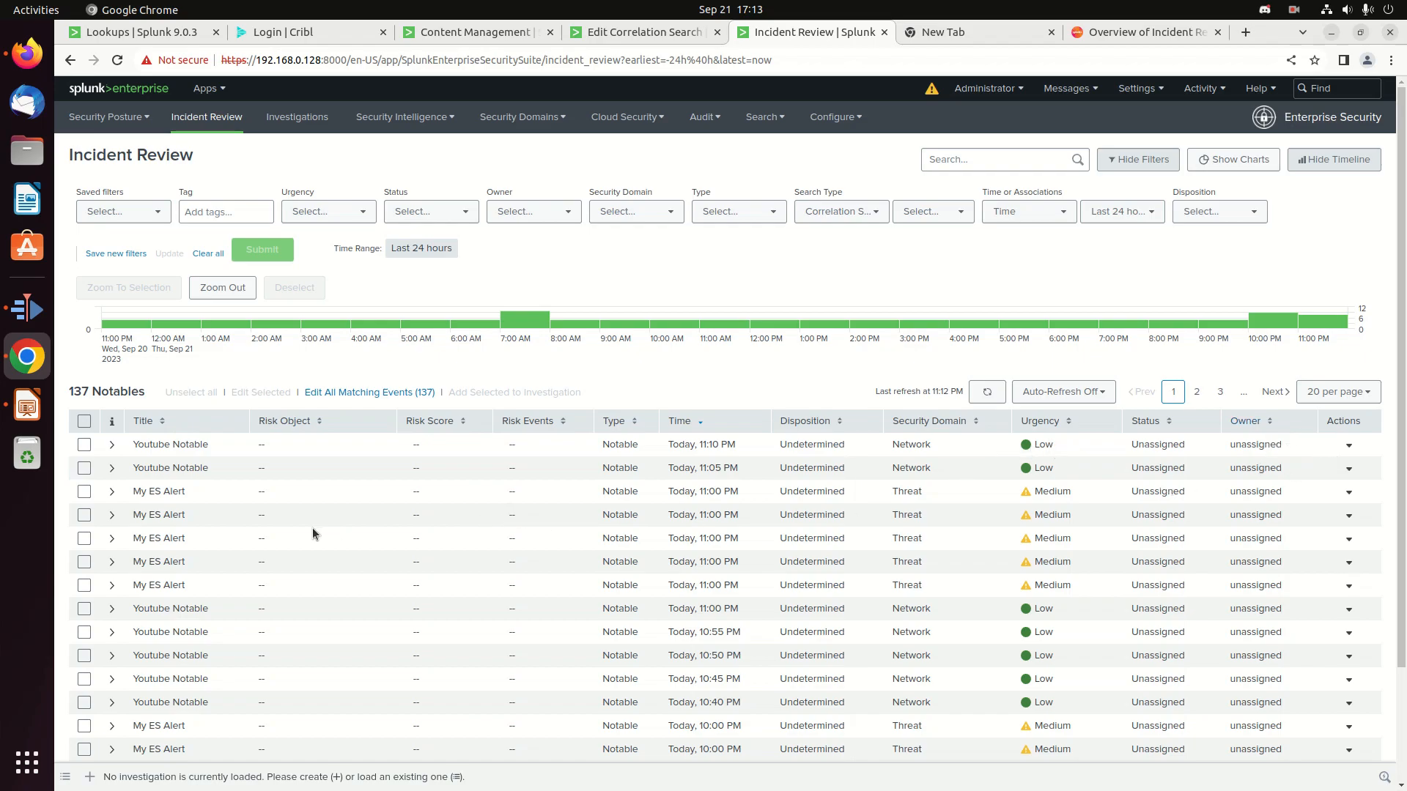
click(112, 446)
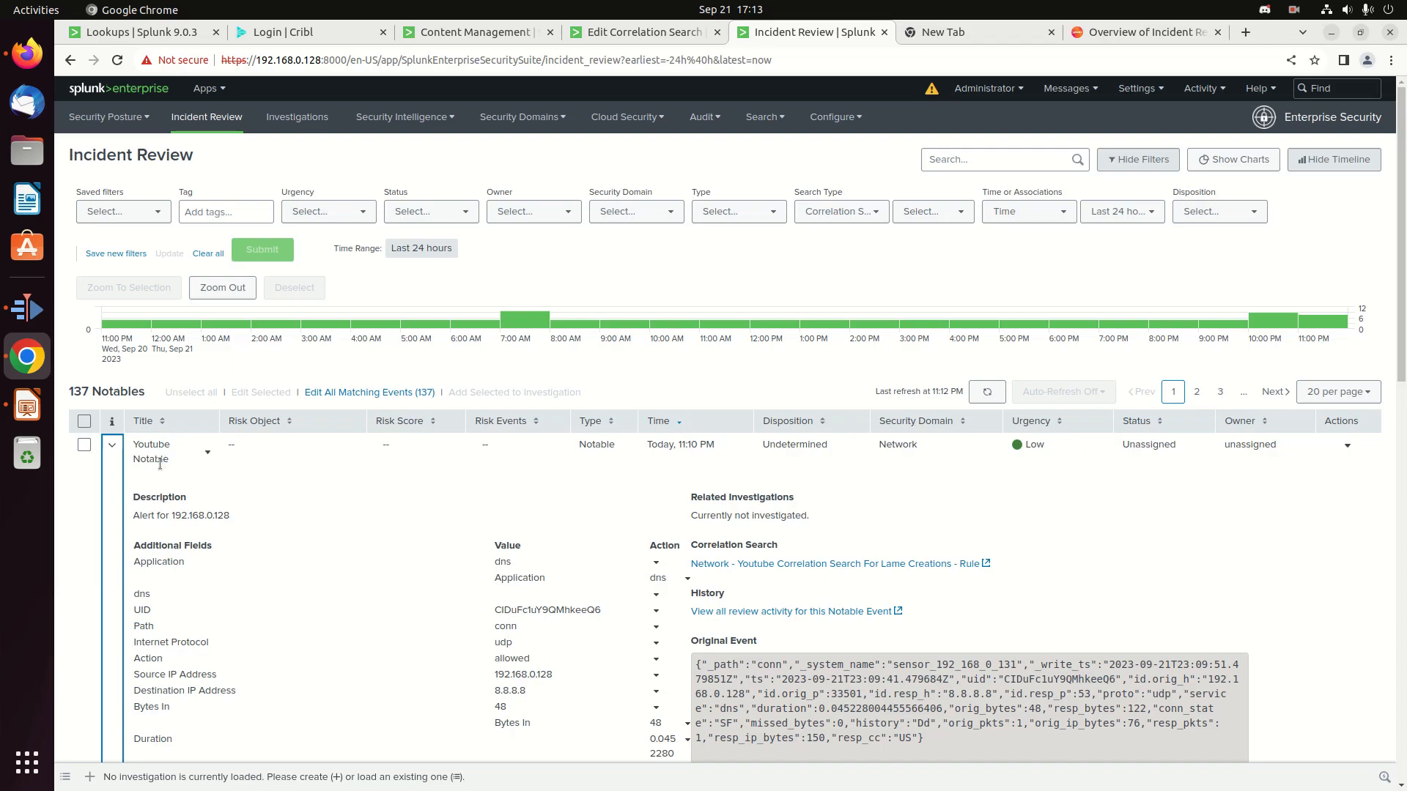
Compare the title and description set in the Notable response action with those of the expanded event in Incident Review
click(652, 34)
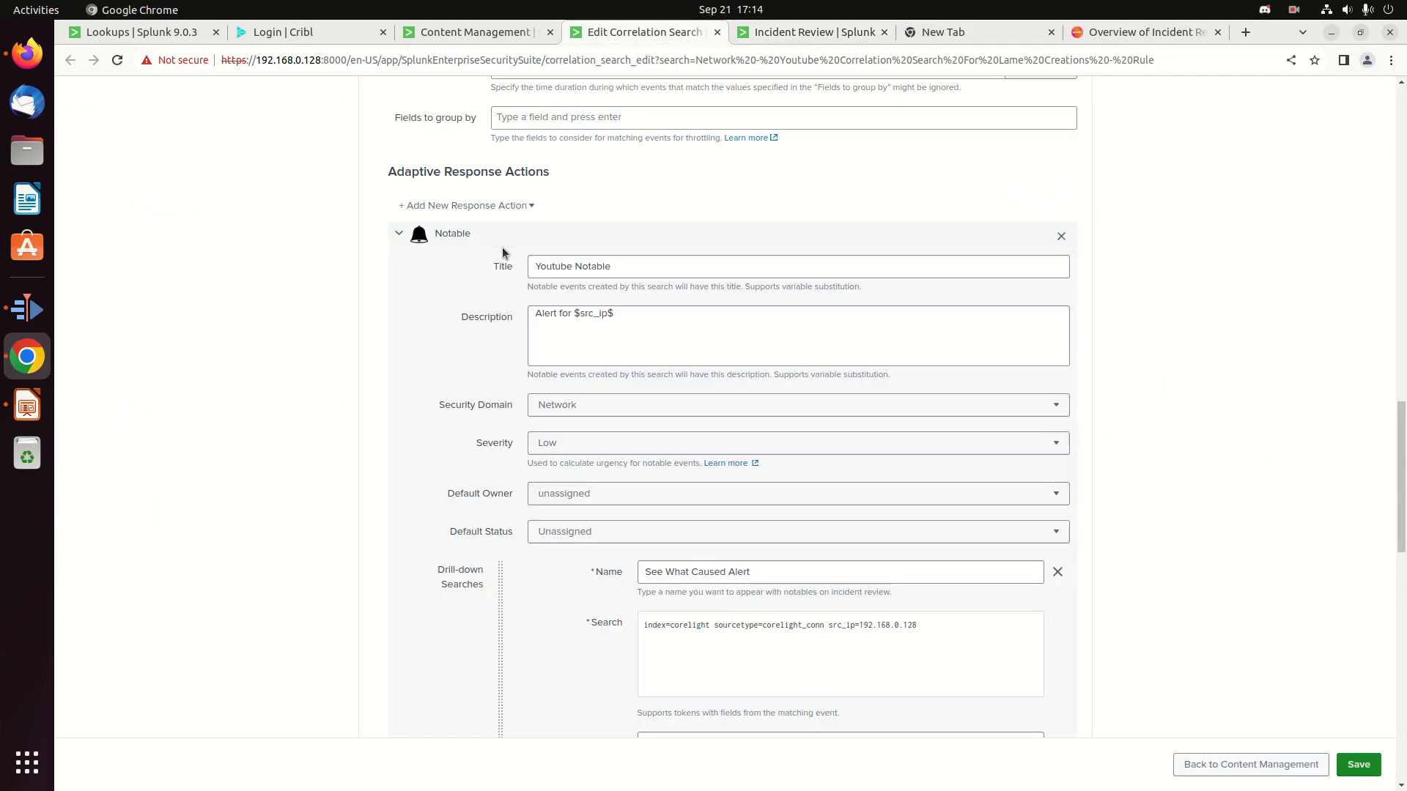
double_click(578, 266)
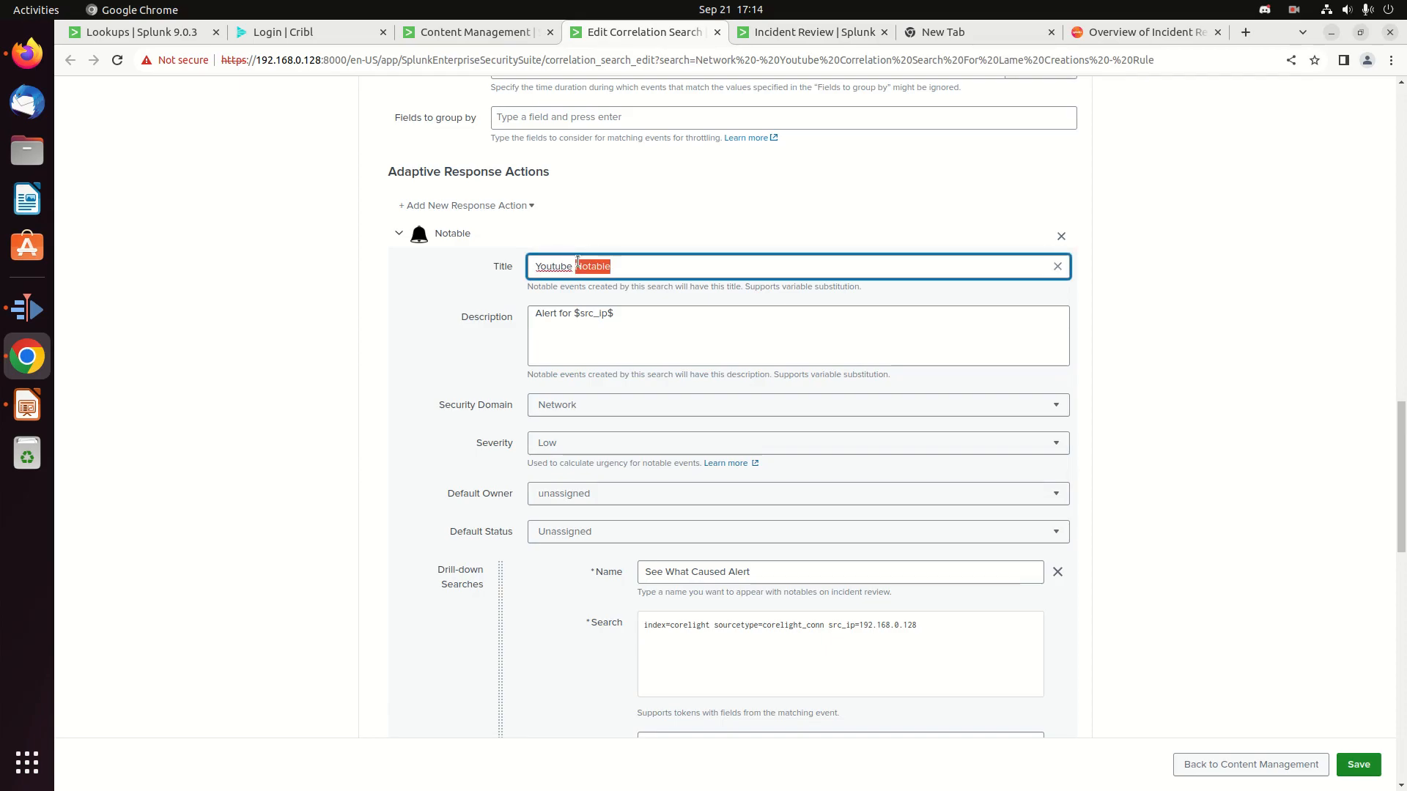
click(737, 193)
click(812, 33)
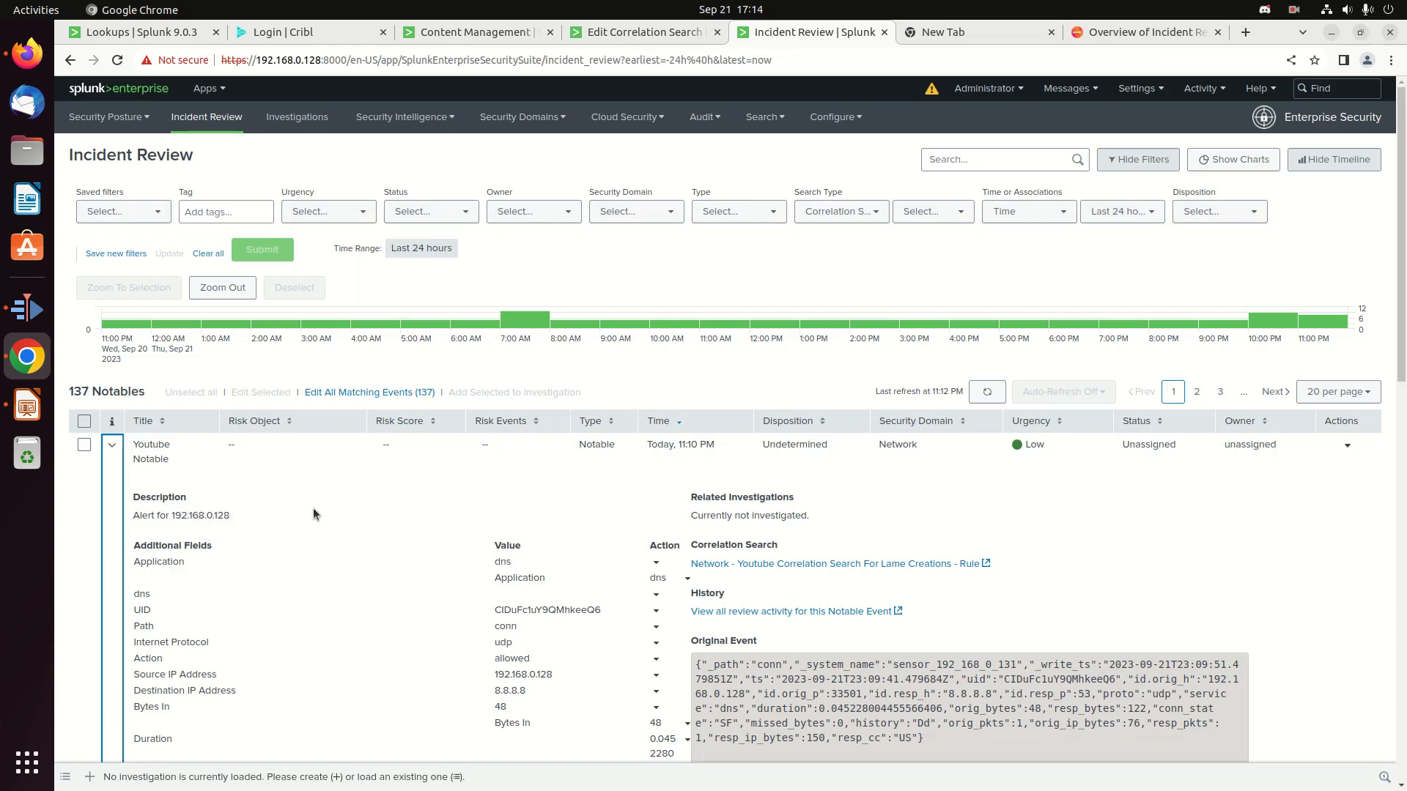
click(607, 38)
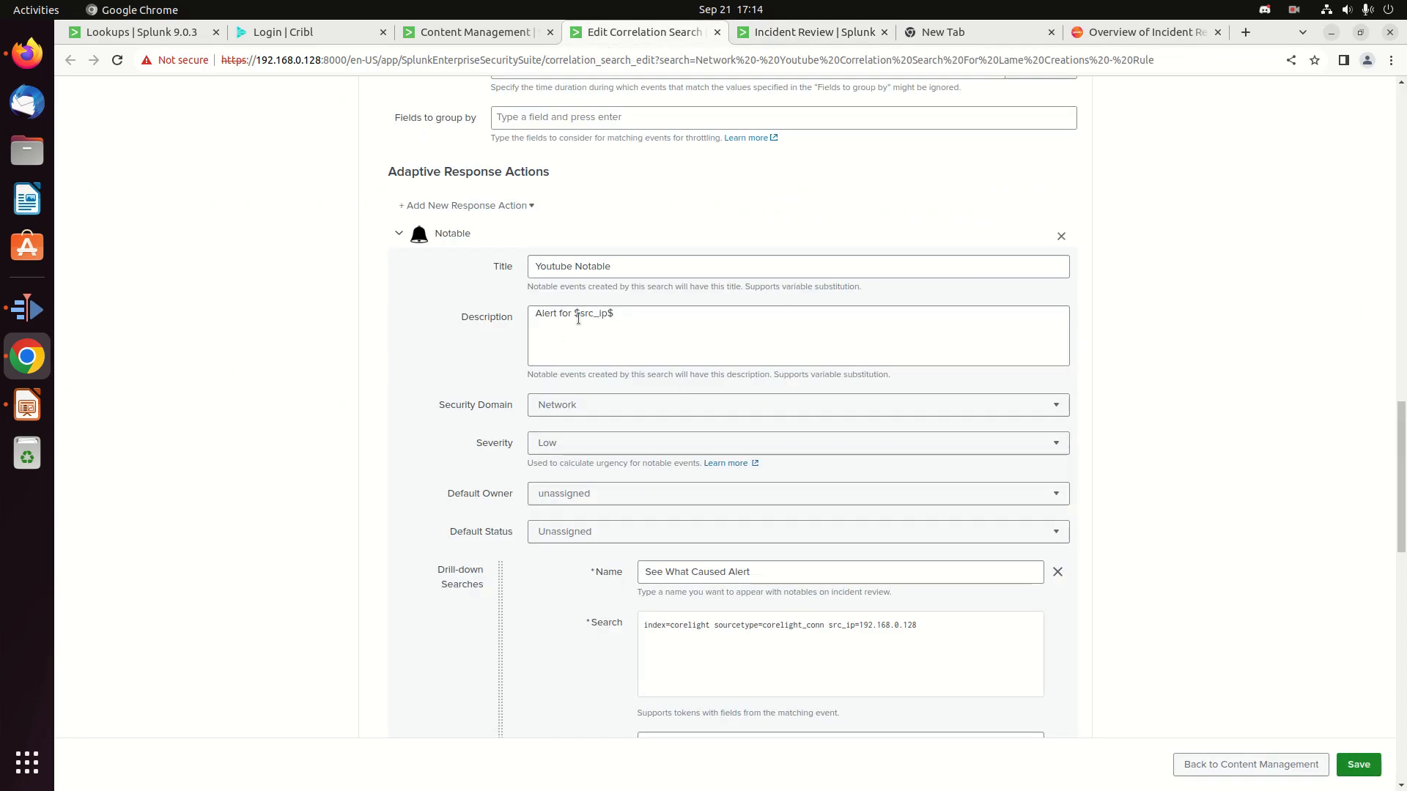
click(803, 33)
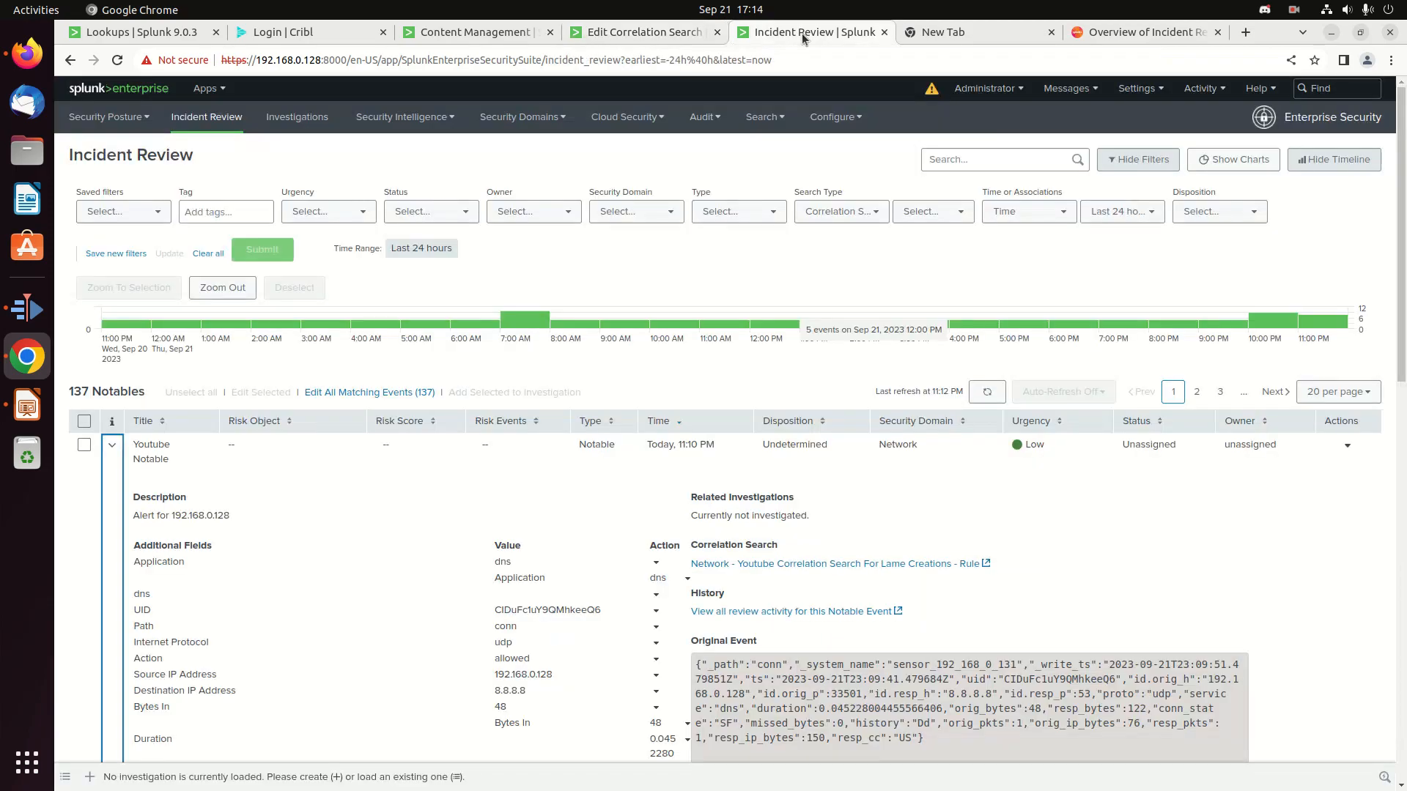
Examine the expanded Youtube Notable's additional fields, including its source IP address, along with its drill-down searches and event details
scroll(251, 685, down, 4)
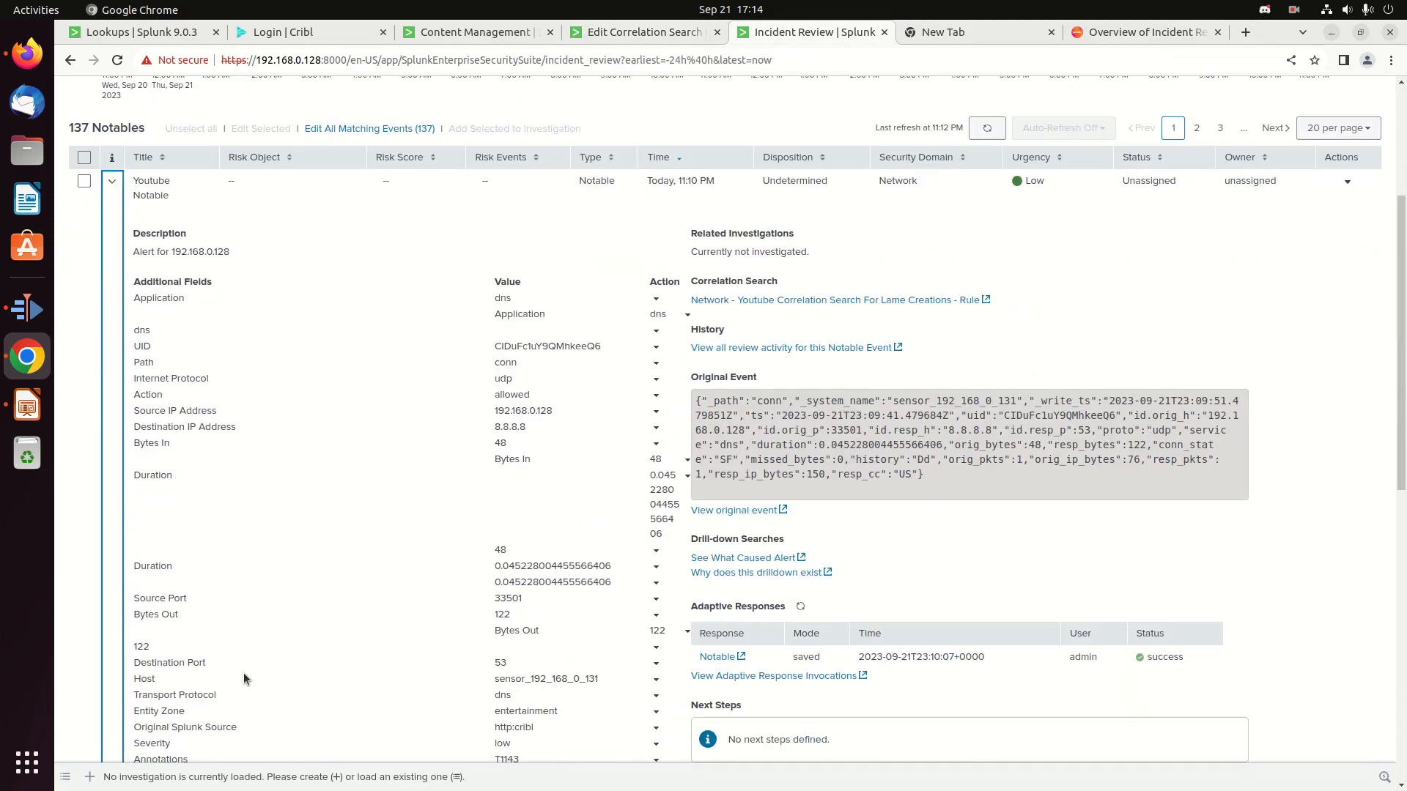
scroll(233, 653, down, 1)
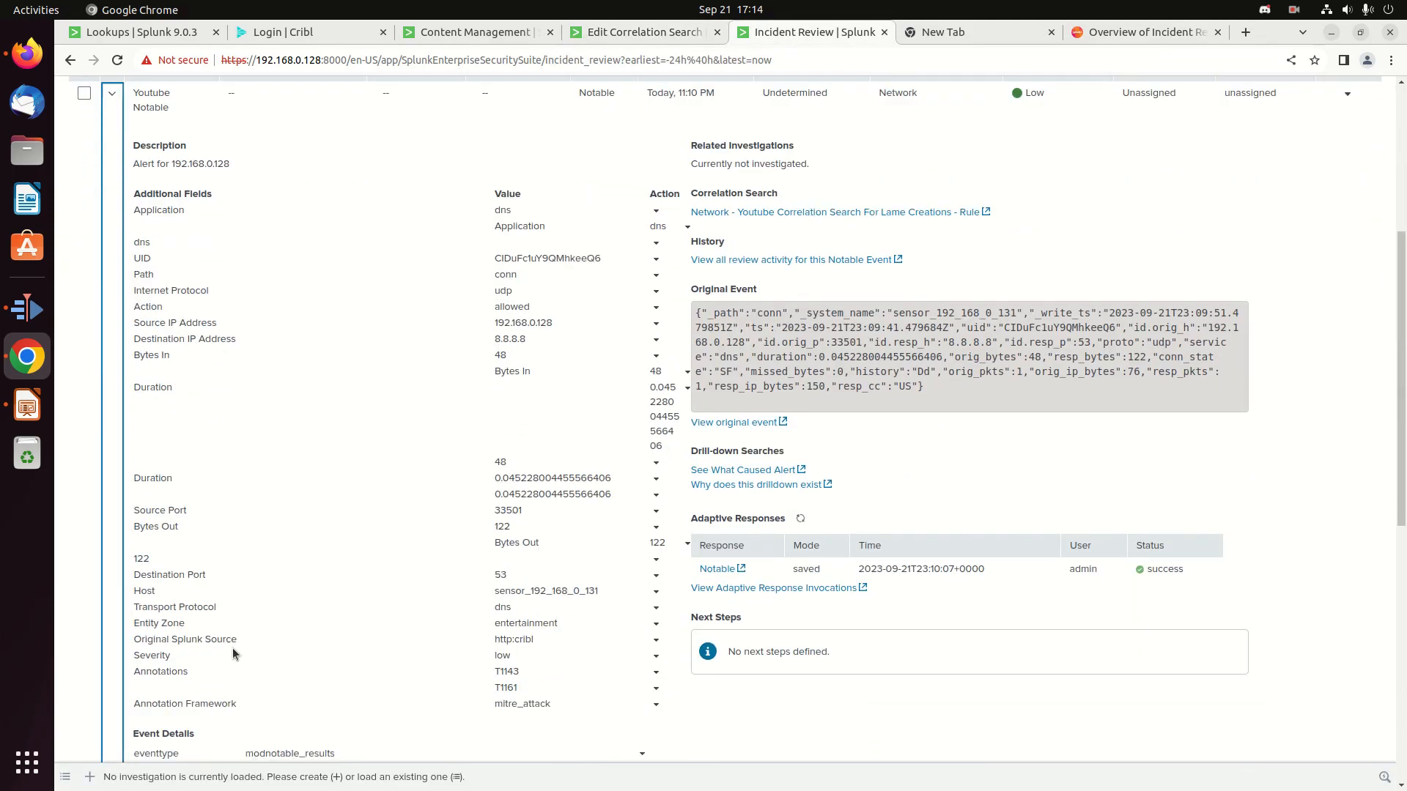
scroll(220, 652, down, 1)
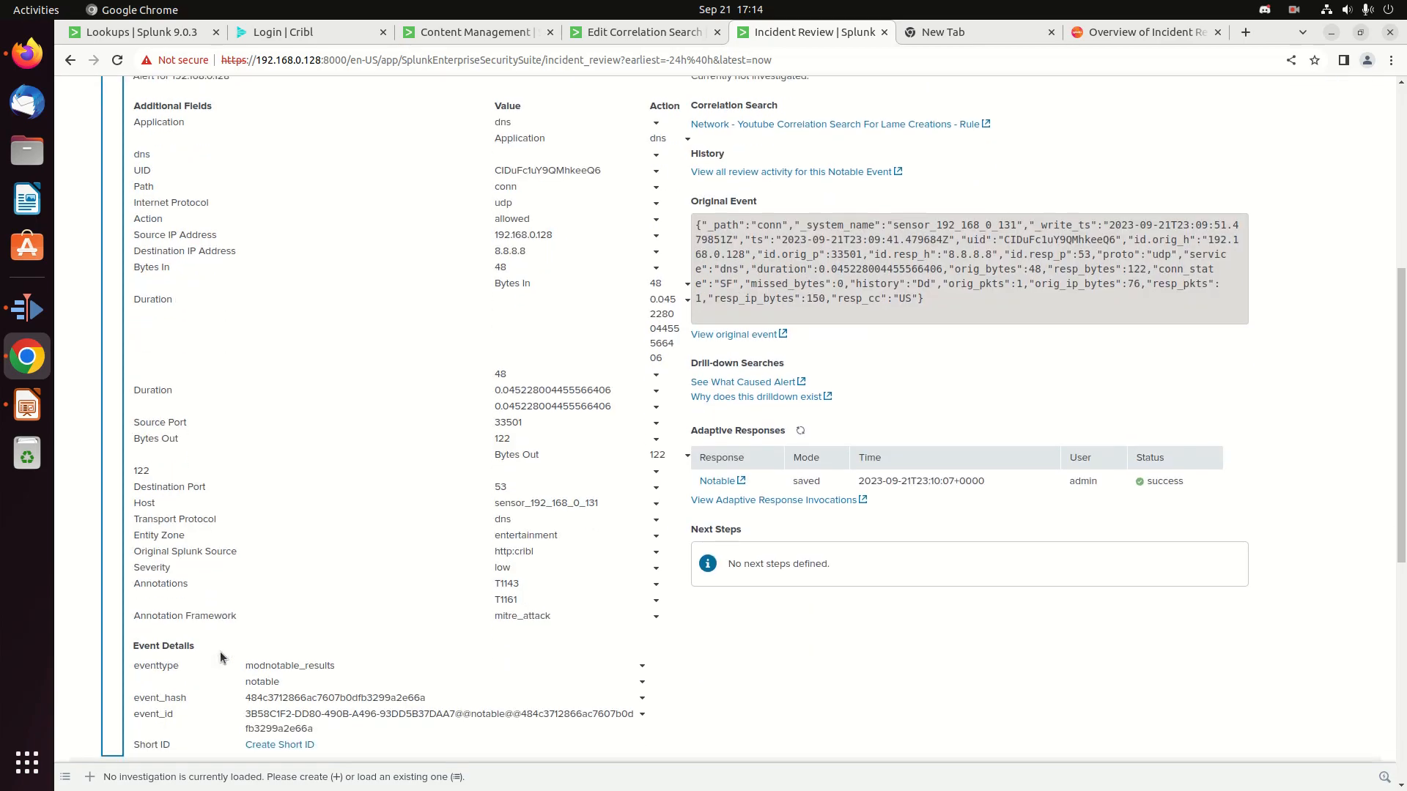
scroll(220, 652, up, 2)
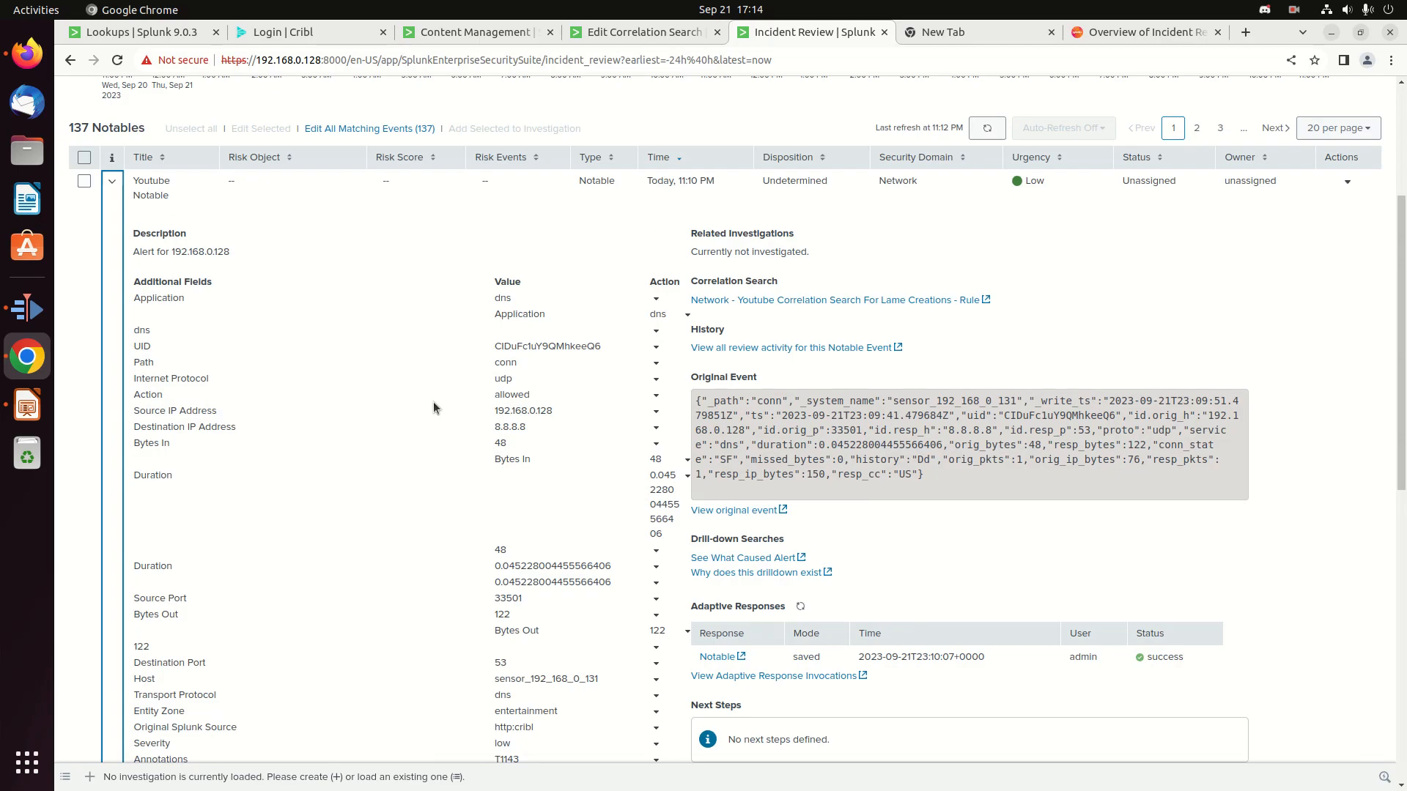
triple_click(183, 413)
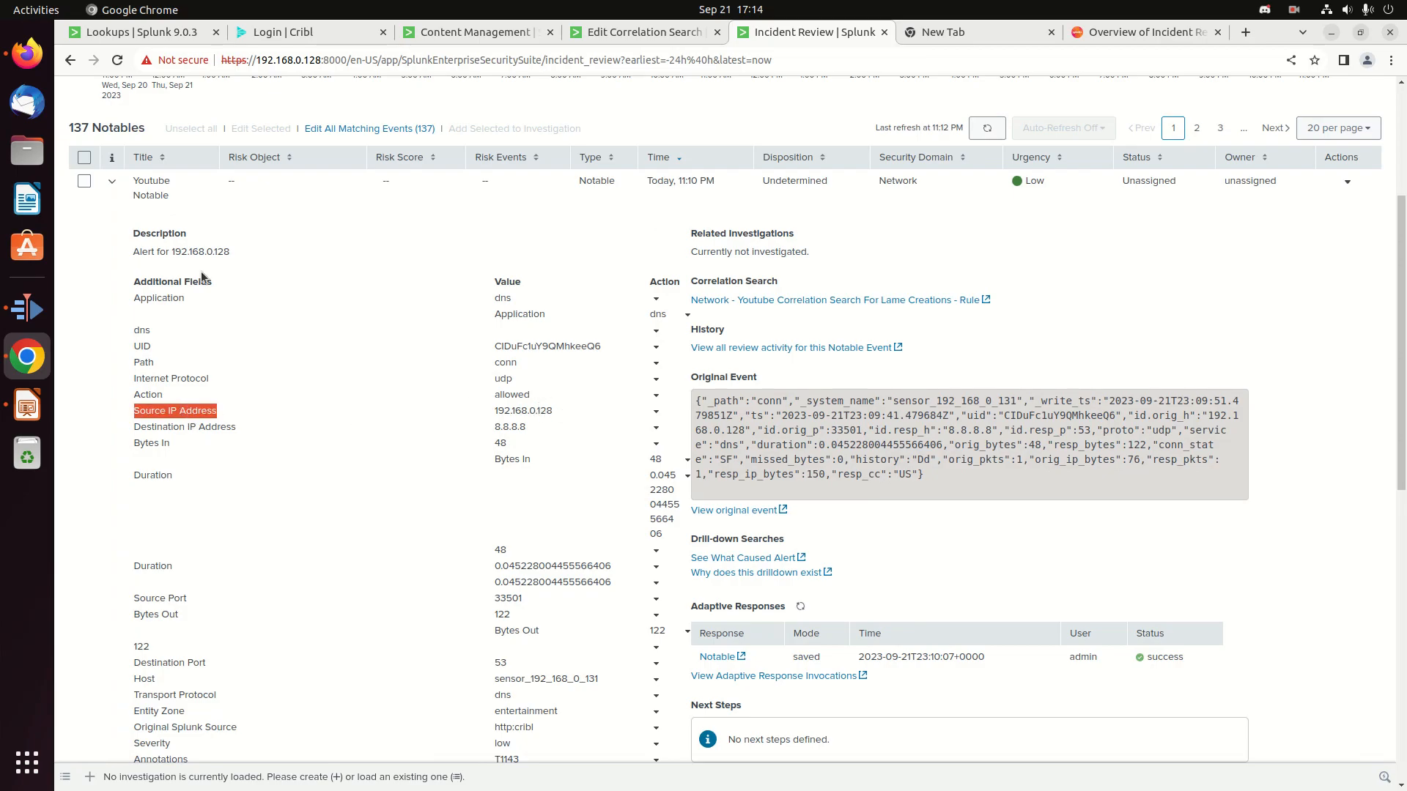
scroll(242, 252, up, 3)
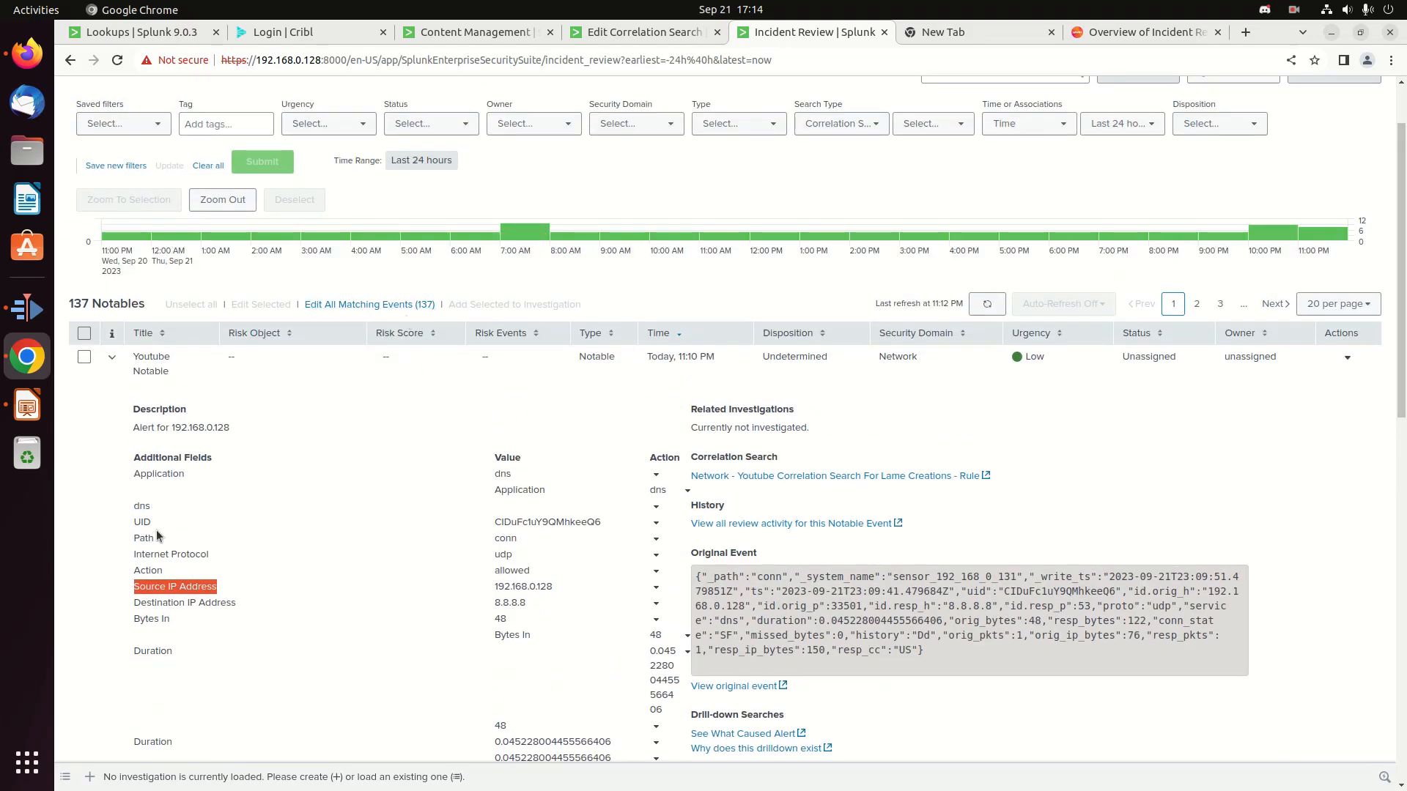
scroll(250, 643, down, 2)
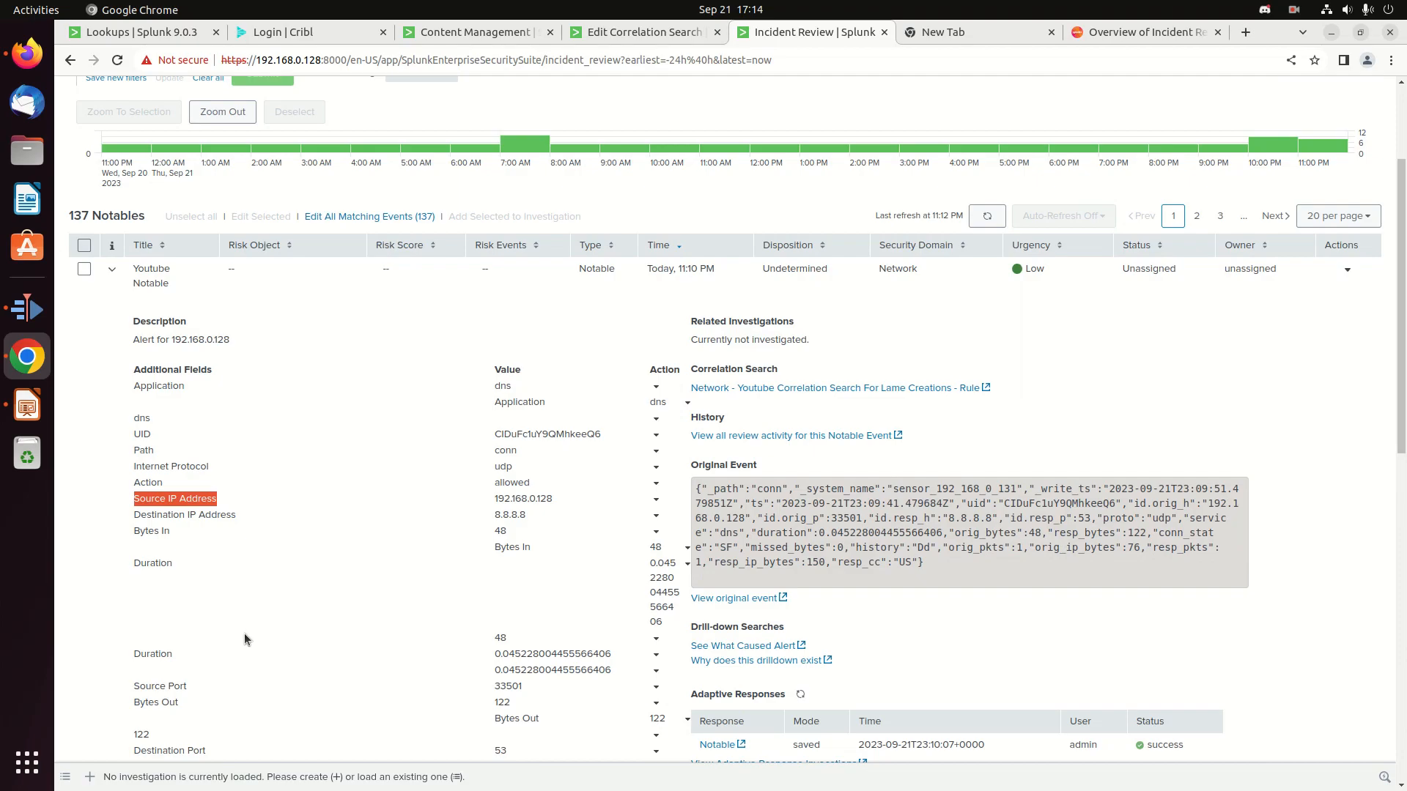
scroll(168, 399, down, 1)
scroll(176, 422, up, 1)
scroll(197, 471, down, 2)
scroll(198, 480, down, 2)
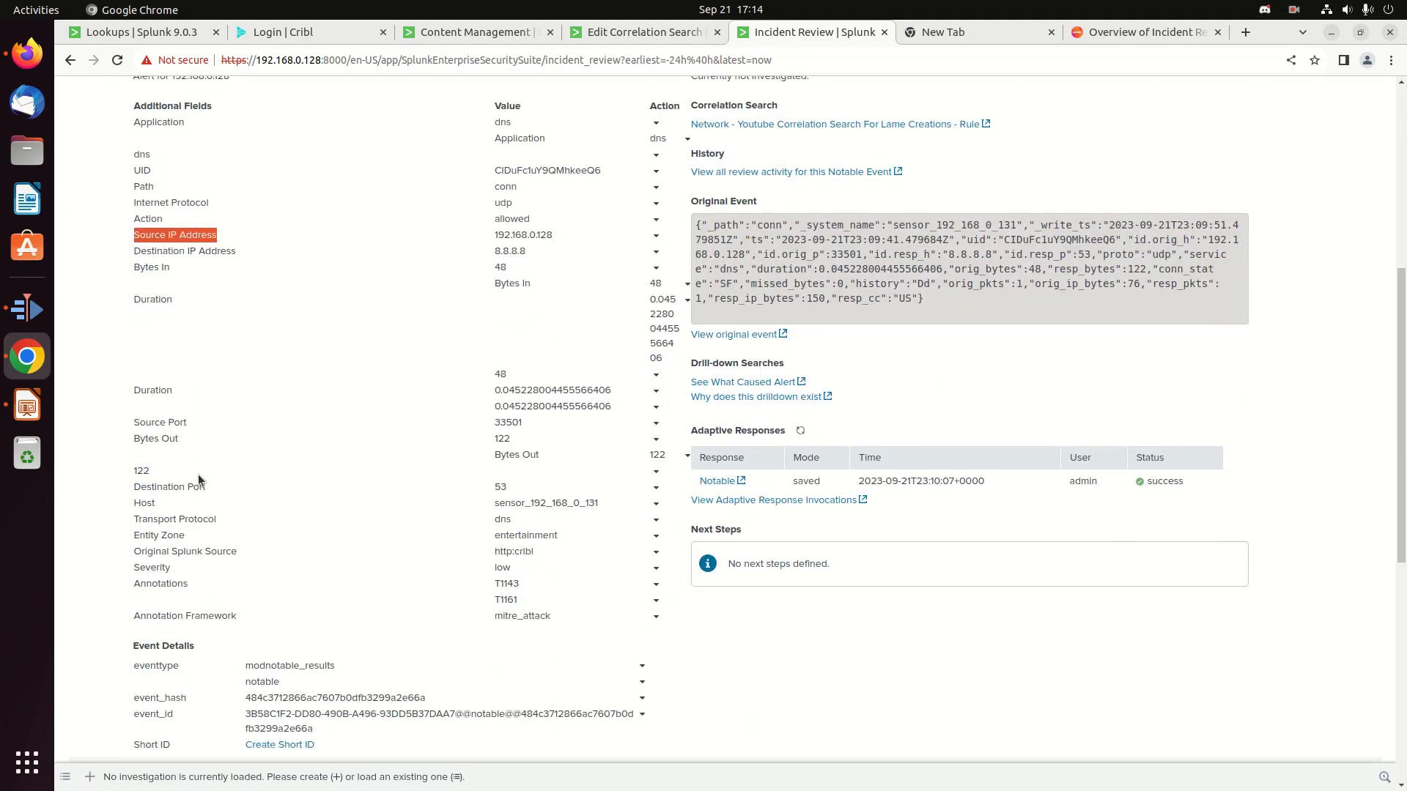
scroll(197, 480, up, 4)
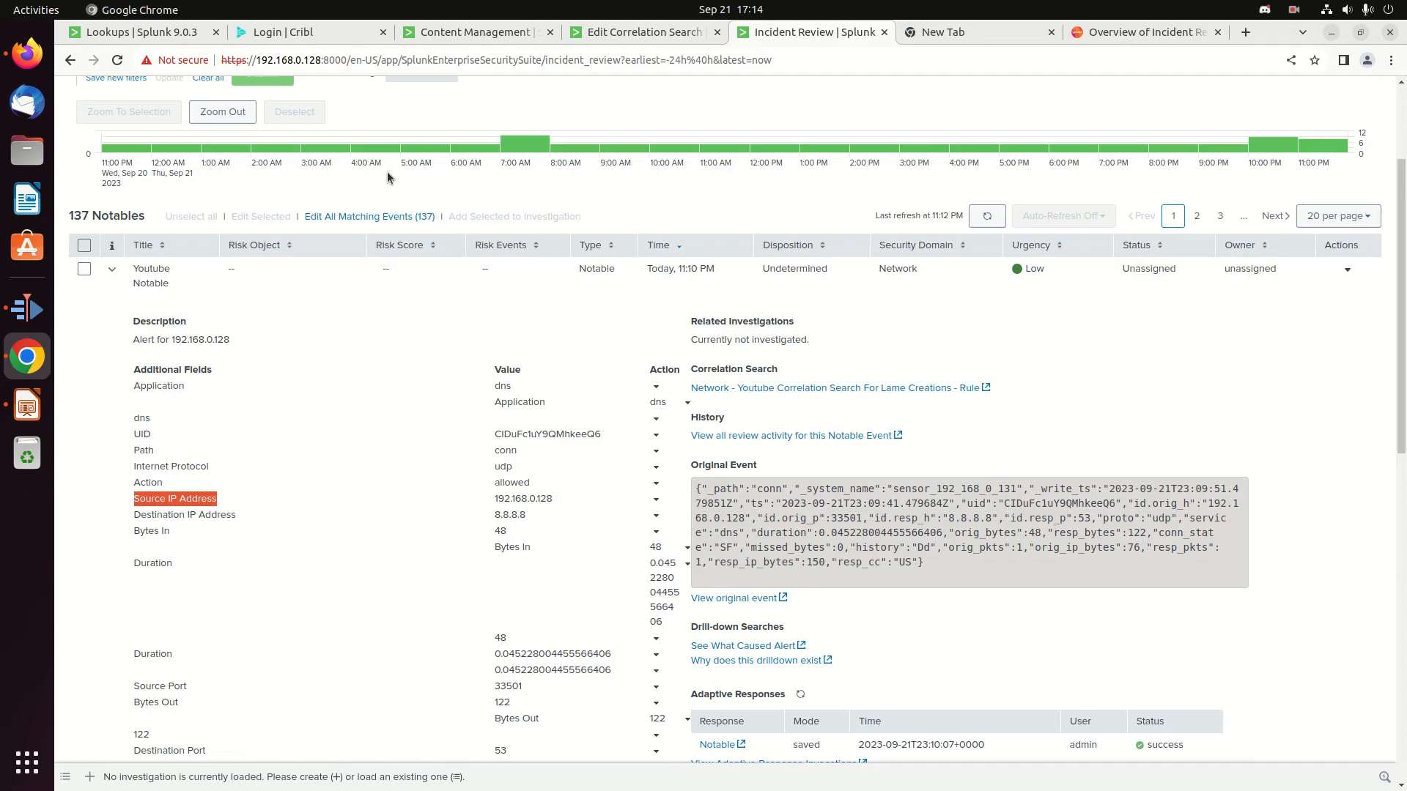
Review the "See What Caused Alert" drill-down query and the main search query in the correlation search editor
click(594, 34)
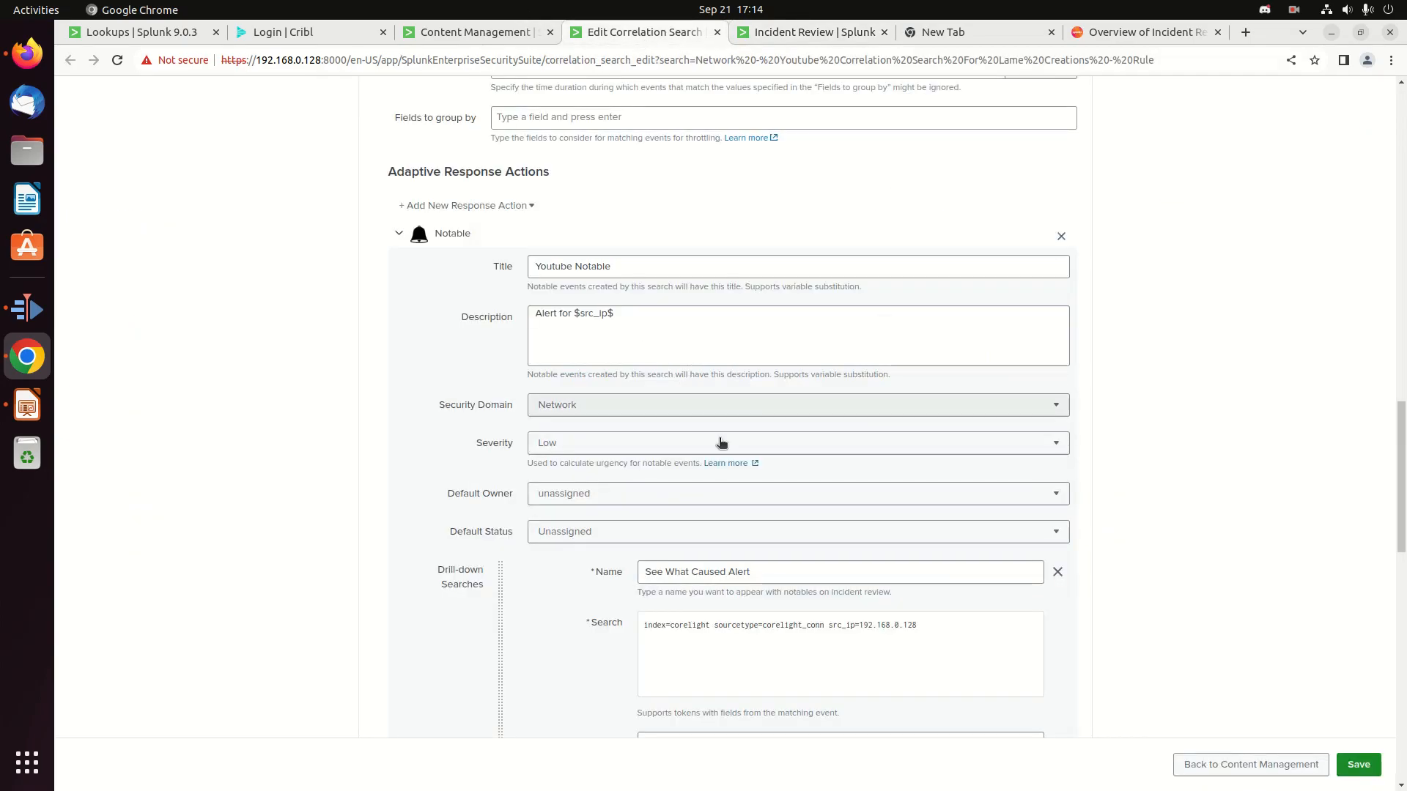
scroll(751, 469, down, 4)
triple_click(748, 454)
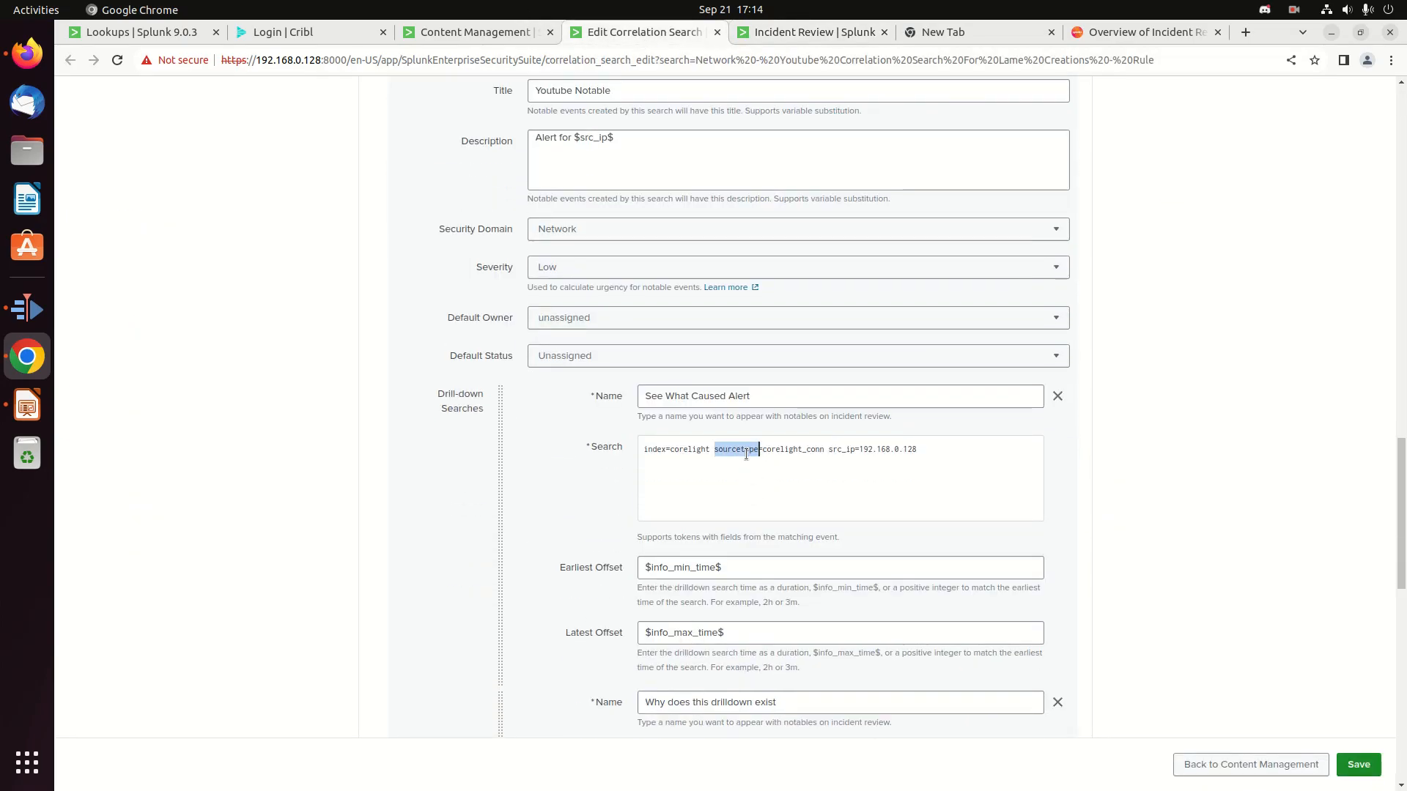
scroll(728, 436, up, 15)
scroll(727, 433, up, 7)
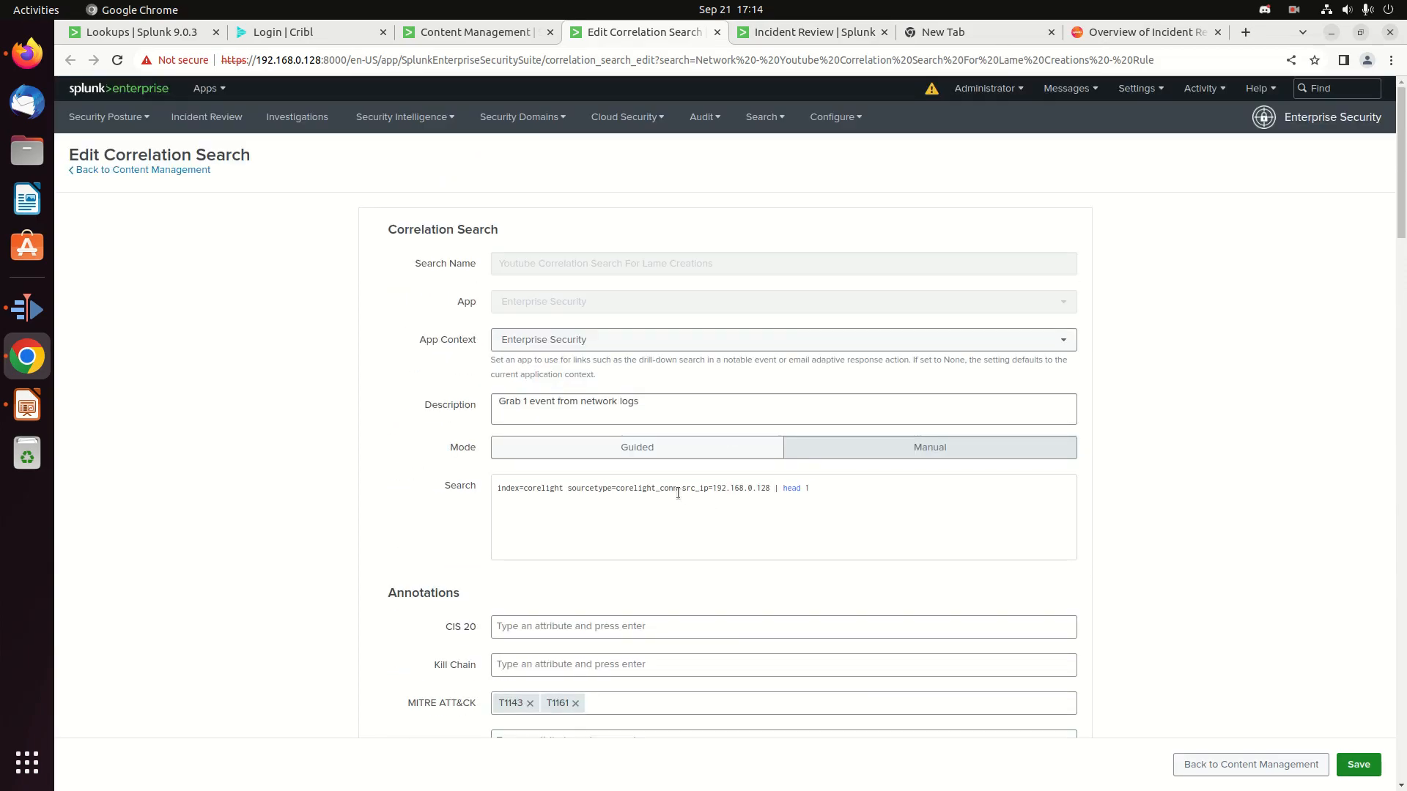
Compare the correlation search's main query with the additional fields and original event of the expanded Youtube Notable in Incident Review
triple_click(678, 493)
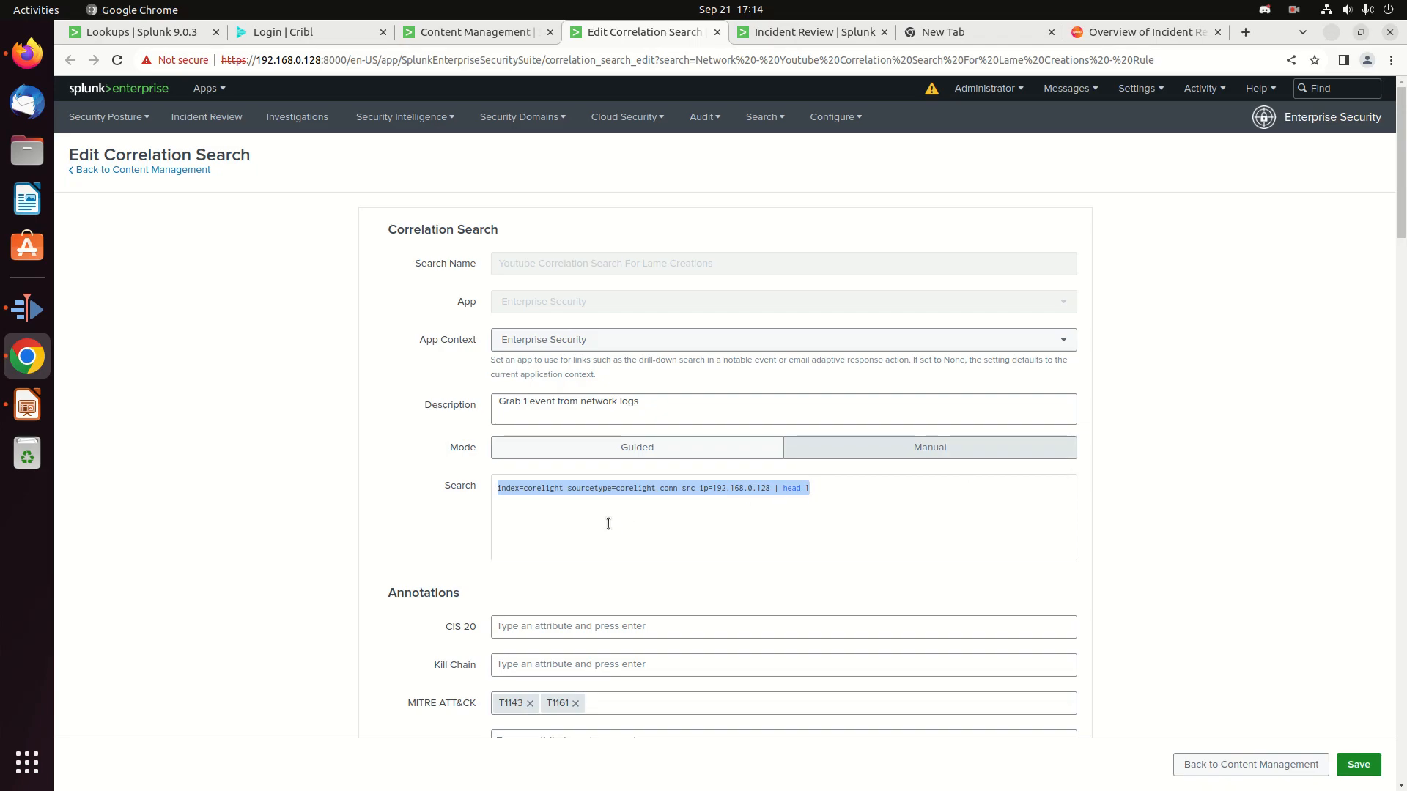
click(473, 41)
click(594, 35)
click(812, 32)
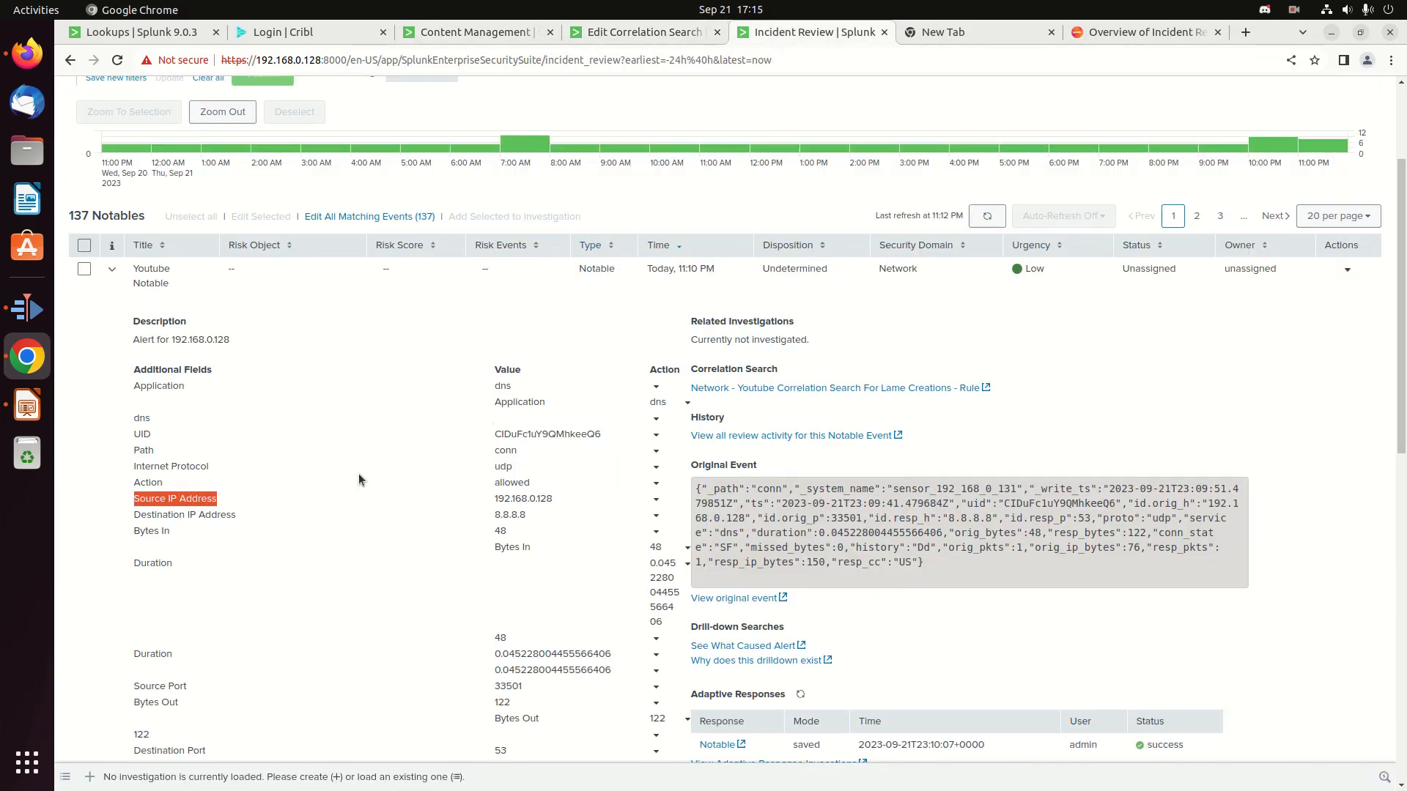
scroll(279, 622, down, 5)
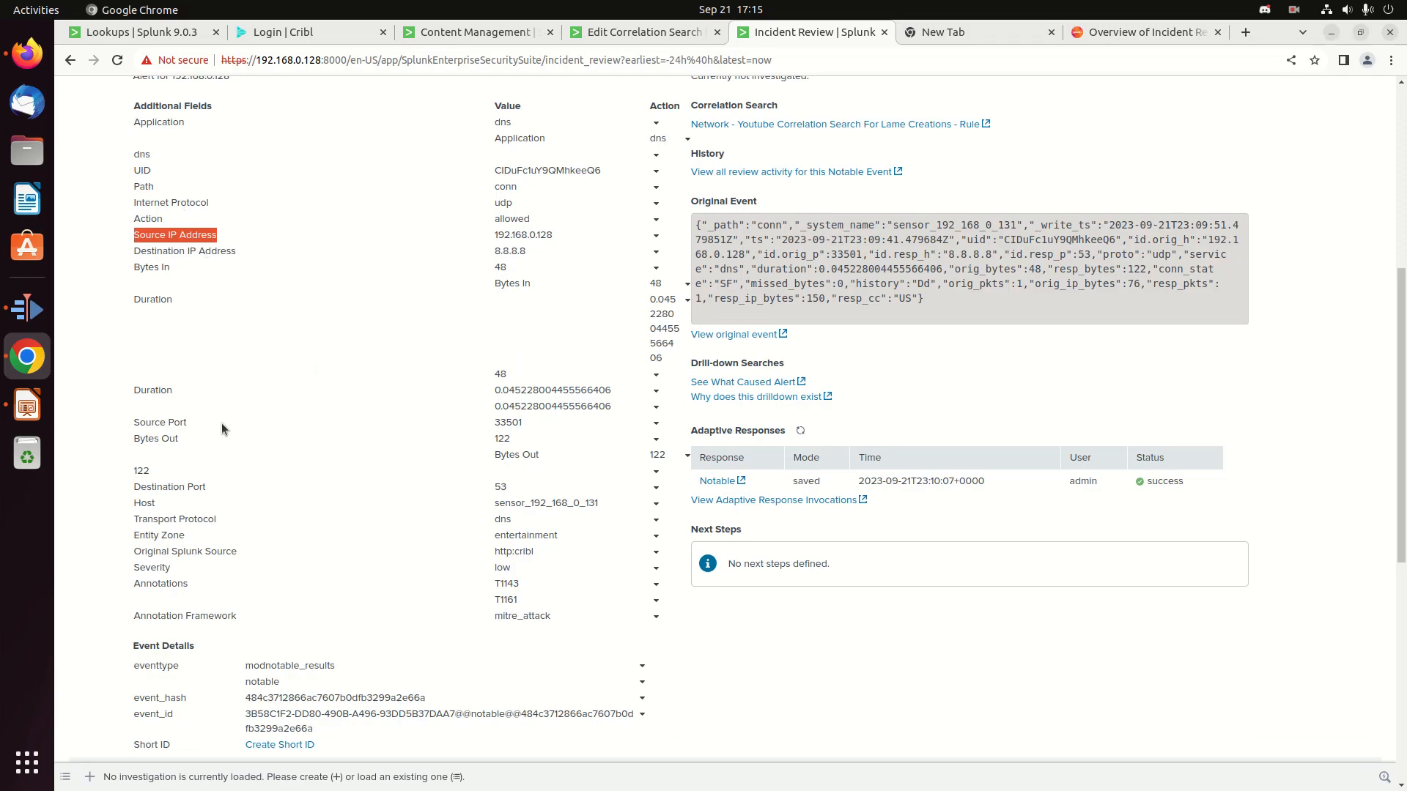
scroll(221, 423, down, 1)
scroll(213, 476, up, 2)
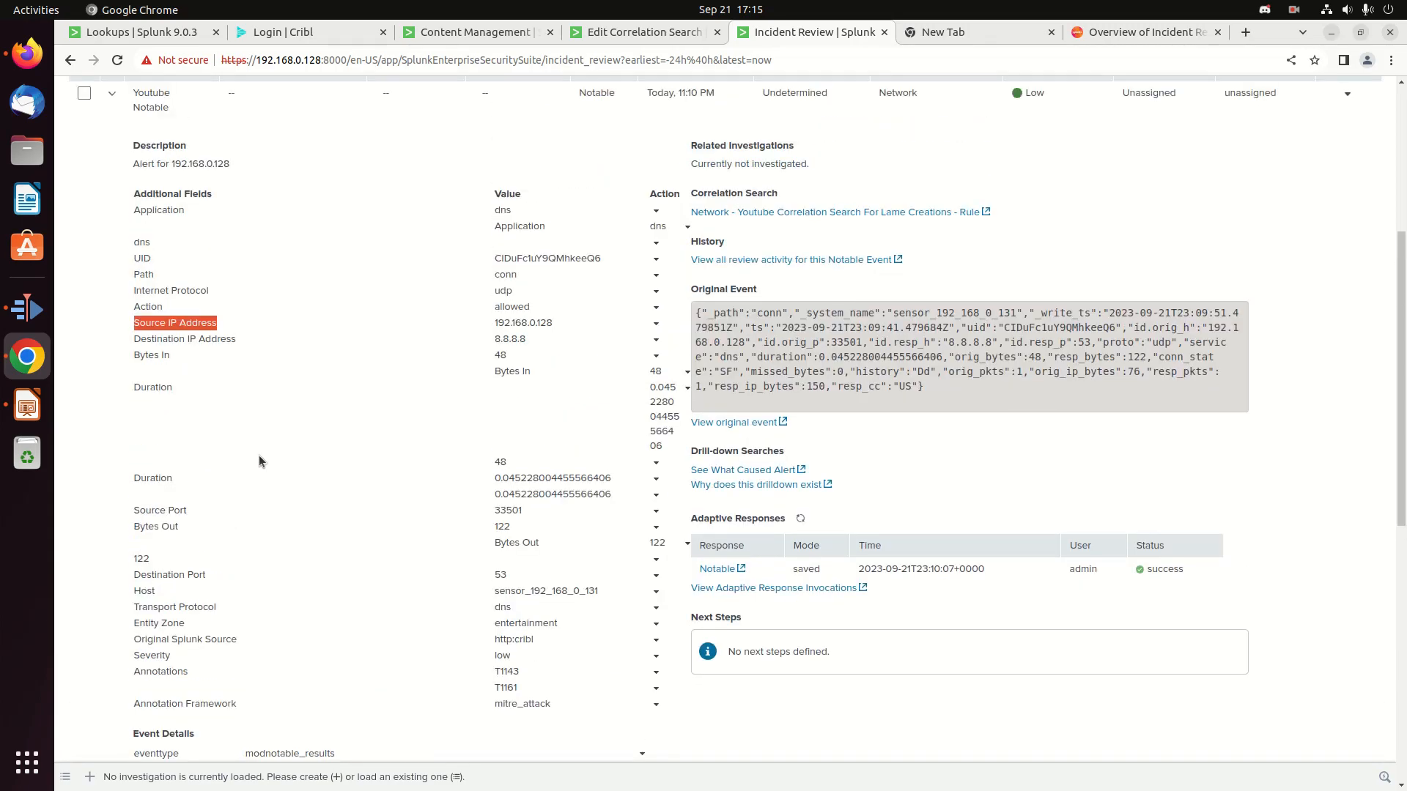
scroll(305, 450, up, 2)
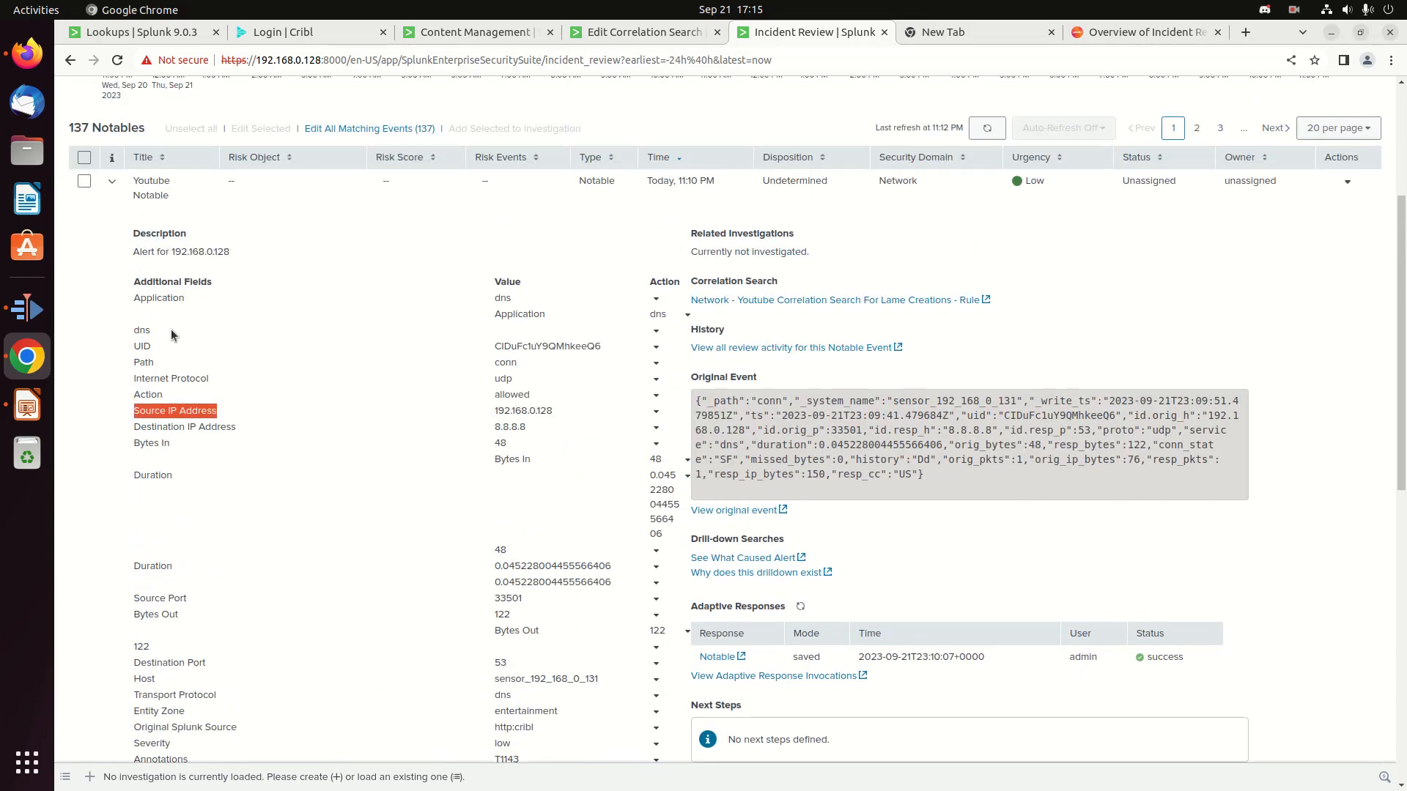
scroll(250, 659, up, 2)
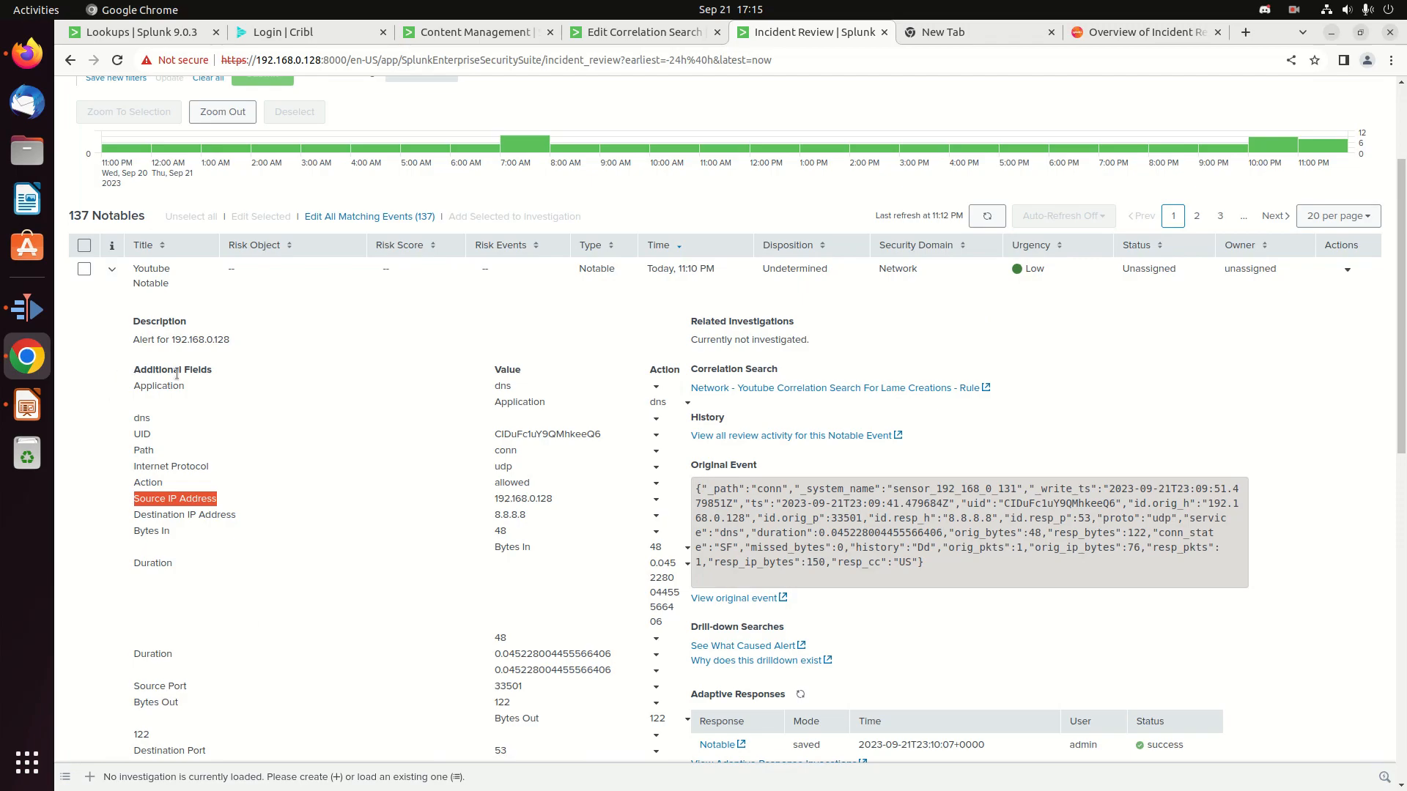
scroll(711, 403, up, 4)
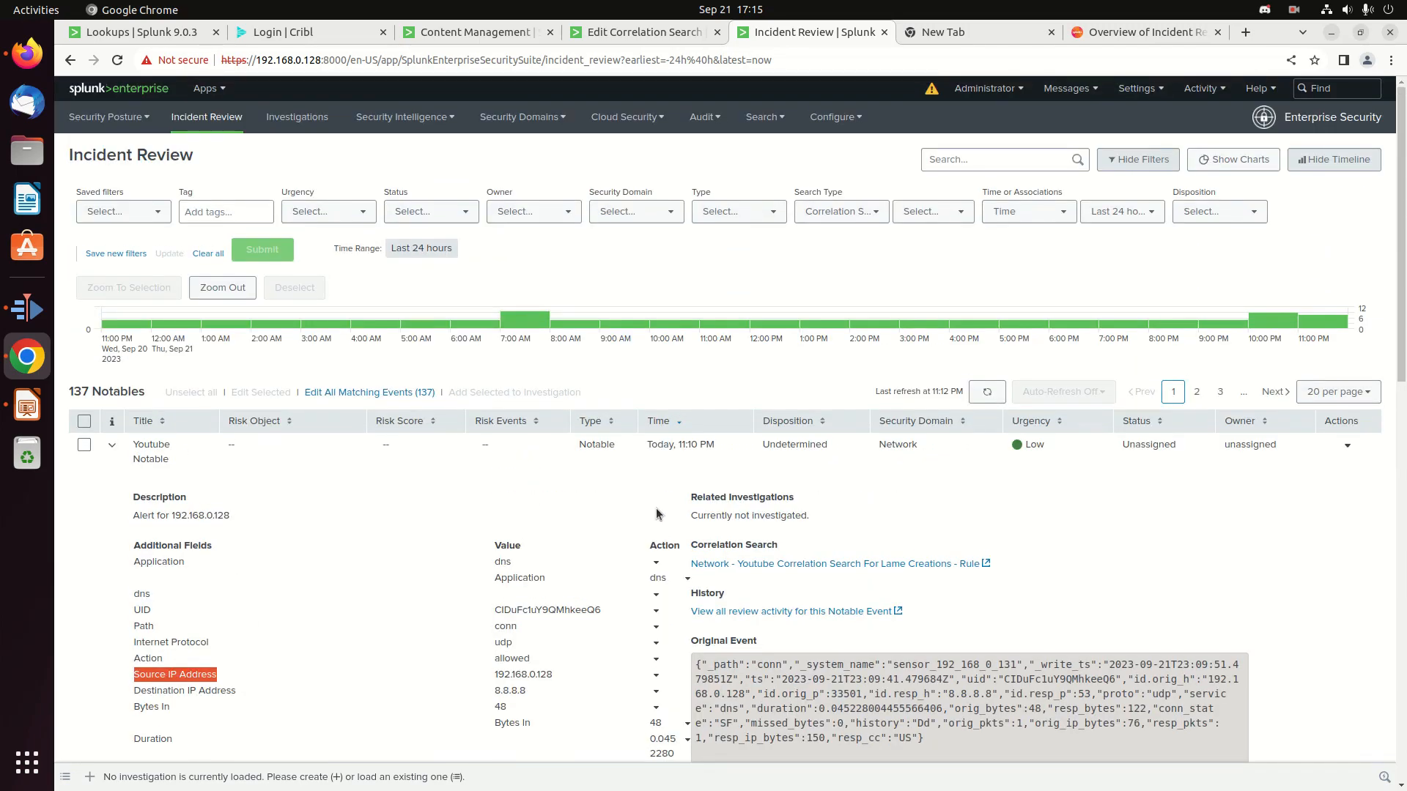
Duplicate the Incident Review page in a separate browser tab and open the Incident Review Settings there
right_click(811, 34)
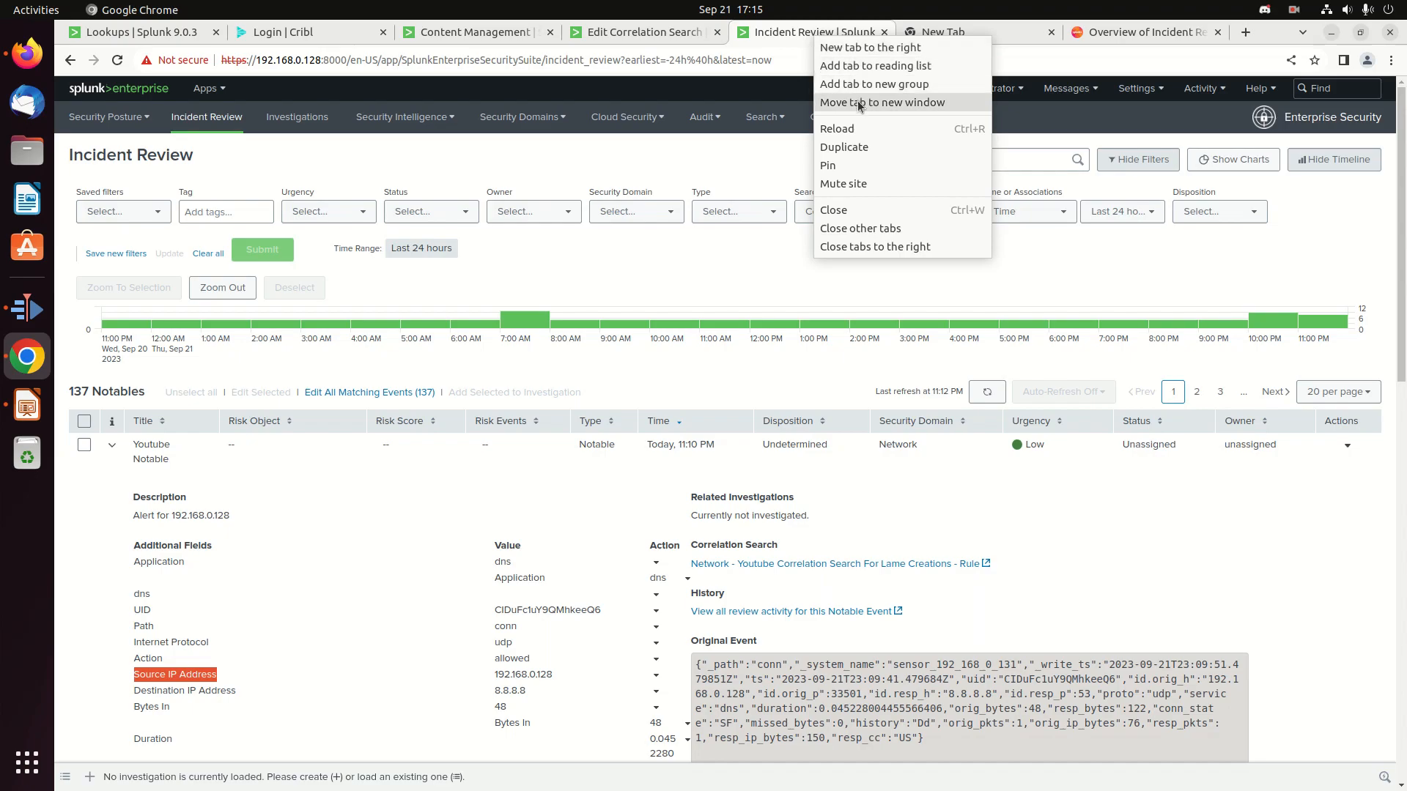
click(864, 146)
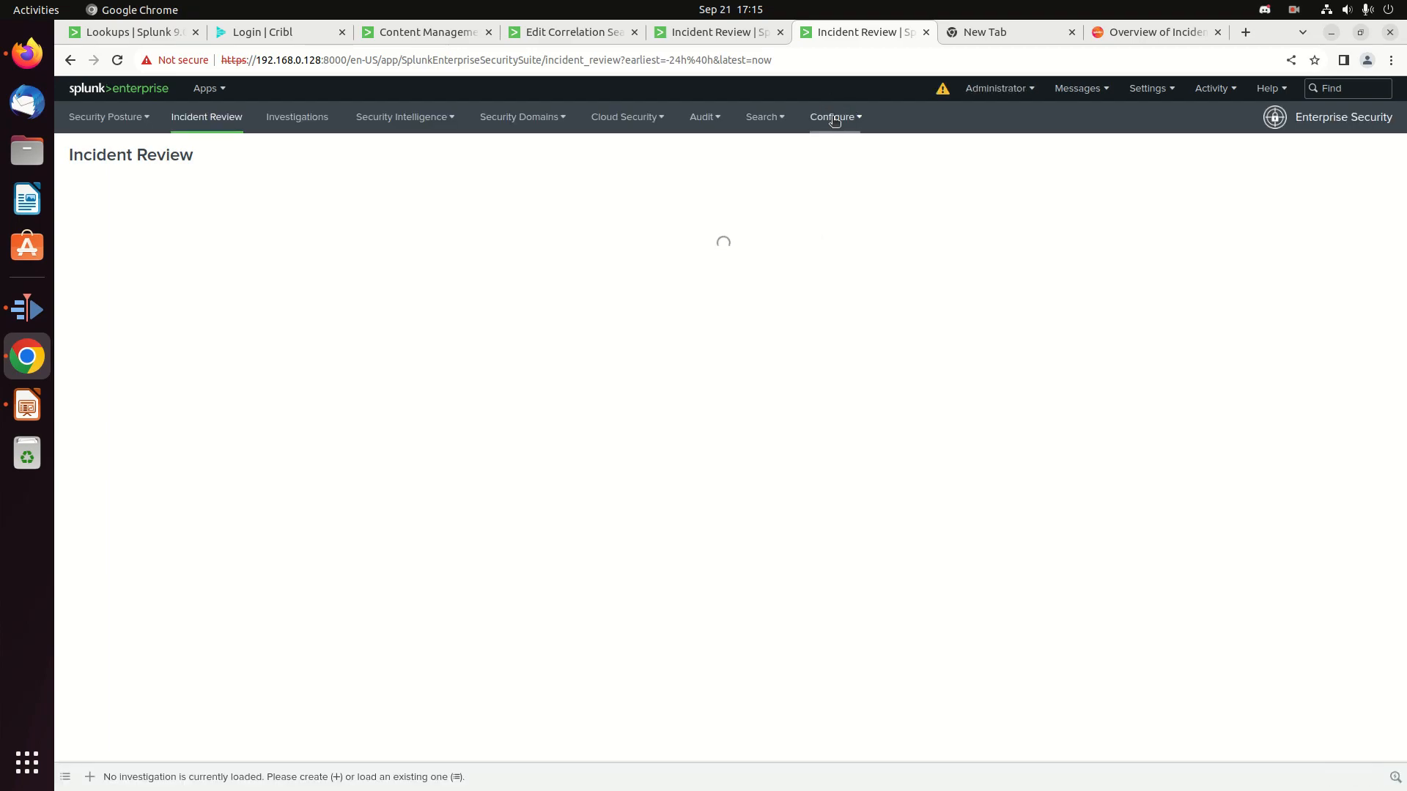
click(834, 117)
click(813, 308)
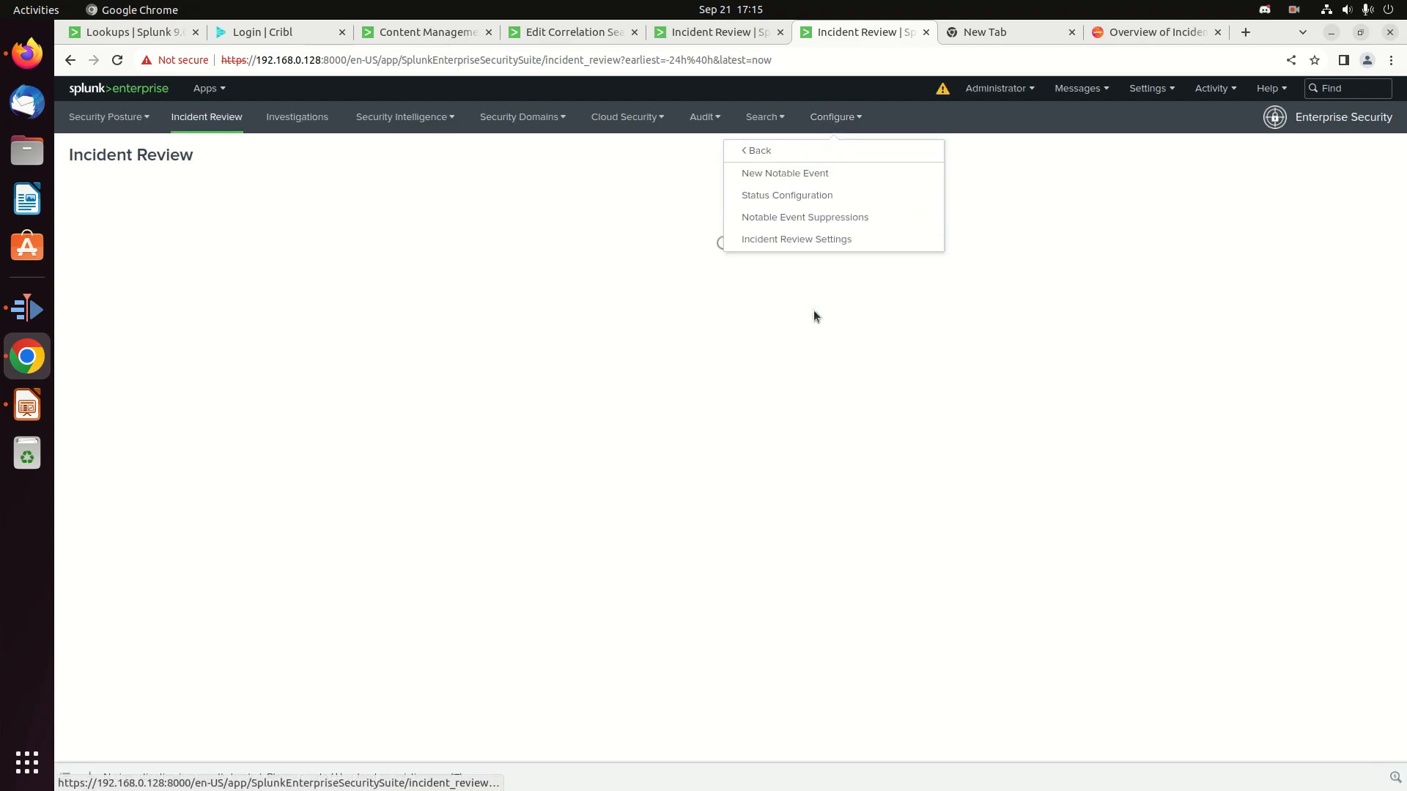
click(794, 238)
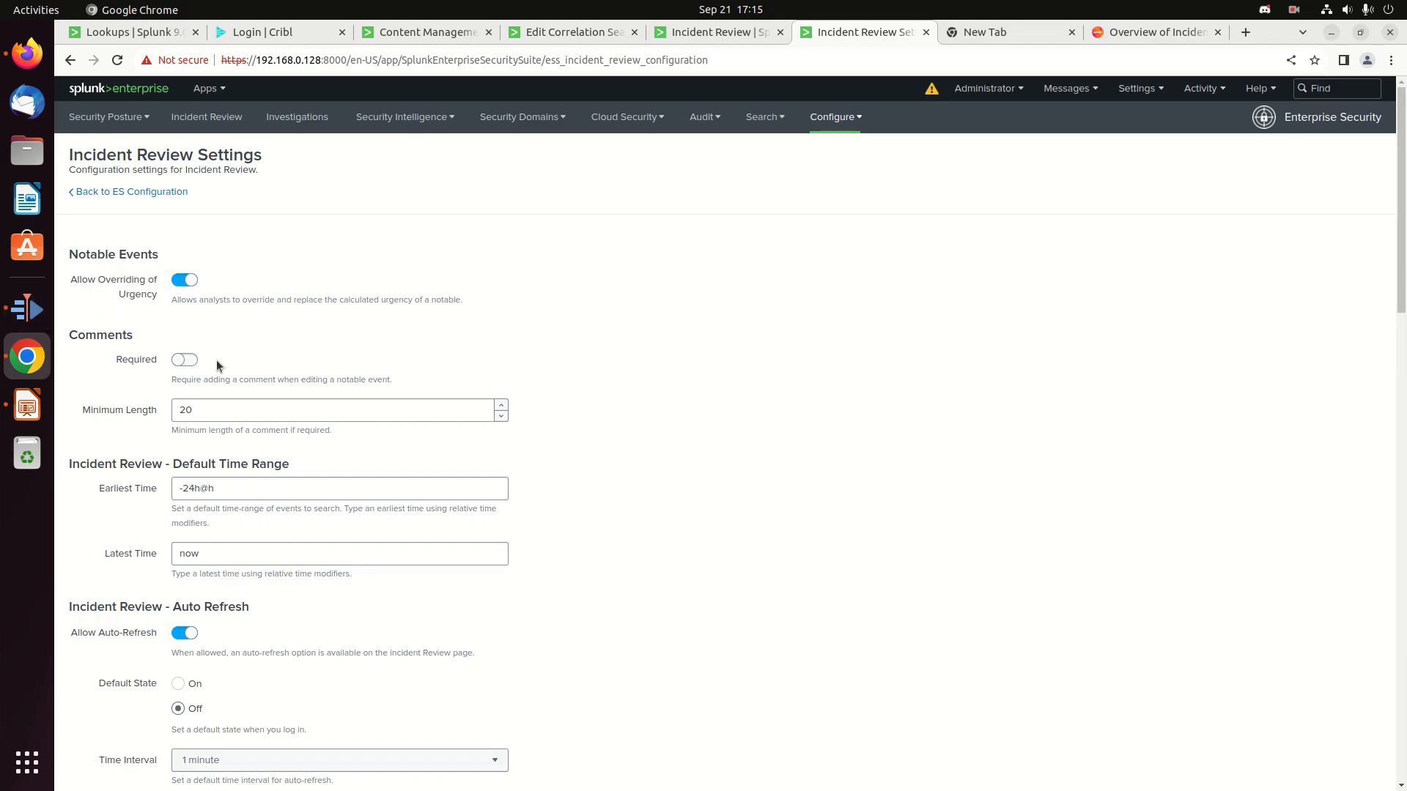
Review the comment, default time range, auto-refresh and table attribute options in the Incident Review Settings
scroll(169, 374, down, 2)
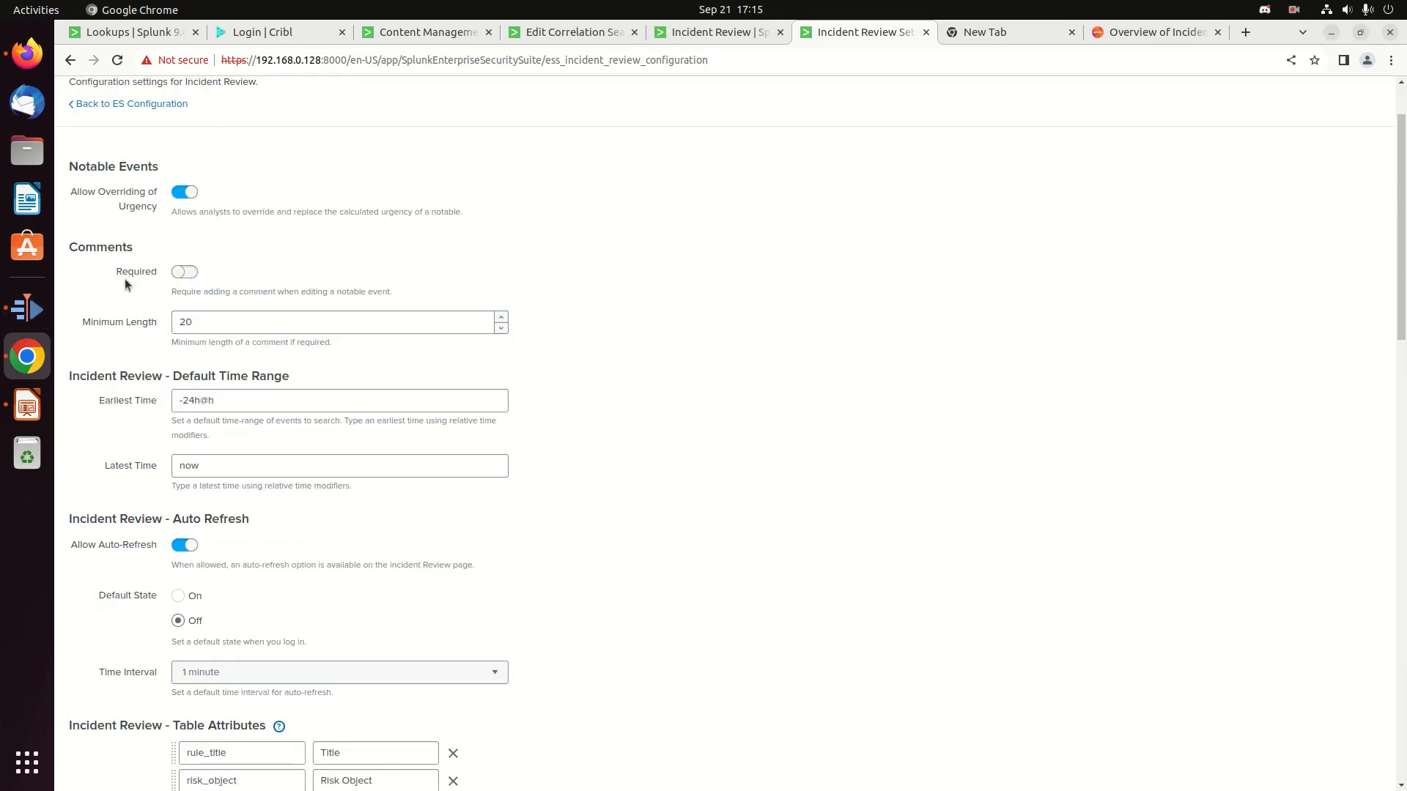
scroll(219, 408, down, 1)
scroll(220, 407, down, 4)
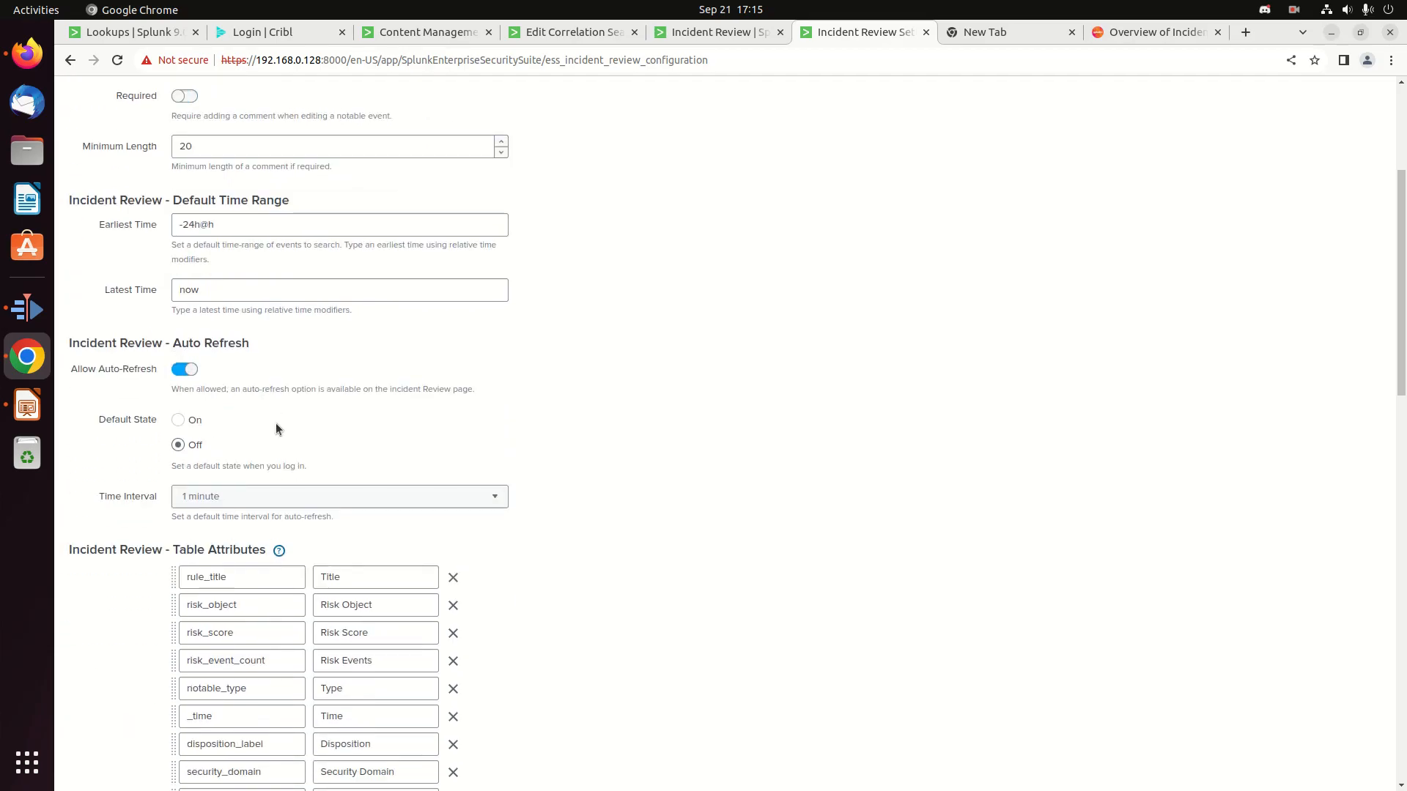
scroll(276, 428, down, 5)
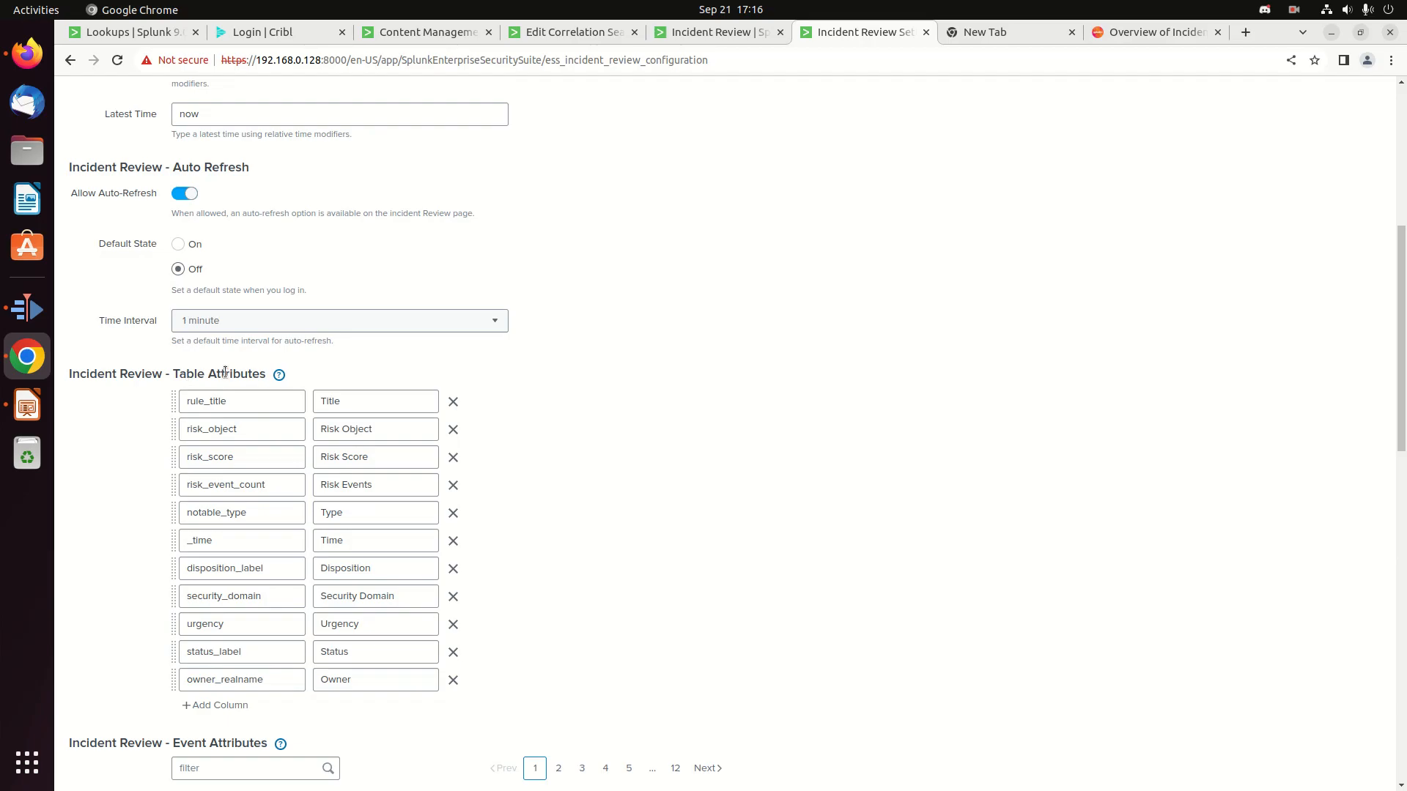
scroll(491, 642, down, 2)
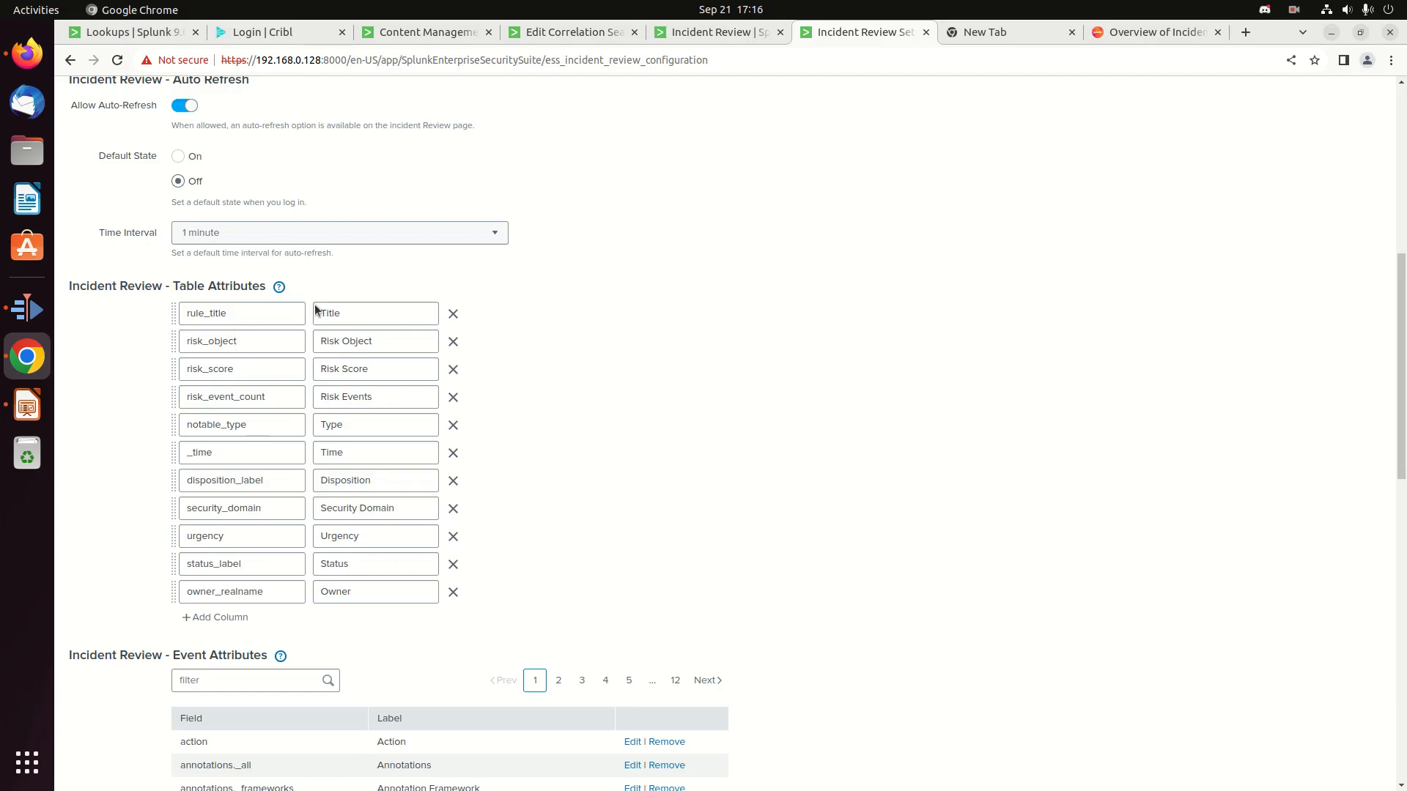
Compare the configured table attributes with the column headings of the notables table in Incident Review
click(725, 32)
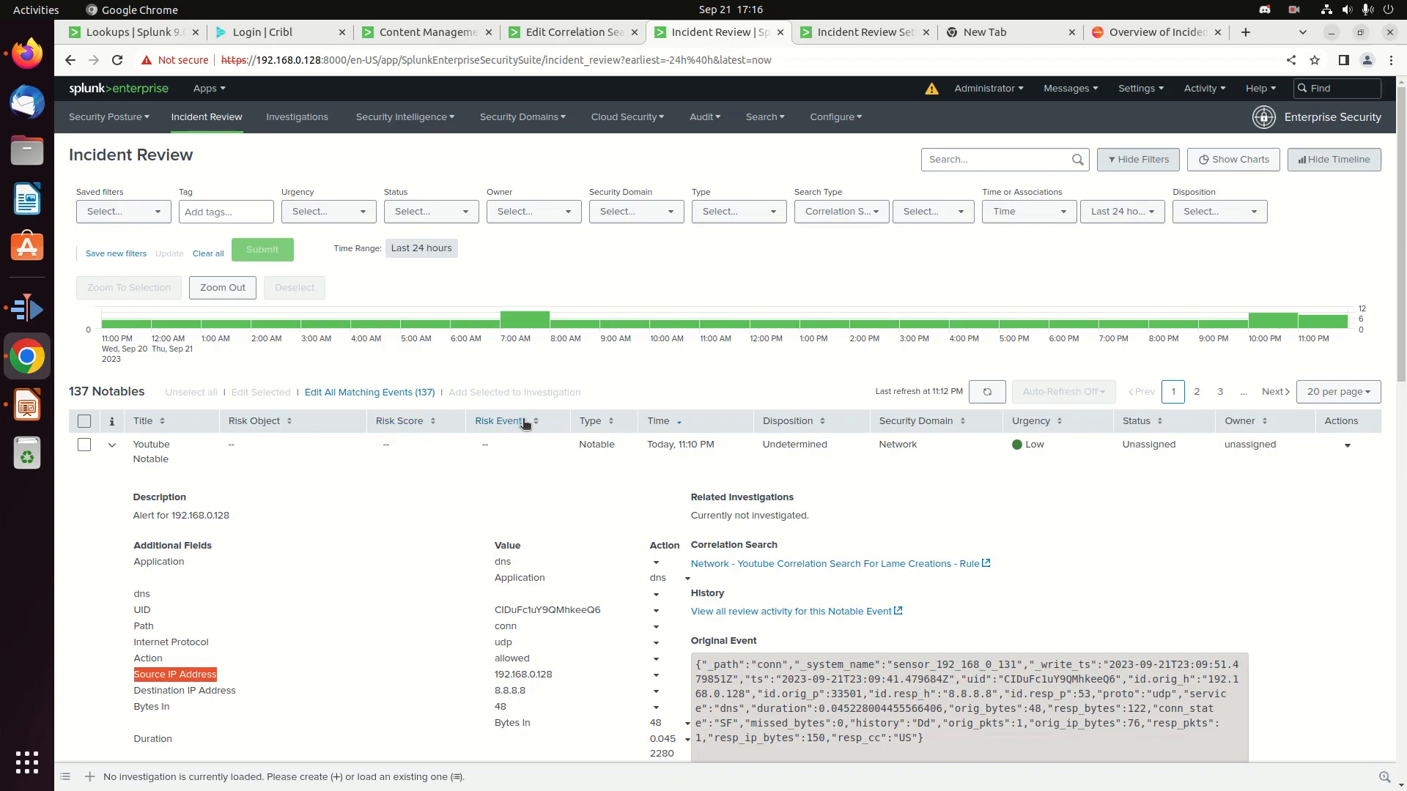
click(1146, 34)
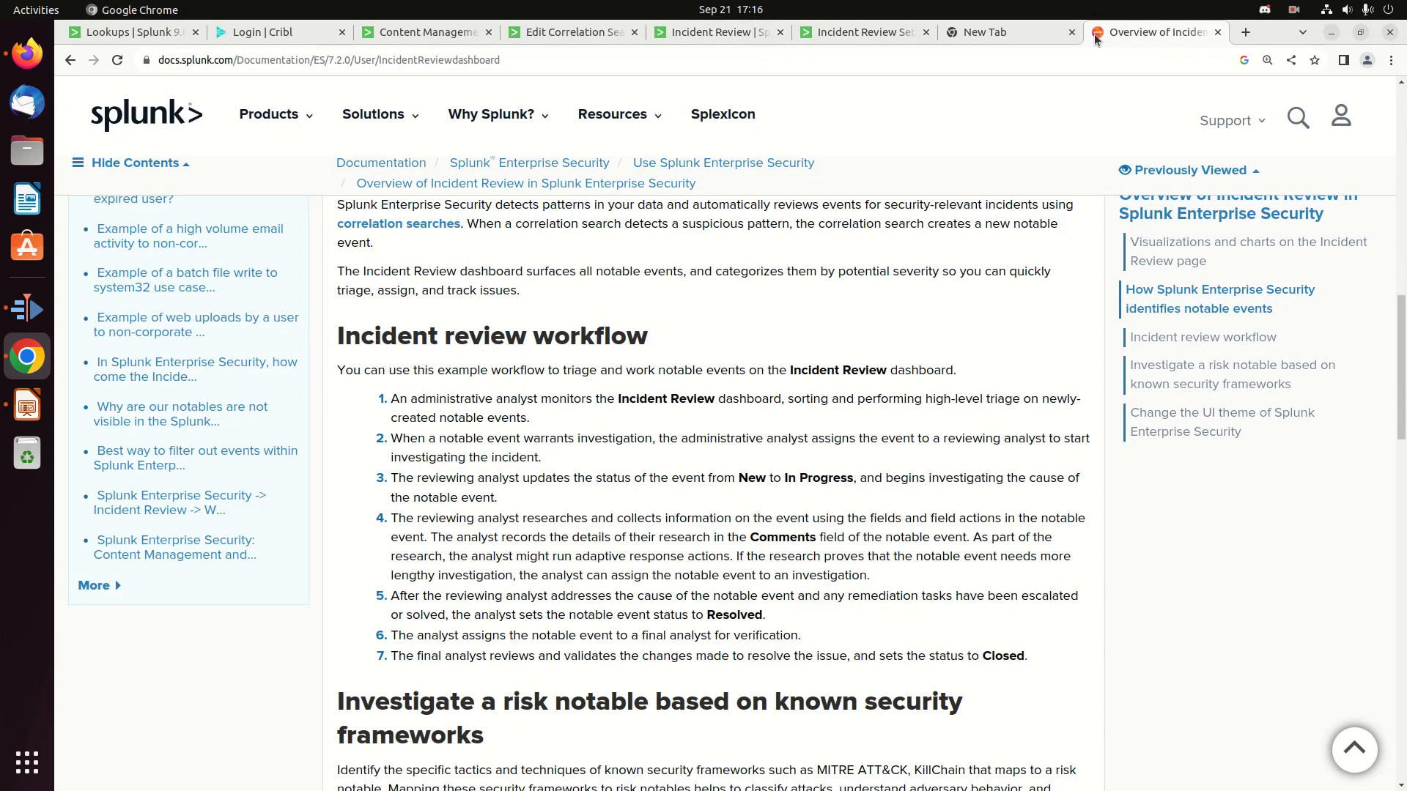
click(889, 29)
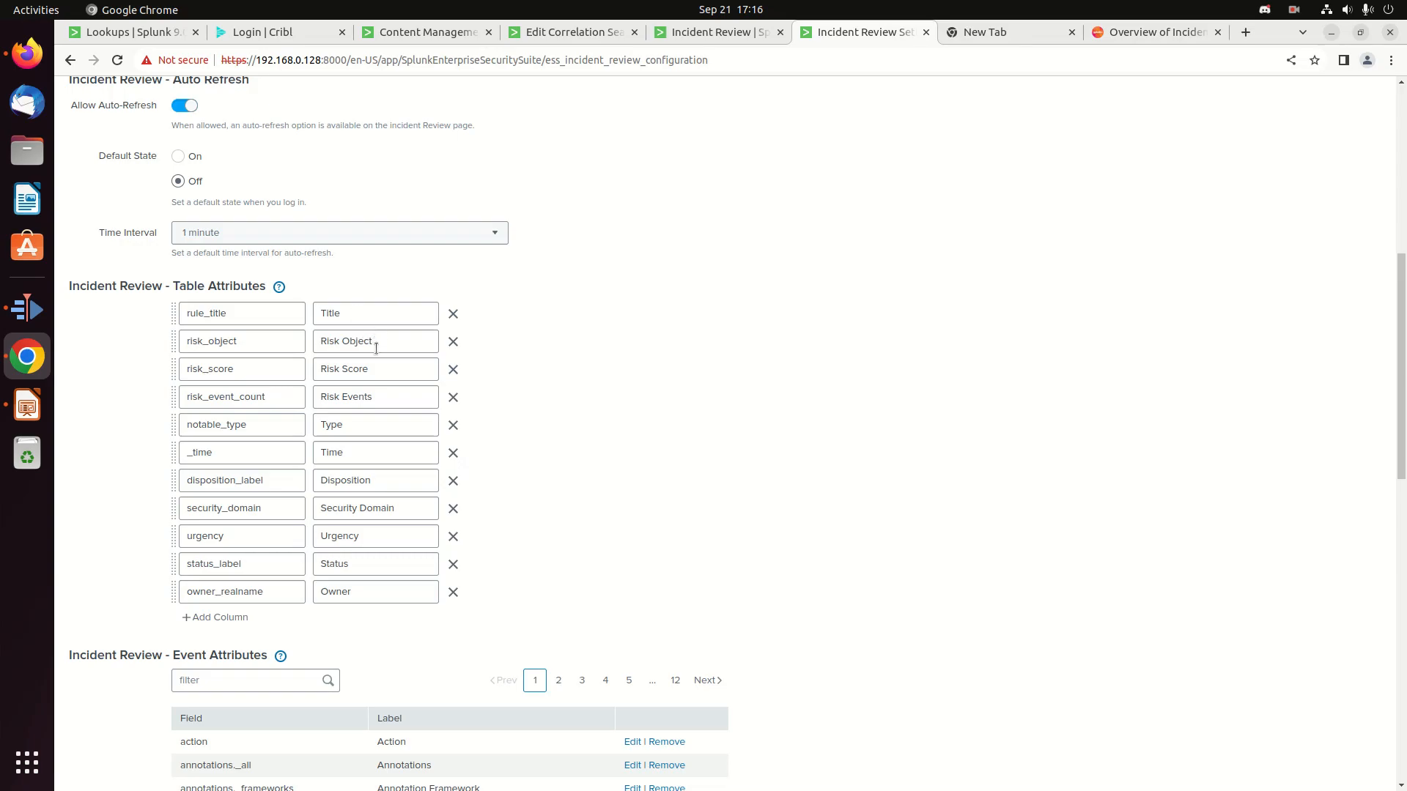
click(703, 33)
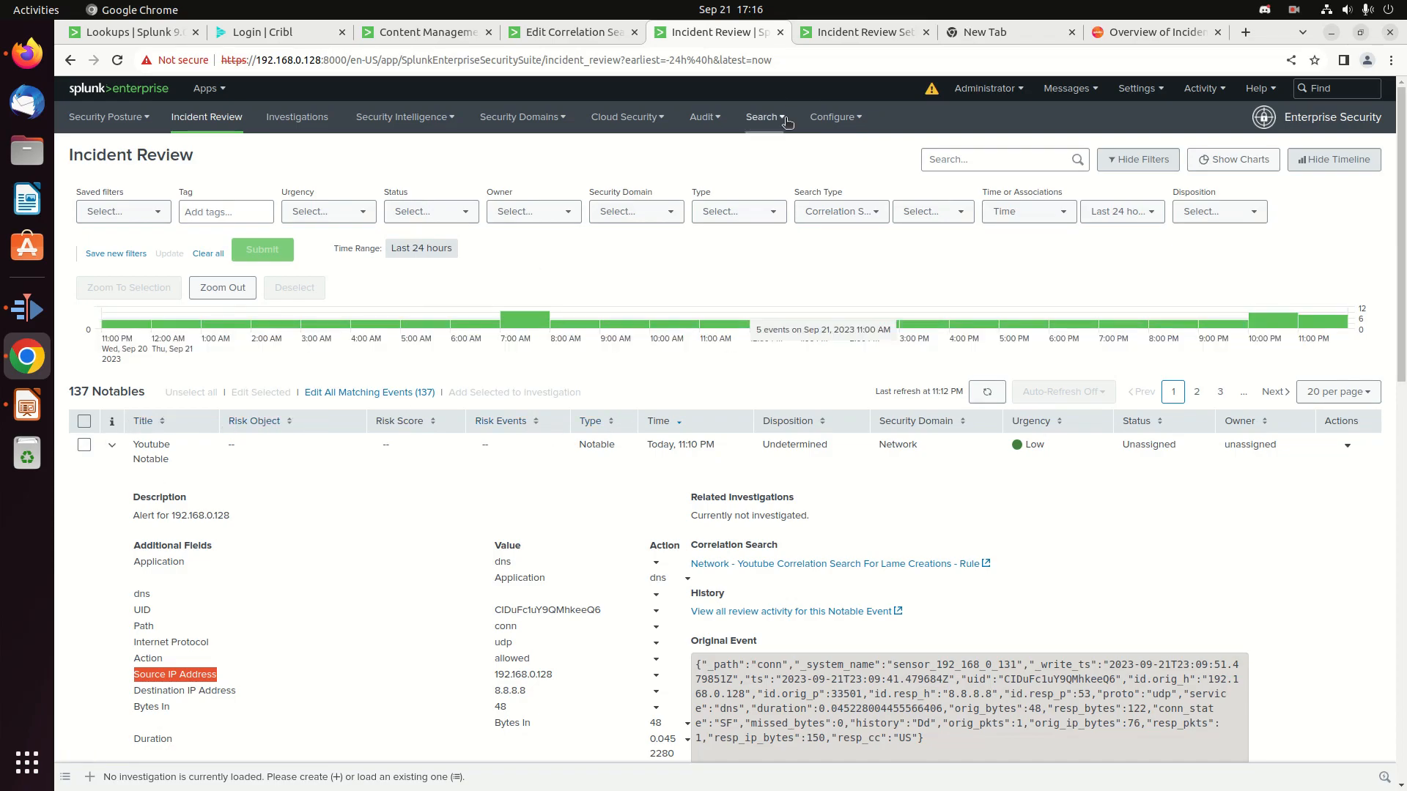
click(852, 29)
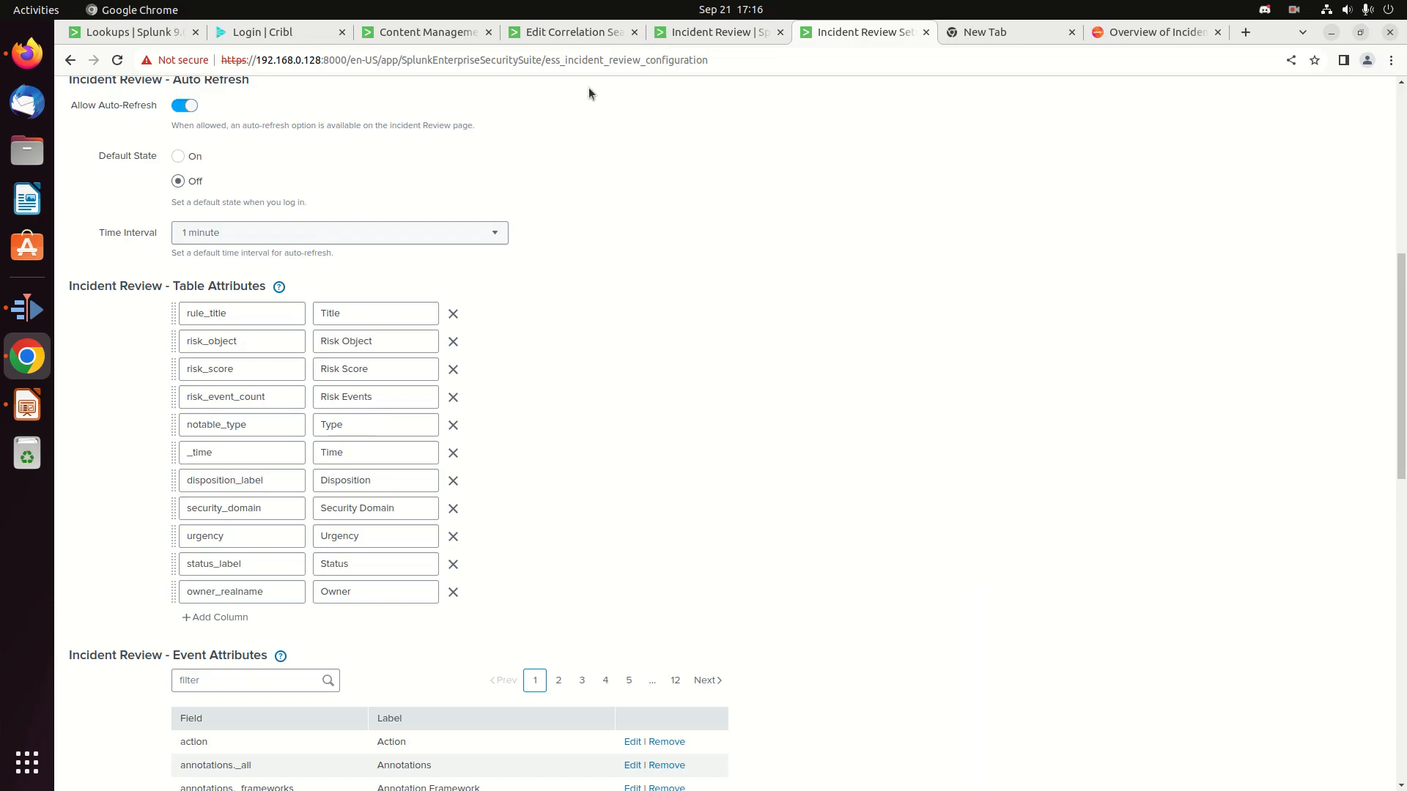
click(679, 34)
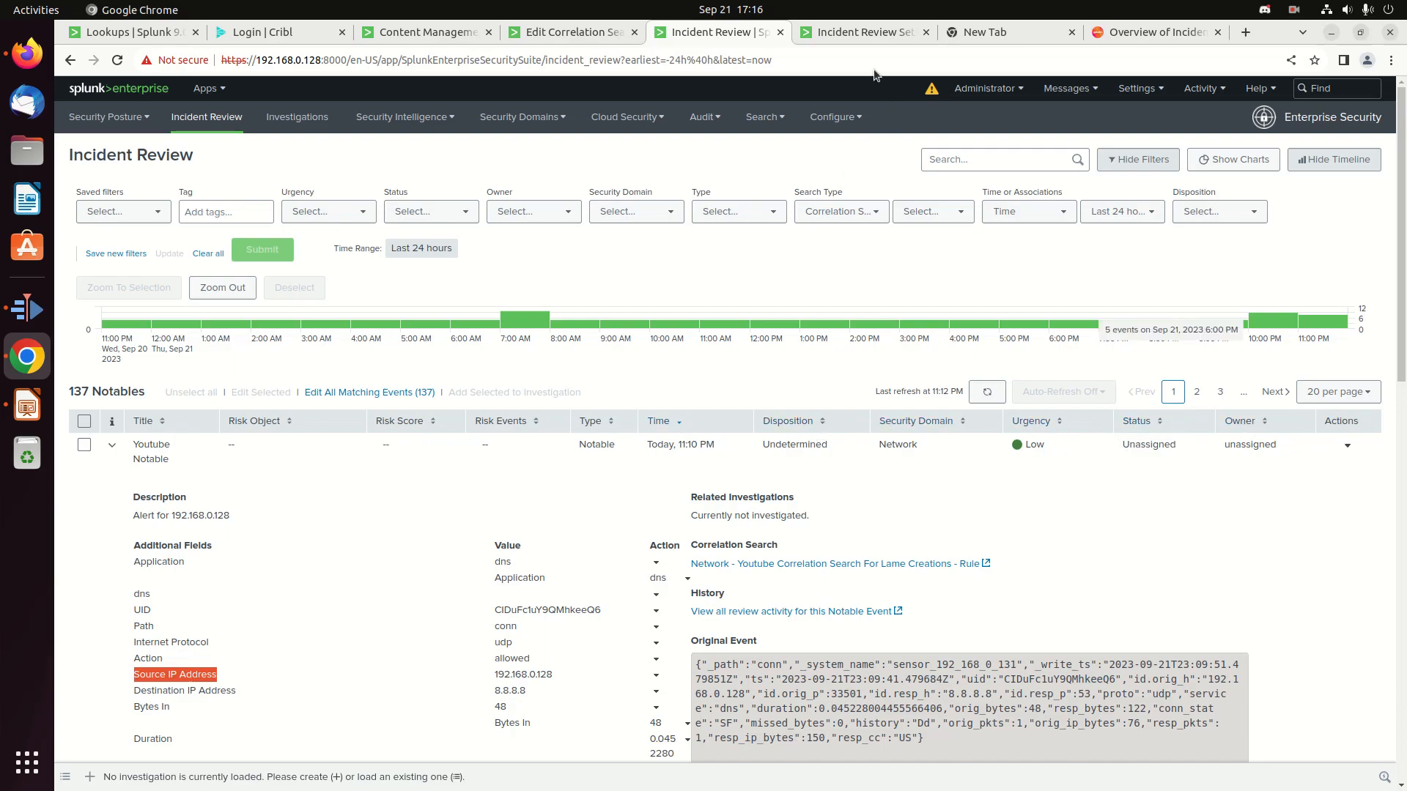
click(865, 33)
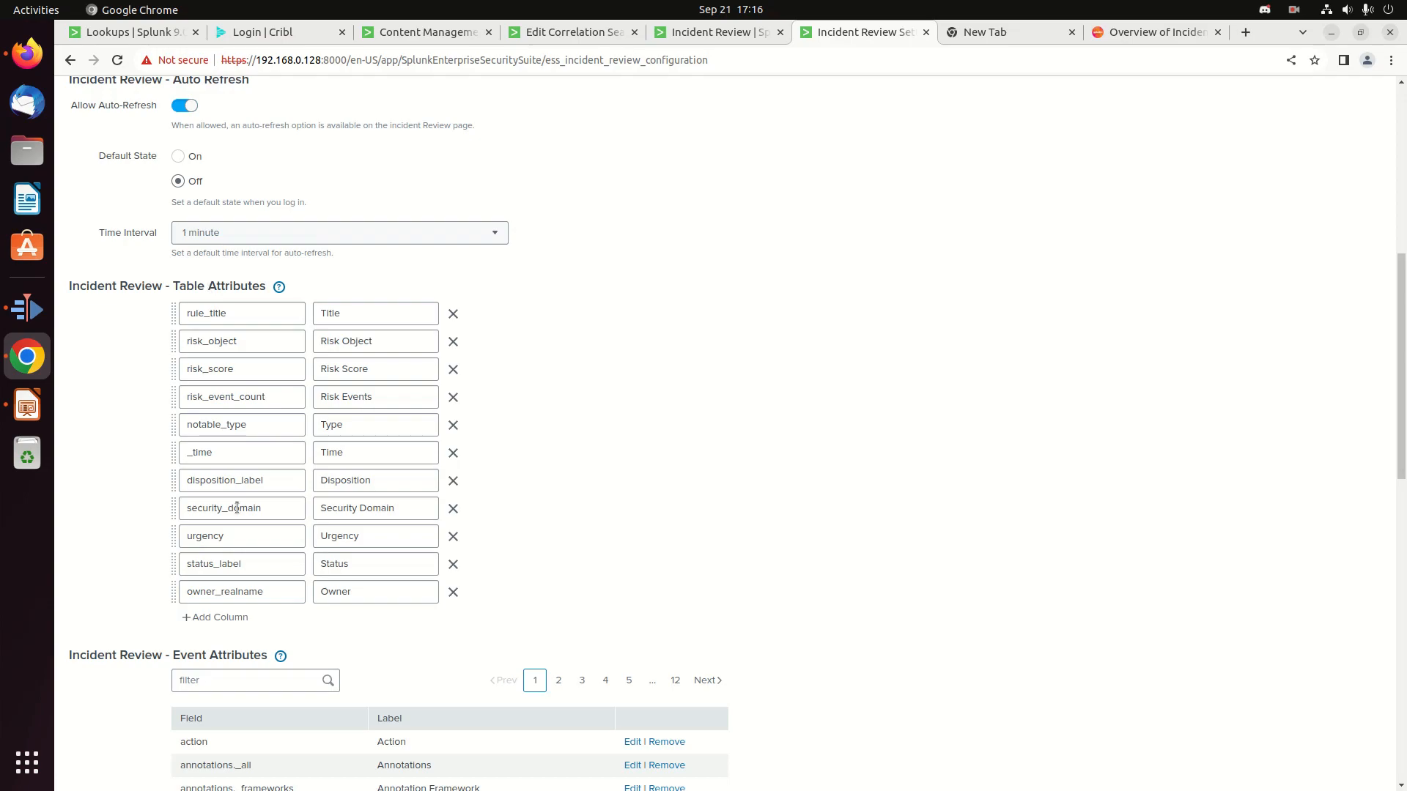
Add a table attribute column for field src_ip labelled "Source IP", save the settings, and reload the original Incident Review page
click(223, 618)
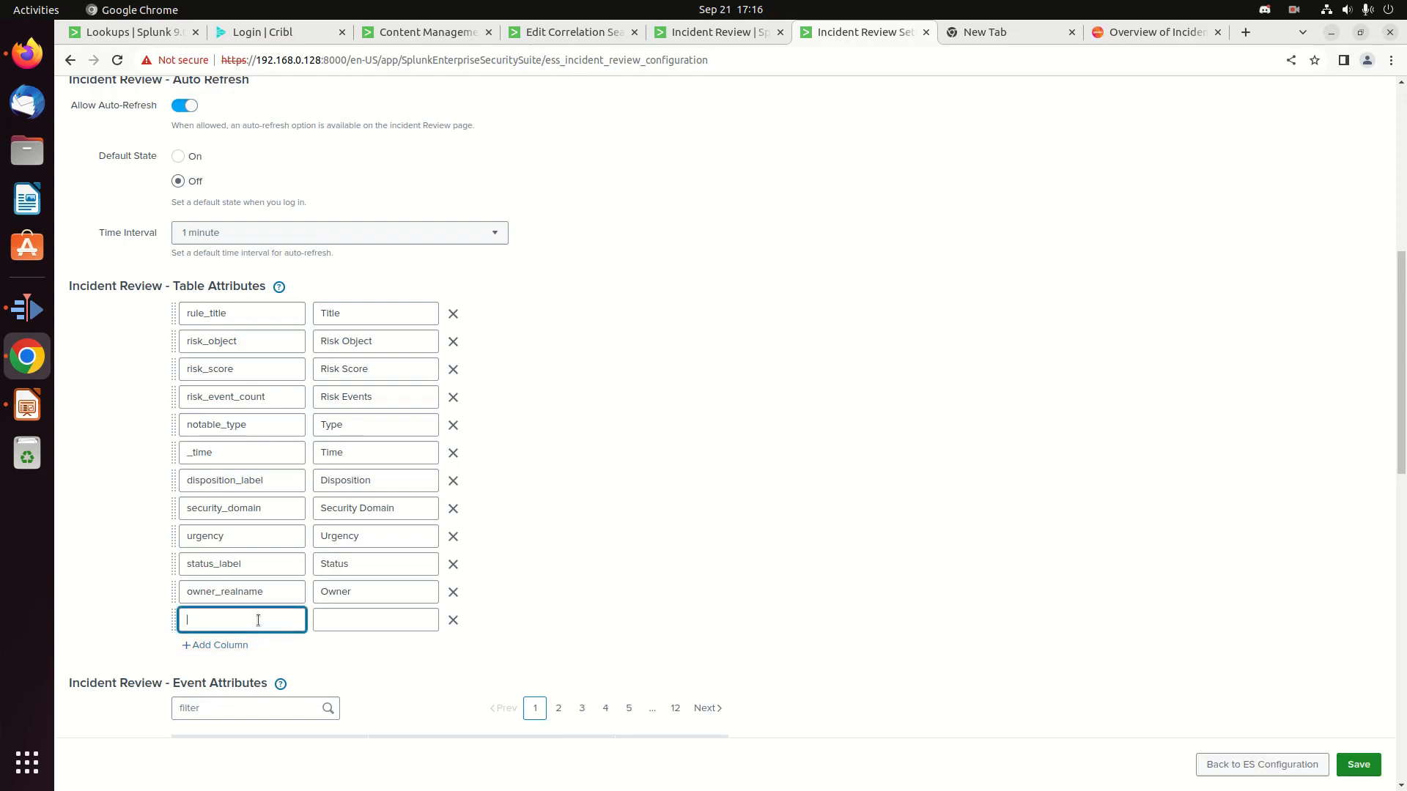
text(youtub)
key(ctrl+BackSpace)
text(src_ip)
click(368, 625)
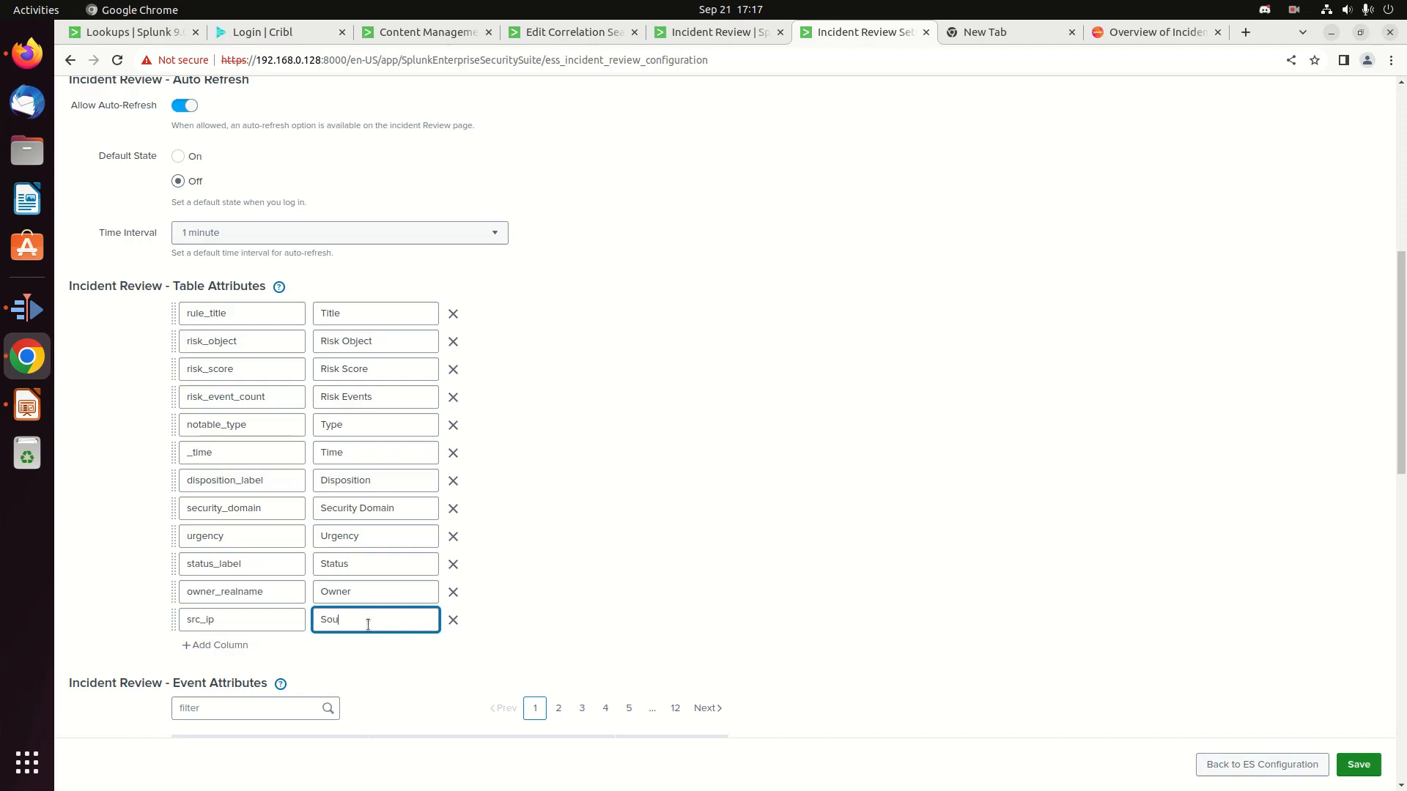
text(Source Ip)
key(BackSpace)
text(P)
click(1359, 764)
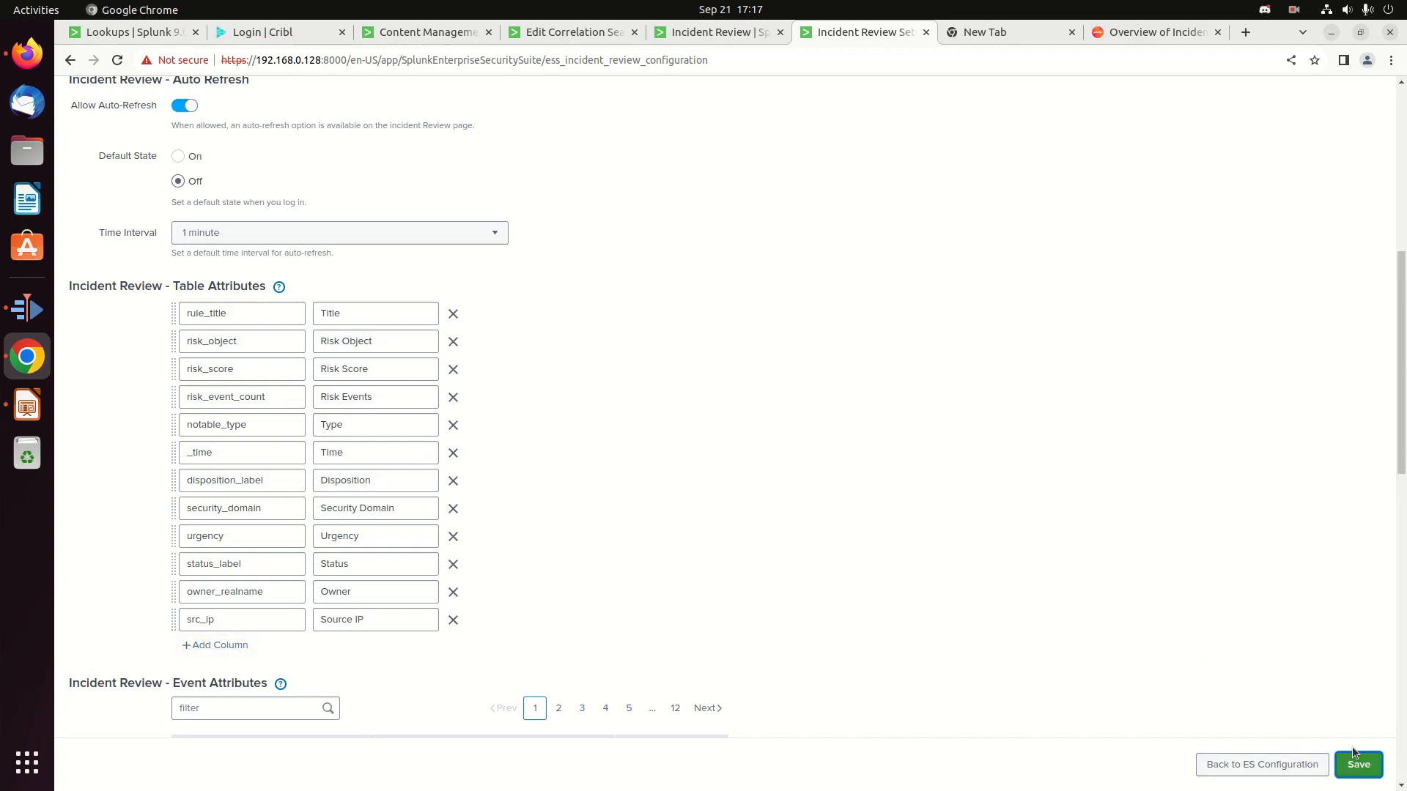
click(738, 35)
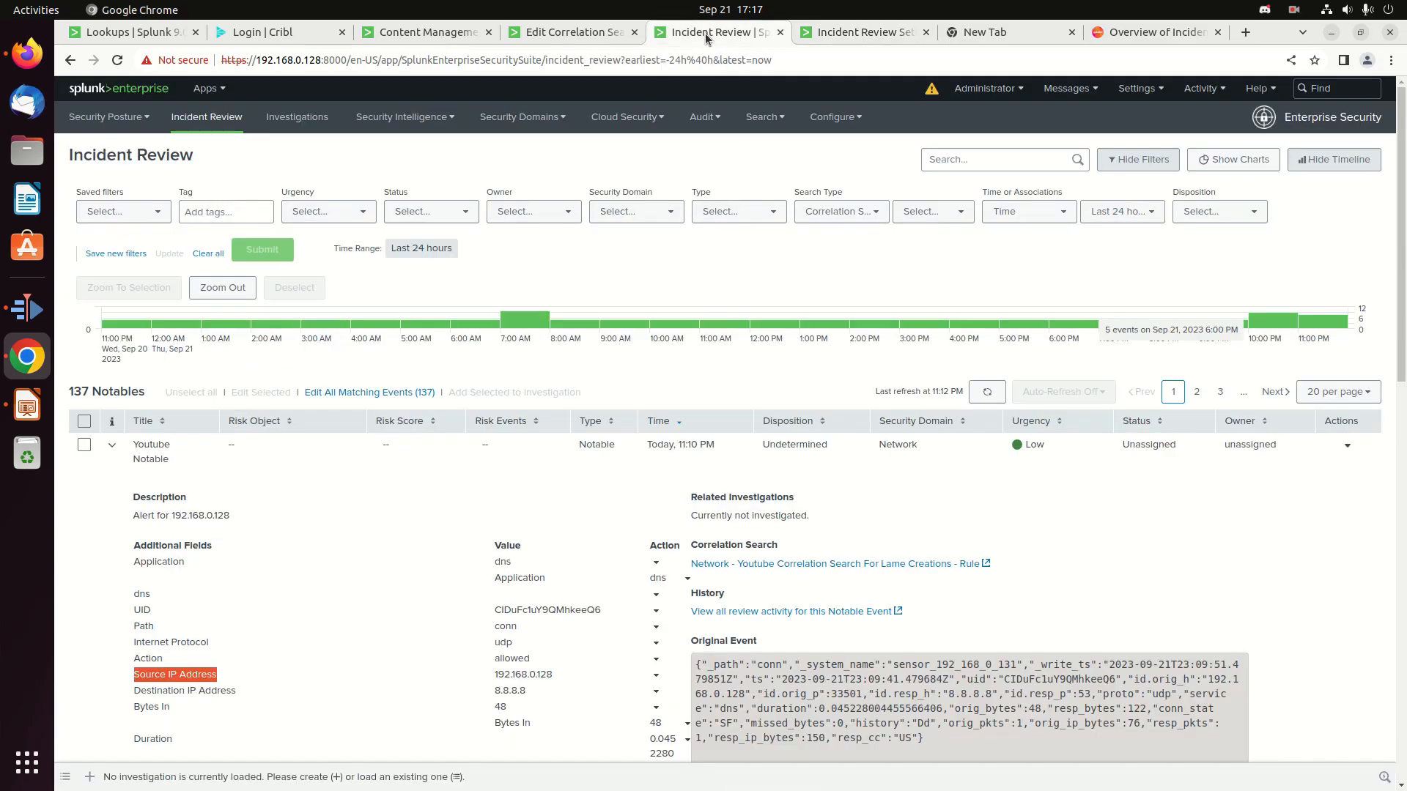
key(ctrl+r)
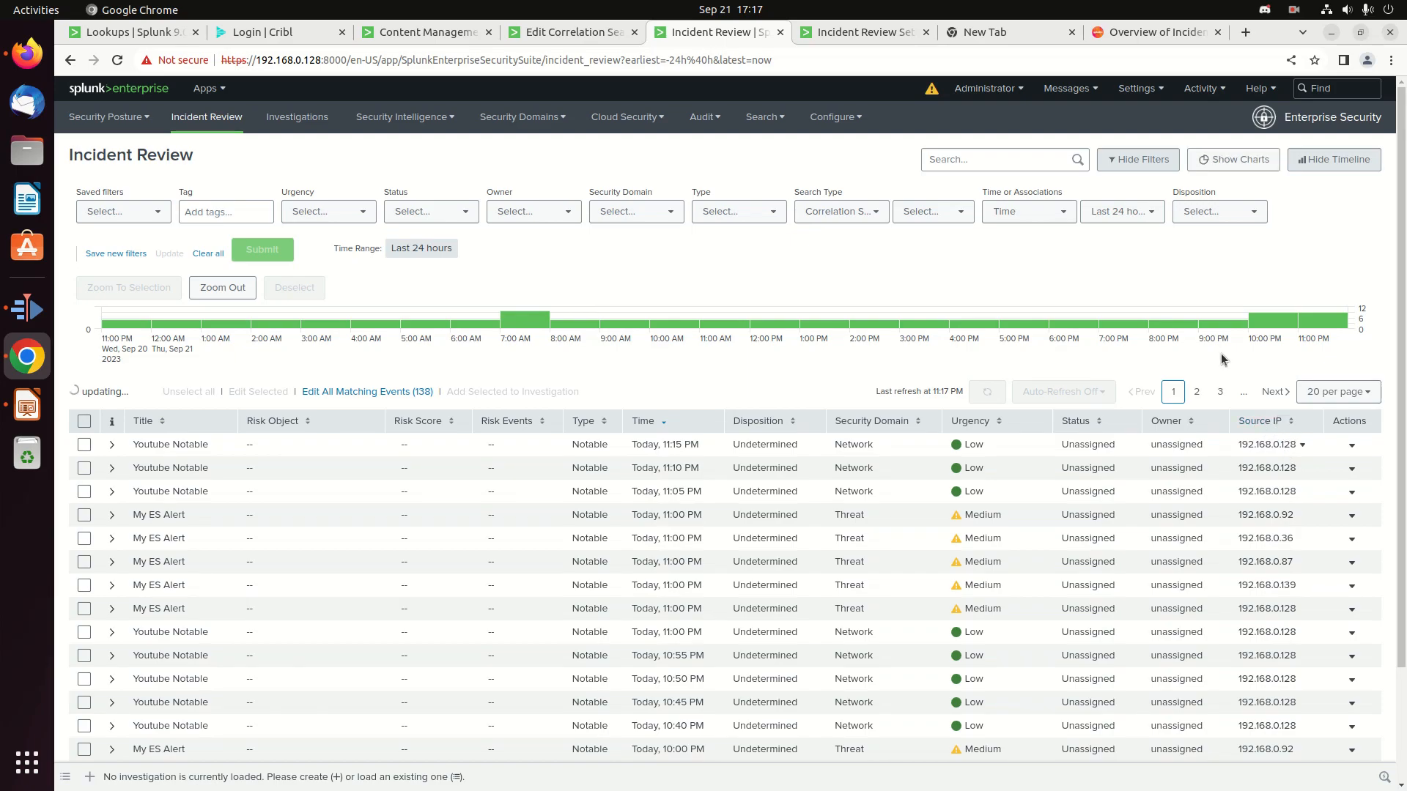
Dismiss the save confirmation in Incident Review Settings and remove the src_ip column from the table attributes
click(872, 29)
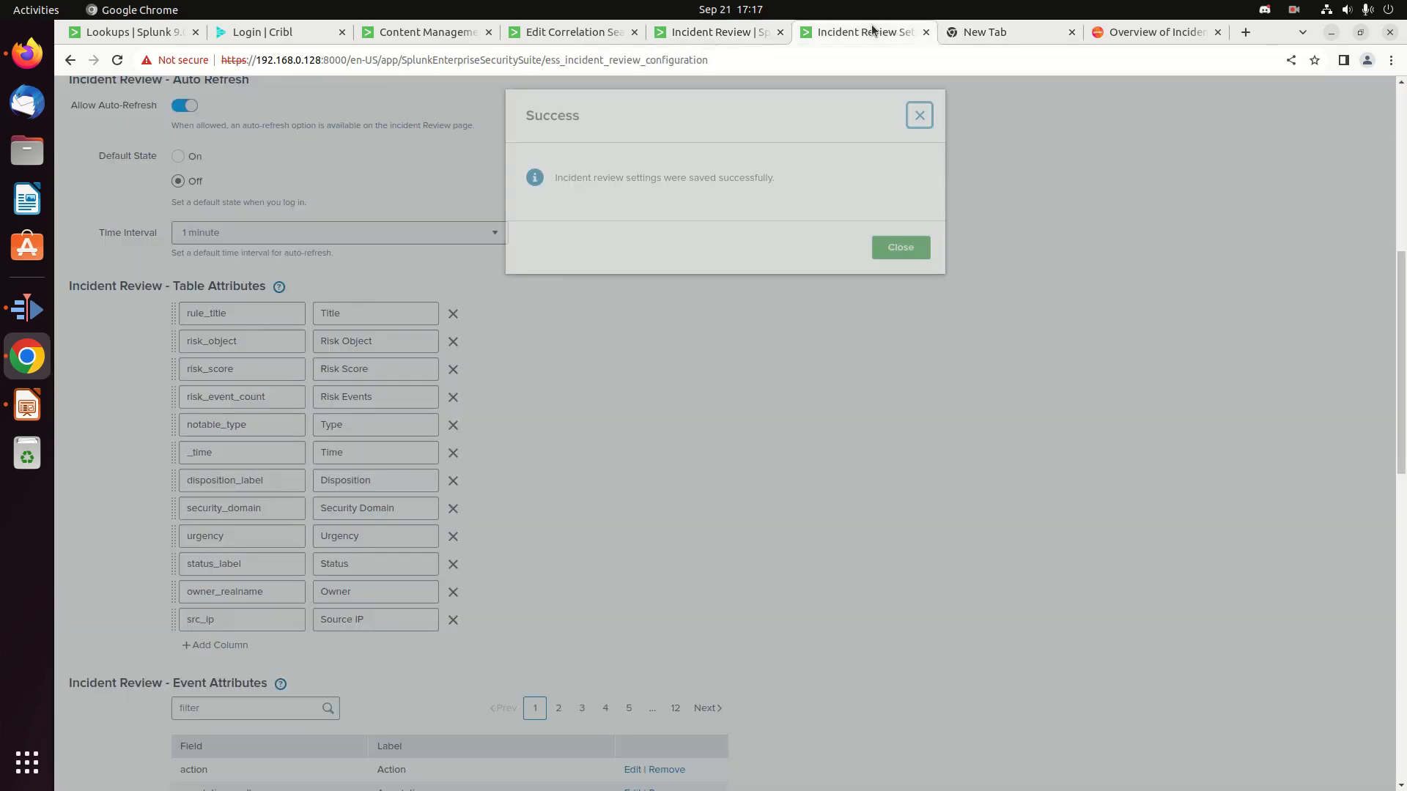
click(892, 258)
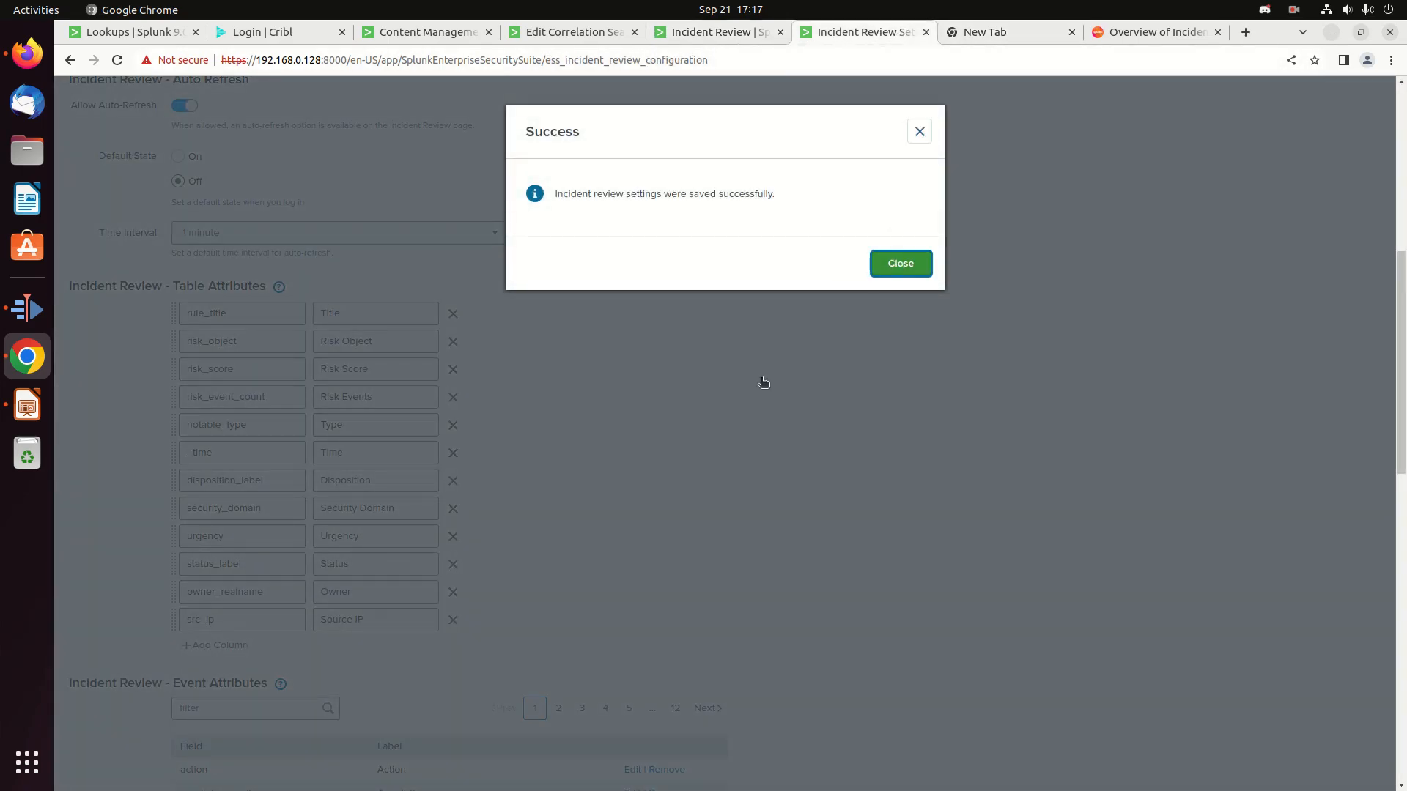
click(452, 620)
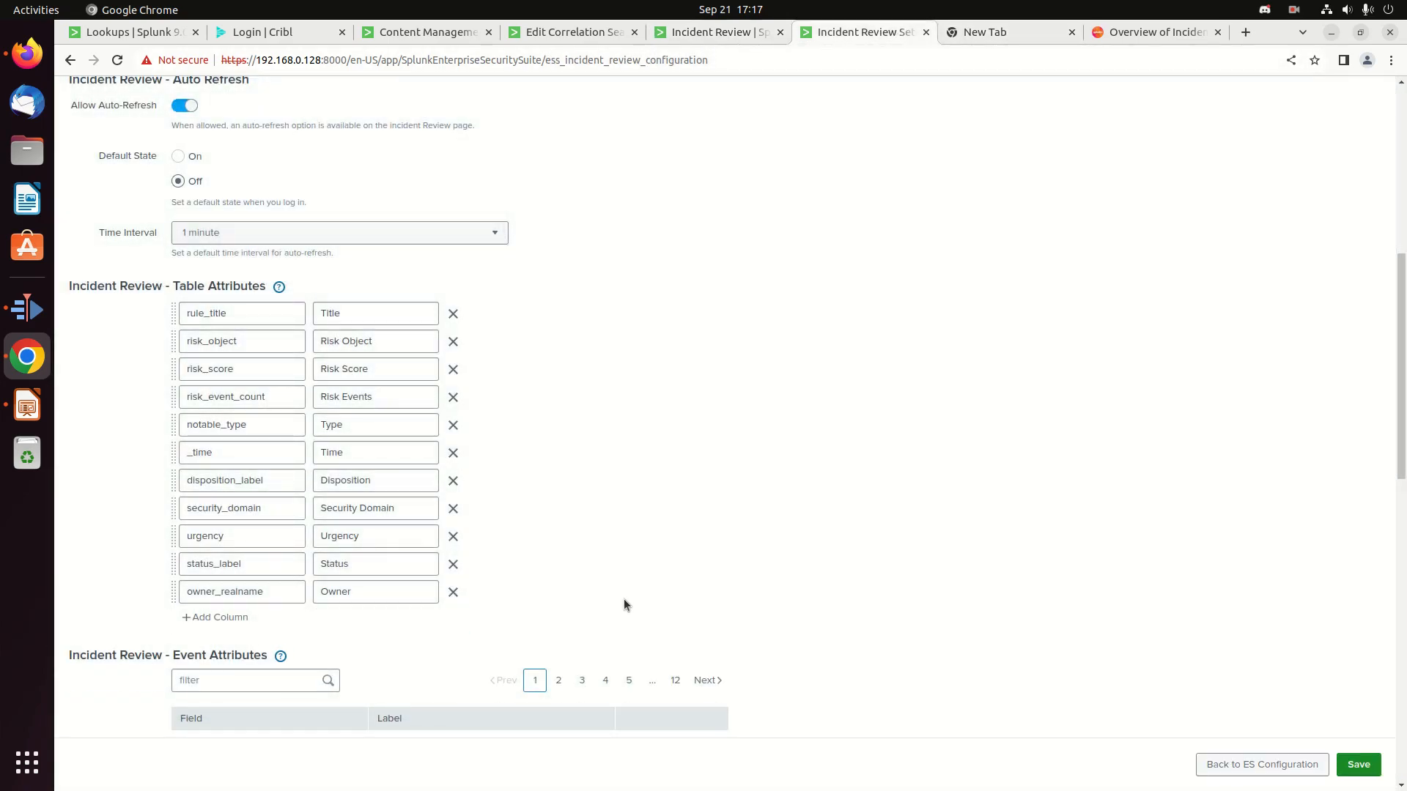
Examine the field-to-label mappings listed under the Incident Review event attributes
scroll(586, 598, down, 3)
scroll(334, 614, down, 8)
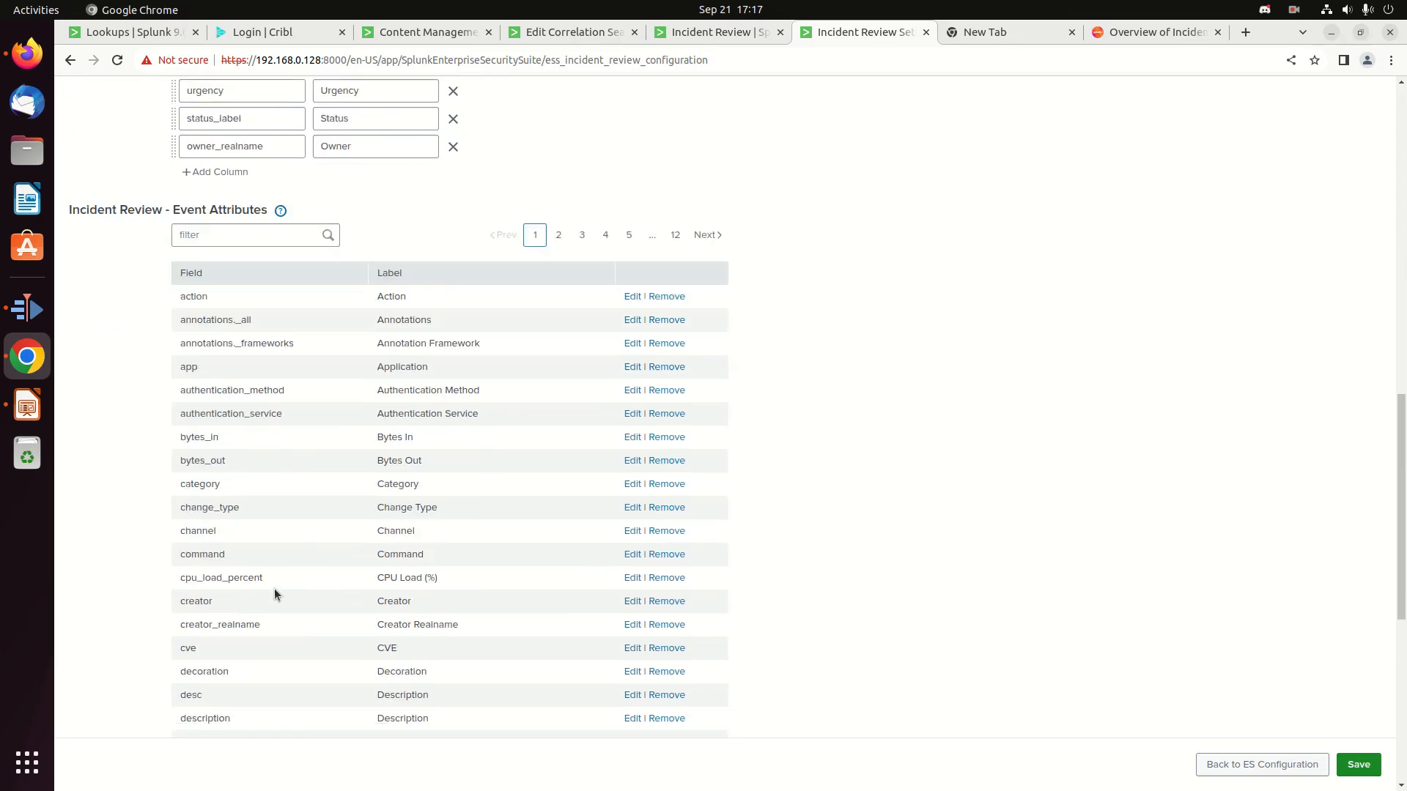
scroll(277, 590, down, 2)
scroll(414, 626, up, 5)
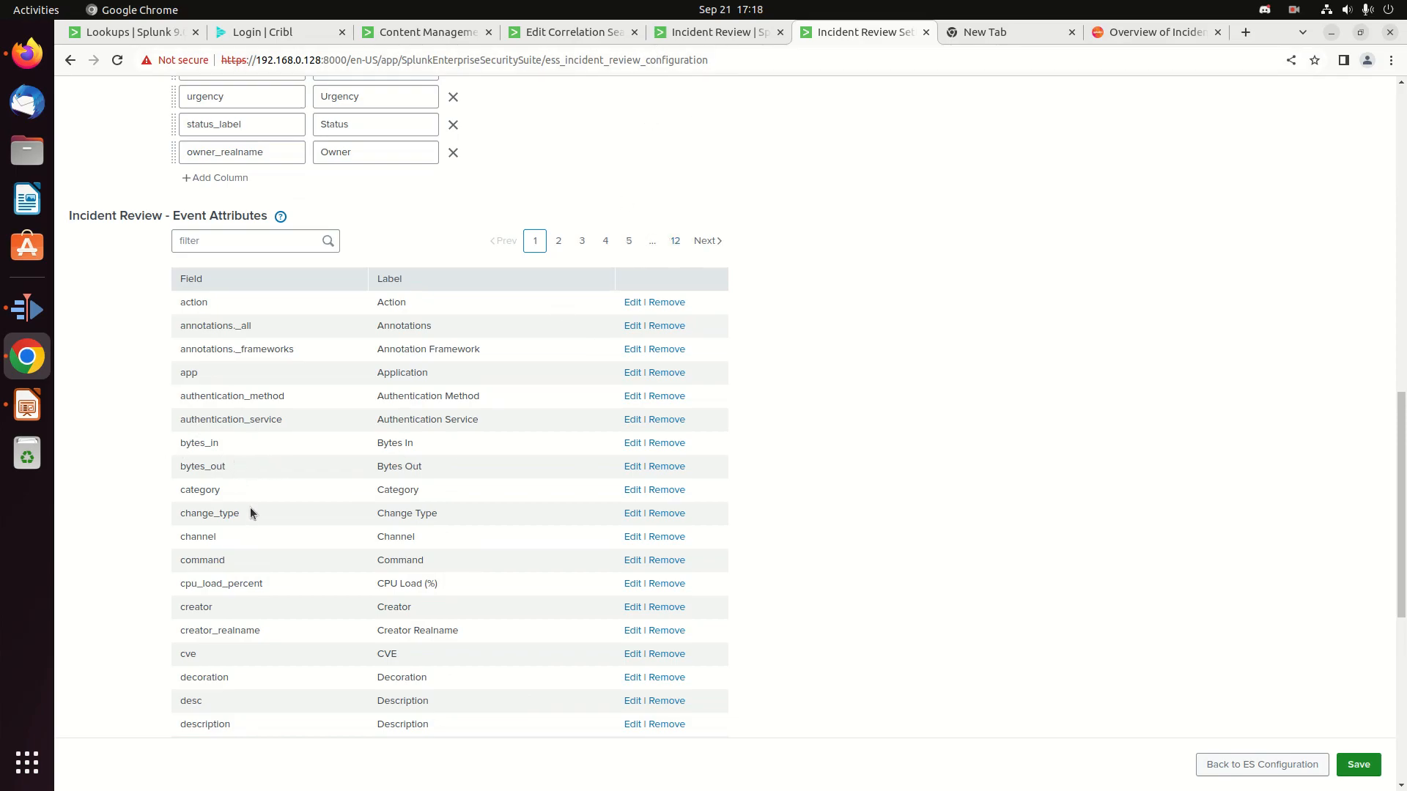
scroll(250, 509, down, 5)
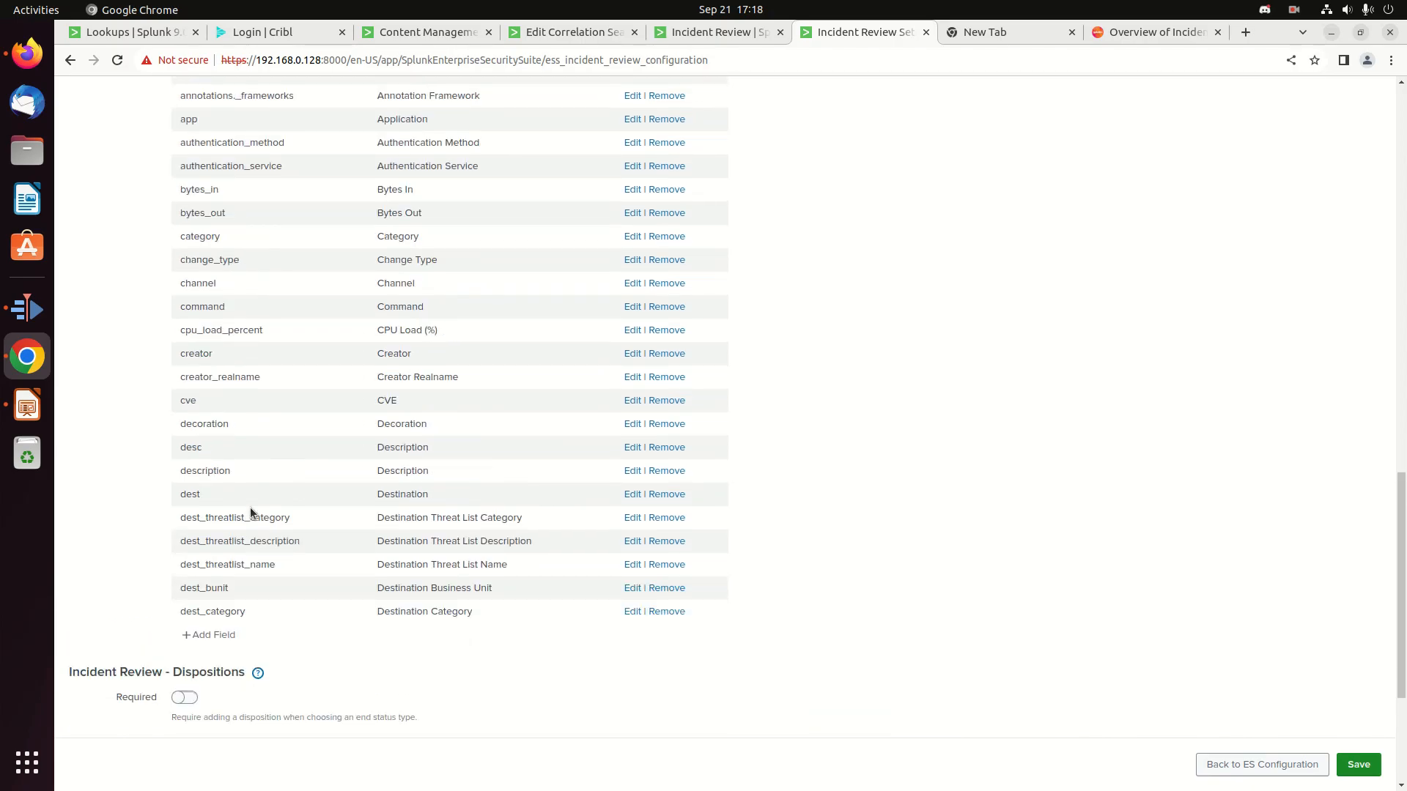
scroll(250, 510, up, 5)
scroll(250, 510, up, 2)
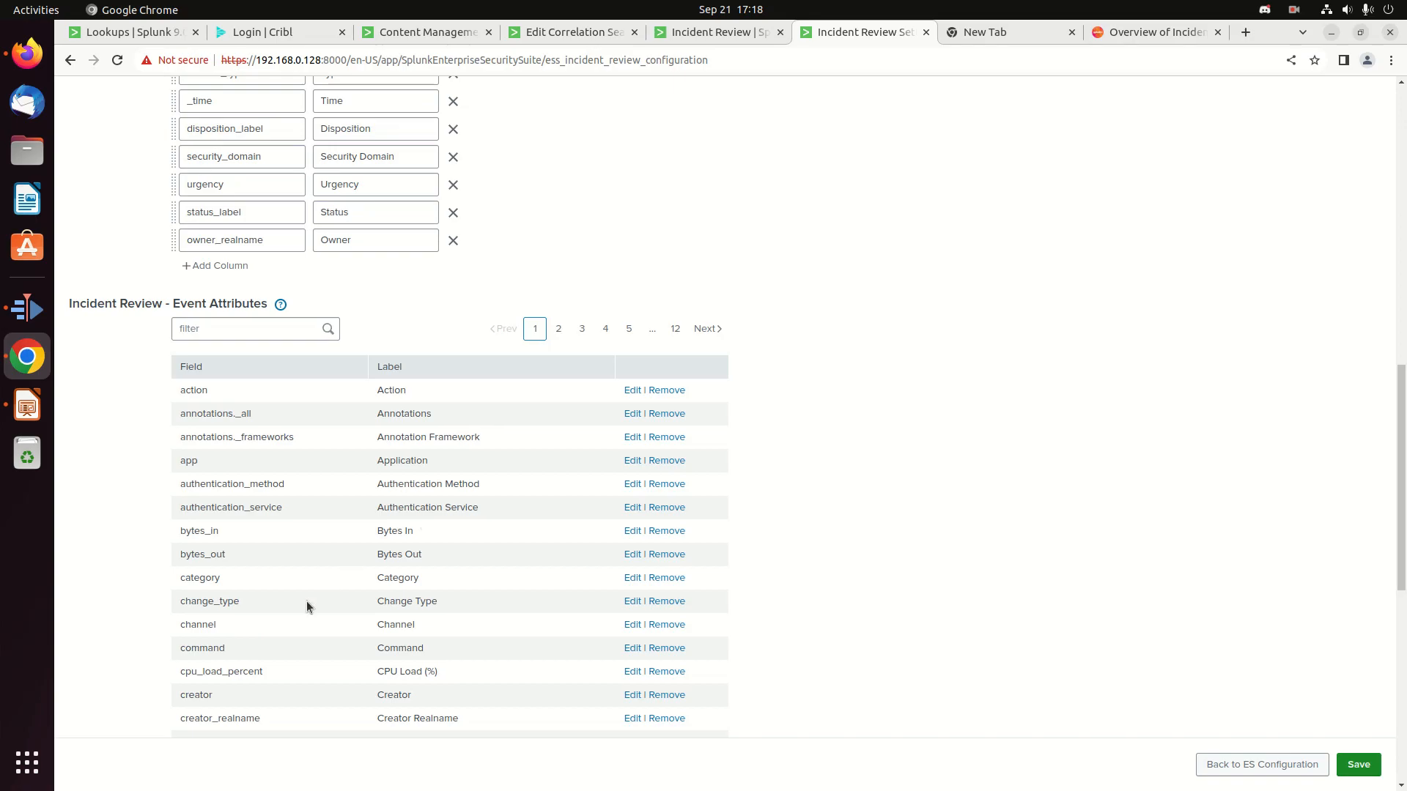
scroll(307, 601, down, 7)
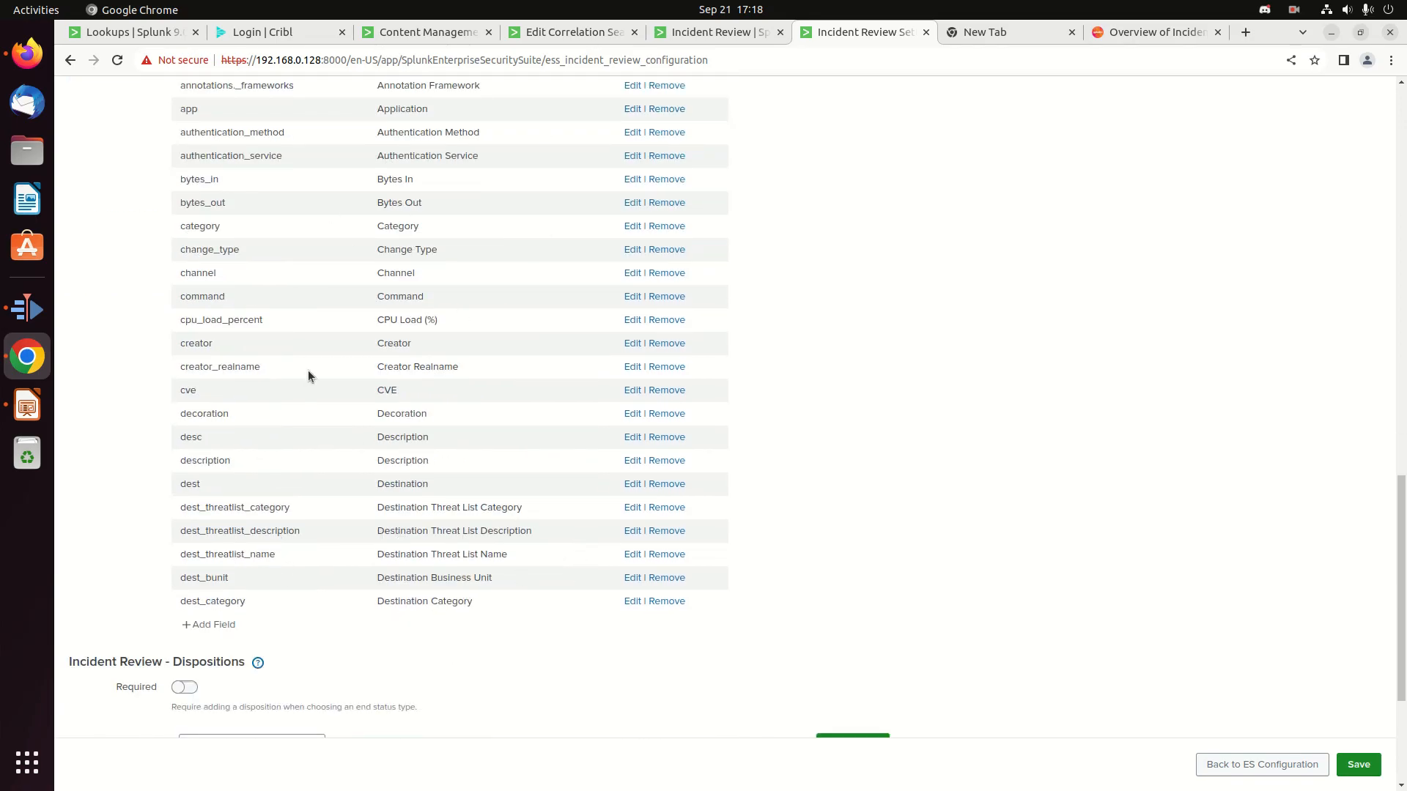
Filter the Incident Review event attributes for src_ip to look up the label mapped to that field
scroll(393, 411, up, 3)
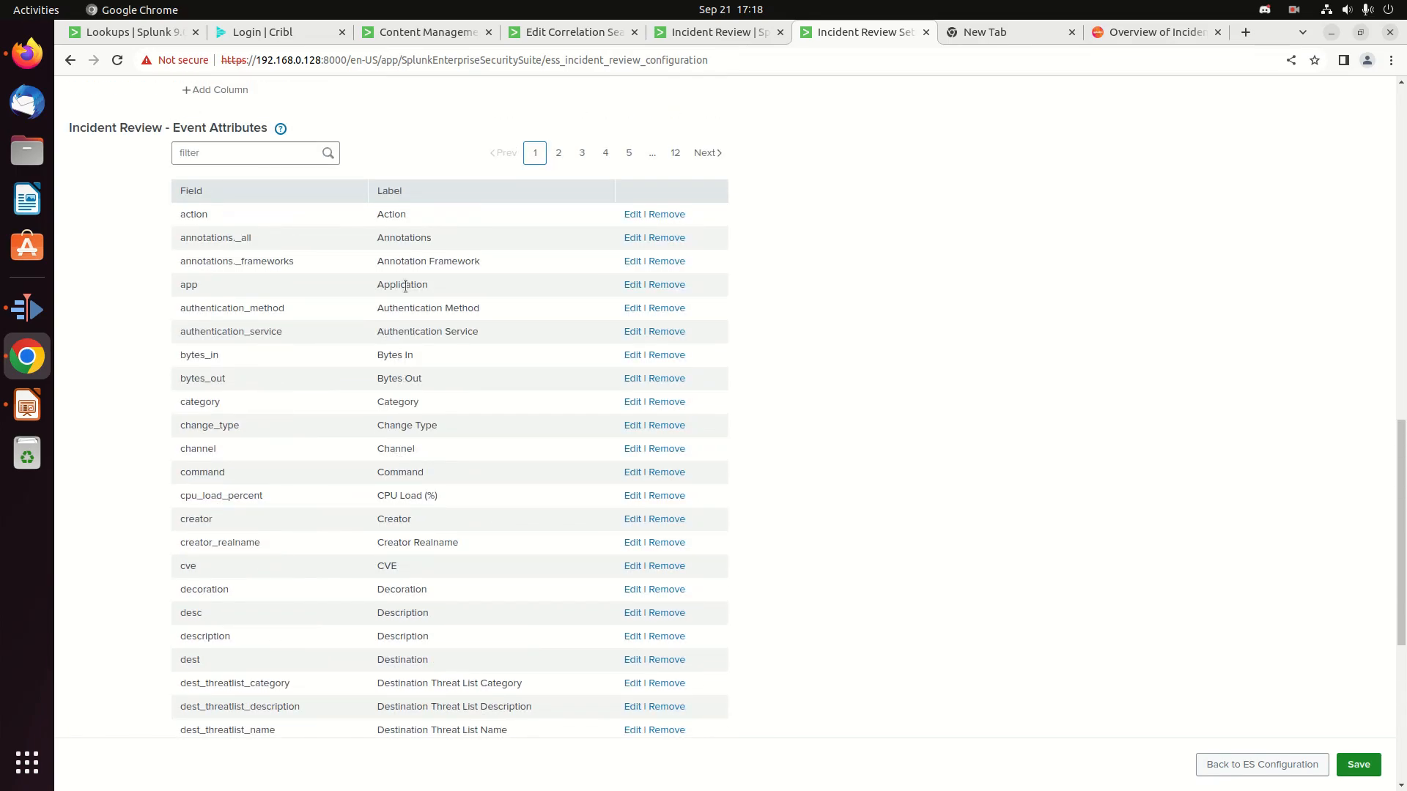
click(248, 156)
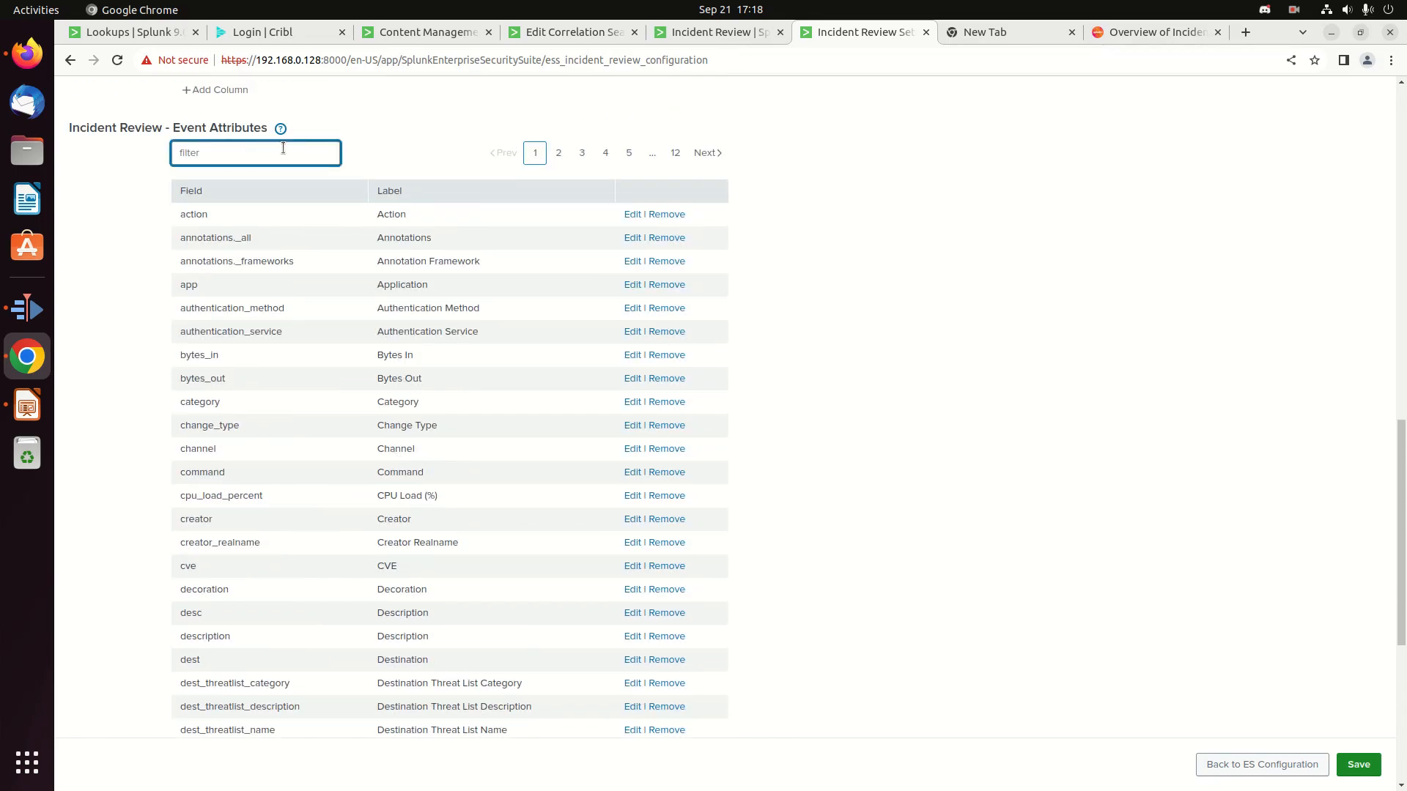
text(src_ip)
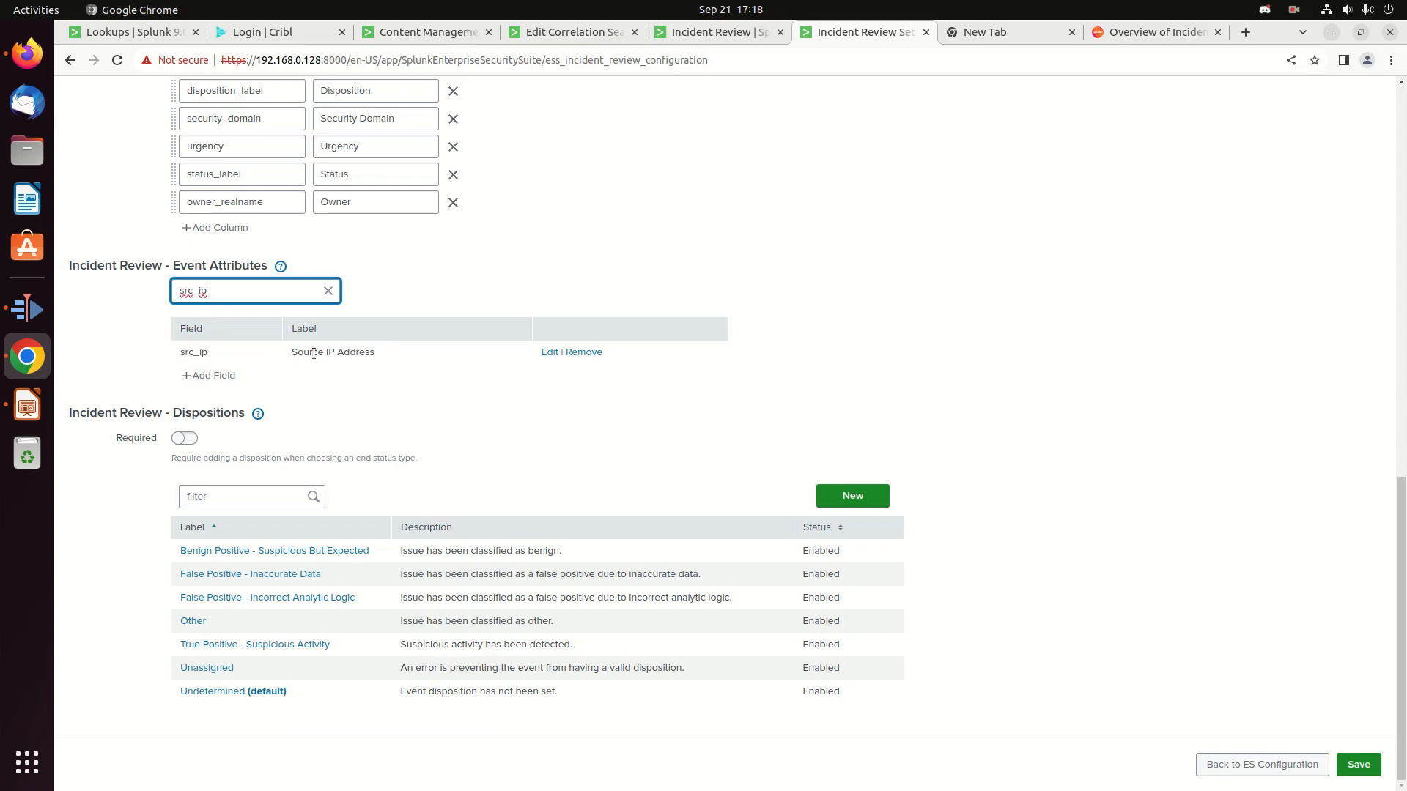
Expand the 11:15 PM Youtube Notable in Incident Review and examine its additional fields, highlighting the Destination IP Address label
click(699, 32)
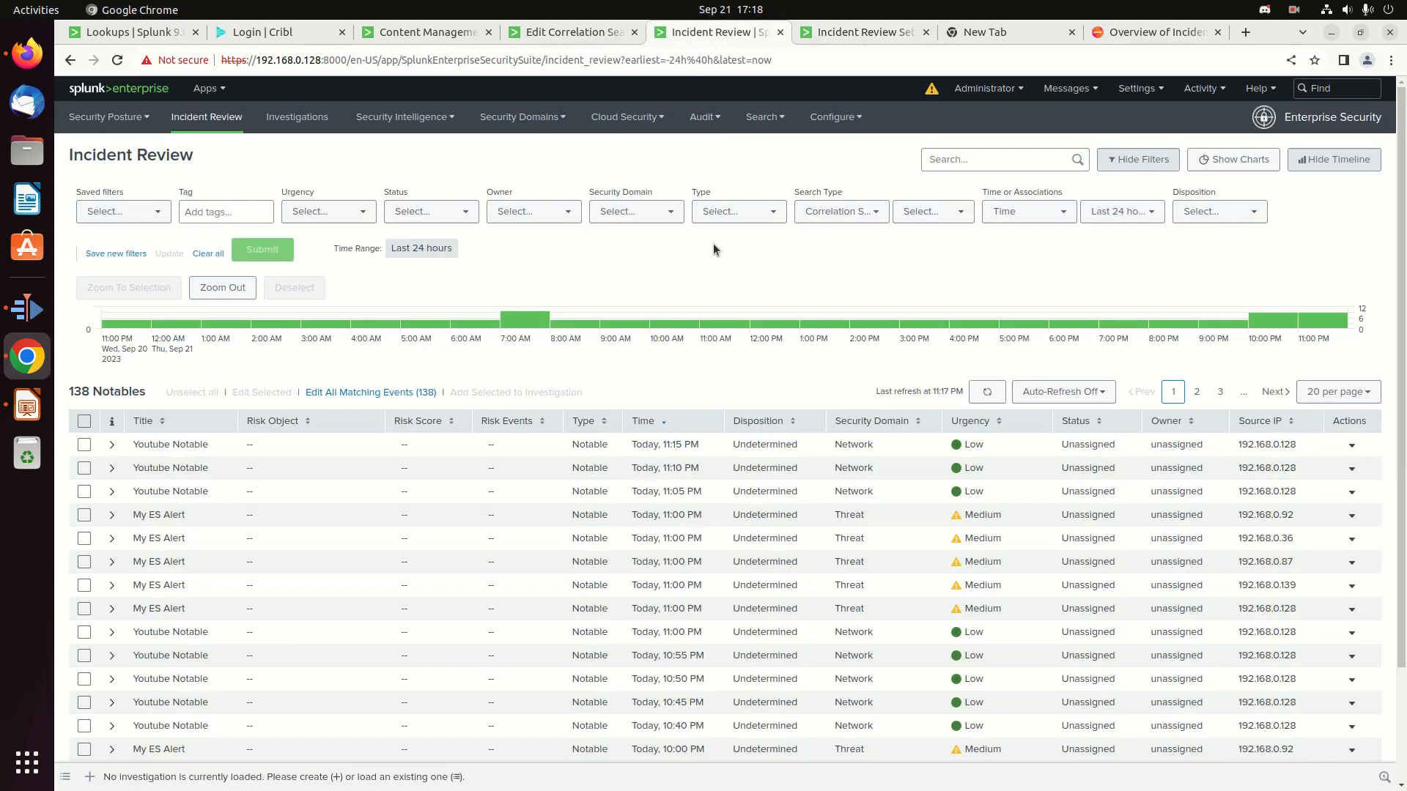
click(111, 449)
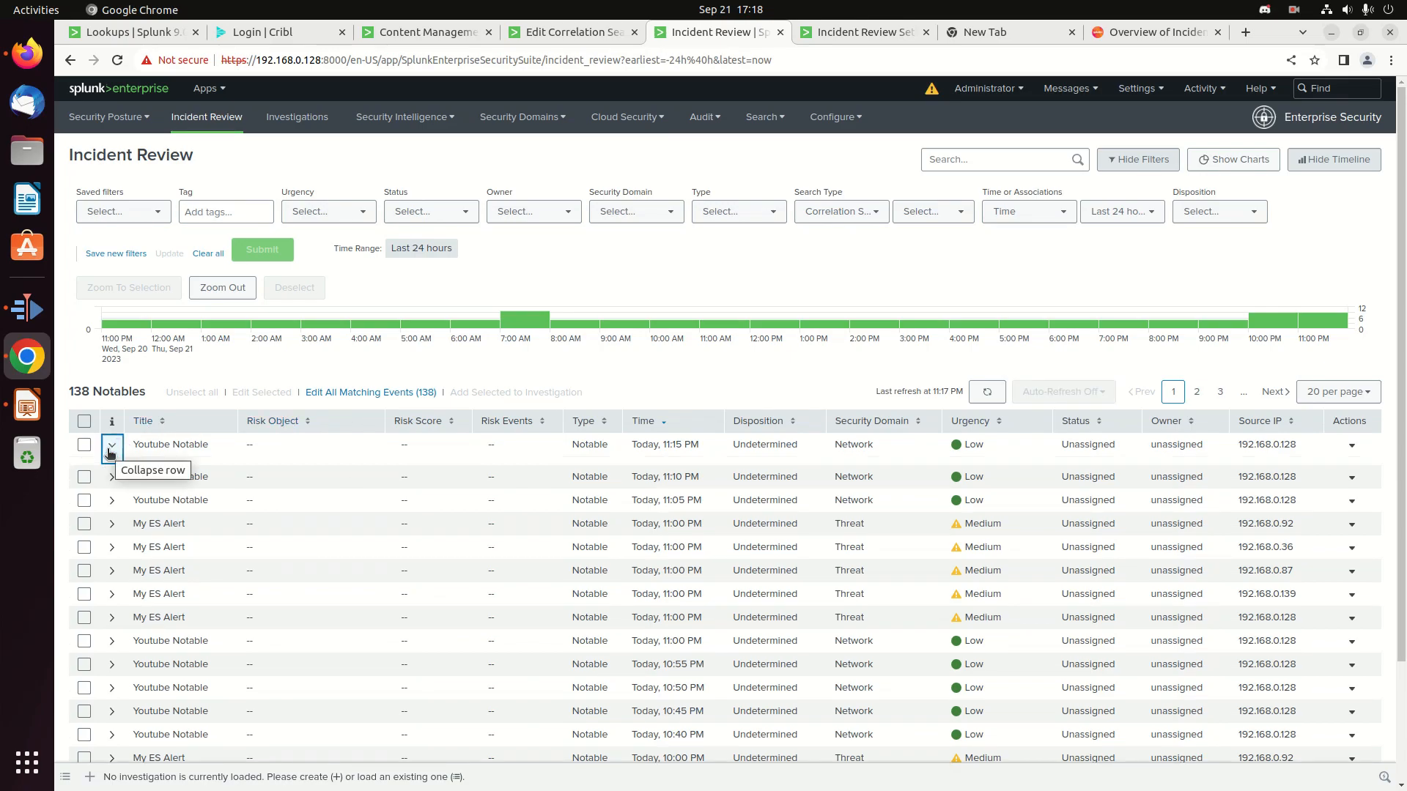
scroll(244, 649, down, 3)
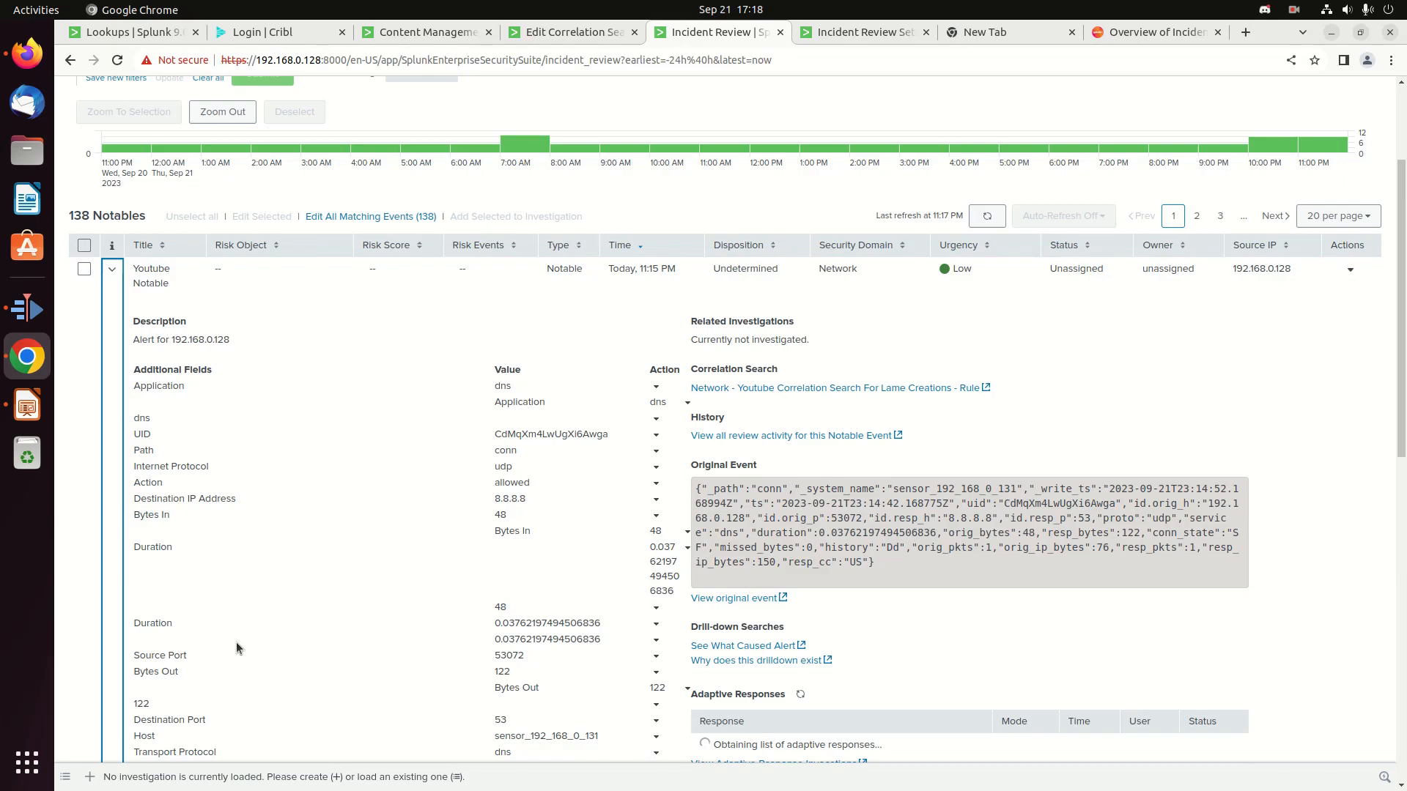
scroll(223, 624, down, 3)
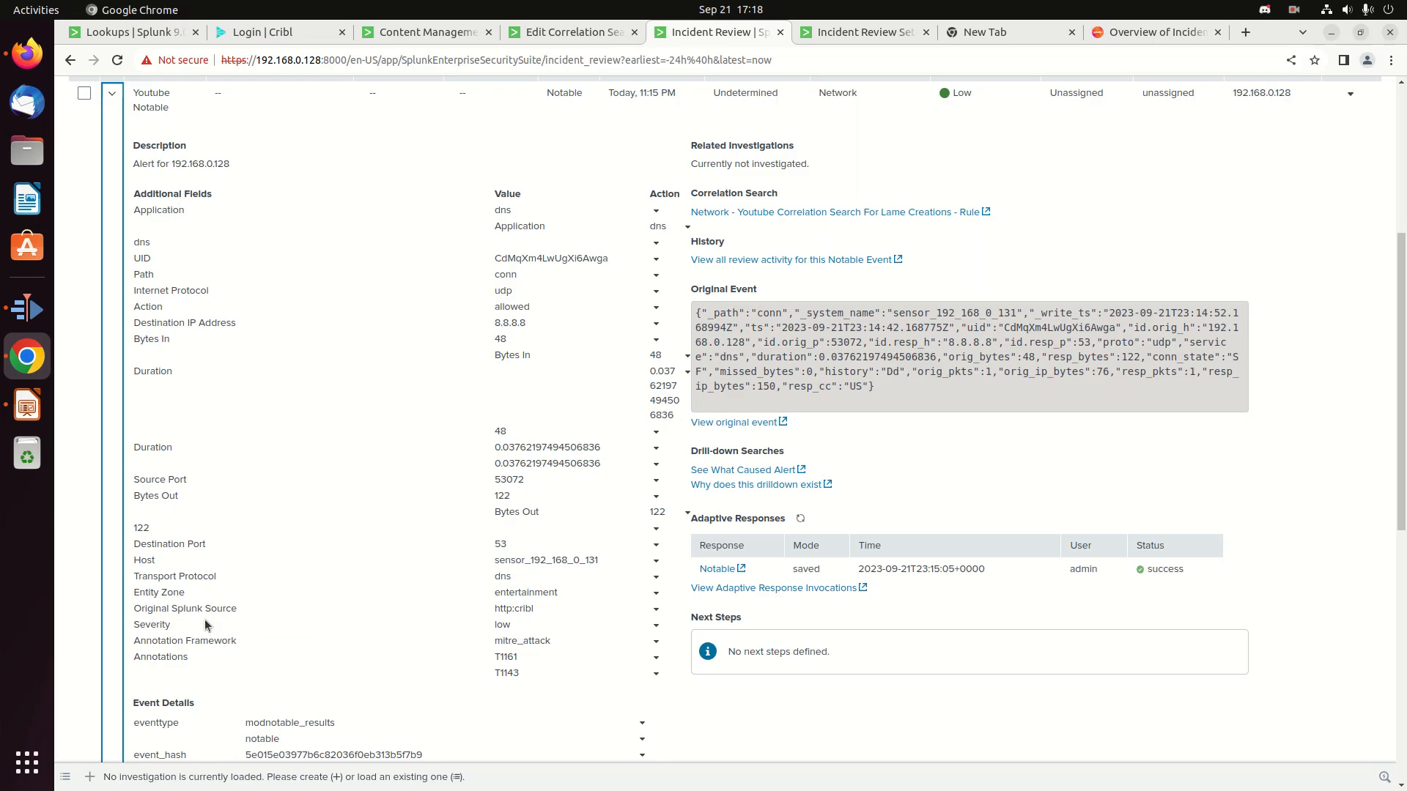
scroll(204, 618, down, 1)
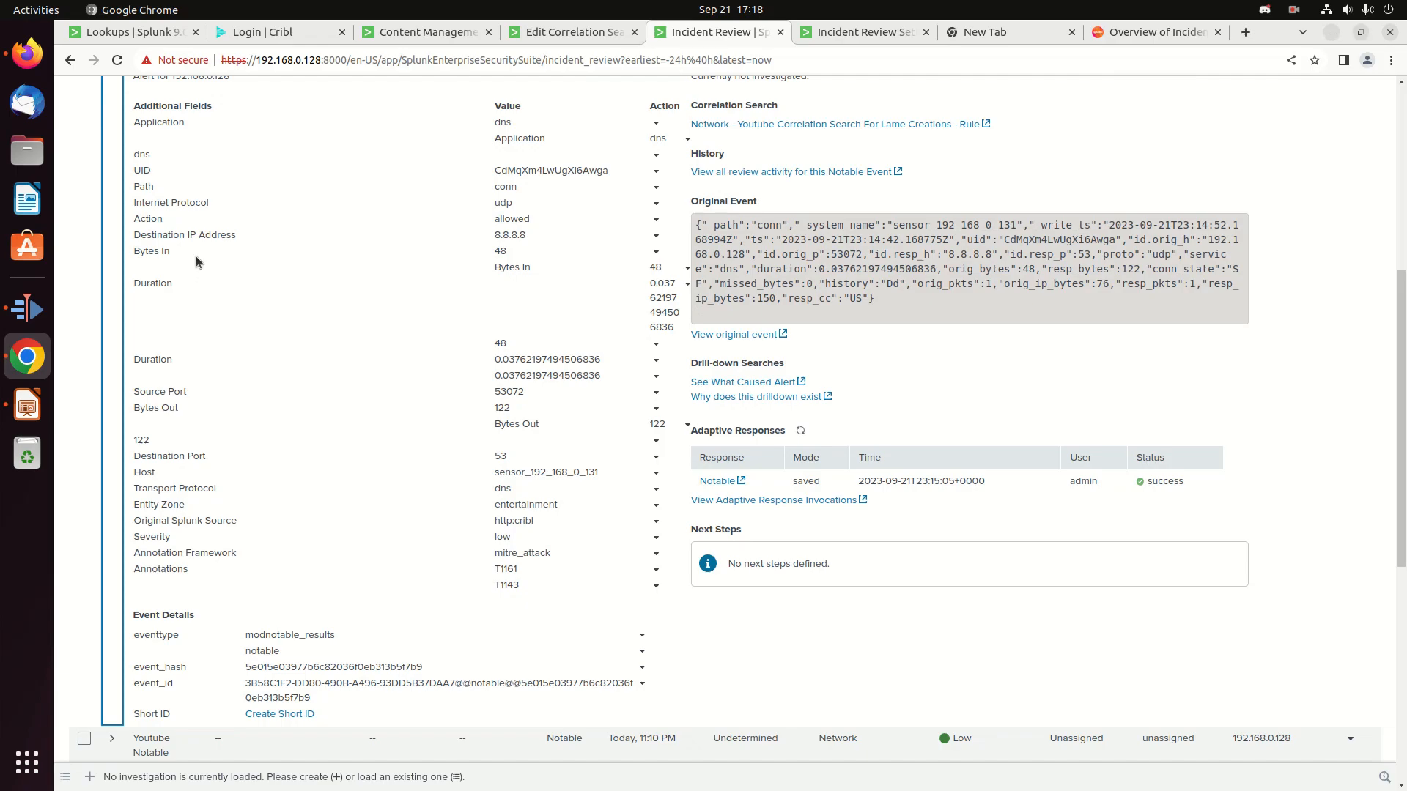
scroll(195, 256, up, 2)
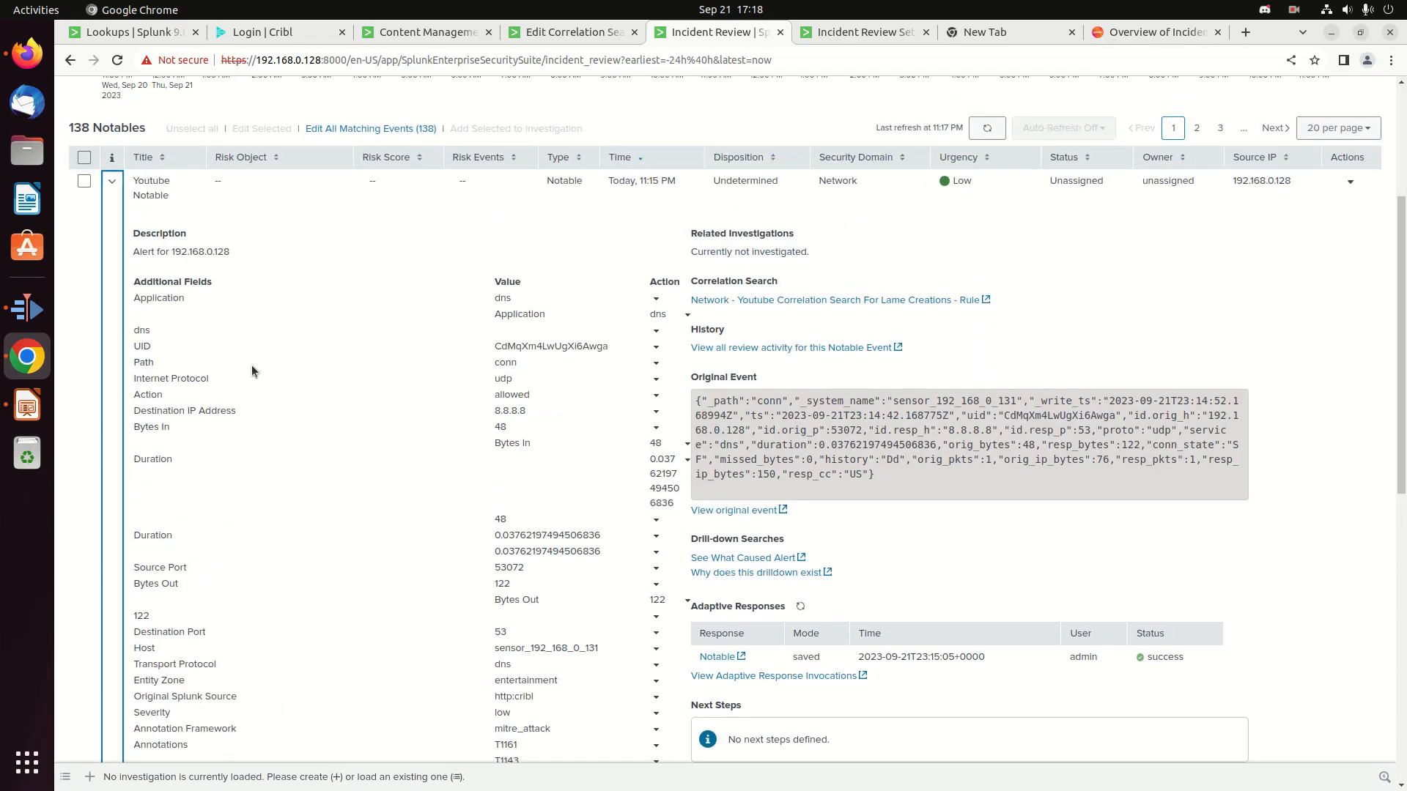
scroll(252, 386, down, 1)
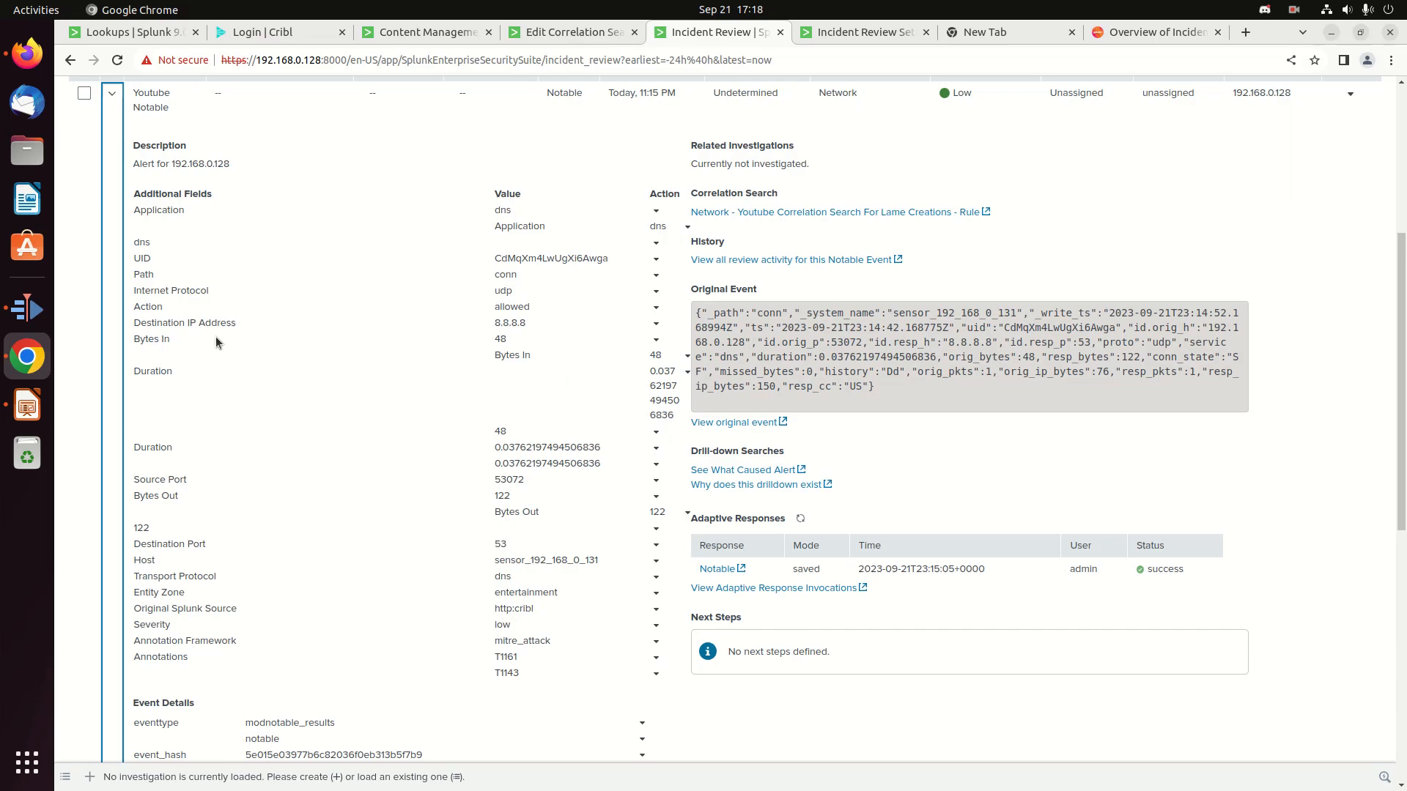
drag(236, 323, 137, 318)
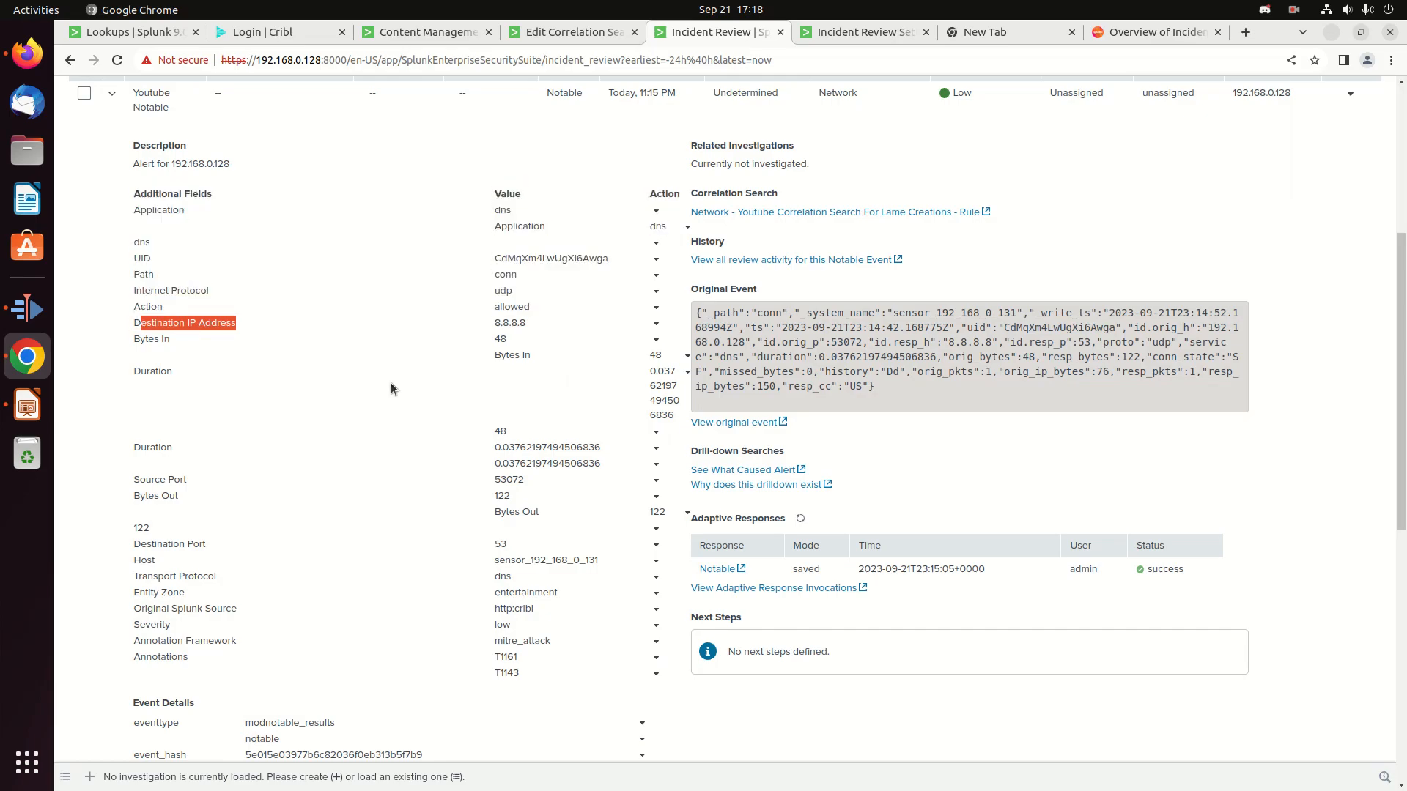
Compare the event attributes in Incident Review Settings with the additional fields of the expanded Youtube Notable
click(848, 30)
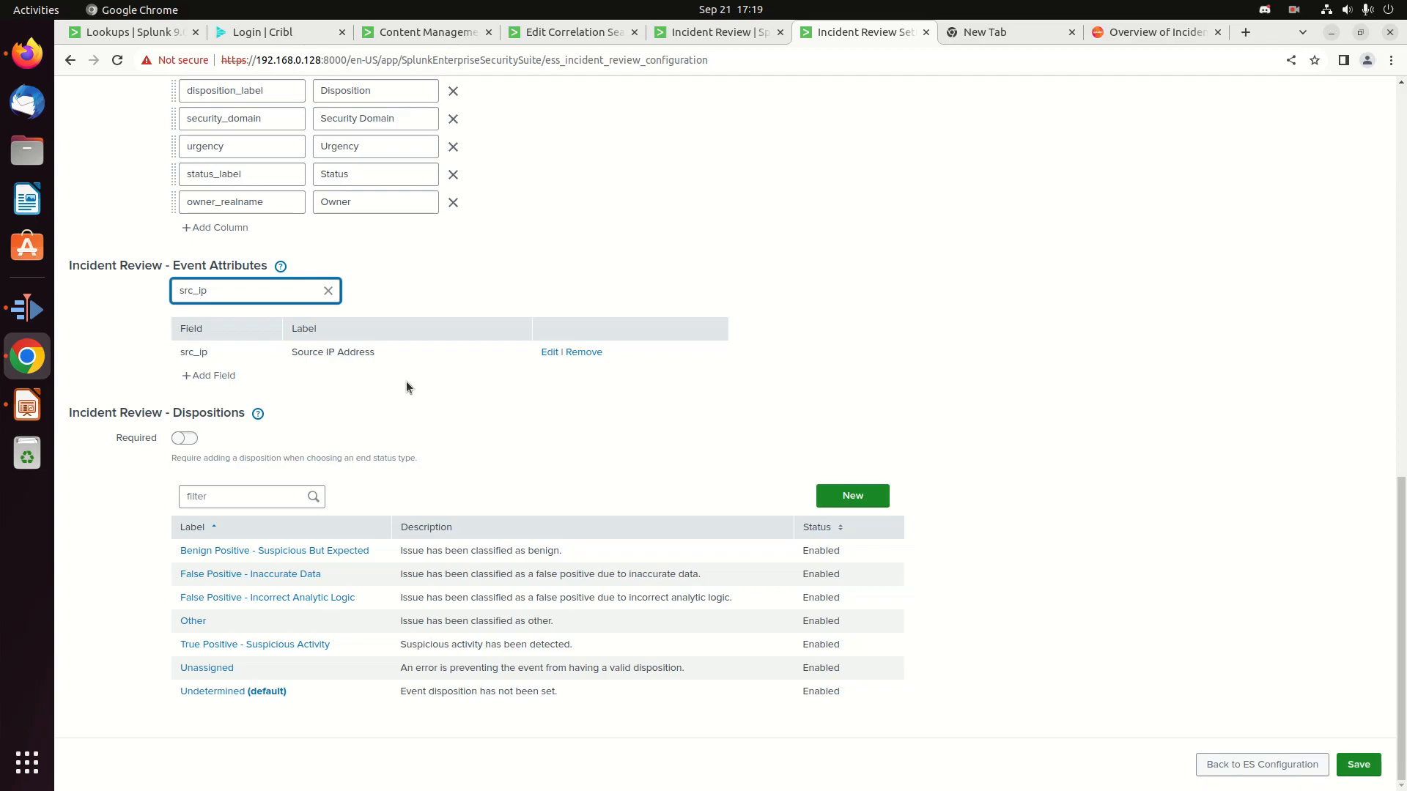
click(731, 37)
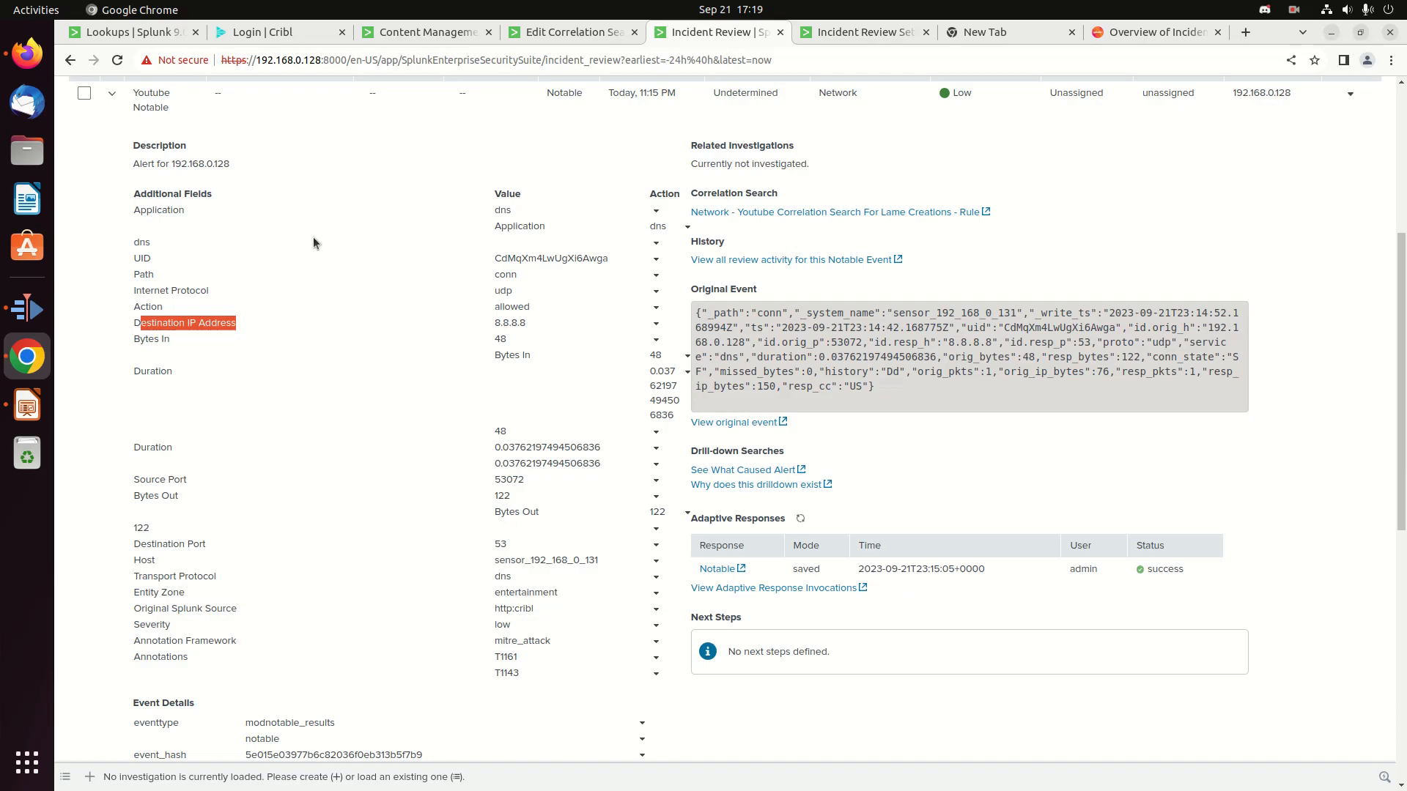
scroll(407, 289, up, 3)
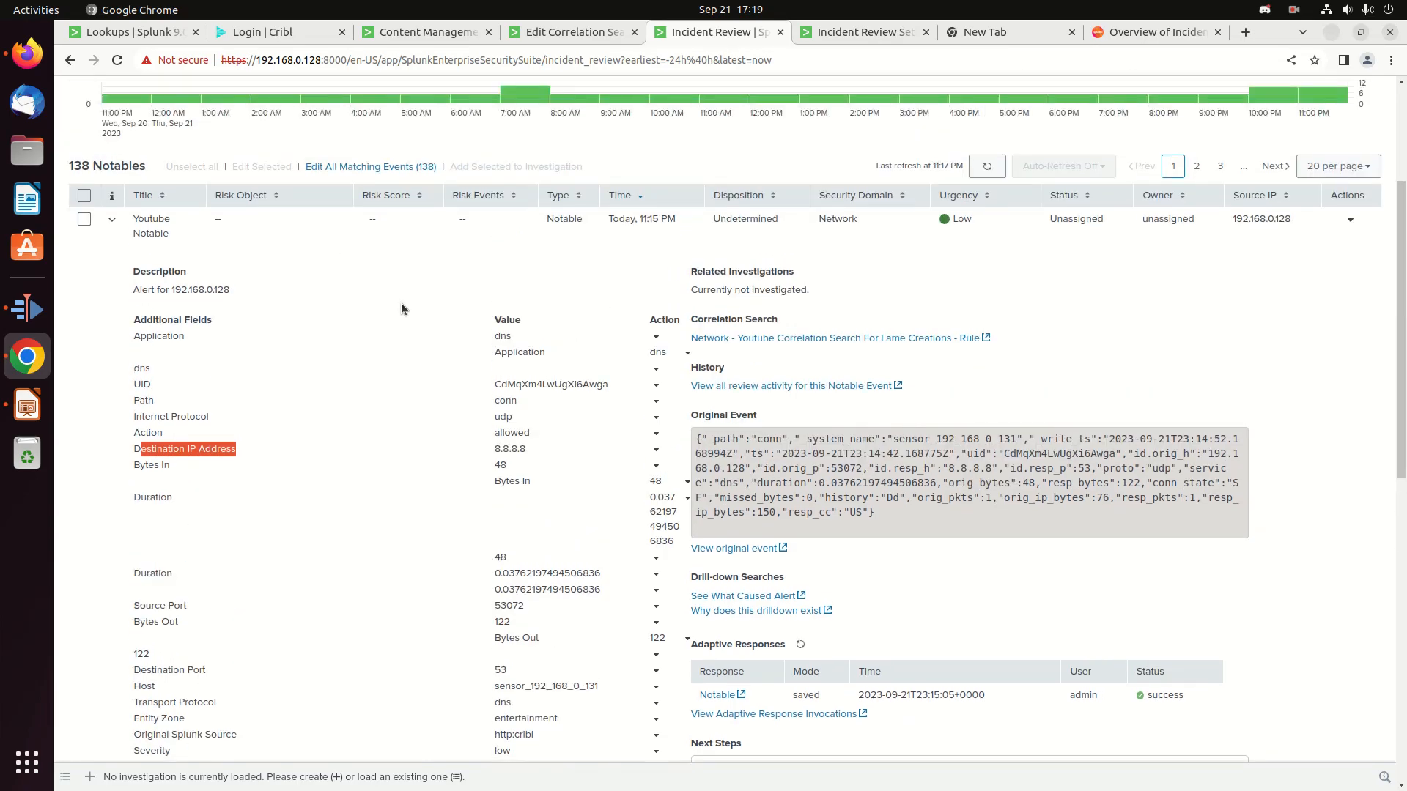
scroll(336, 408, down, 2)
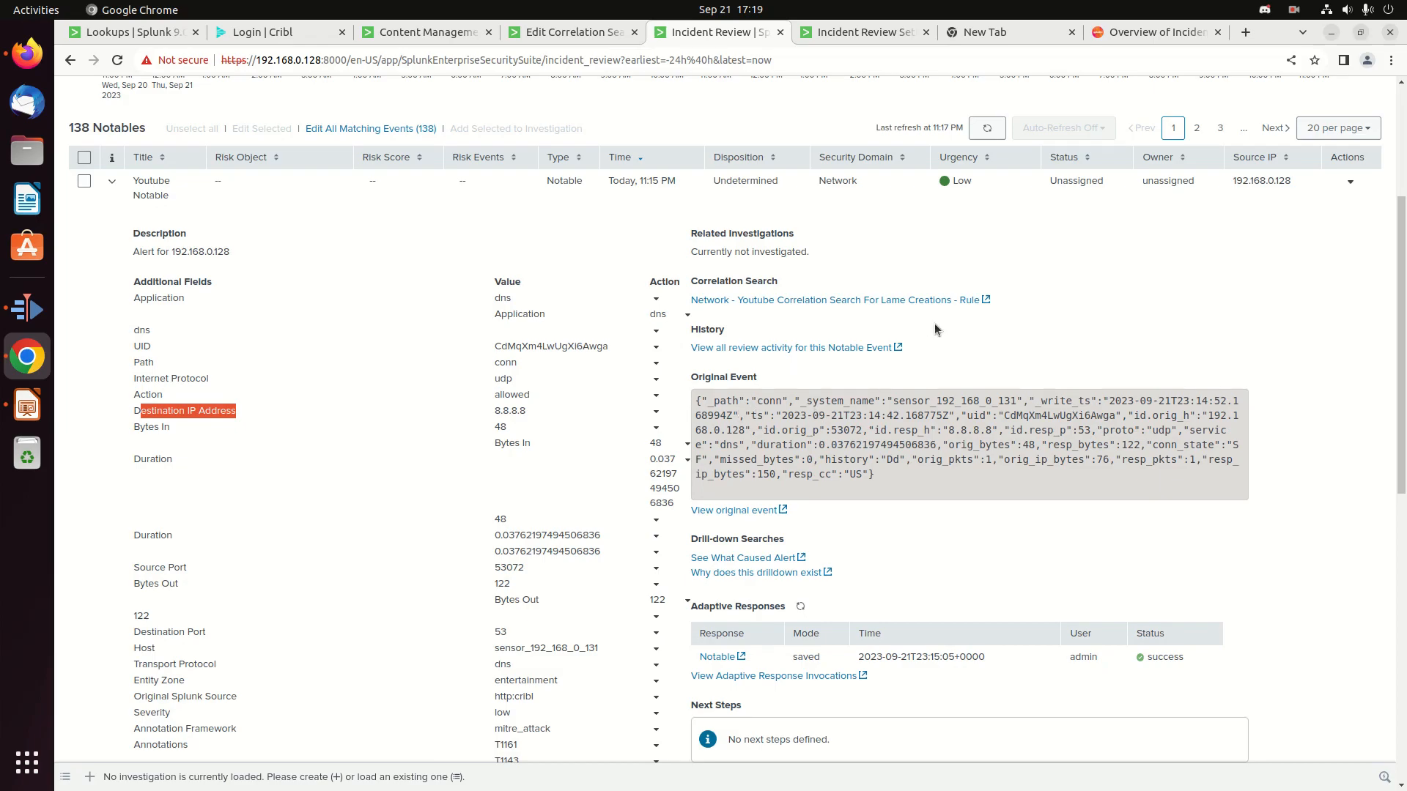
click(1160, 35)
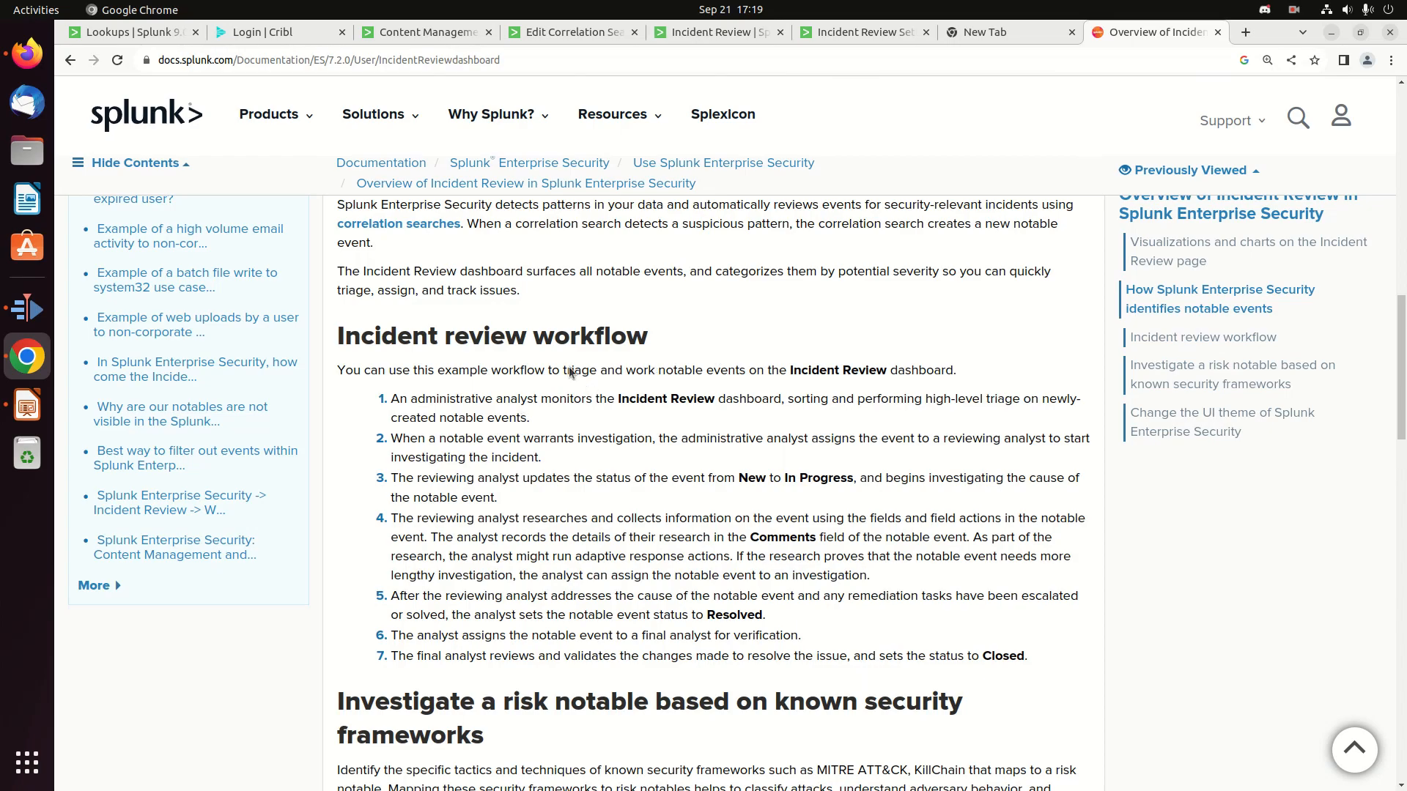
click(843, 35)
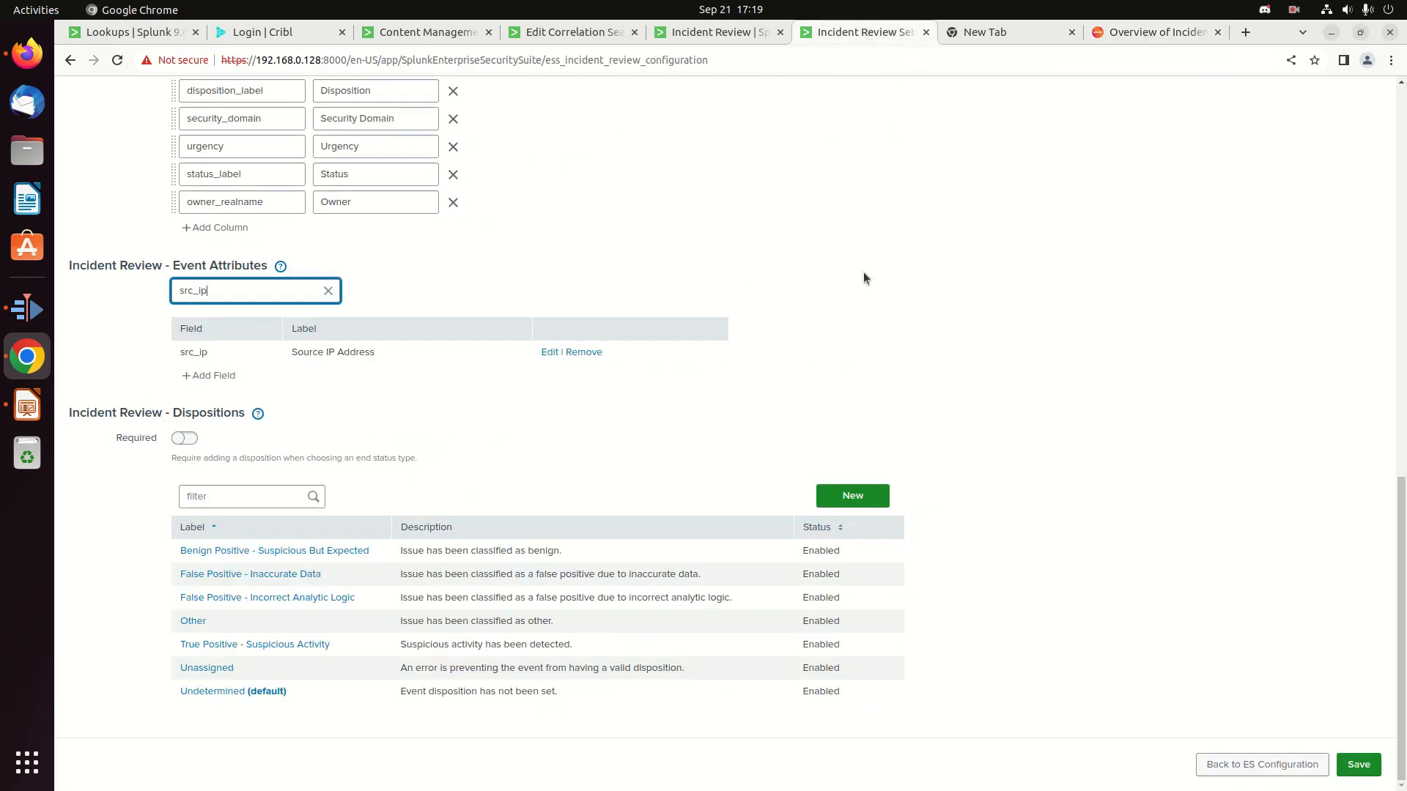
click(717, 35)
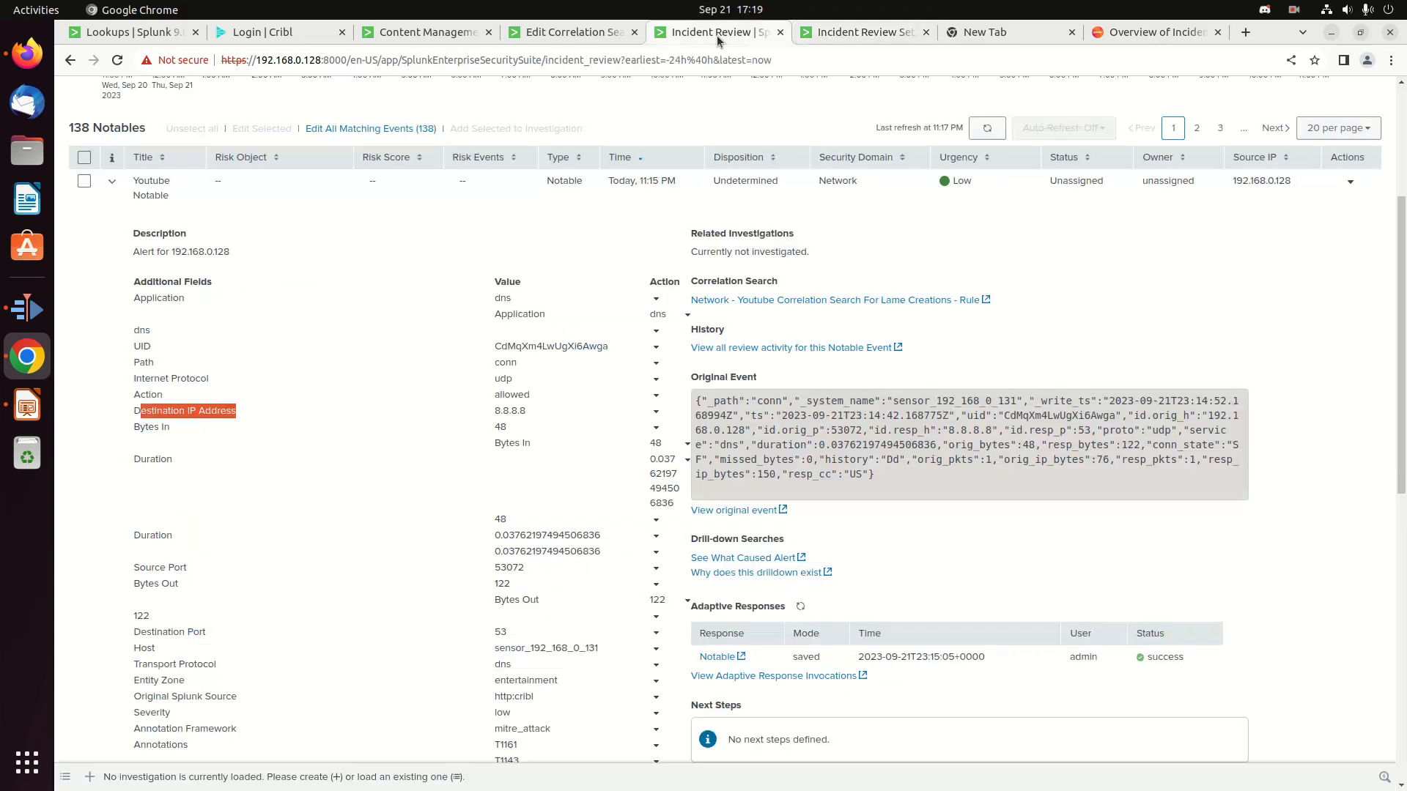
Open the correlation search linked from the expanded notable, review its definition, and close it again
click(804, 300)
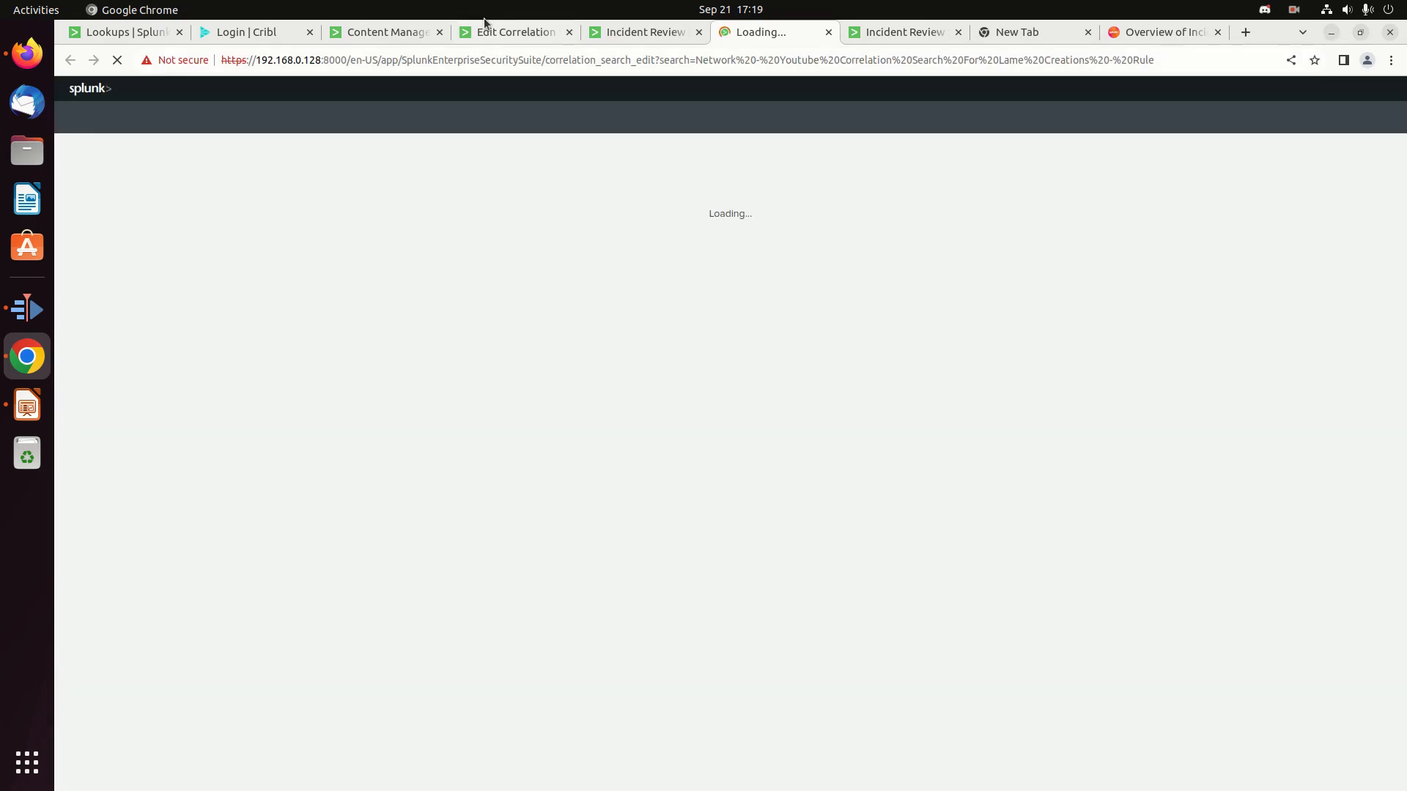
mouse_move(497, 32)
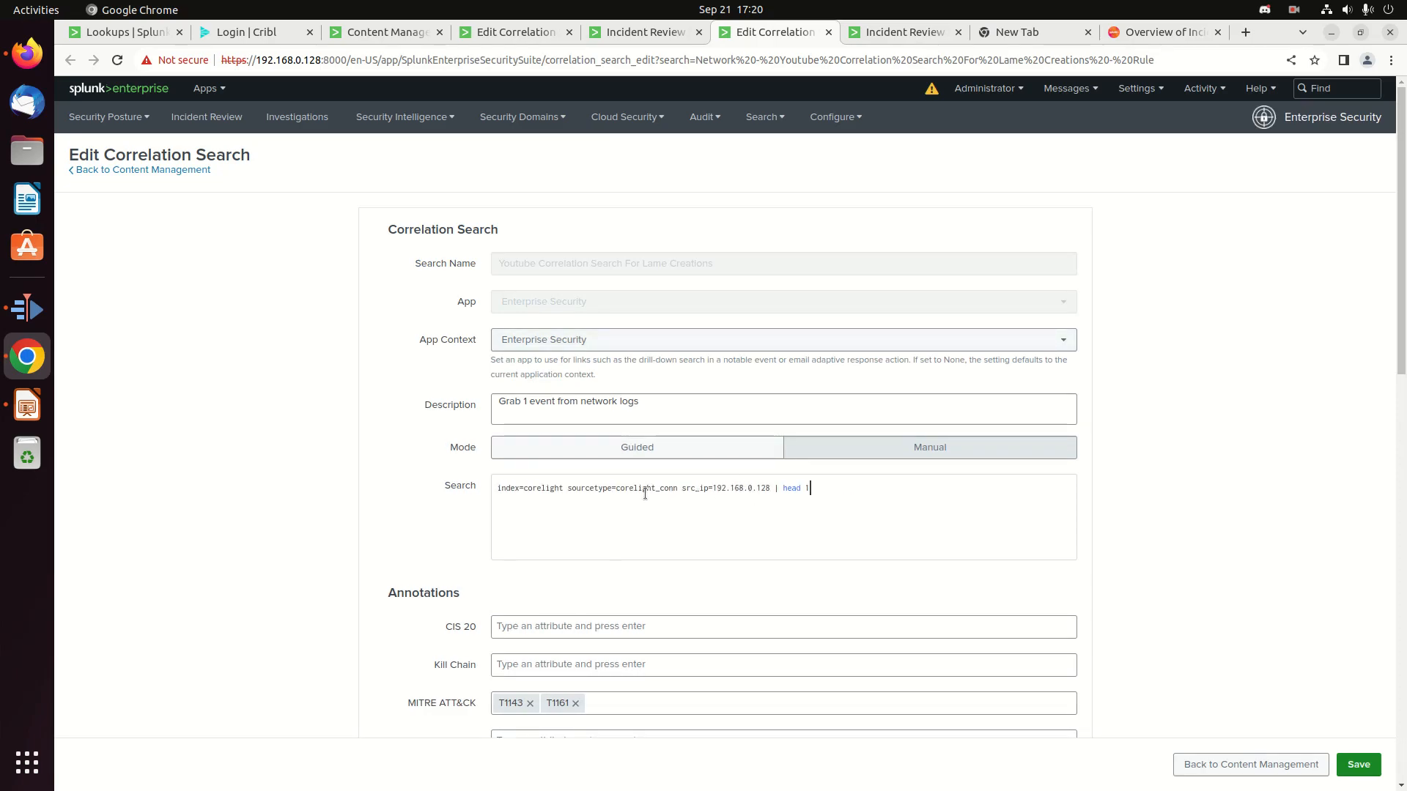
scroll(707, 506, down, 3)
scroll(711, 513, up, 3)
click(829, 32)
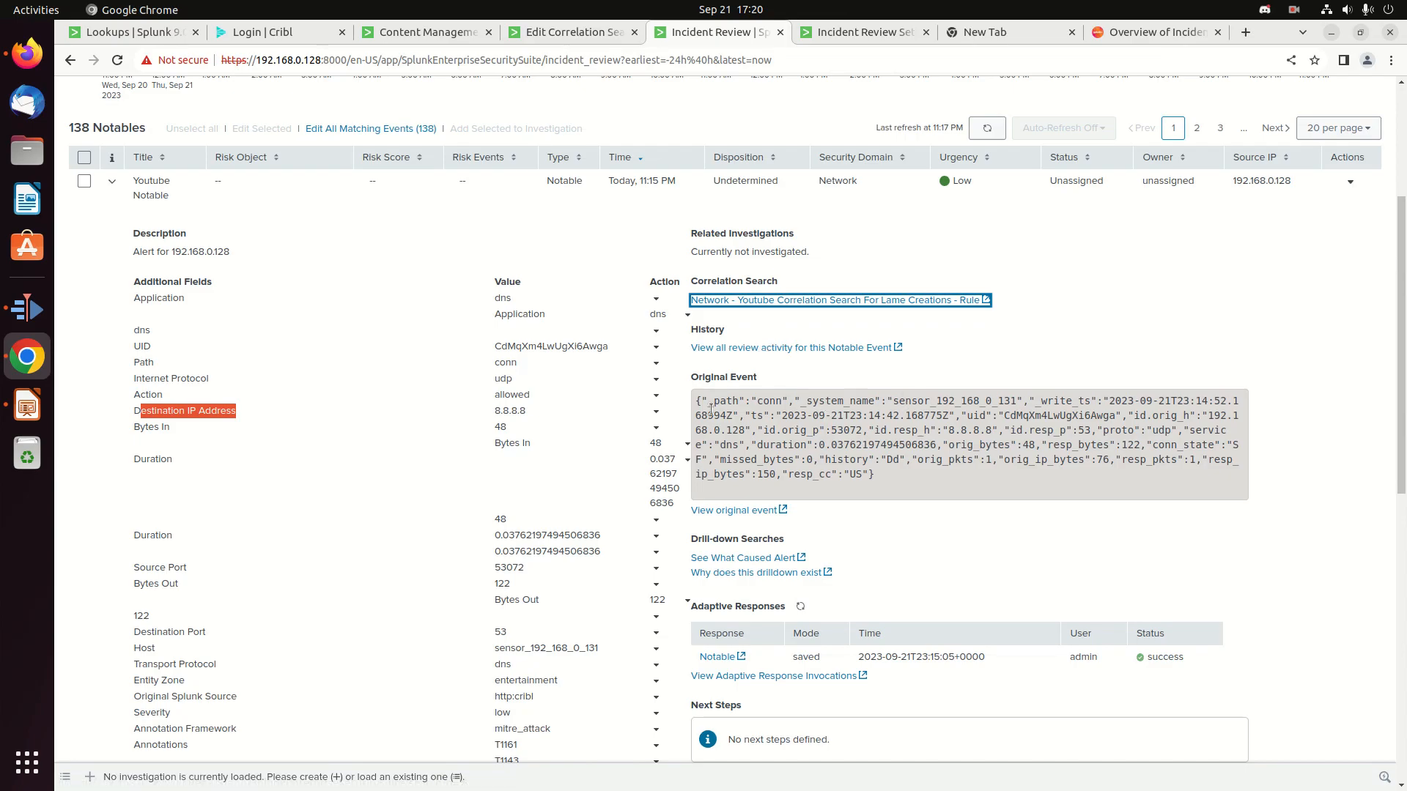
Highlight the raw Original Event text in the expanded Youtube Notable and select that notable's row
drag(696, 401, 1023, 483)
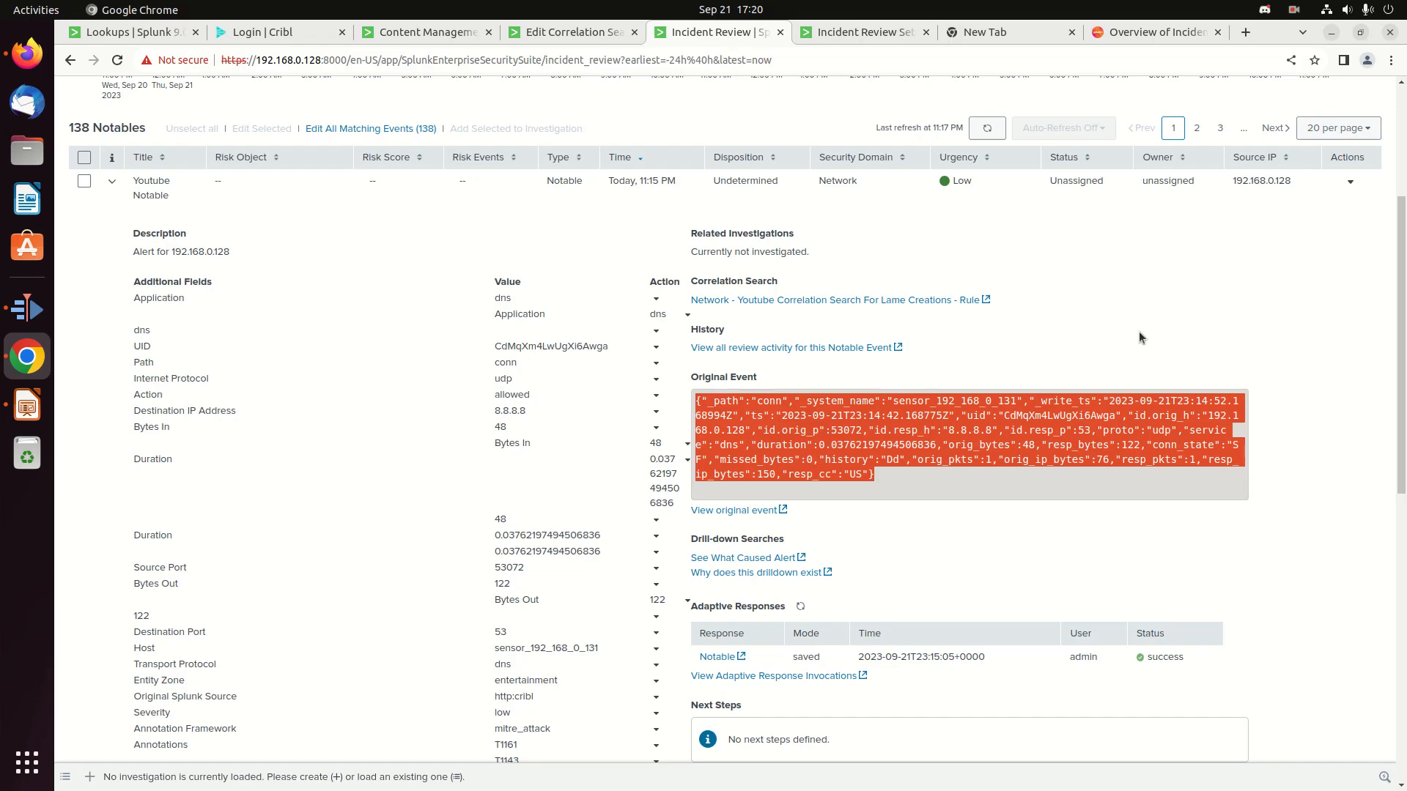
scroll(1139, 338, up, 2)
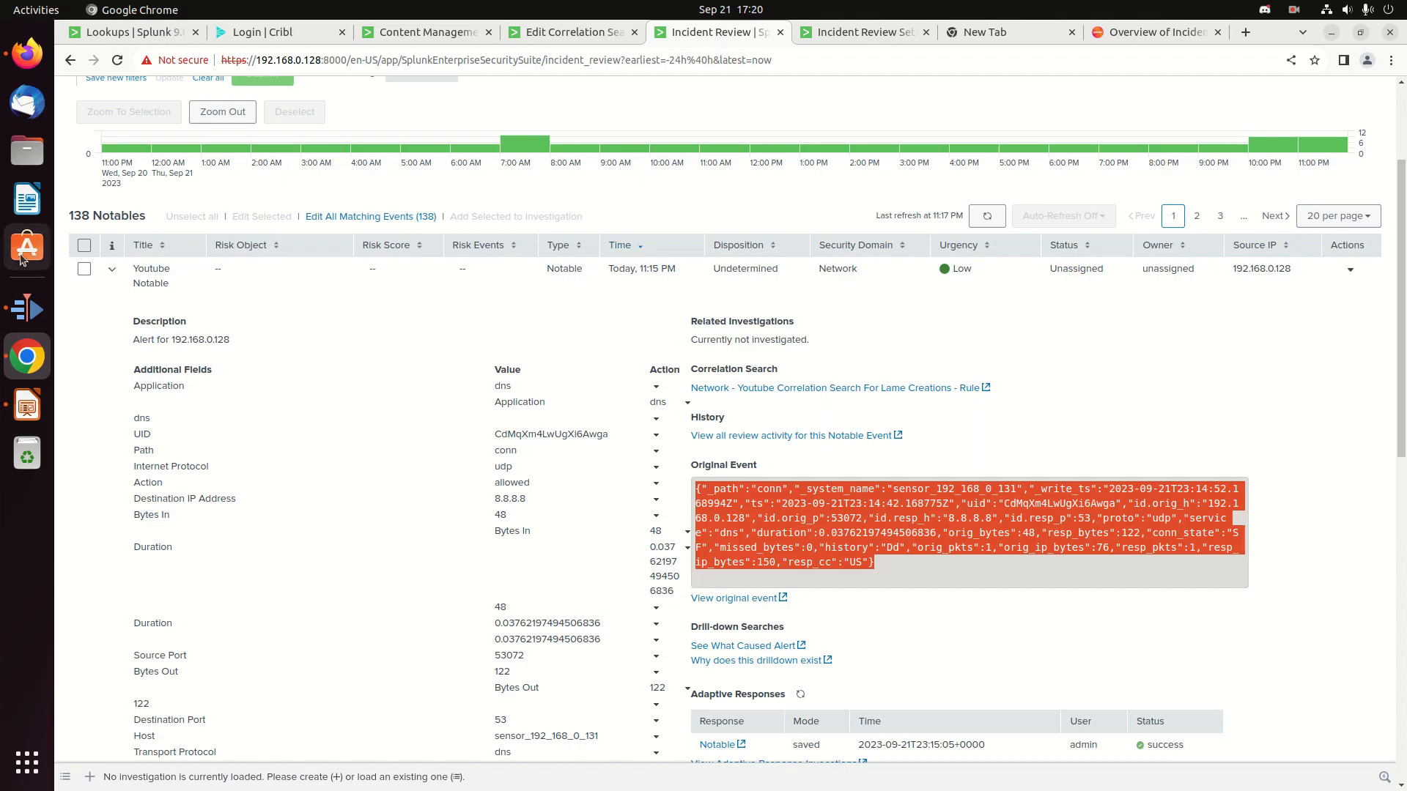
click(85, 270)
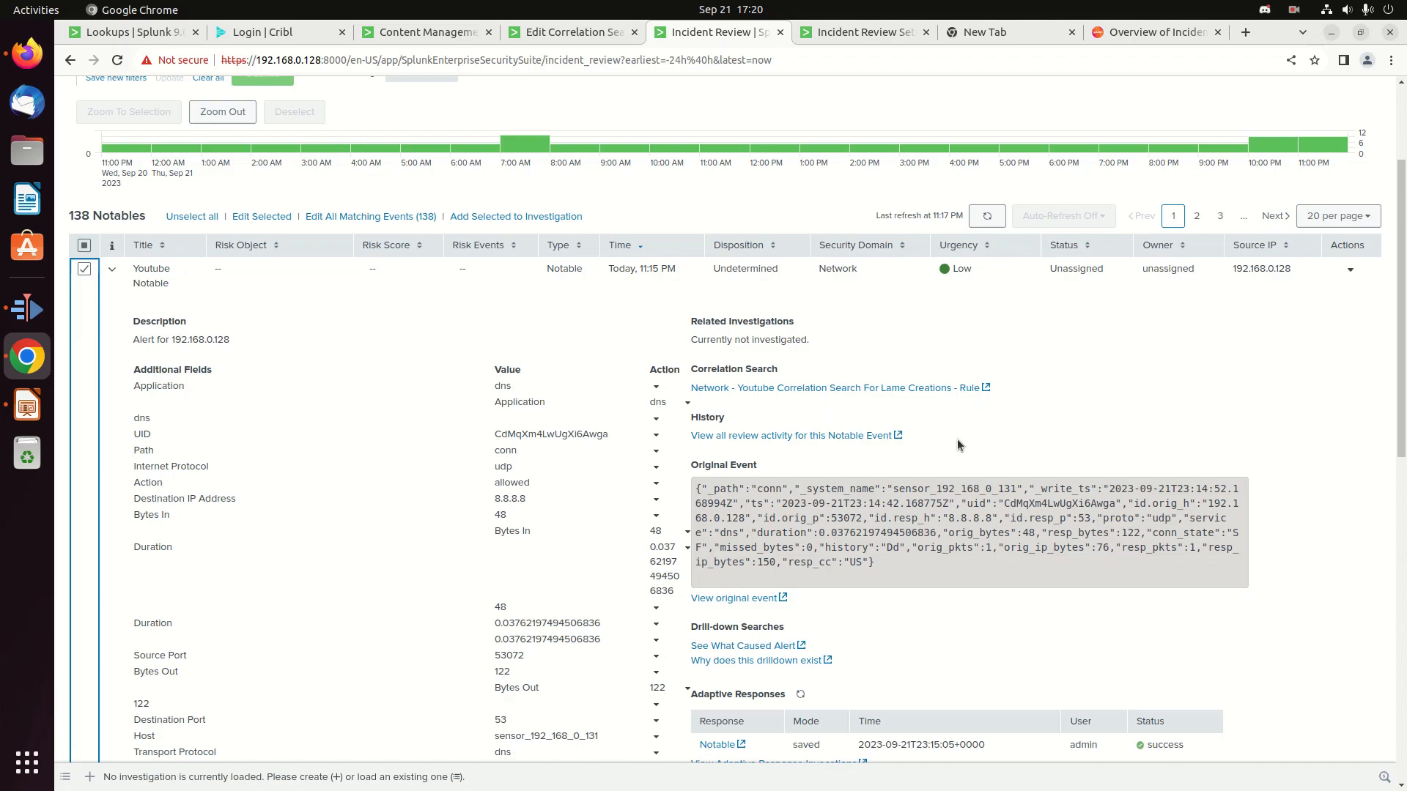
Run the notable's "See What Caused Alert" drill-down search and look through the returned events
scroll(786, 477, down, 5)
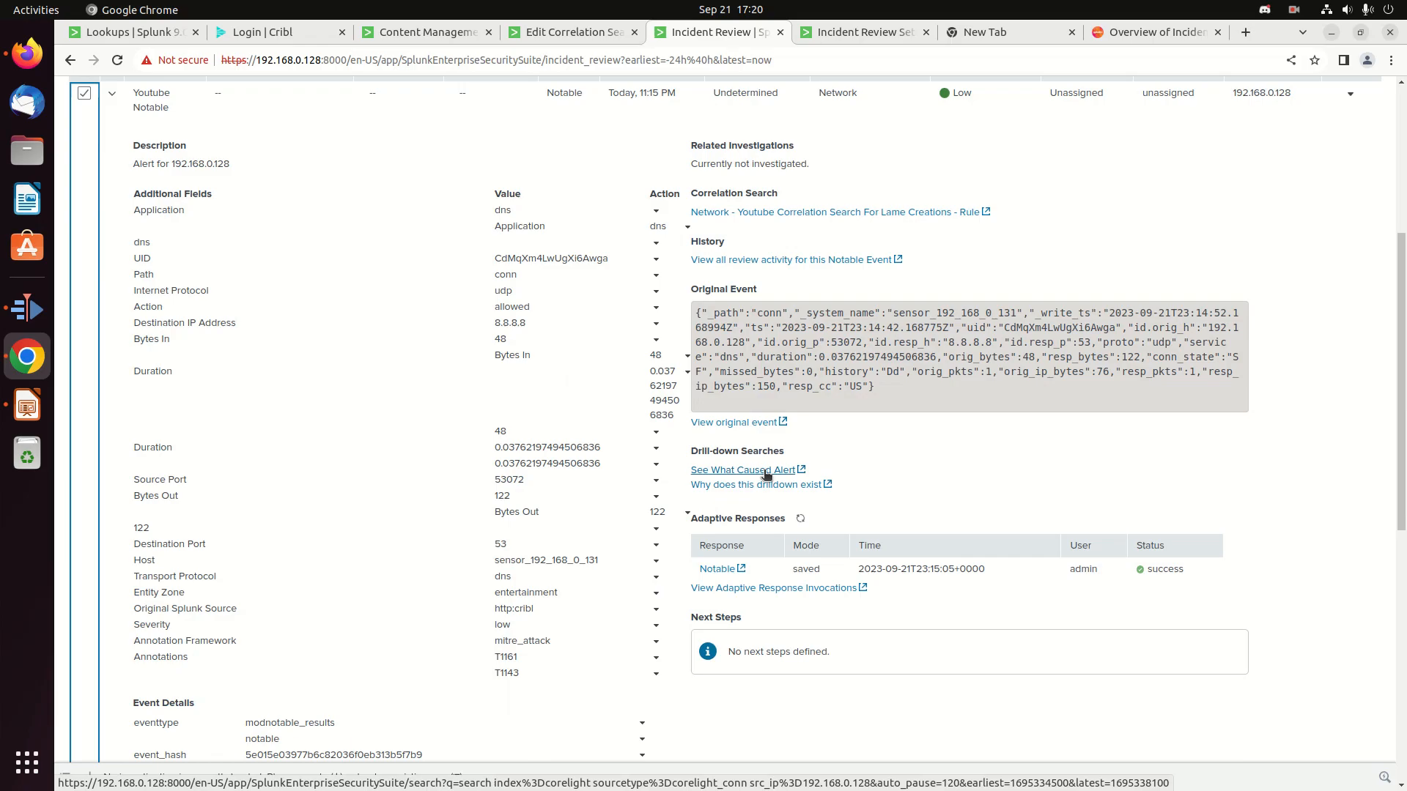
click(763, 470)
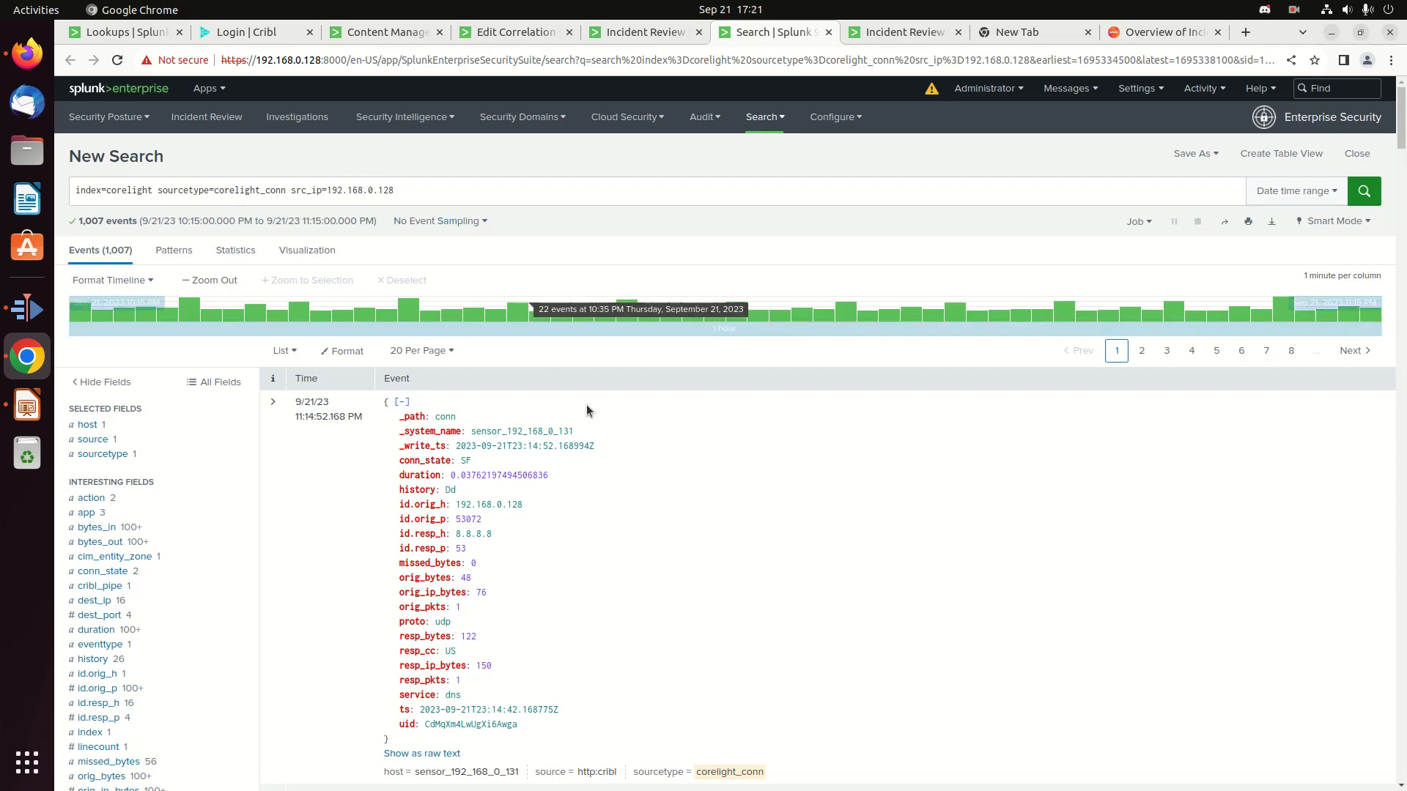
scroll(659, 562, down, 4)
scroll(650, 533, up, 4)
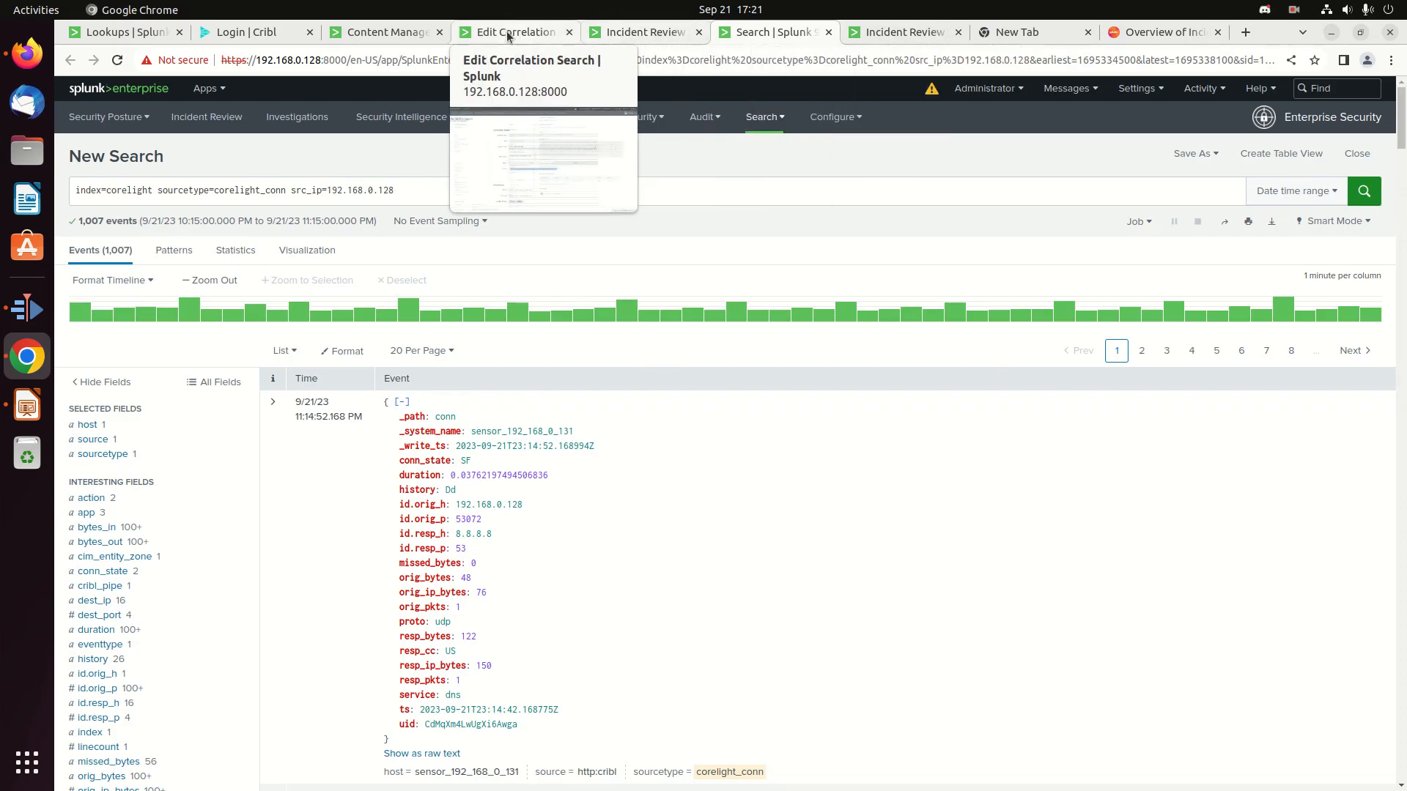
Locate the drill-down searches in the open correlation search and highlight the name "See What Caused Alert"
click(546, 32)
scroll(362, 513, down, 15)
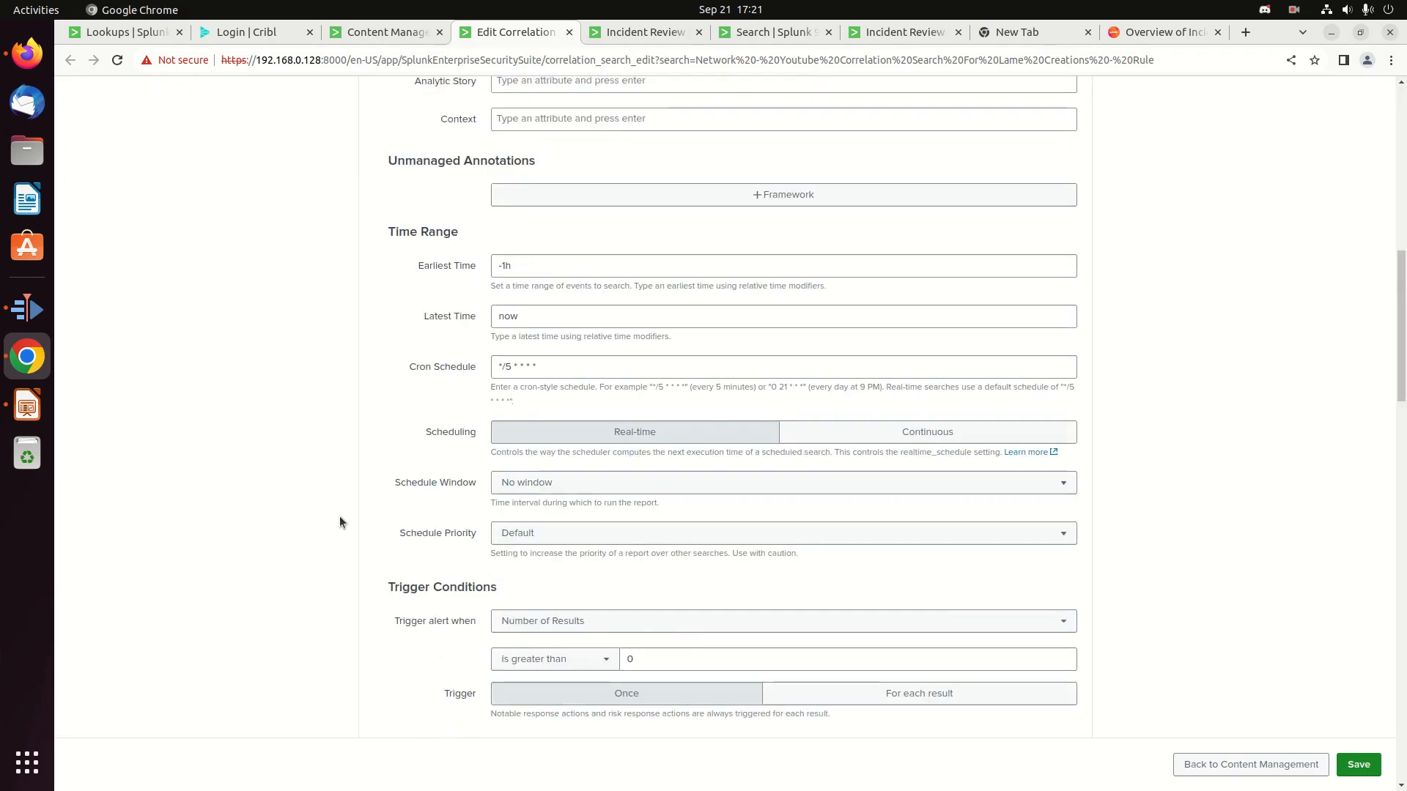
scroll(286, 589, down, 15)
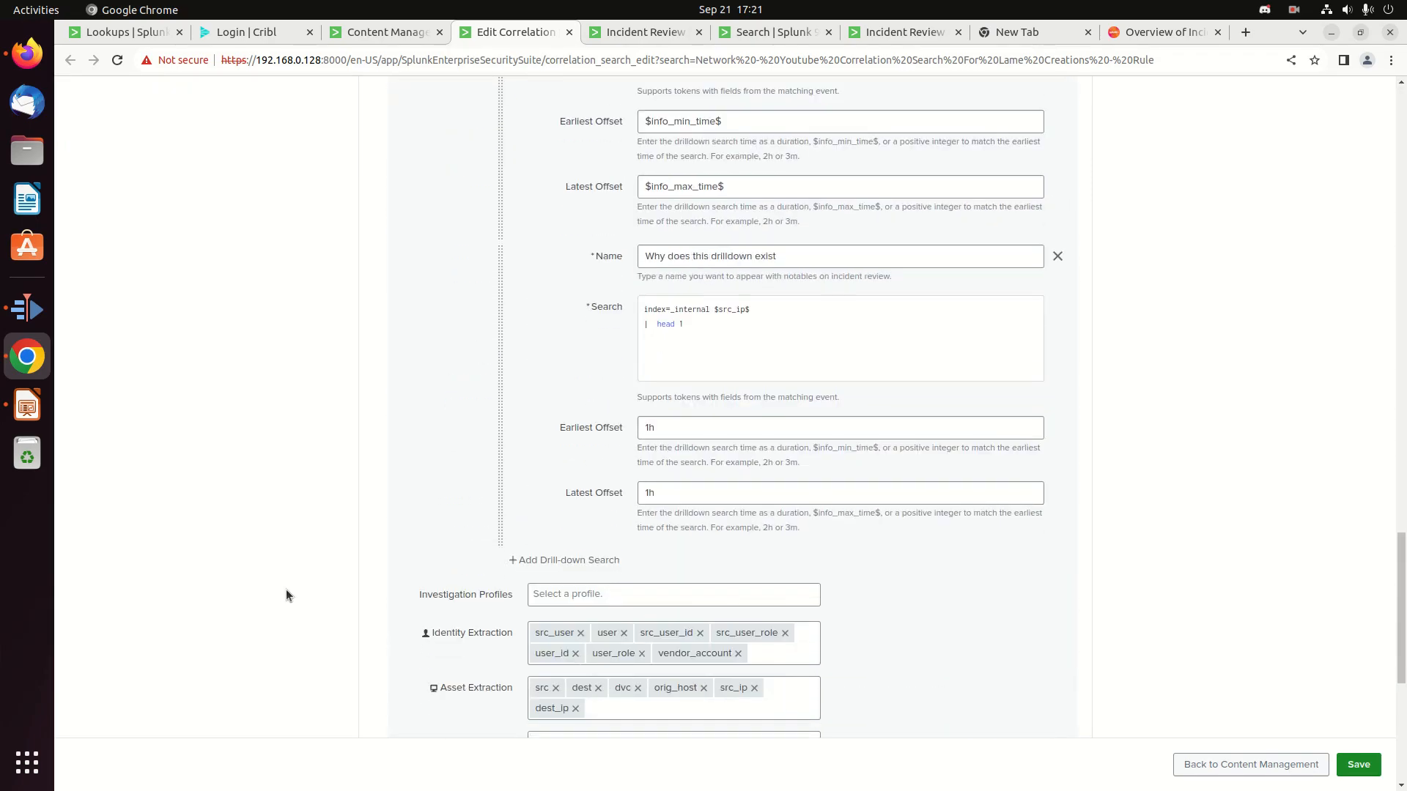
scroll(287, 595, up, 7)
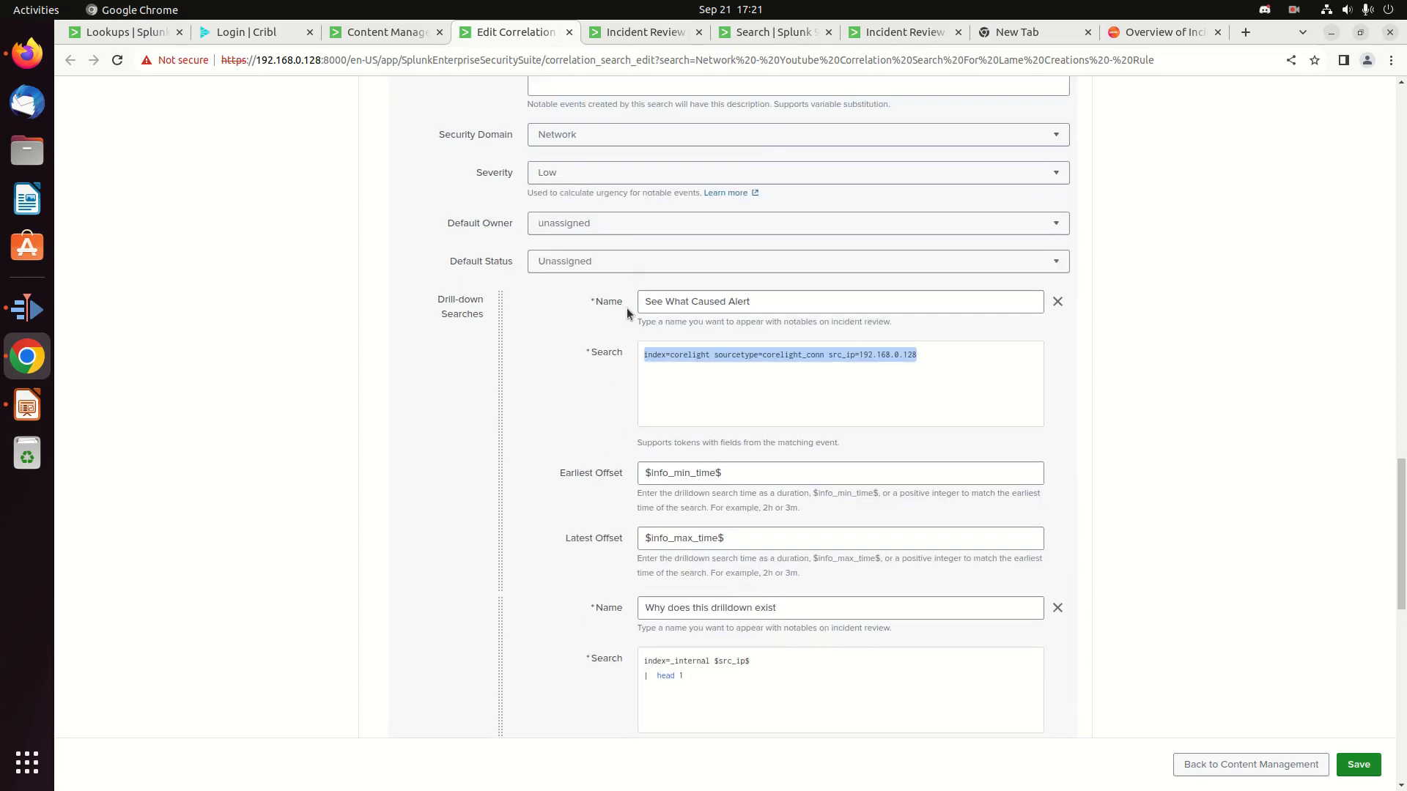
triple_click(699, 300)
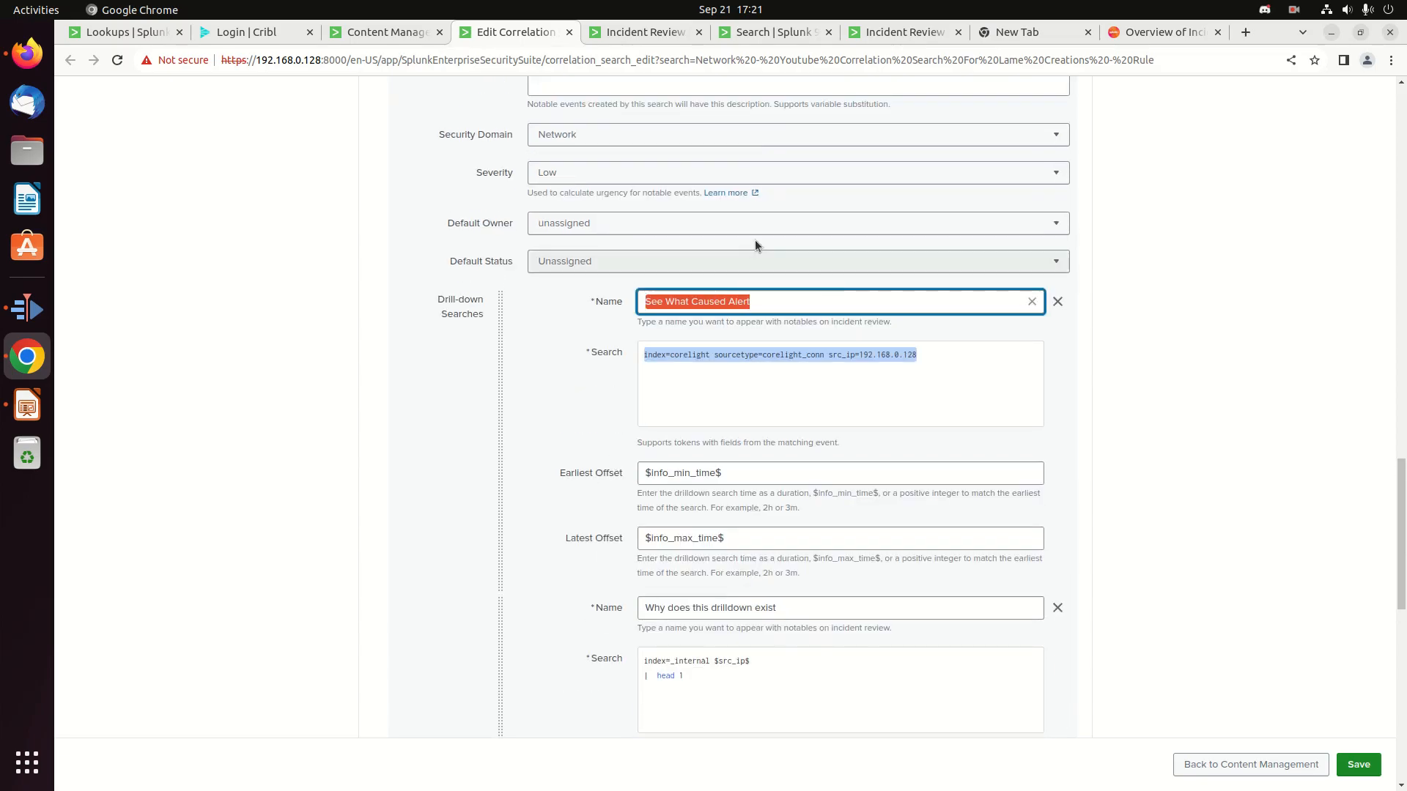
Check the notable's drill-down links in Incident Review, and highlight the "See What Caused Alert" search string in the correlation search
click(619, 29)
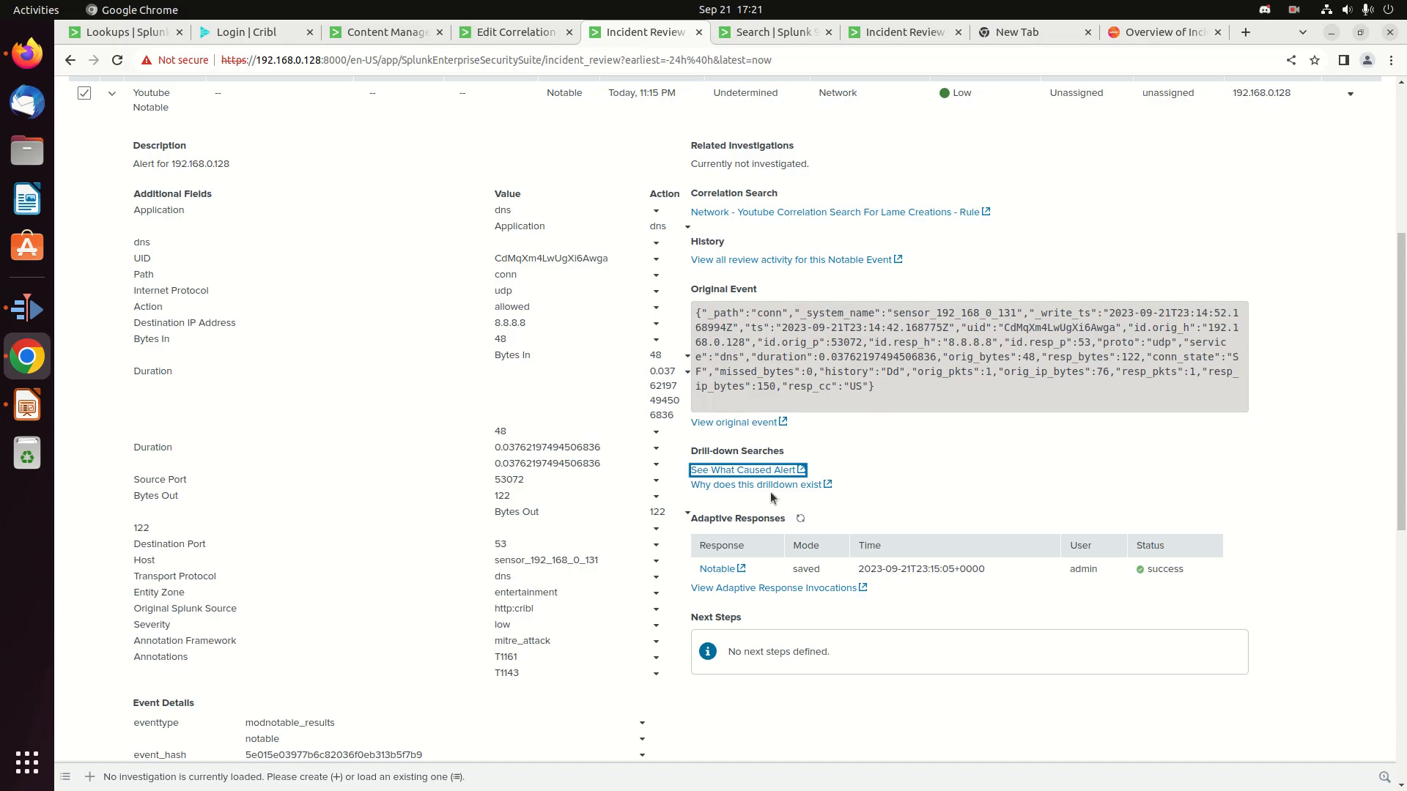
click(497, 31)
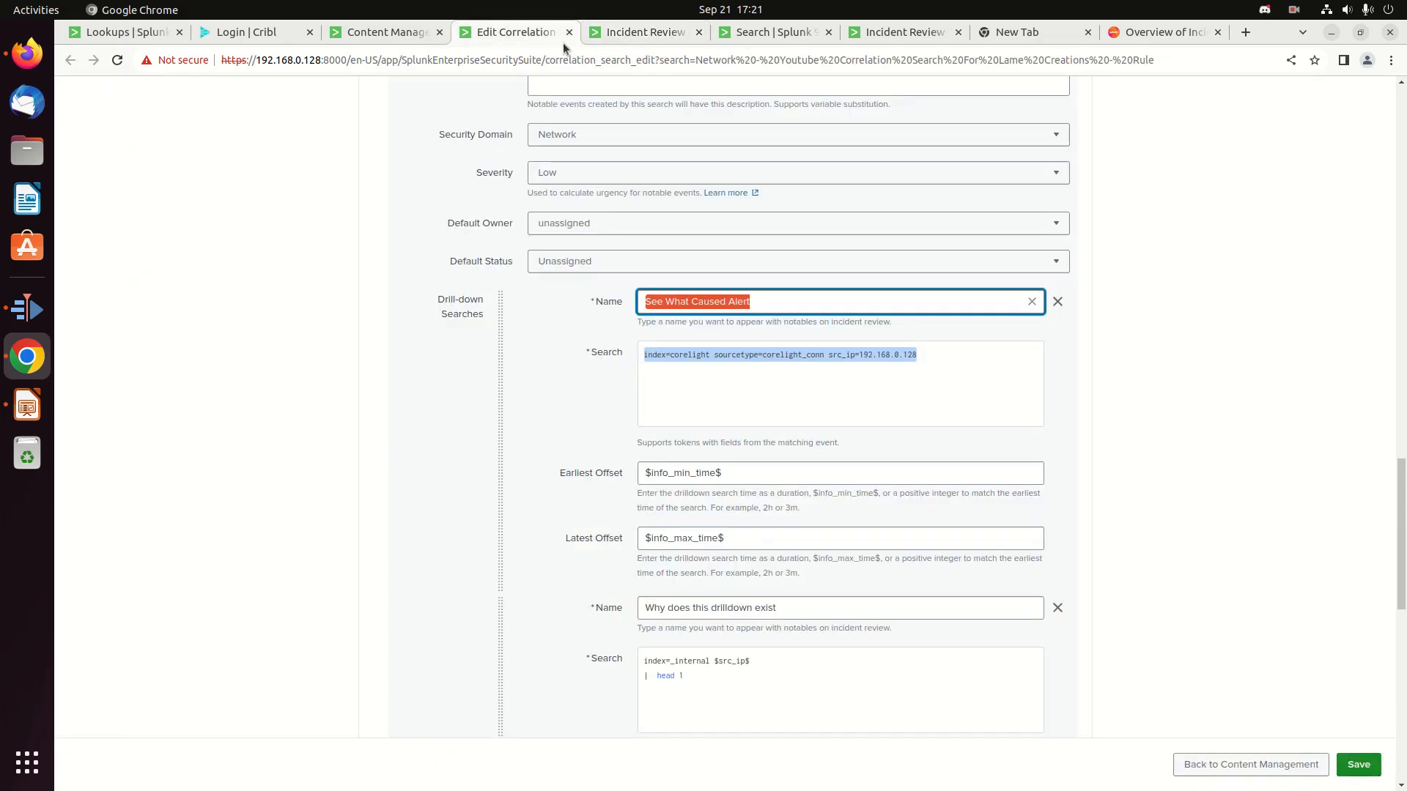
click(679, 380)
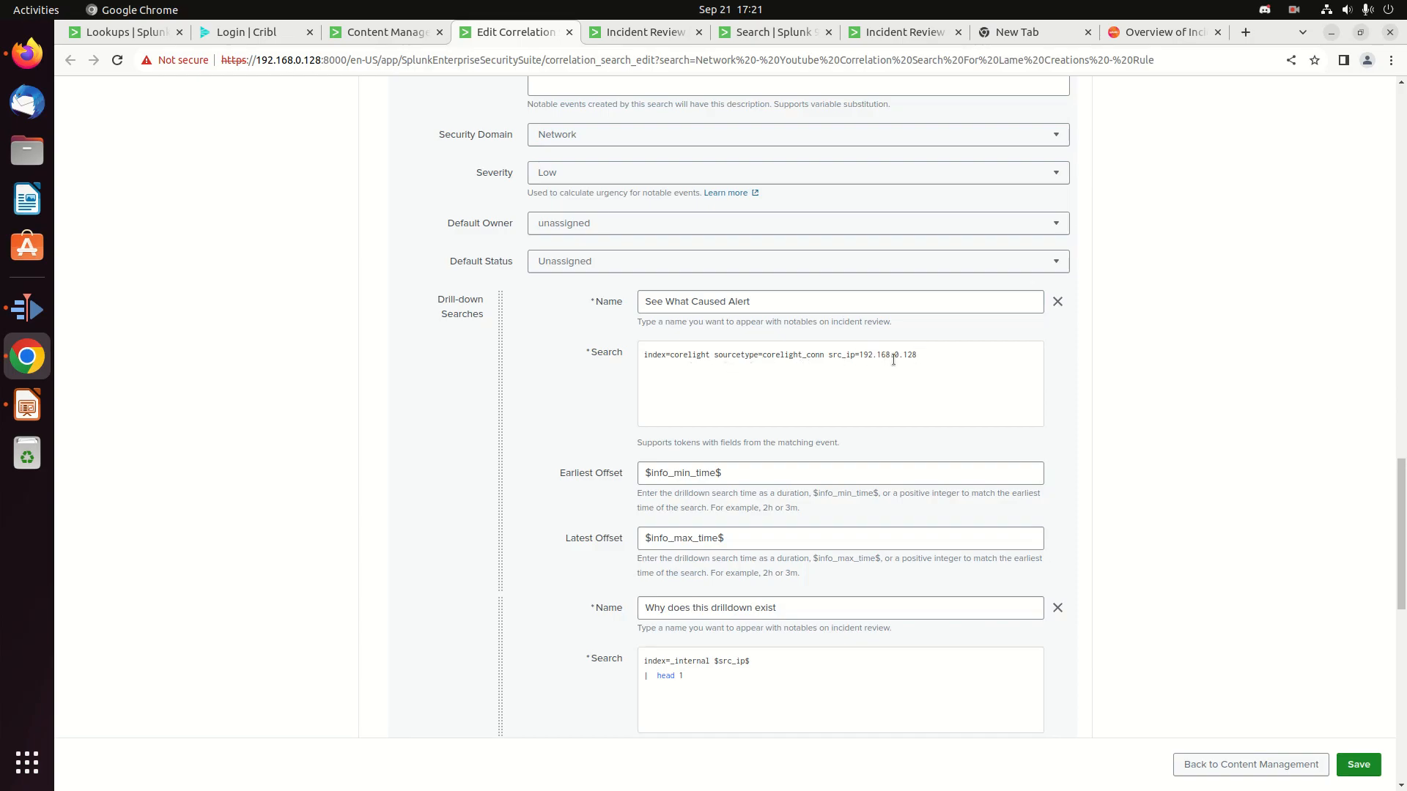
triple_click(918, 356)
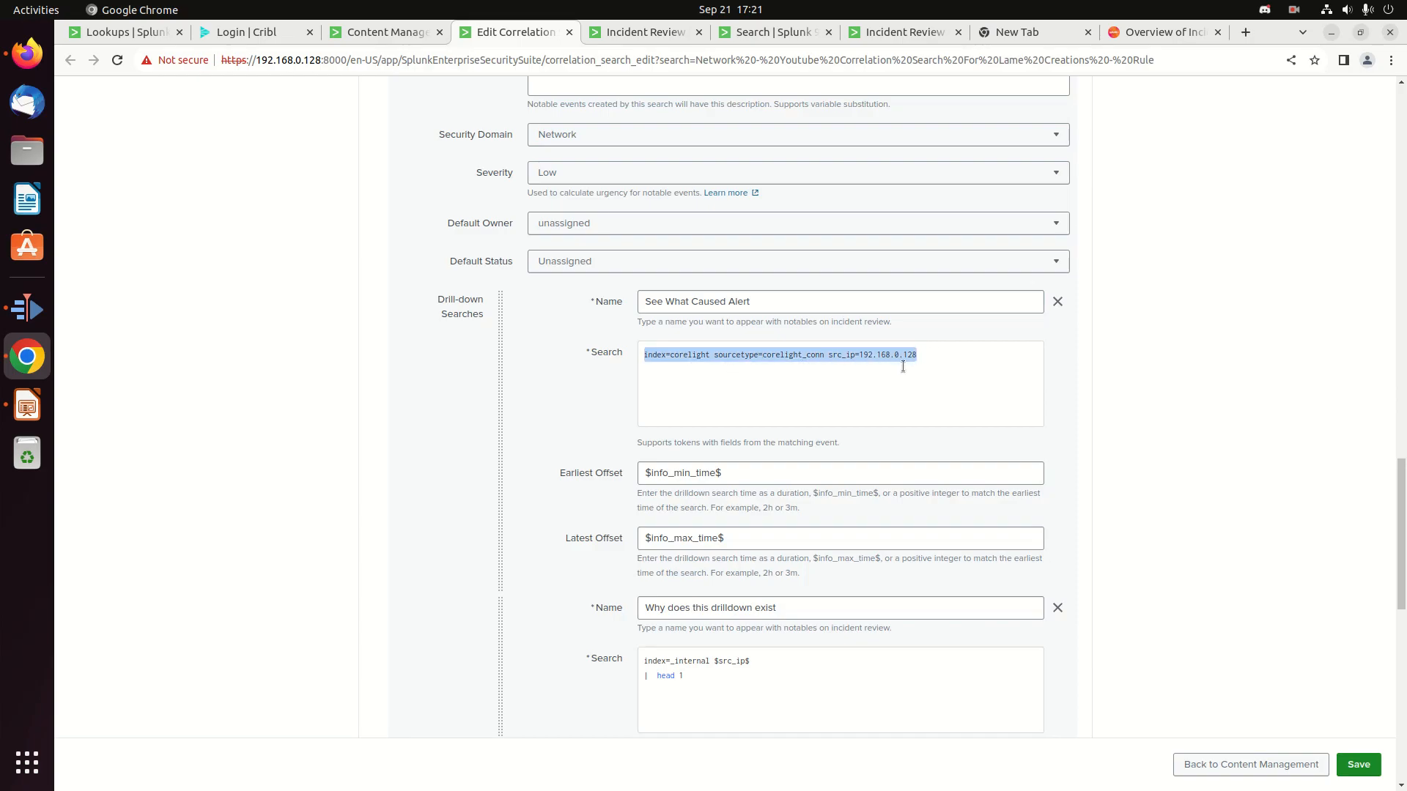
Replace the hard-coded source IP in the "See What Caused Alert" drill-down search with $src_ip$ and save the correlation search
click(943, 346)
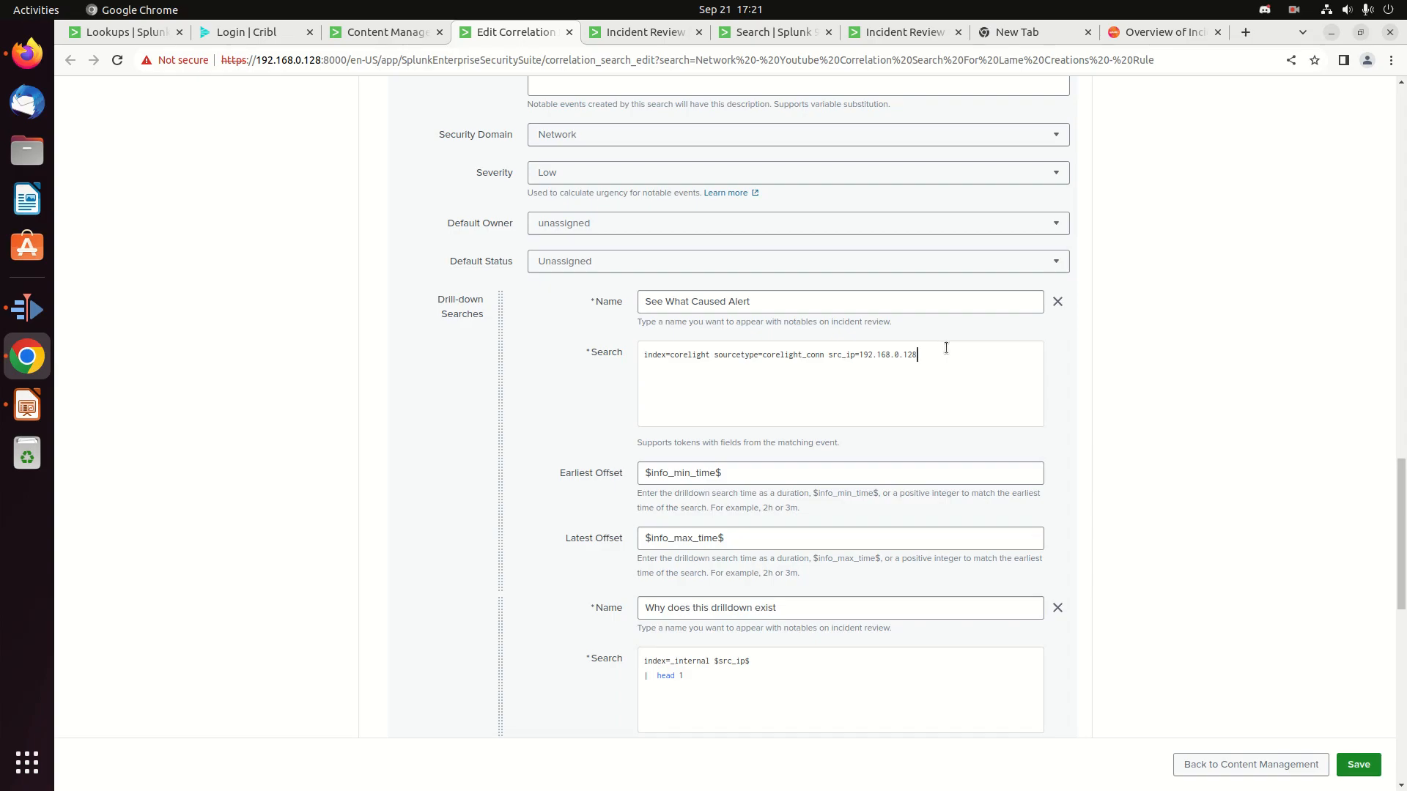
key(BackSpace)
key(BackSpace)
key(BackSpace)
key(BackSpace)
key(BackSpace)
key(BackSpace)
key(BackSpace)
key(BackSpace)
key(BackSpace)
key(BackSpace)
key(BackSpace)
key(BackSpace)
key(BackSpace)
text($src_ip$)
click(1357, 771)
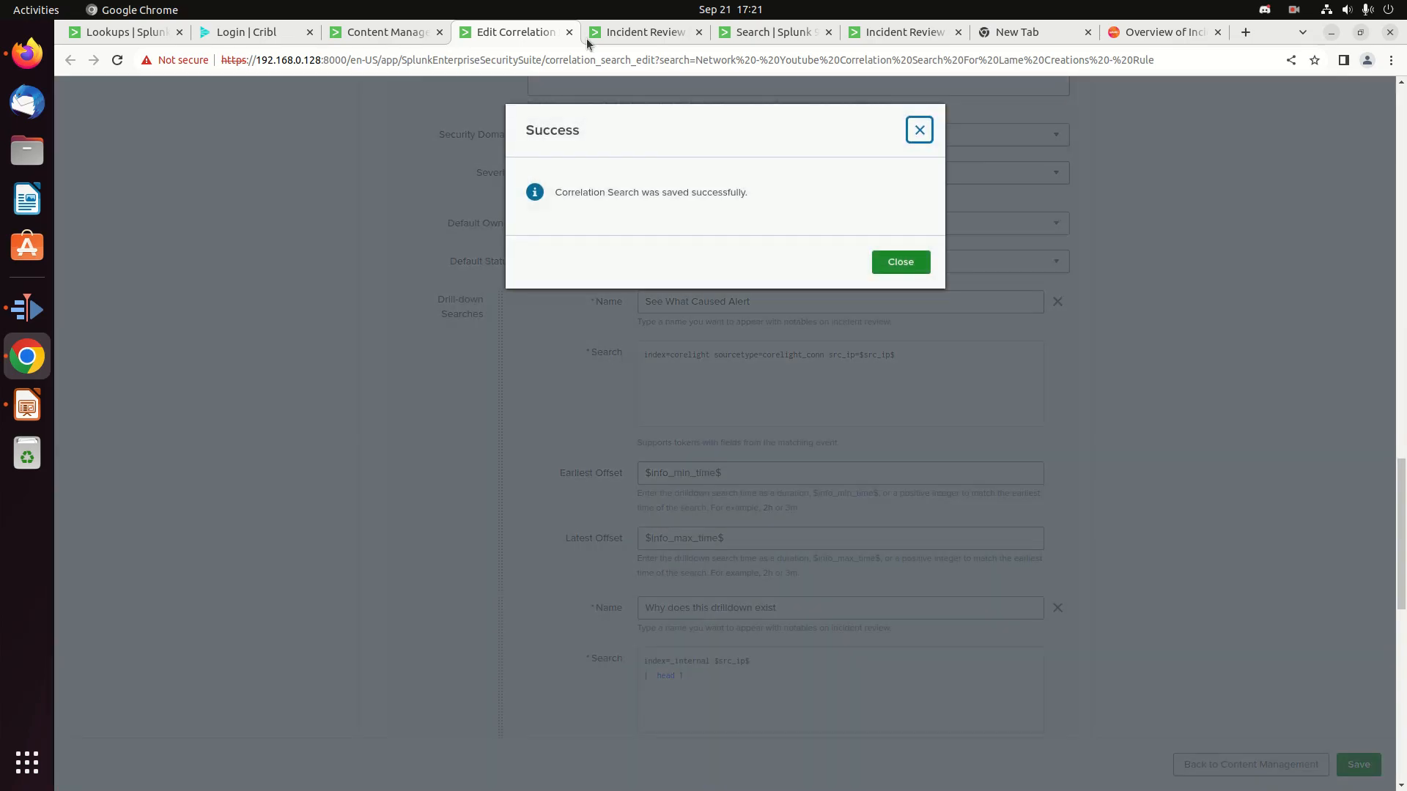
click(895, 262)
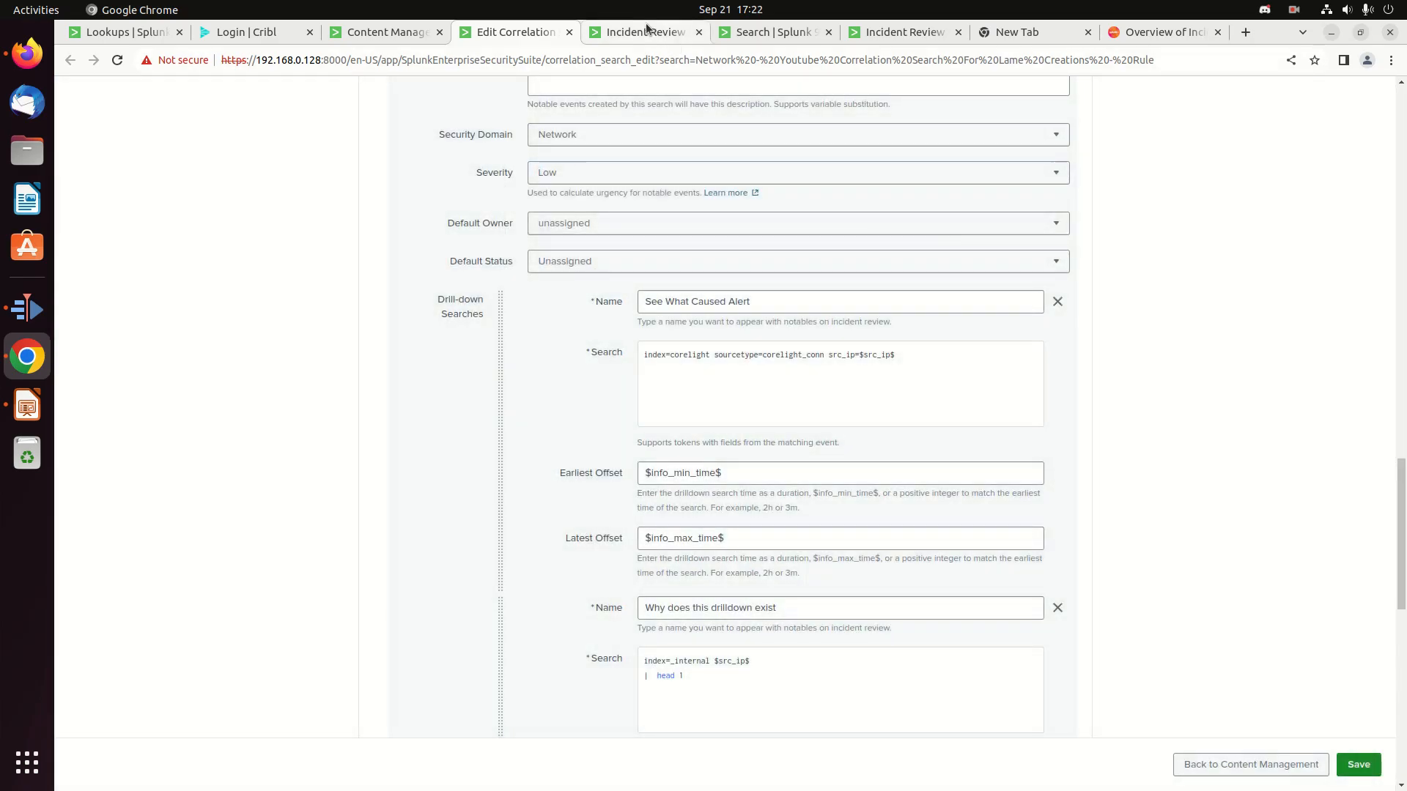
Check the notable's drill-down links in Incident Review, and highlight the "Why does this drilldown exist" search string in the correlation search
click(647, 31)
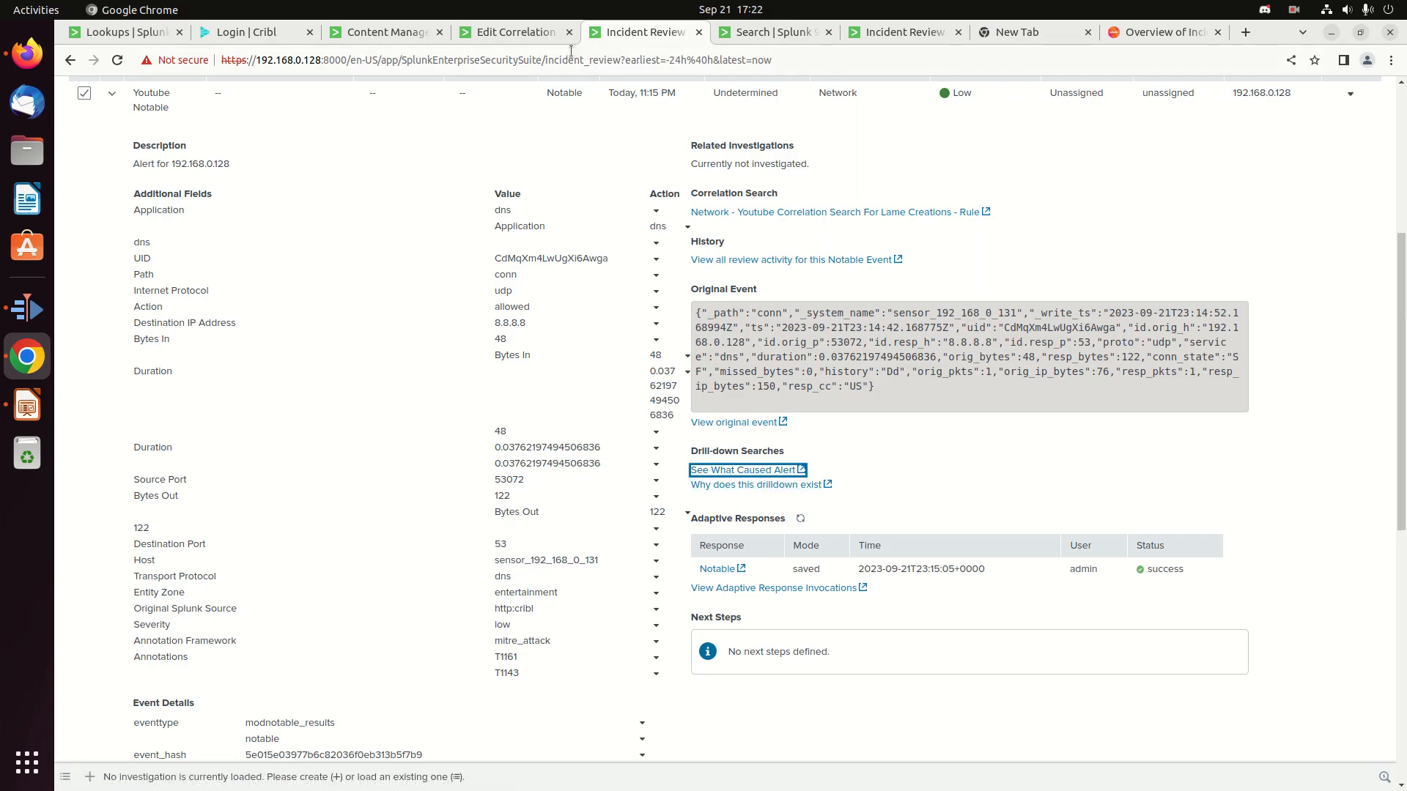
click(509, 33)
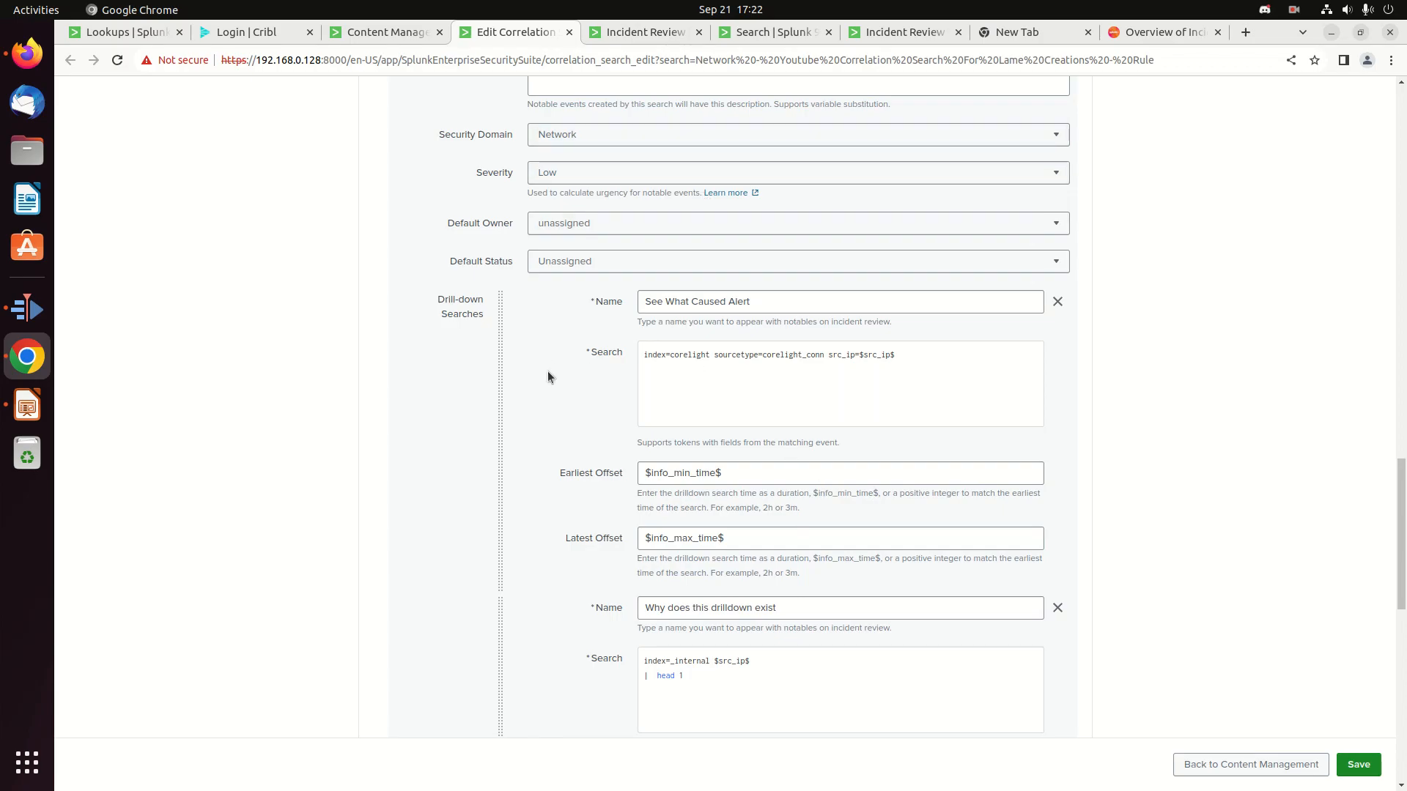
scroll(798, 520, down, 2)
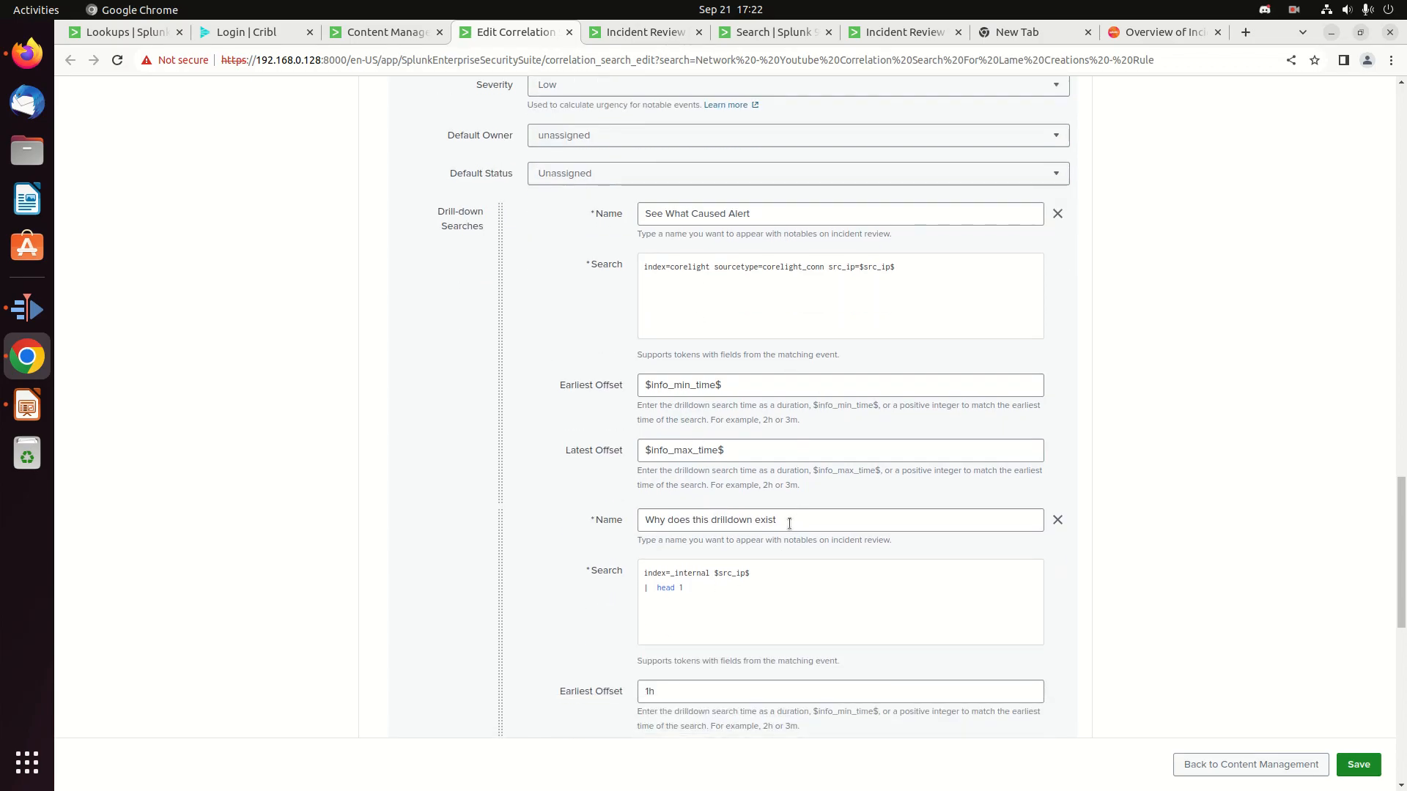
click(683, 584)
key(ctrl+a)
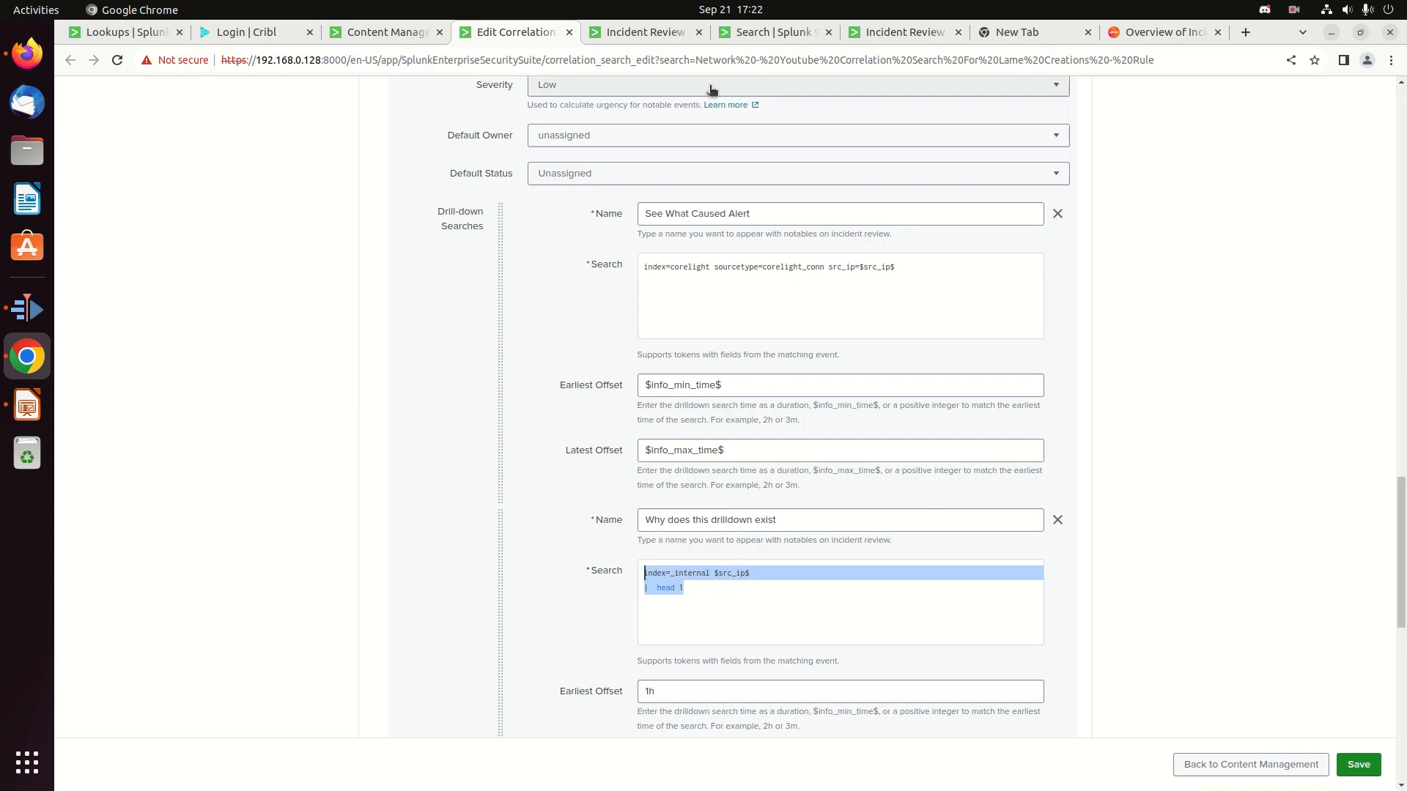
Run the notable's "Why does this drilldown exist" drill-down search, look at its result and return to Incident Review
click(648, 37)
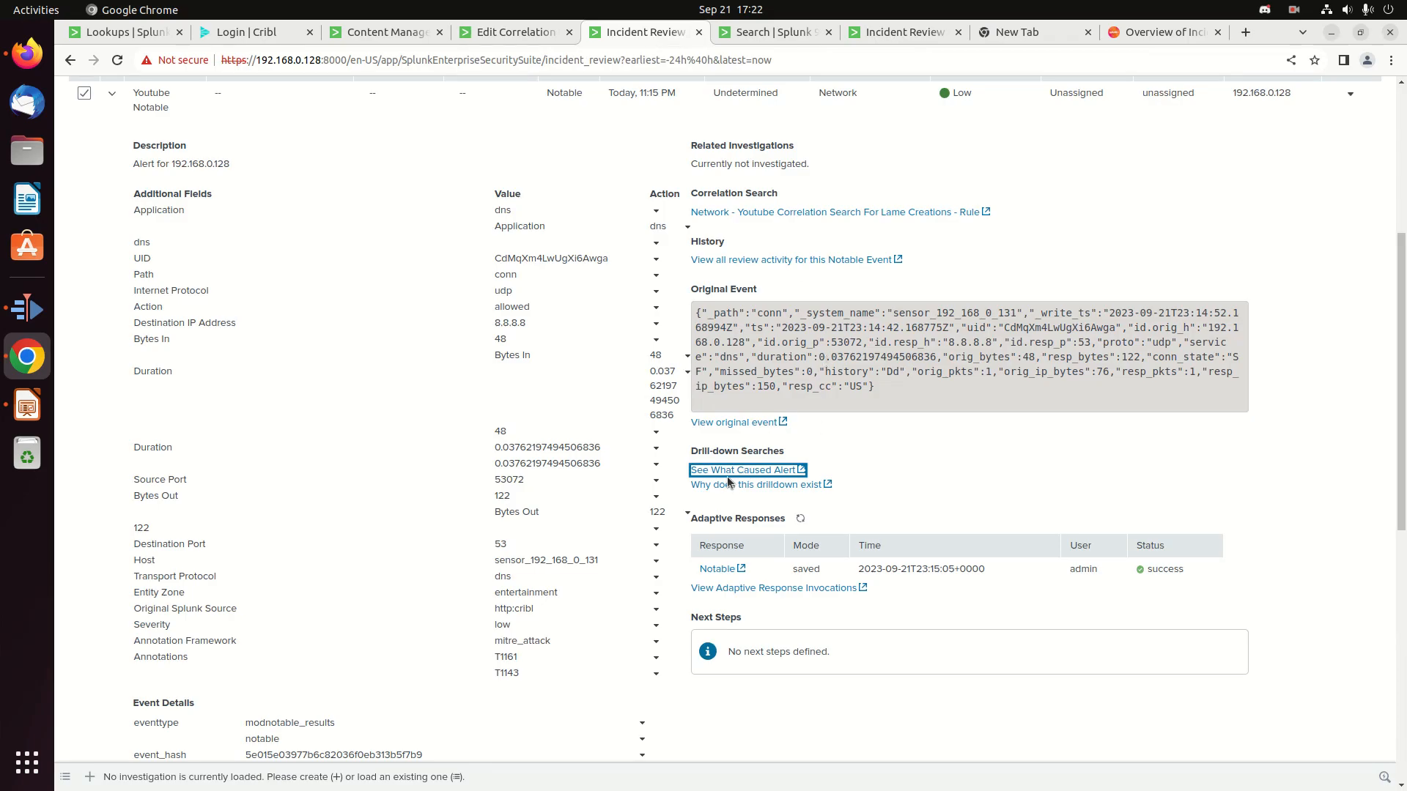
click(726, 482)
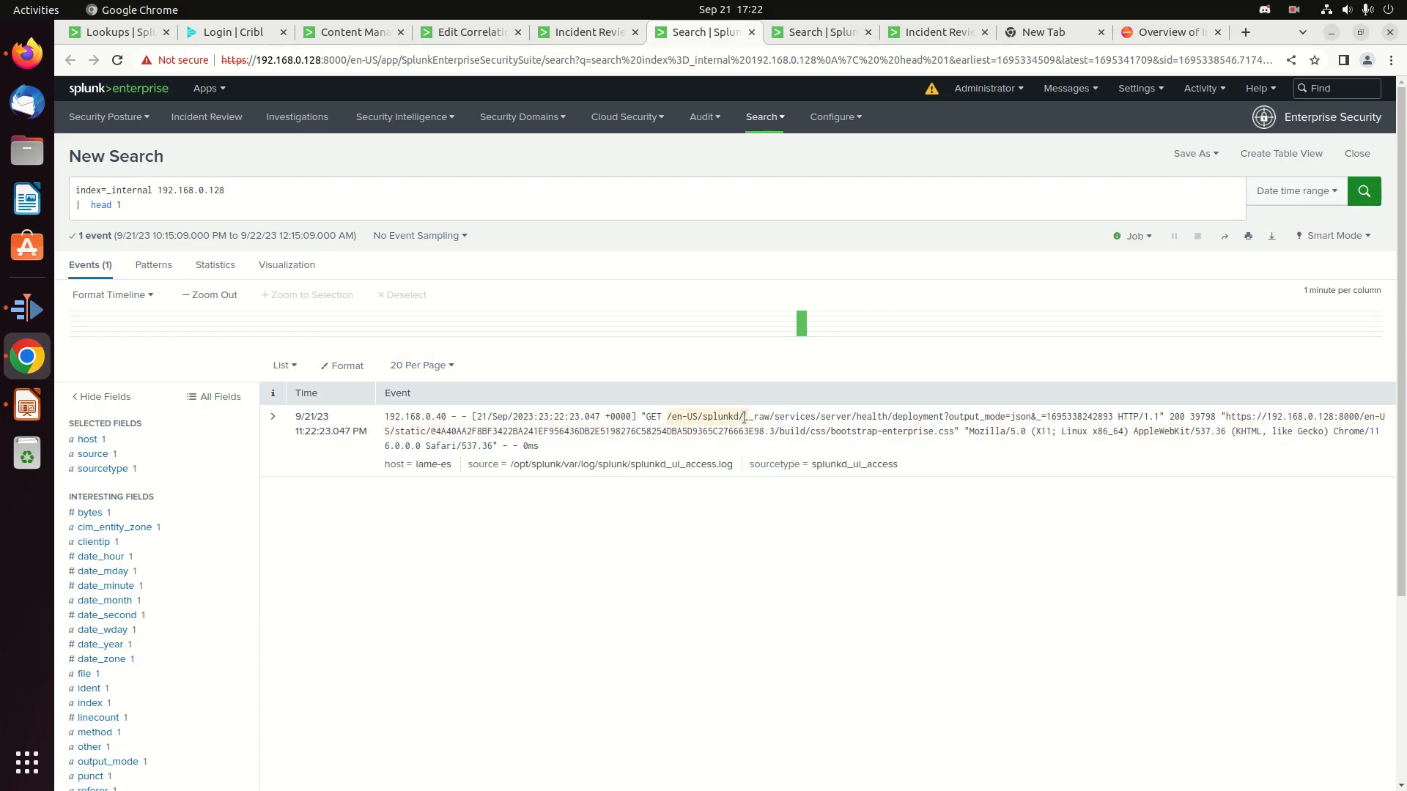
click(587, 33)
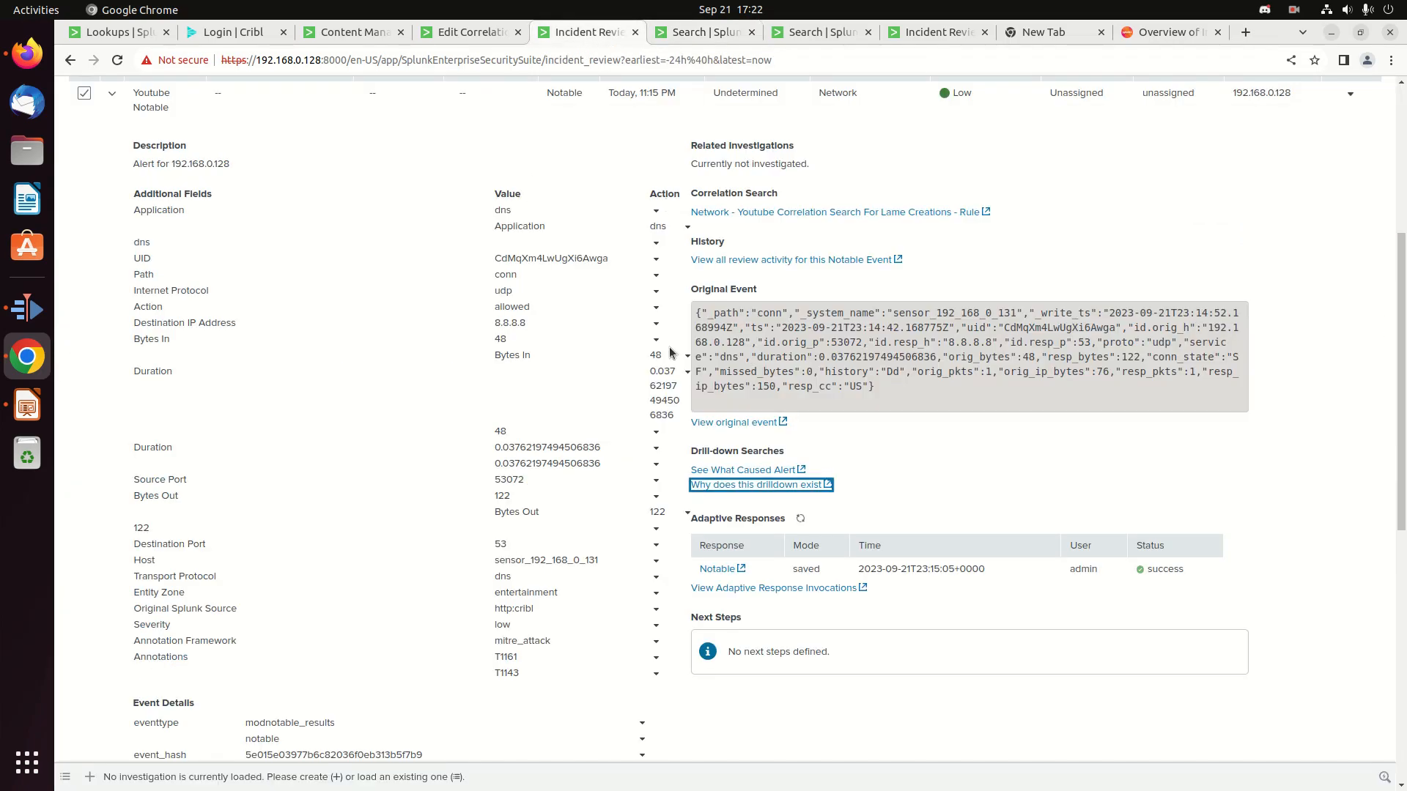
Look through the drill-down search settings and the options below them in the correlation search
click(434, 35)
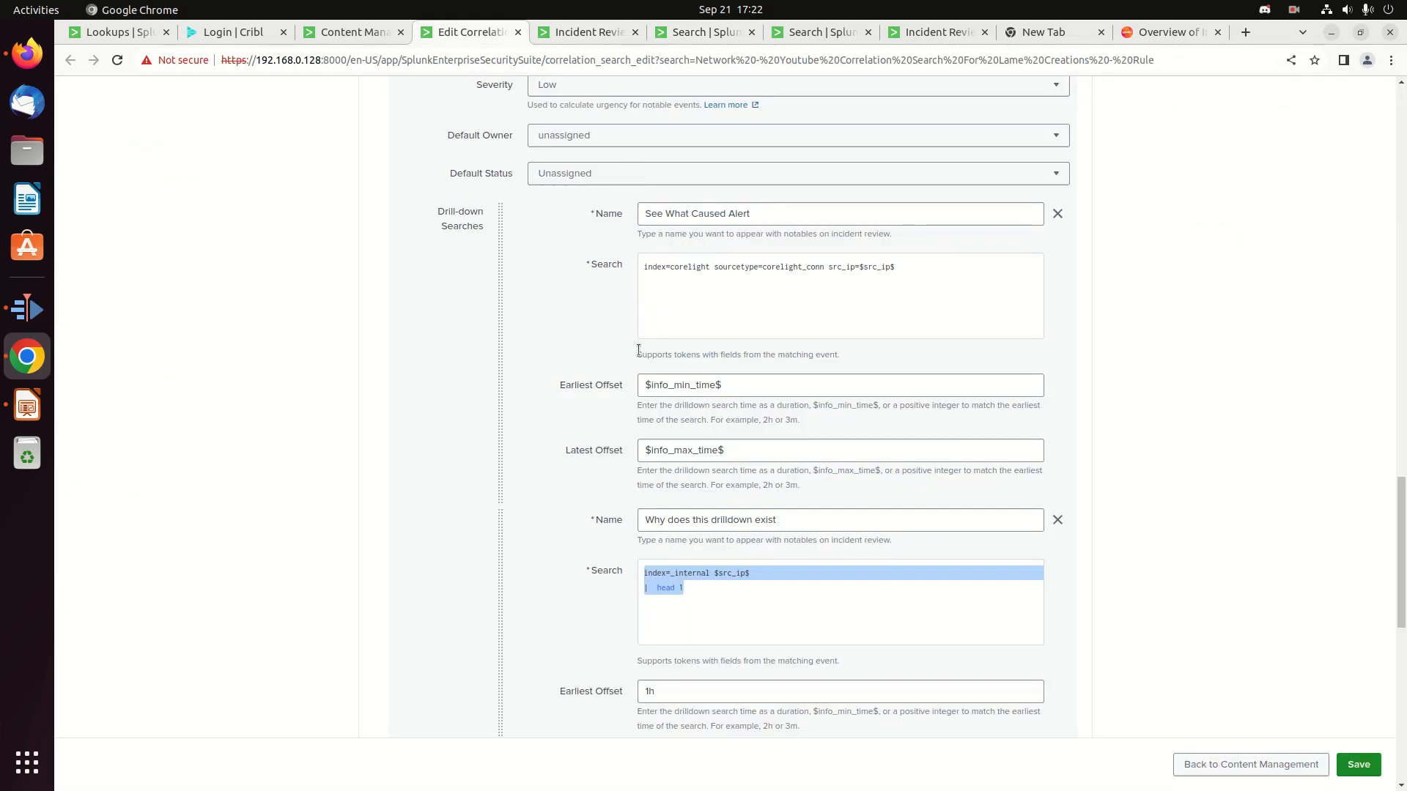
scroll(662, 487, down, 5)
scroll(548, 518, up, 5)
Run Access Search (as destination) on the notable's Destination IP Address and close the surplus search tabs
click(586, 32)
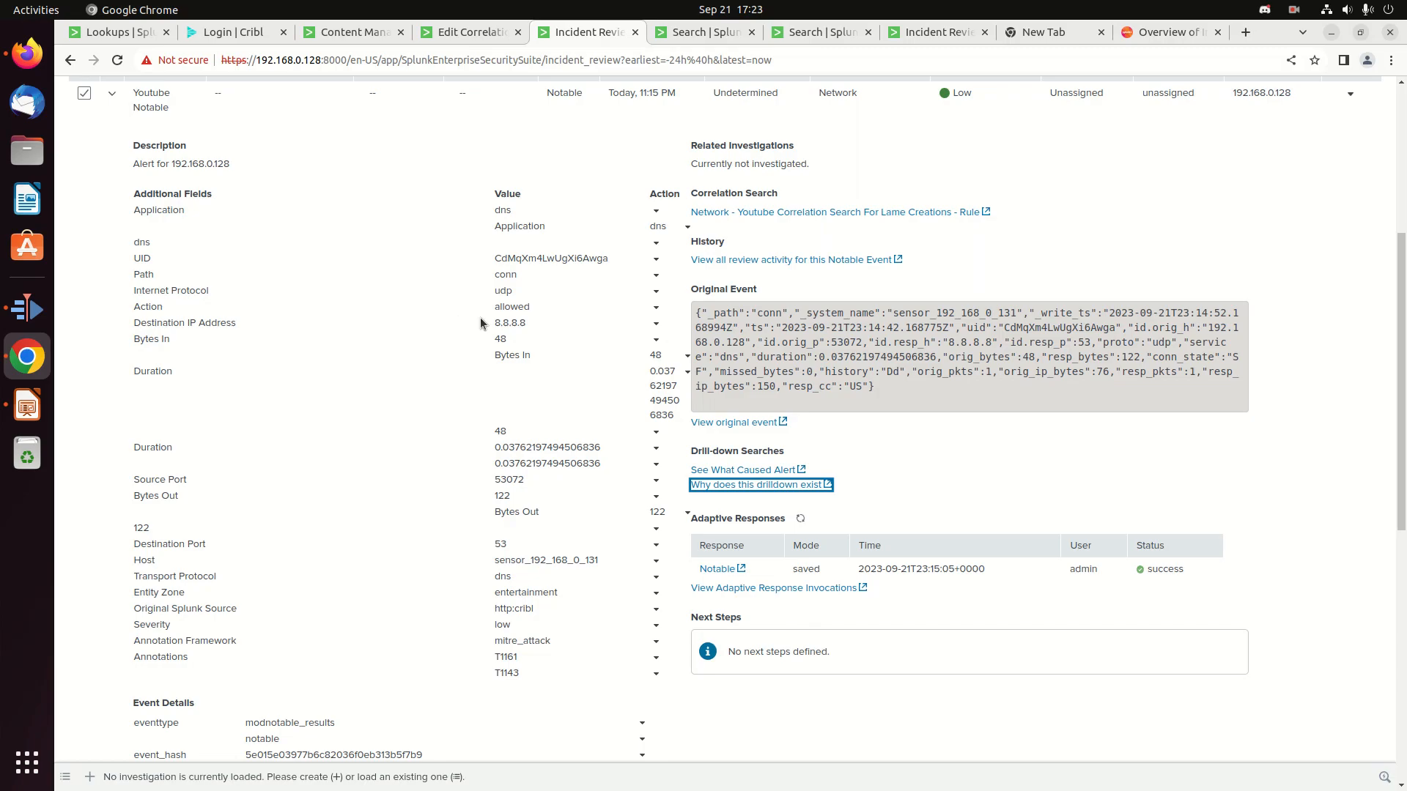
scroll(656, 350, up, 2)
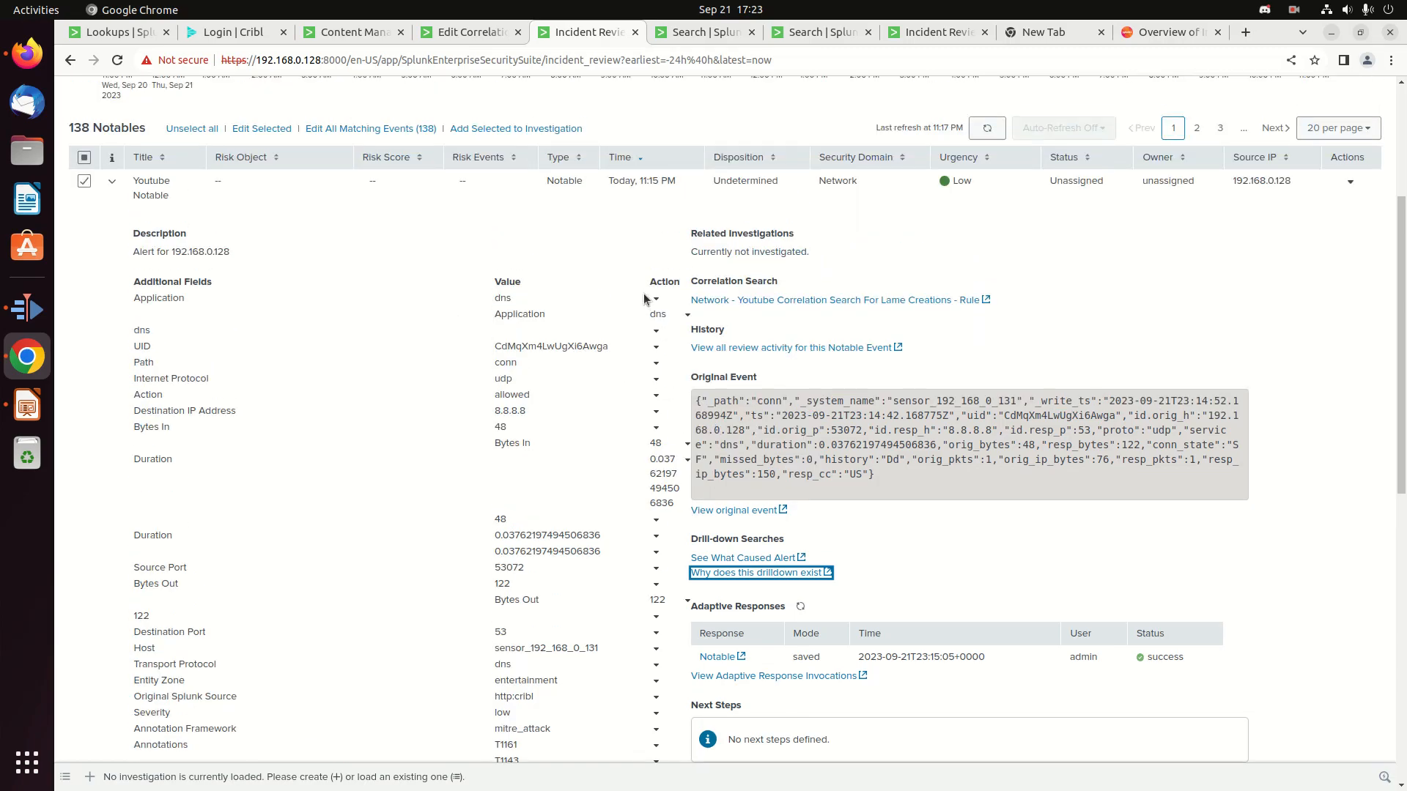
click(656, 411)
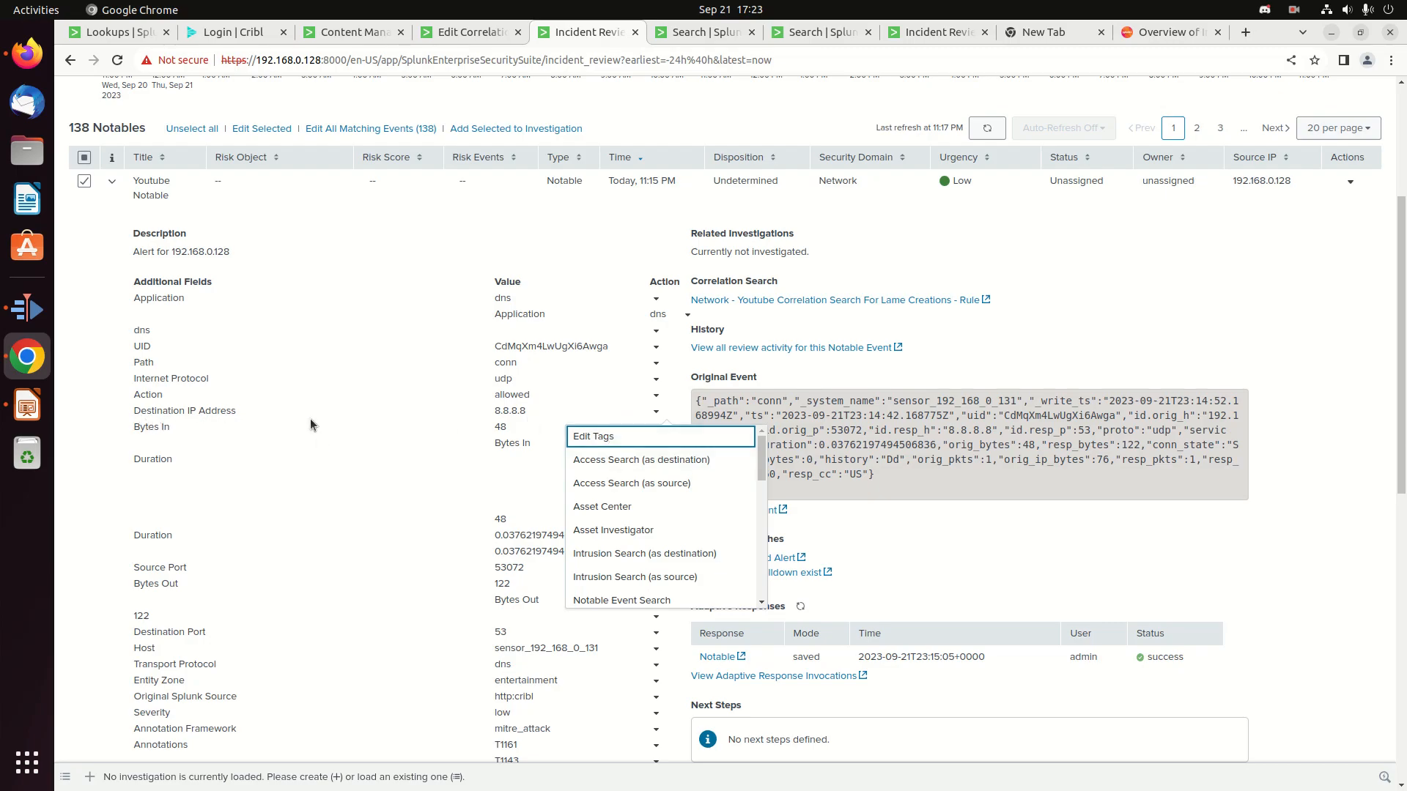
click(619, 467)
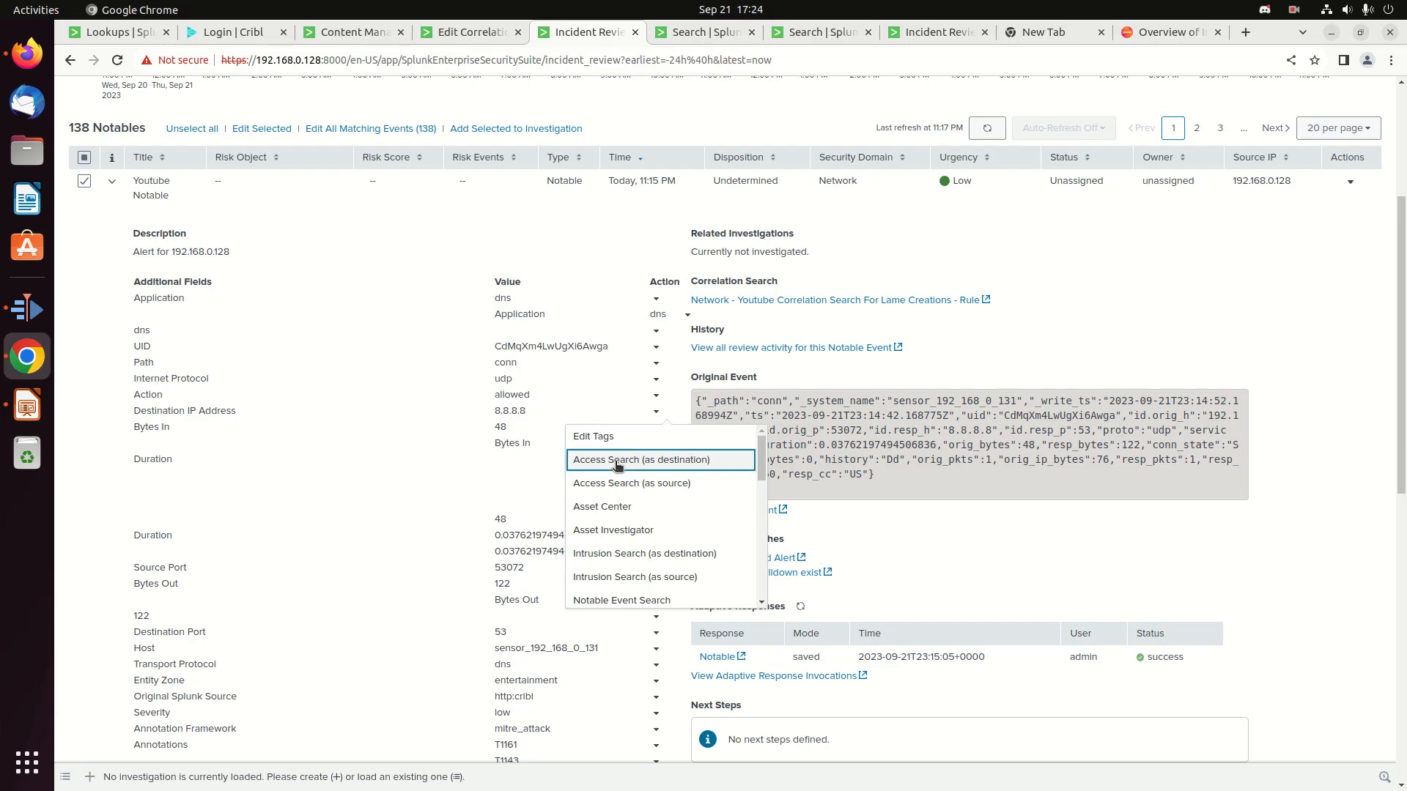
click(616, 462)
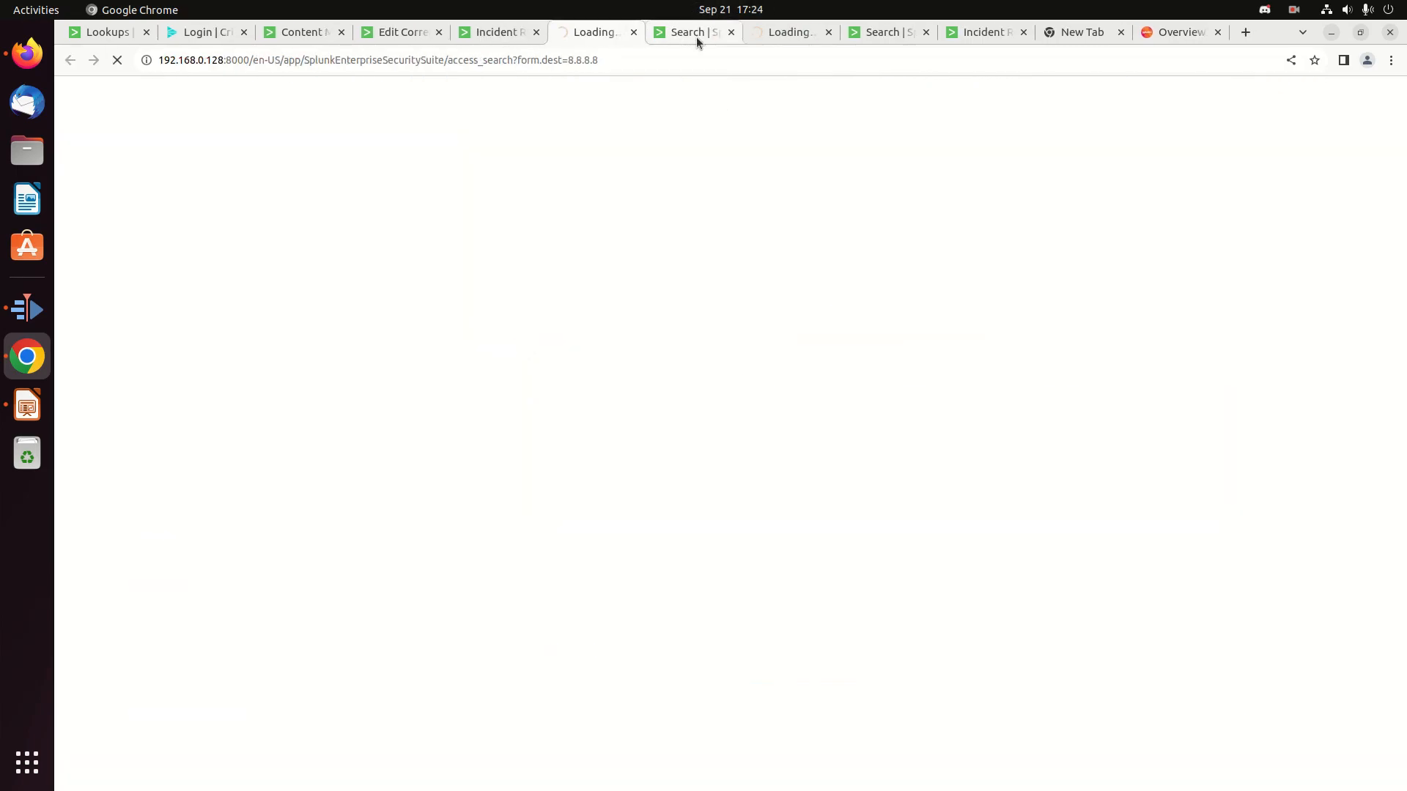
click(696, 33)
click(731, 33)
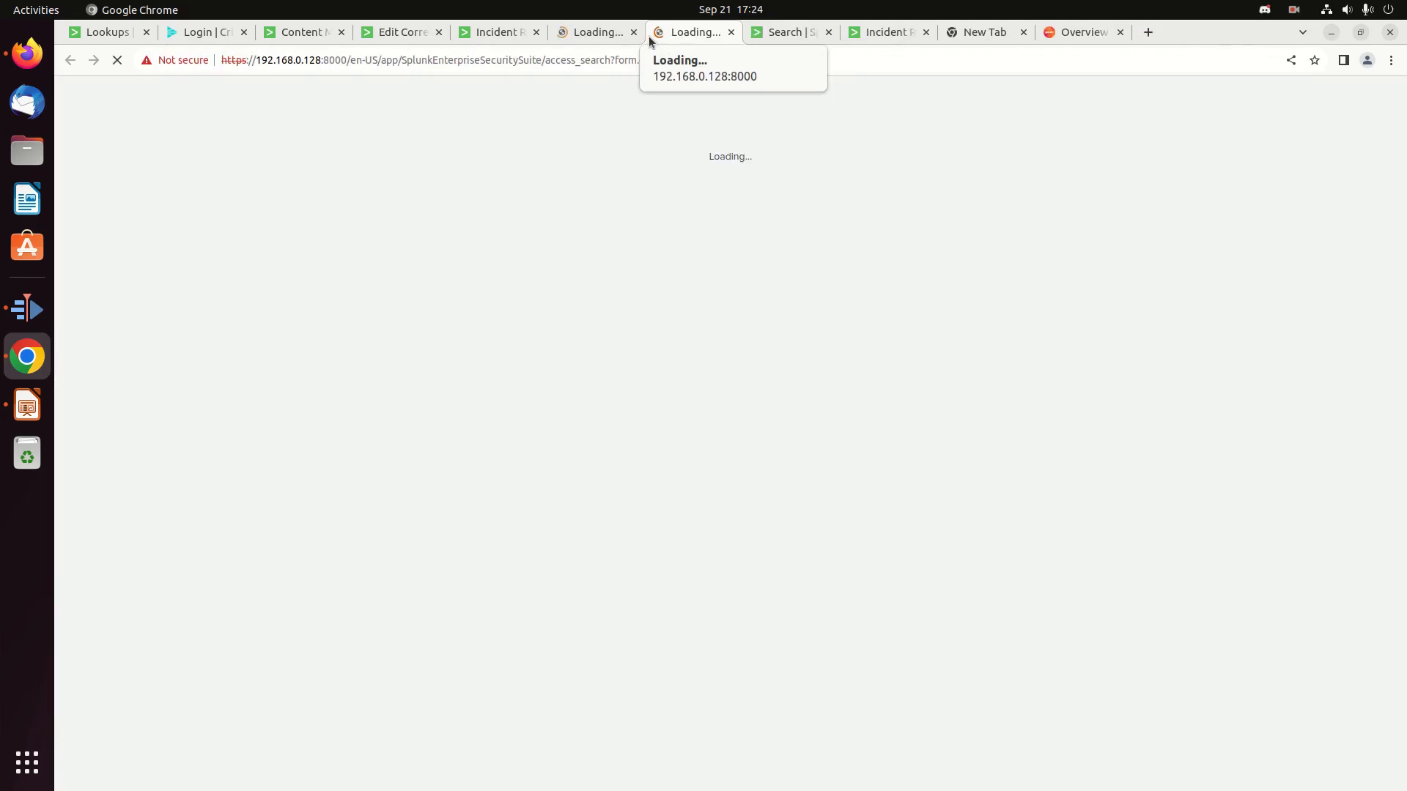
click(631, 33)
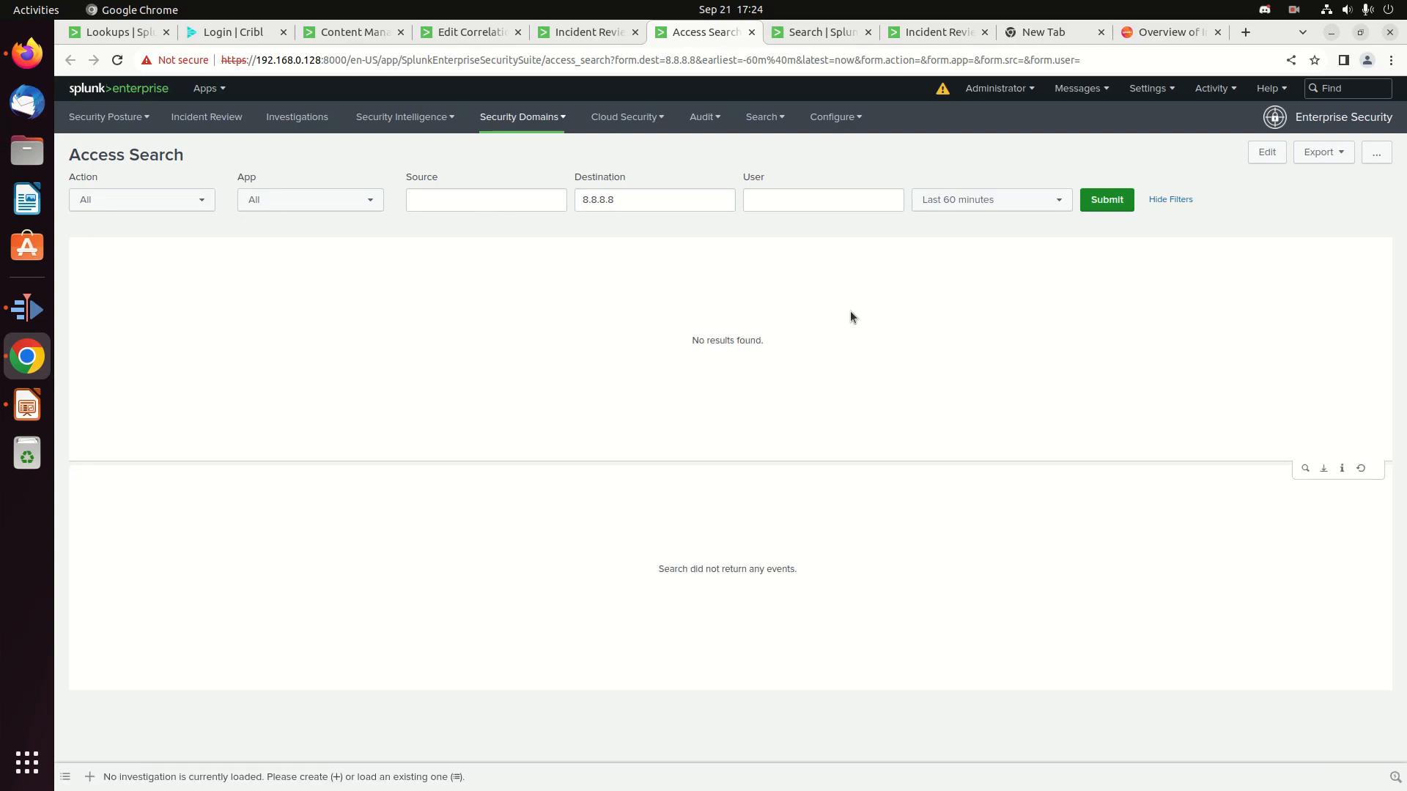
Open the Access Search panel's underlying search, highlight its full tstats query, and close both tabs
click(797, 204)
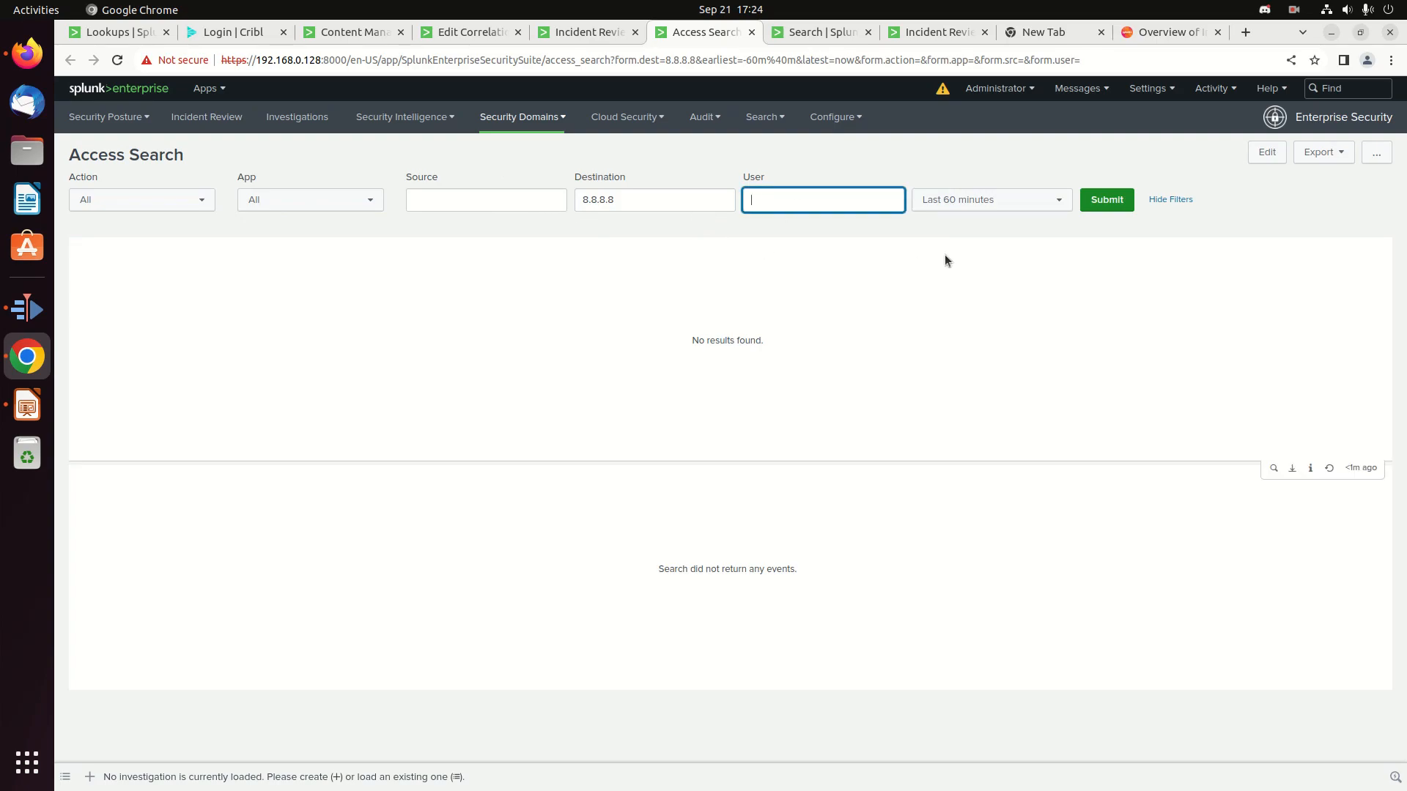
click(1274, 468)
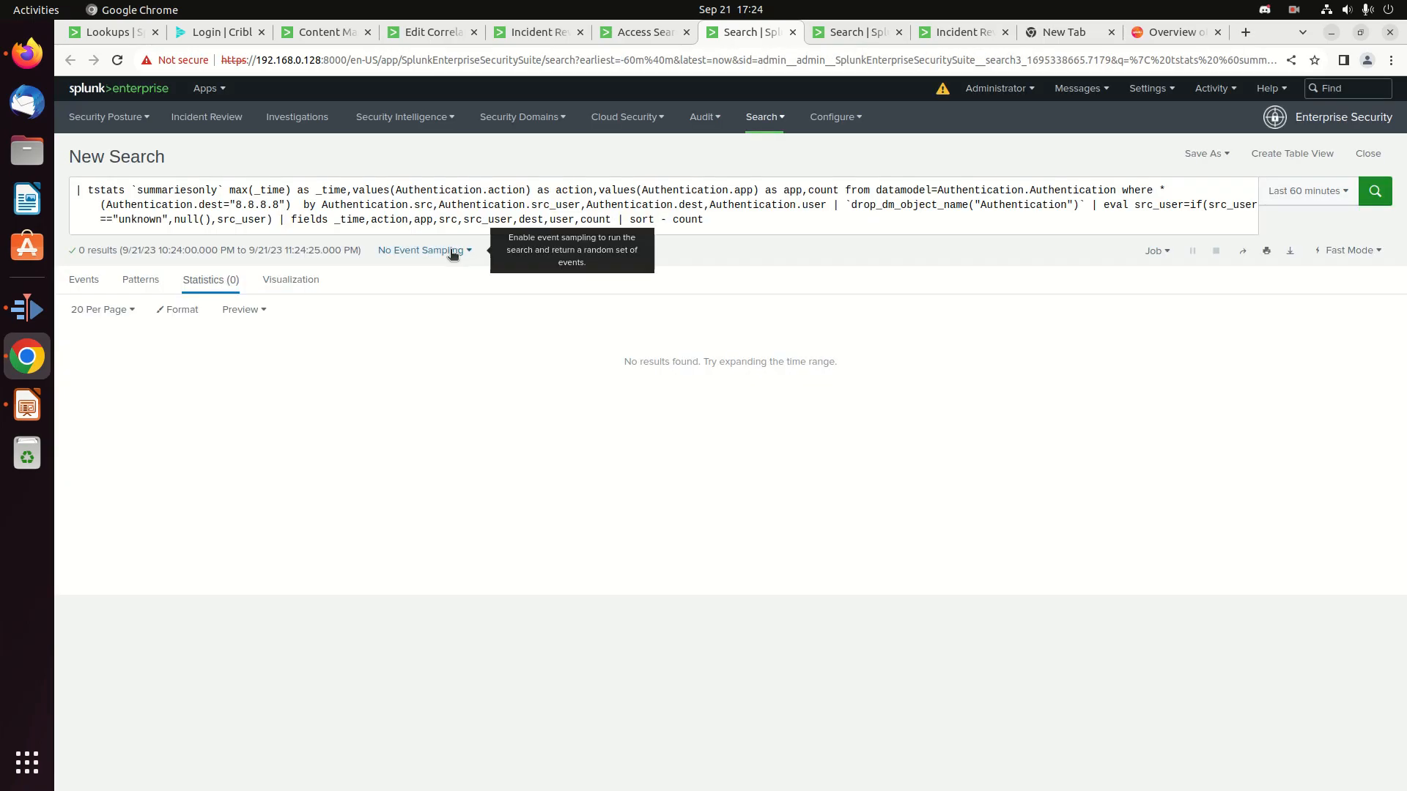
triple_click(414, 191)
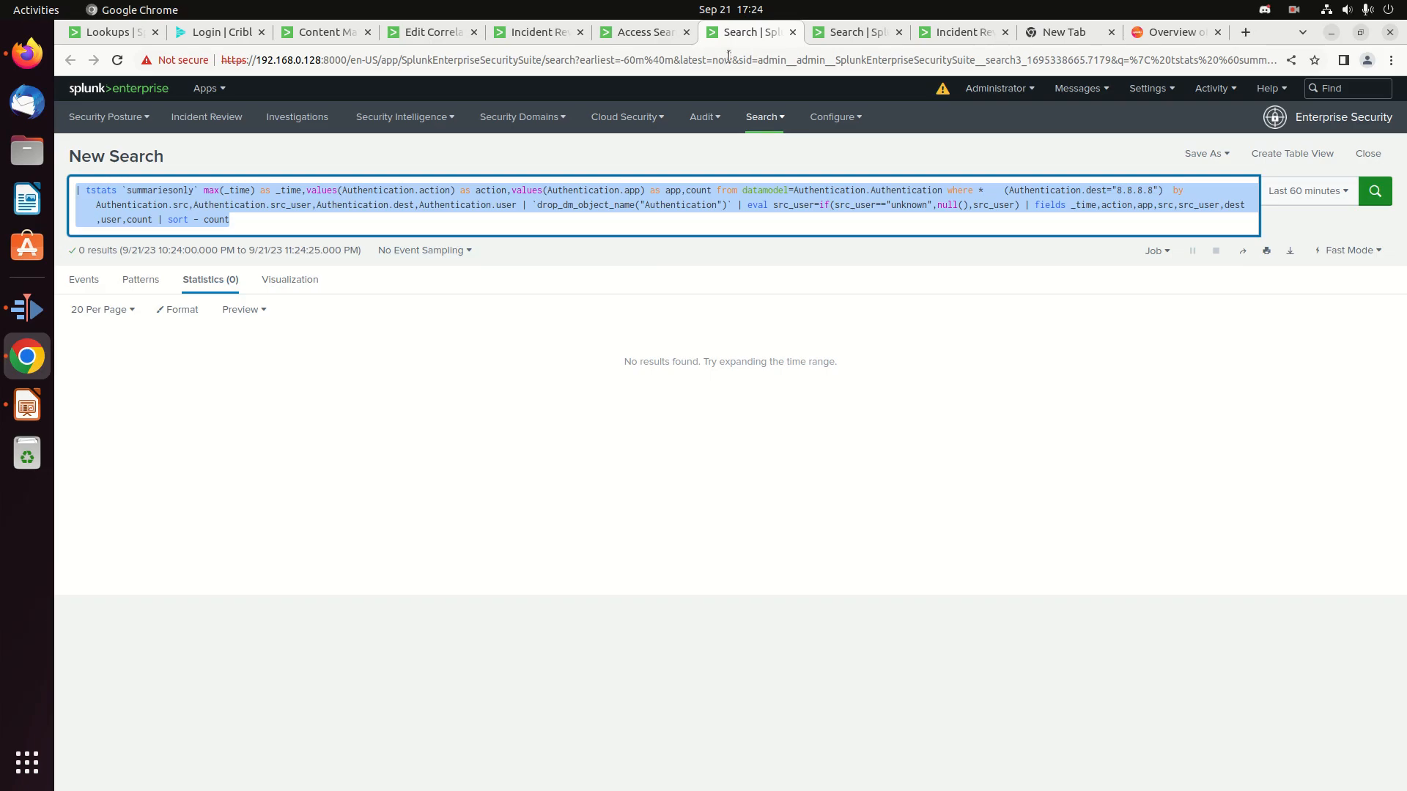
click(795, 32)
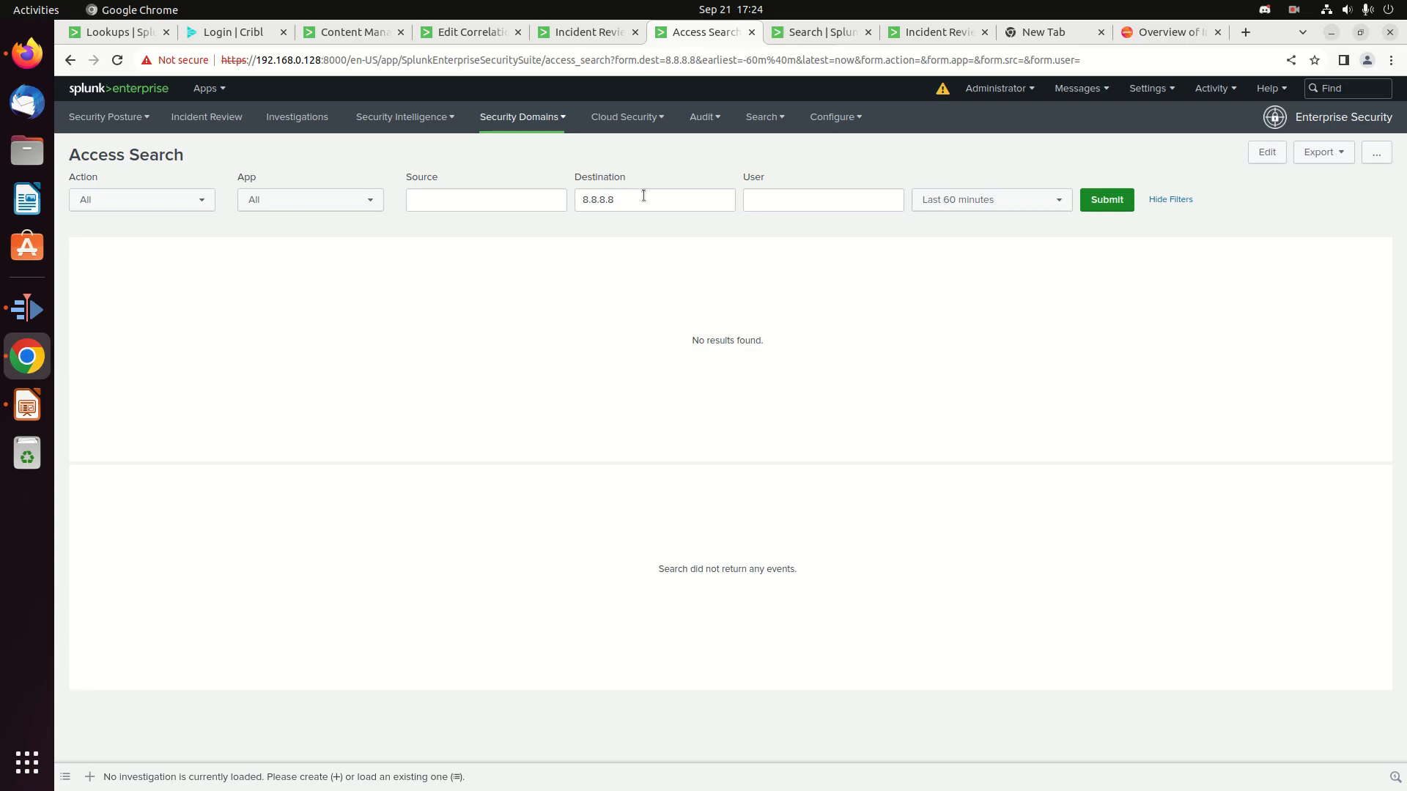
click(751, 32)
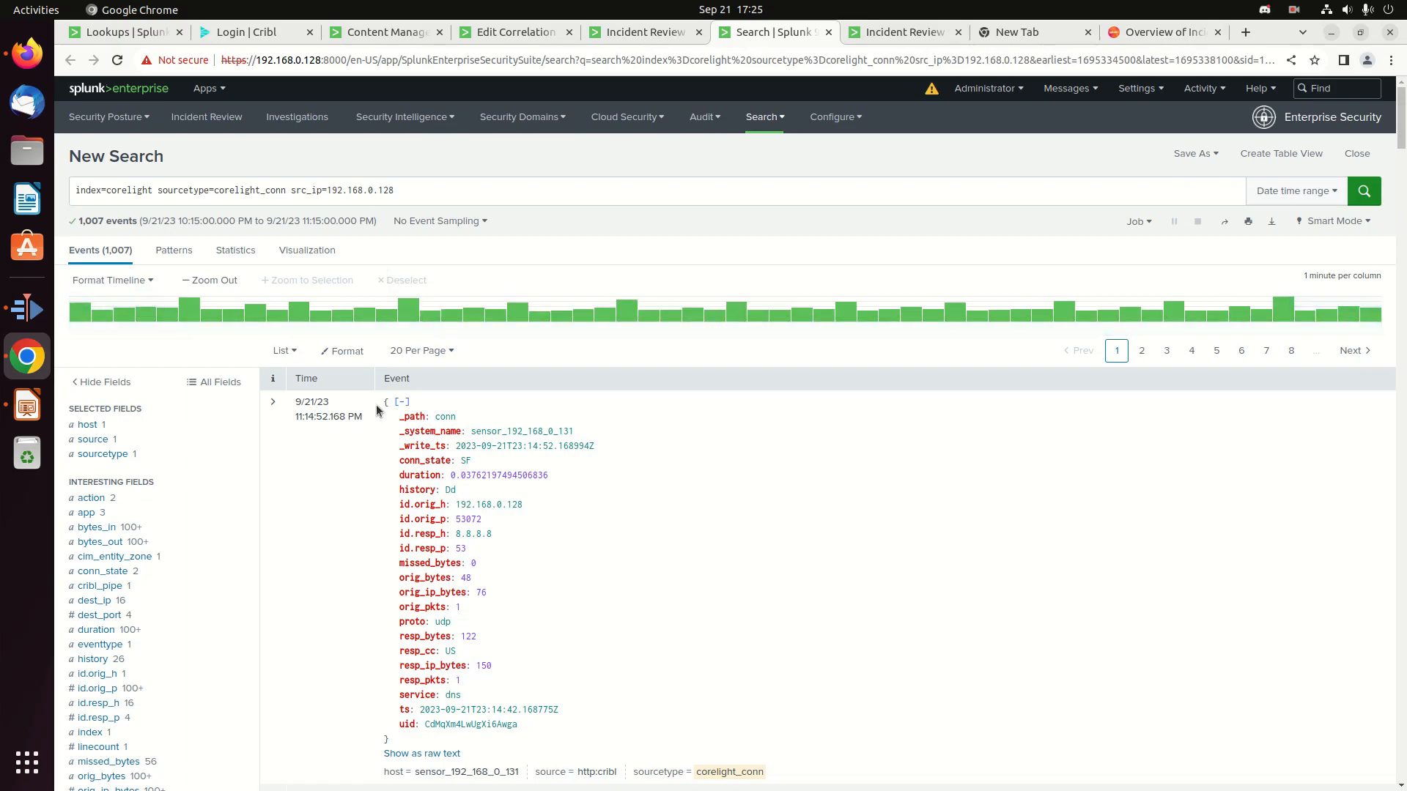
Run Access Search (as source) on the notable's Destination IP Address and return to Incident Review
click(614, 34)
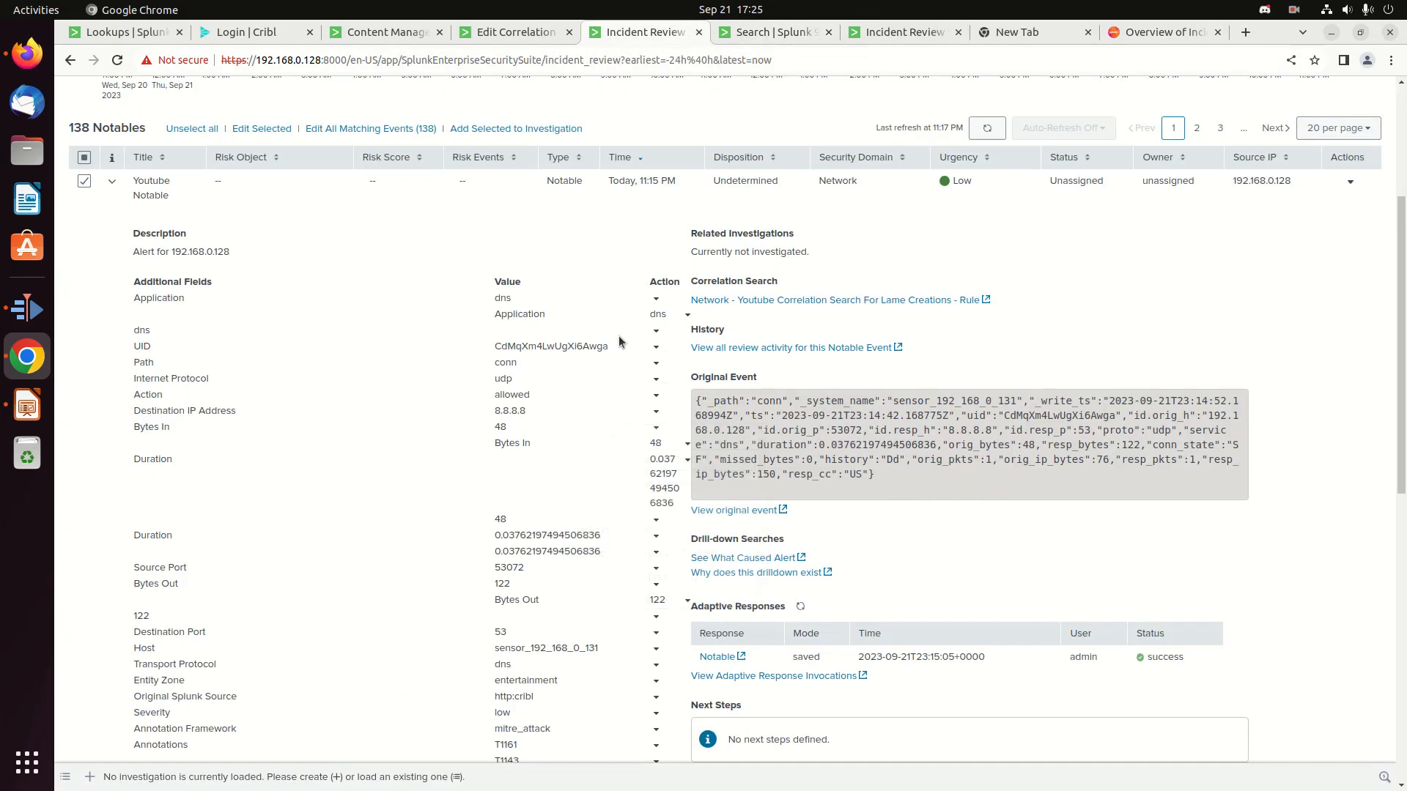
click(657, 411)
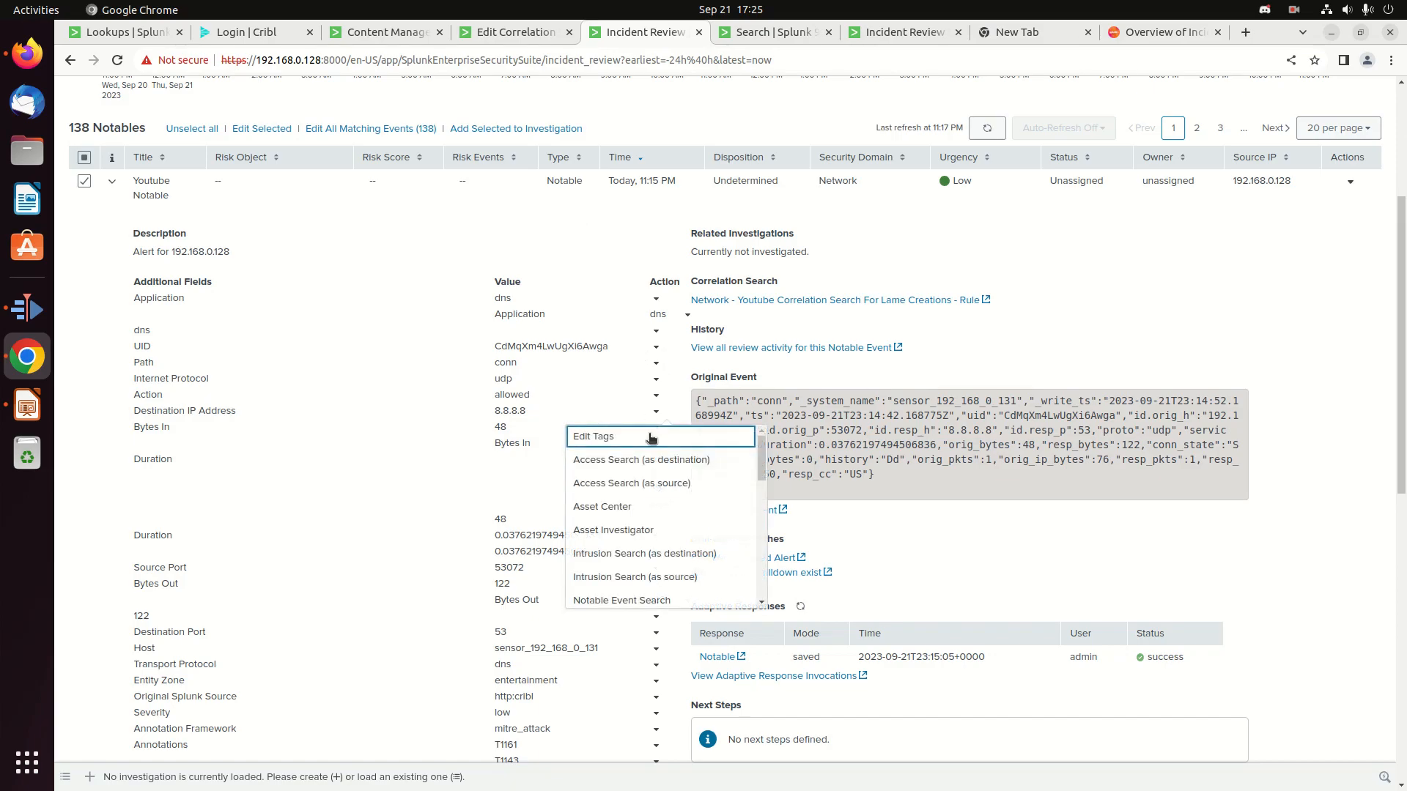
click(661, 485)
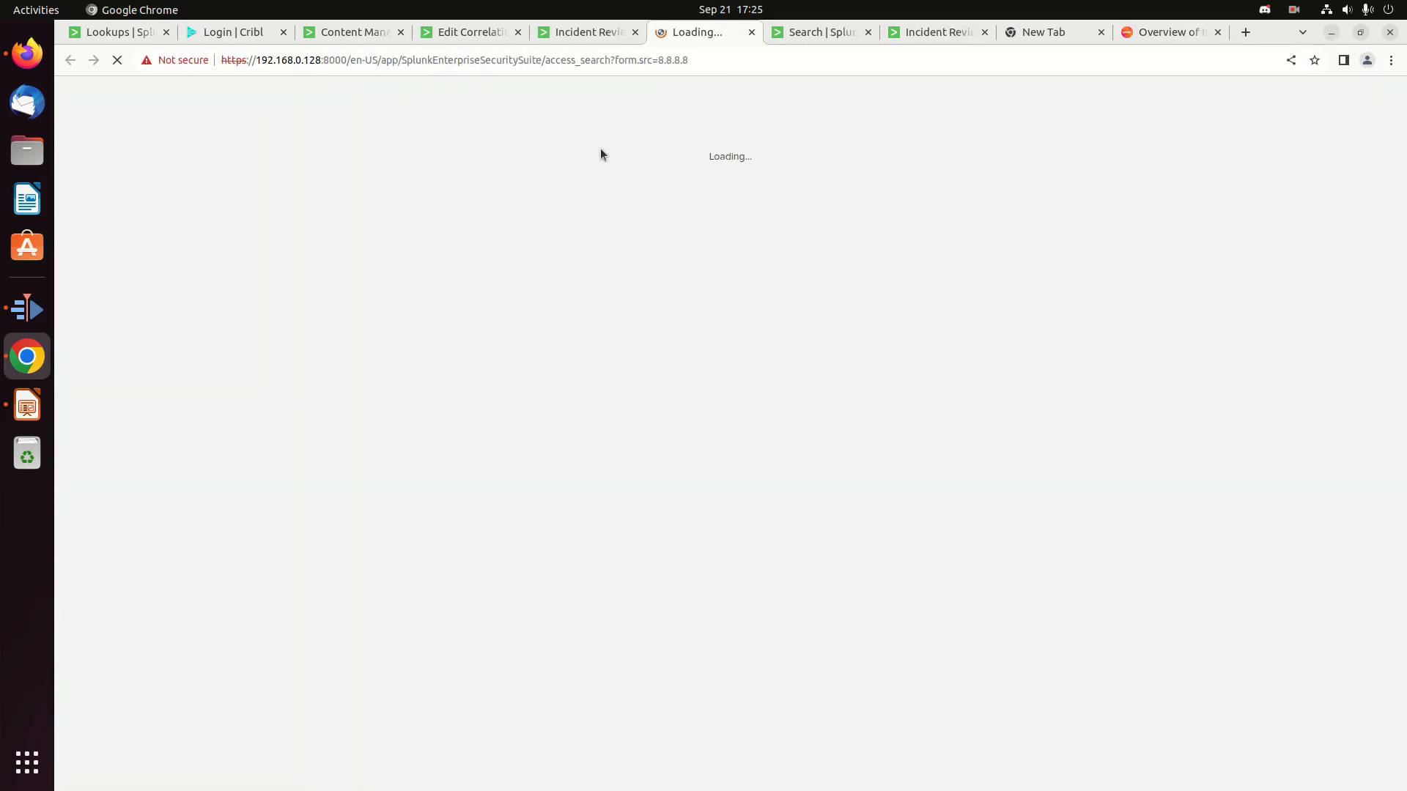
click(590, 32)
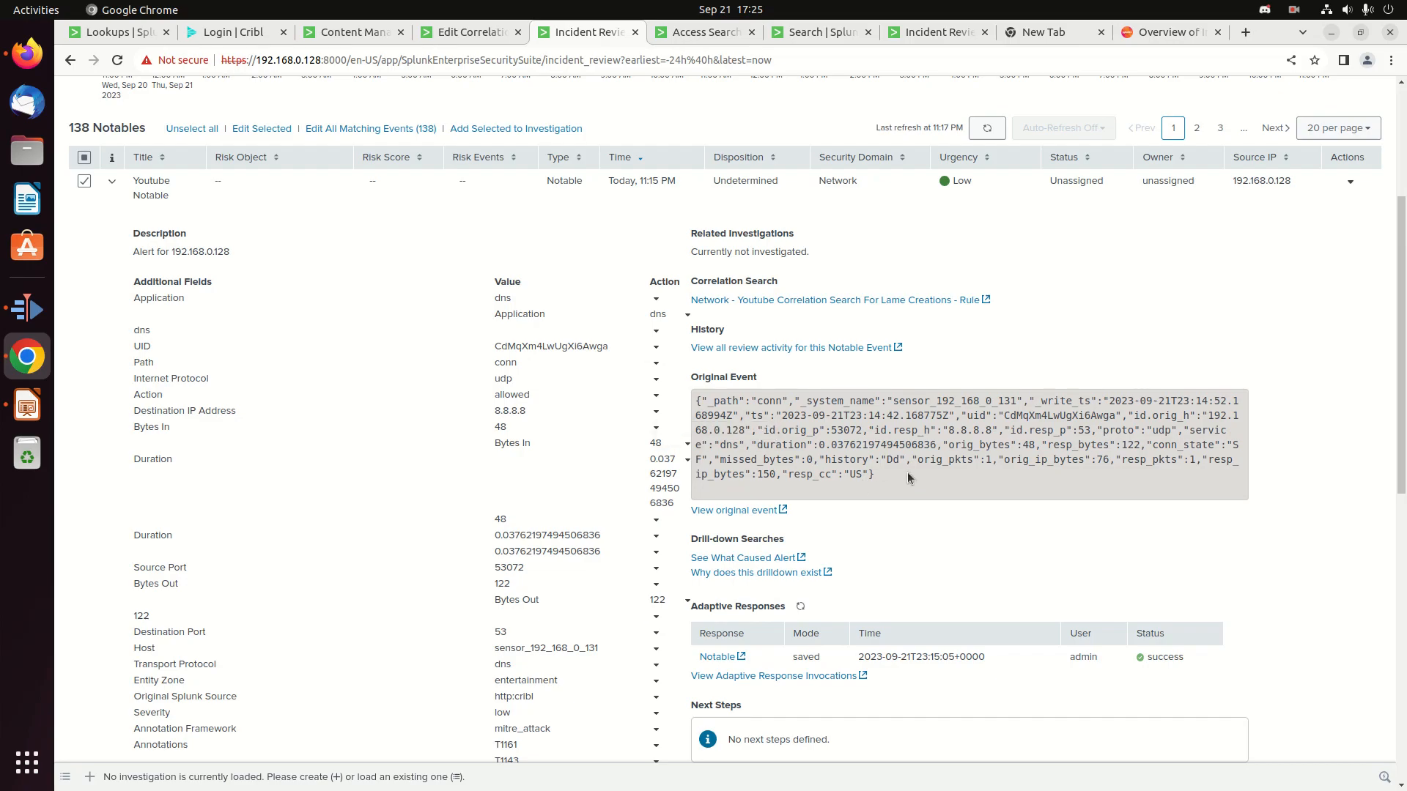
Highlight the notable's raw Original Event text and look at the actions available for its Destination IP Address
drag(912, 480, 701, 402)
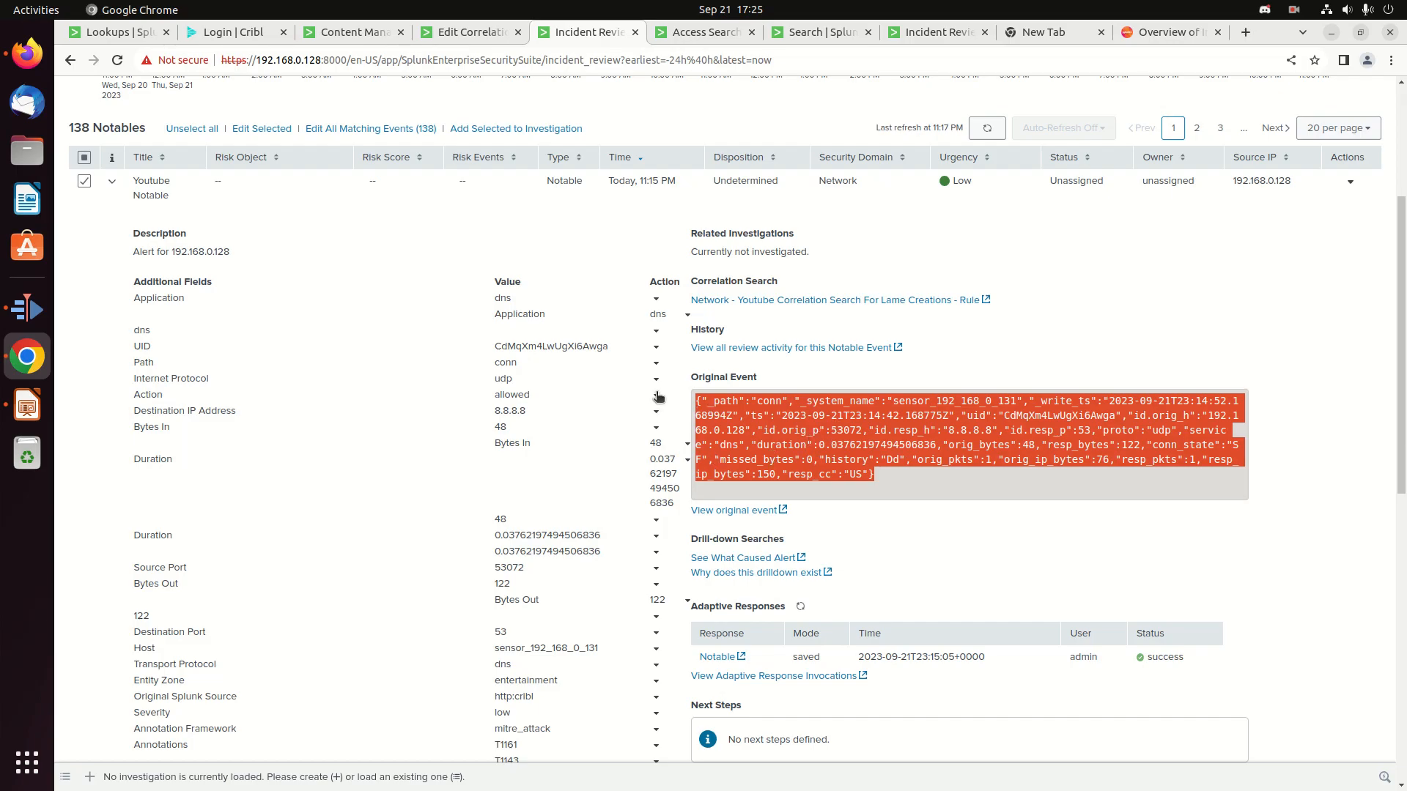
click(656, 363)
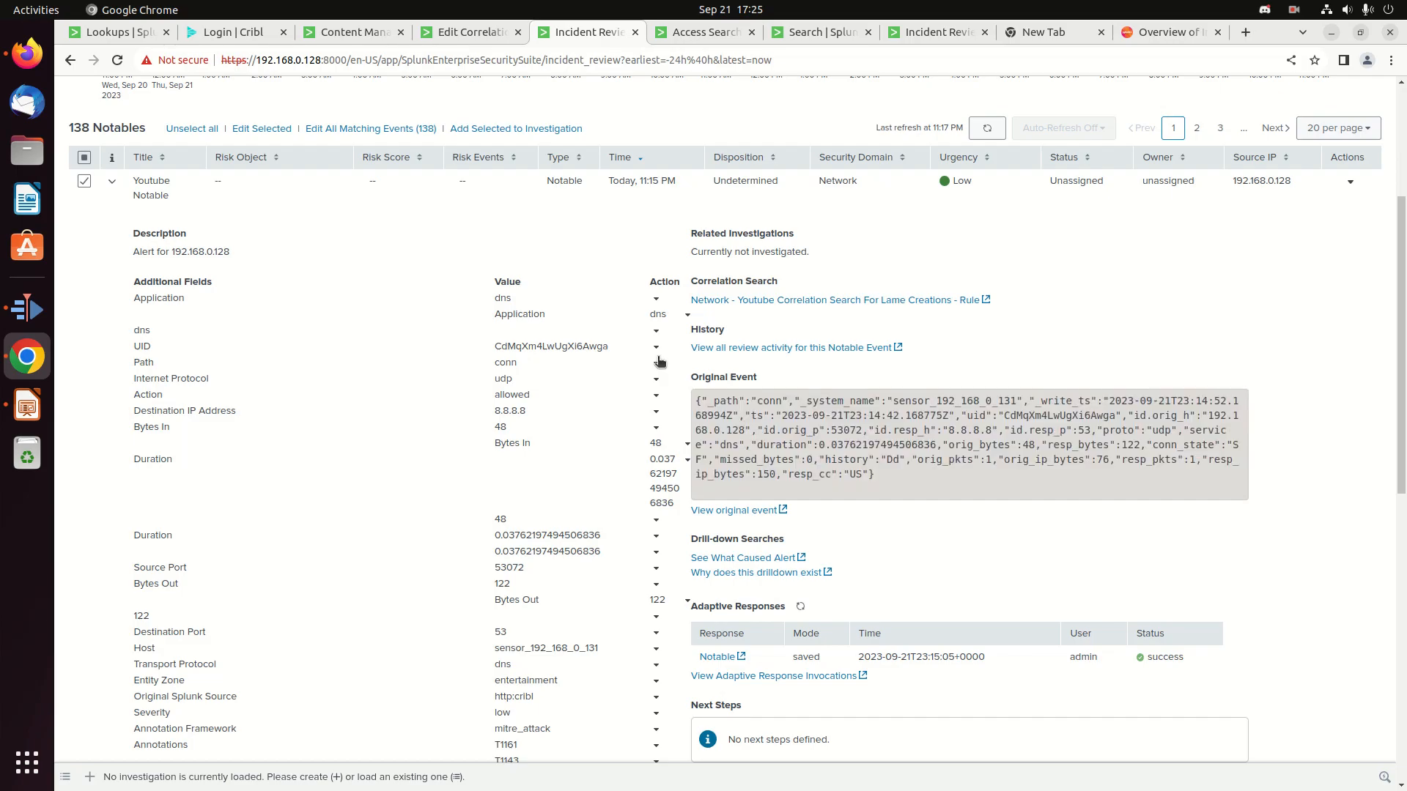
click(657, 411)
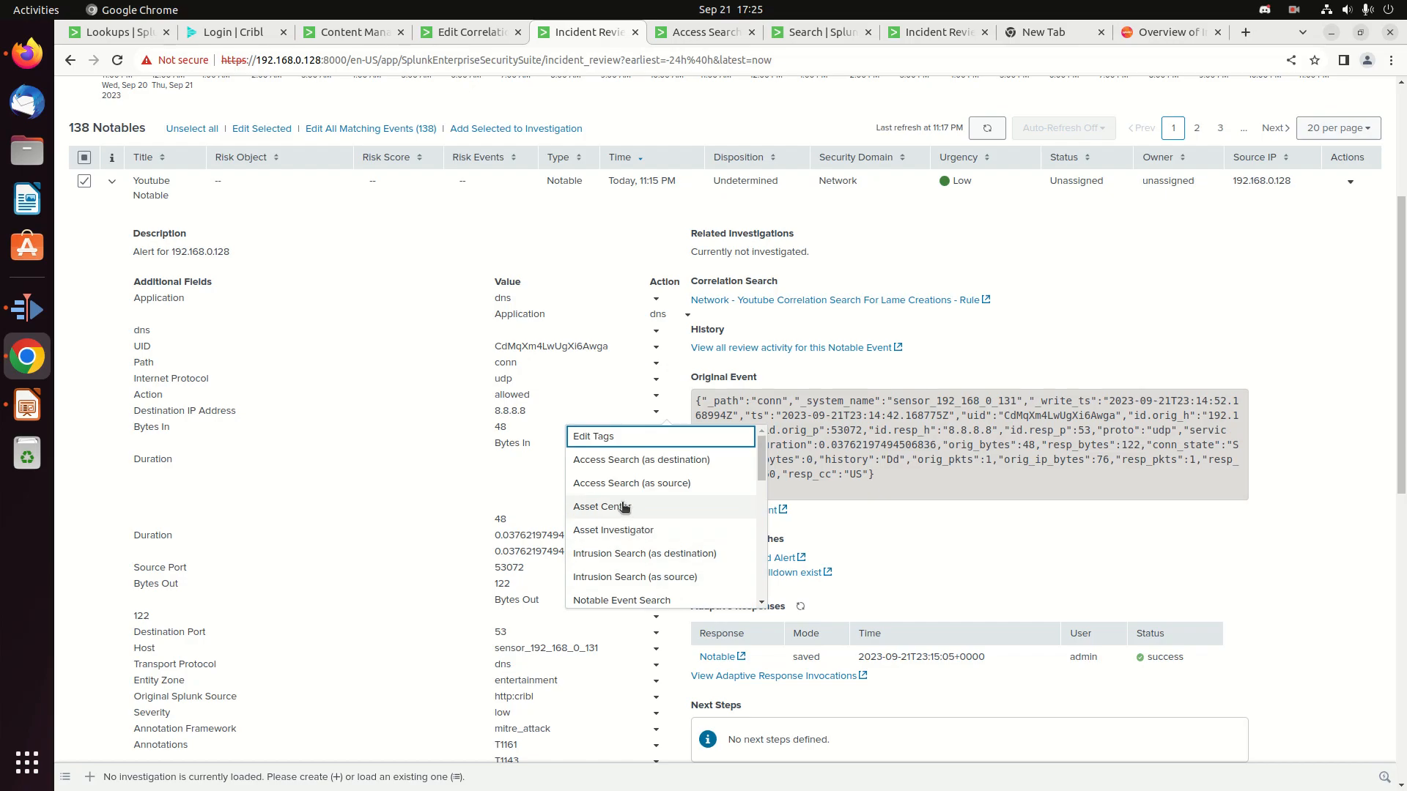
click(928, 586)
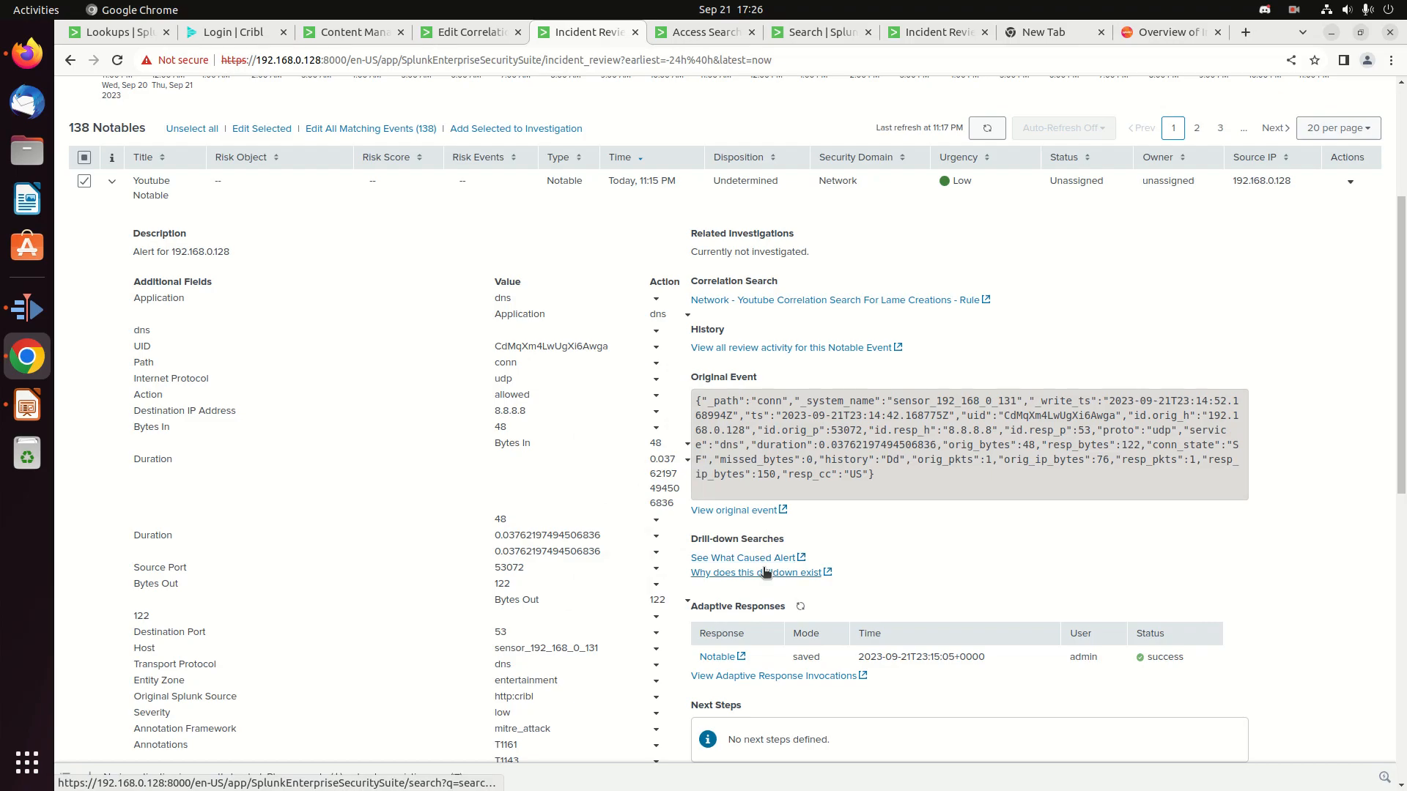
Fill the Access Search dashboard's Destination and User filters with the wildcard *, keeping 8.8.8.8 as source
click(694, 29)
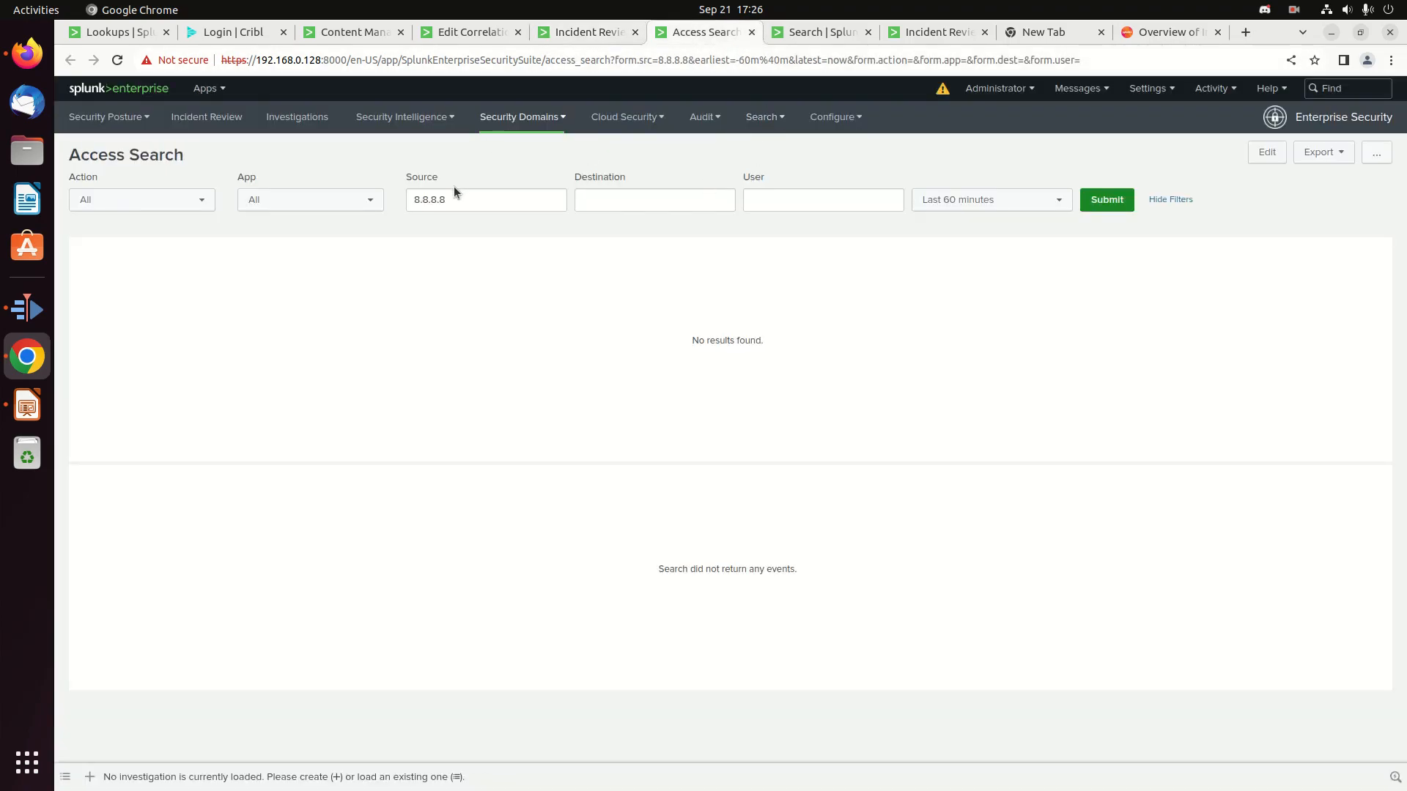
click(702, 201)
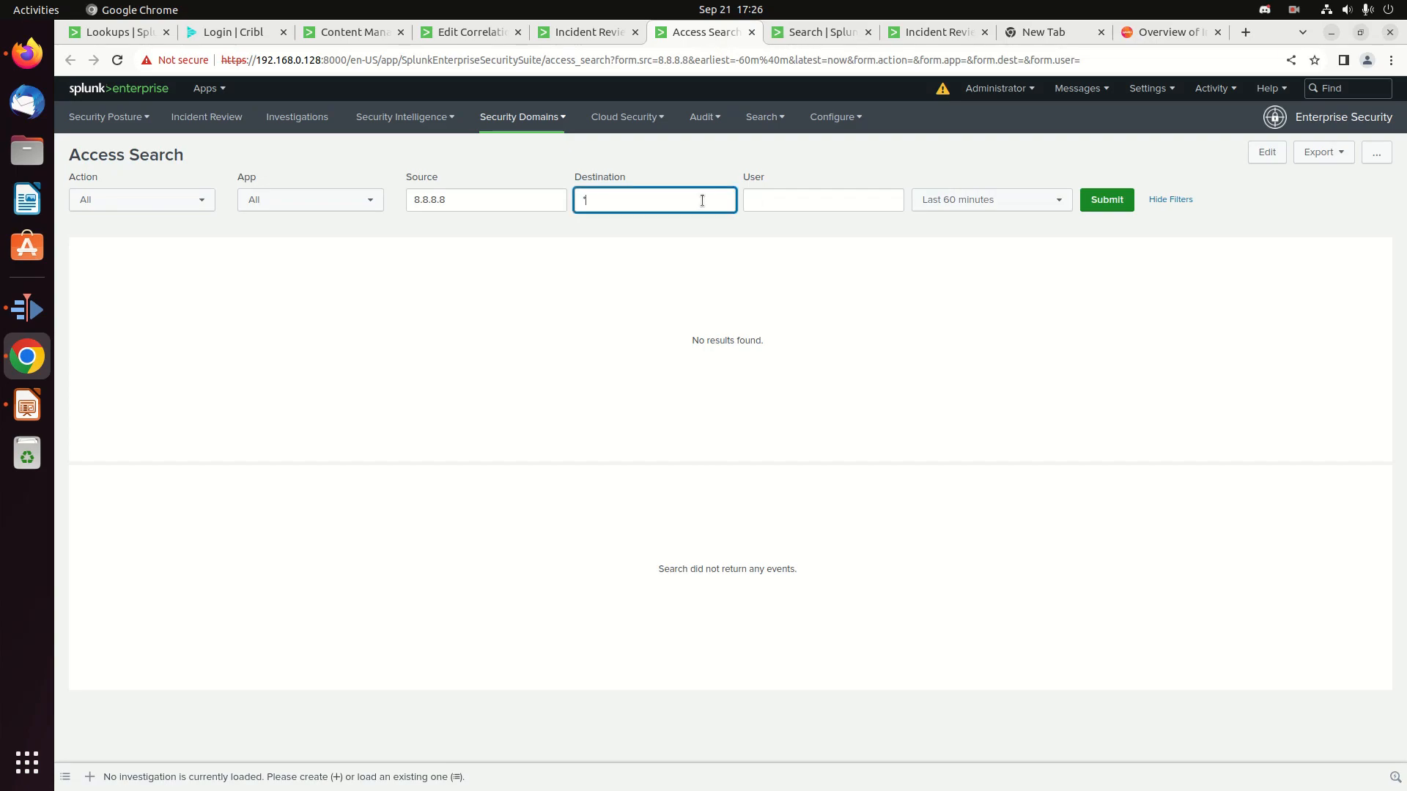
click(797, 196)
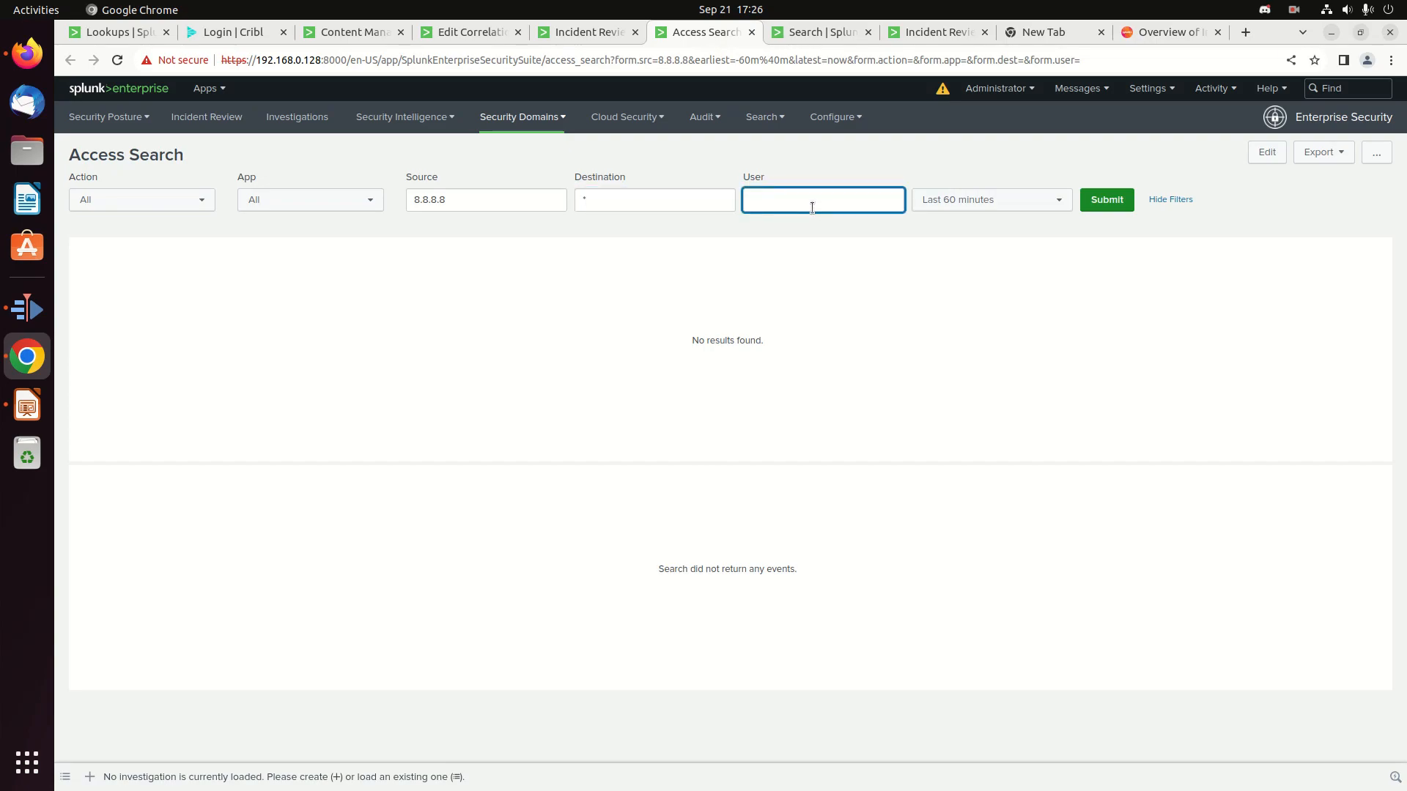
click(644, 200)
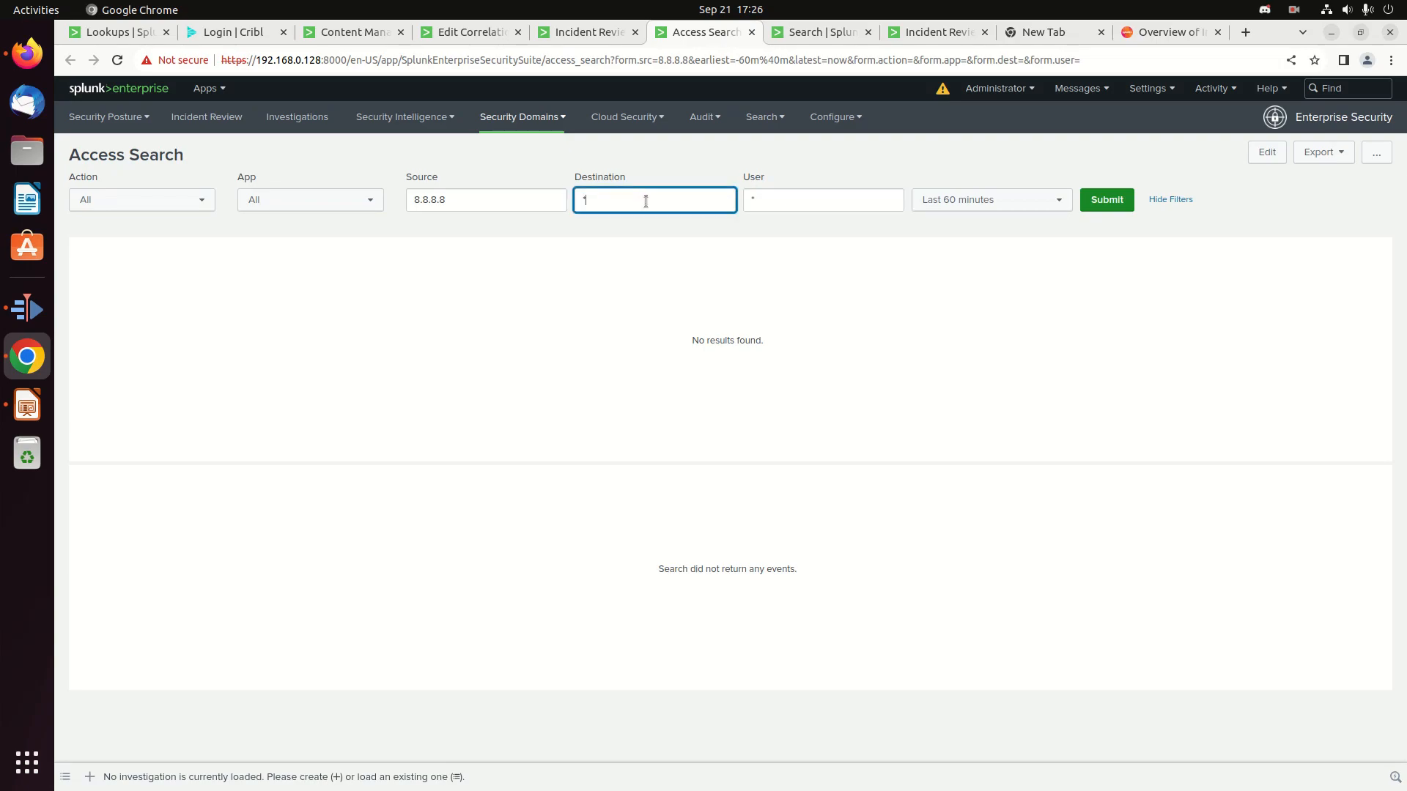
Inspect the Destination input's token options and the first panel's search string in the Access Search dashboard editor, then cancel and close the dashboard
click(1267, 157)
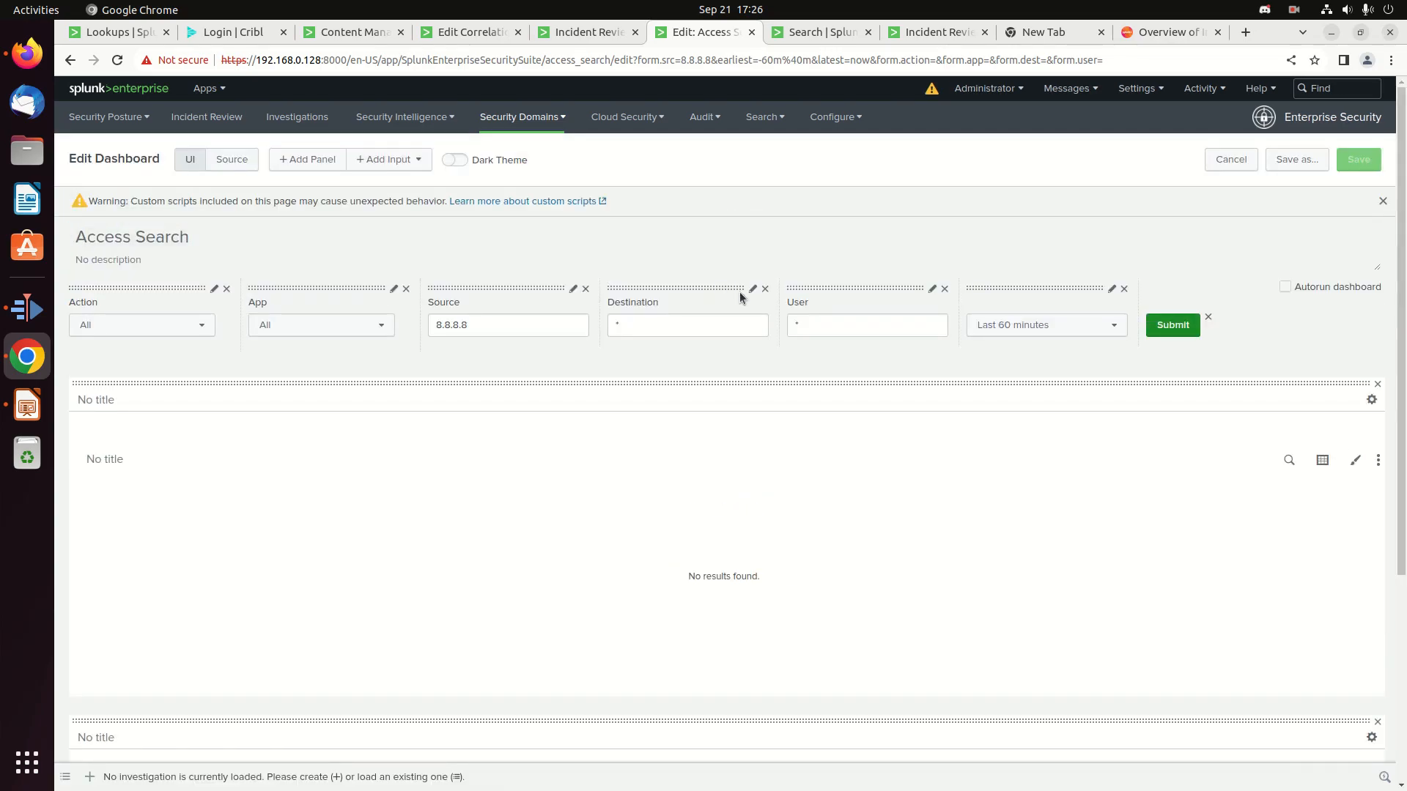
click(752, 289)
scroll(862, 510, down, 3)
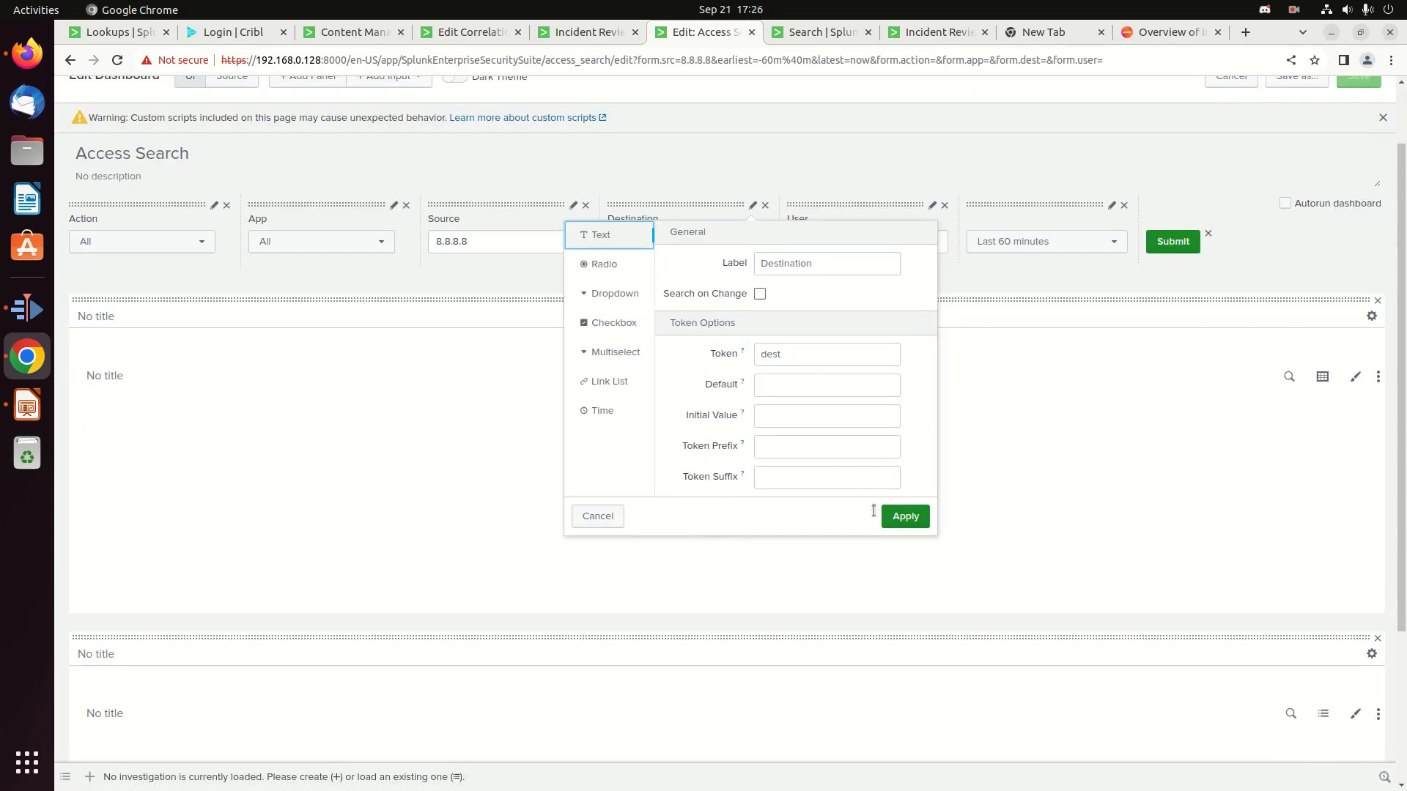
scroll(862, 510, up, 3)
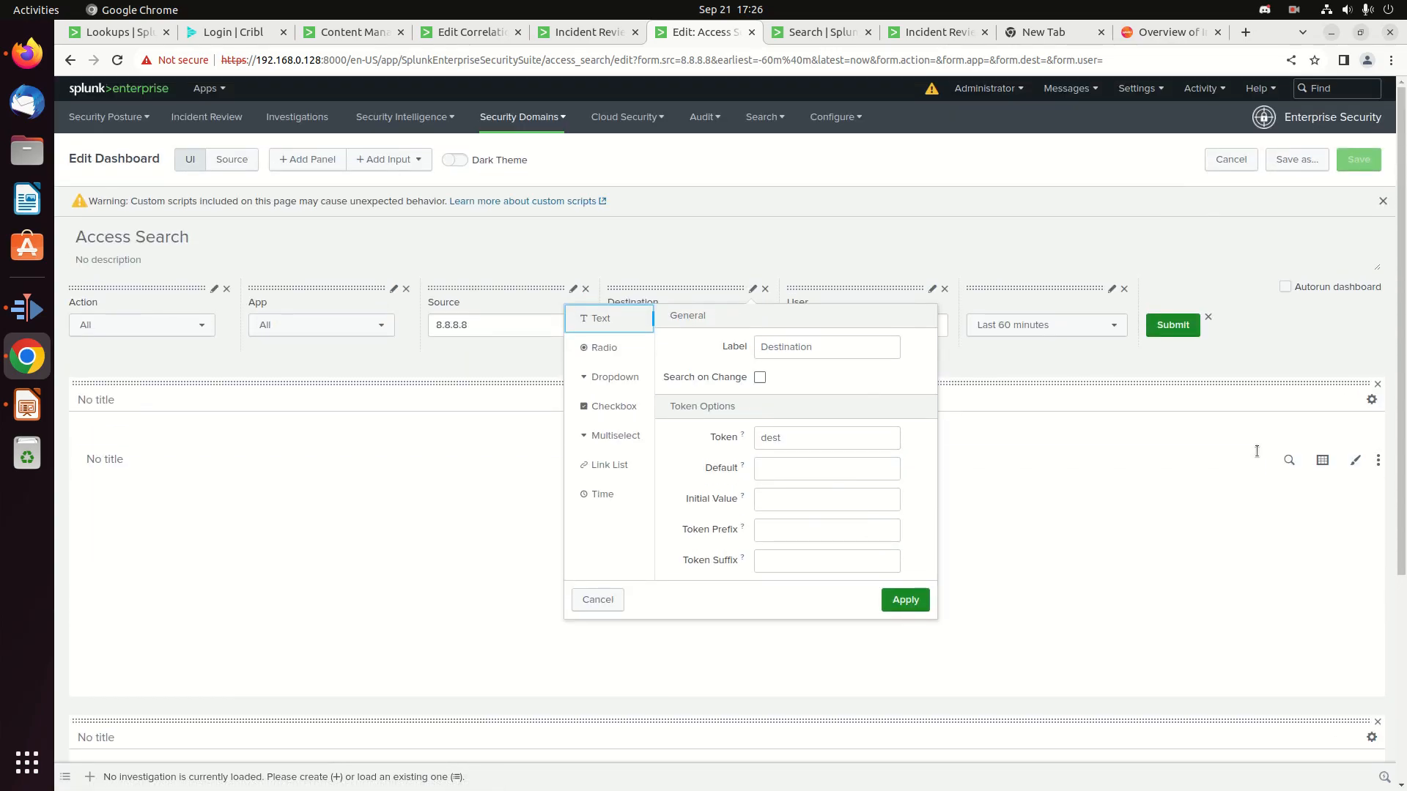
click(1289, 460)
click(1289, 460)
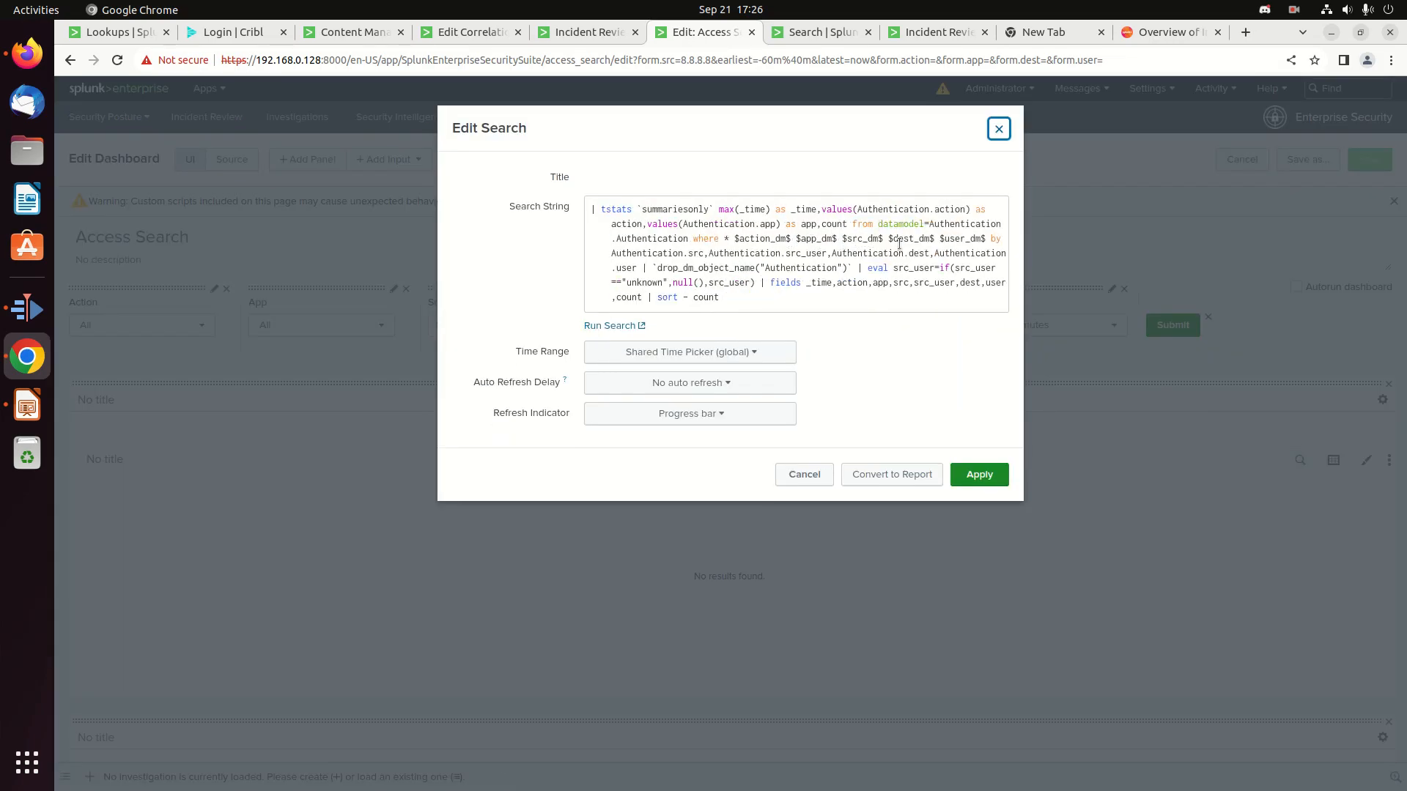
click(806, 476)
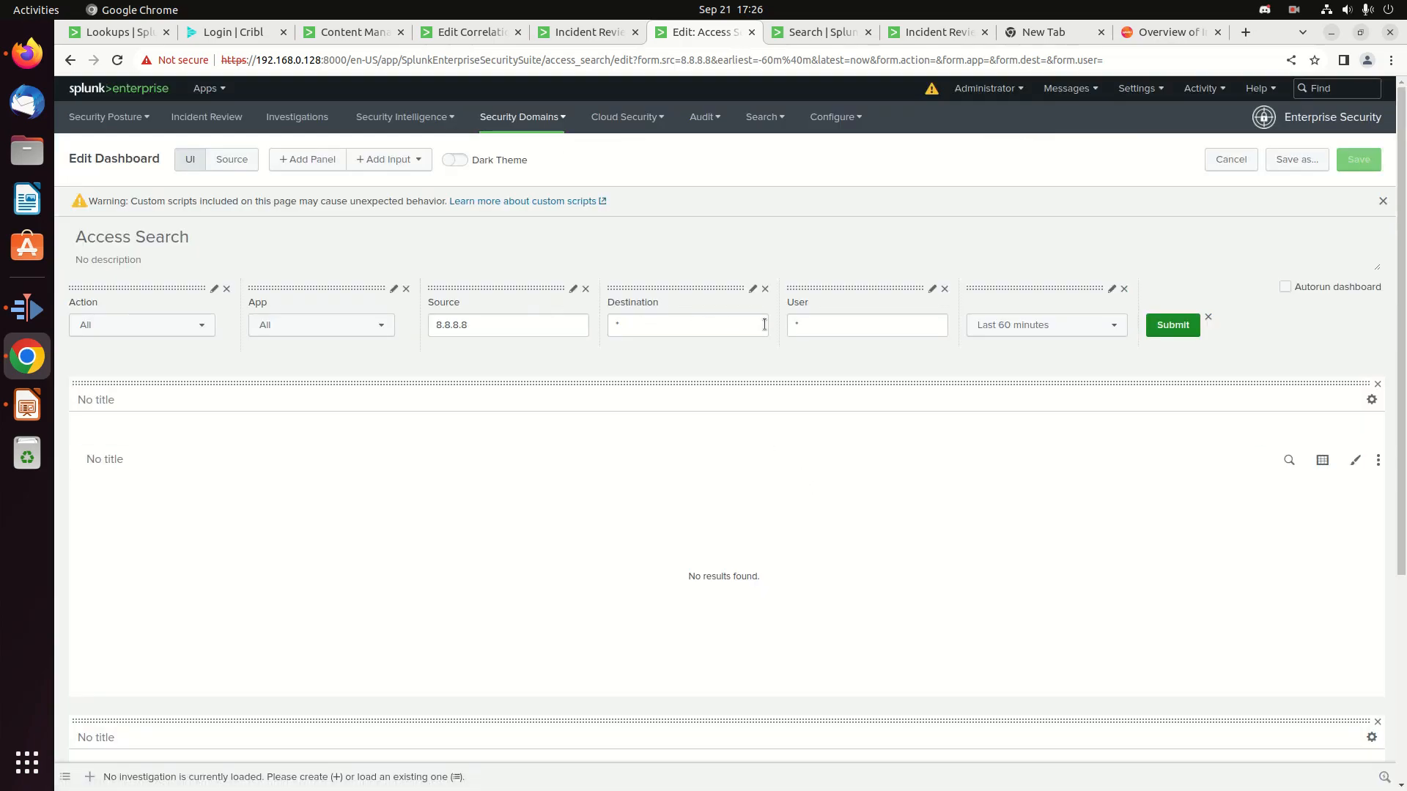
click(1231, 159)
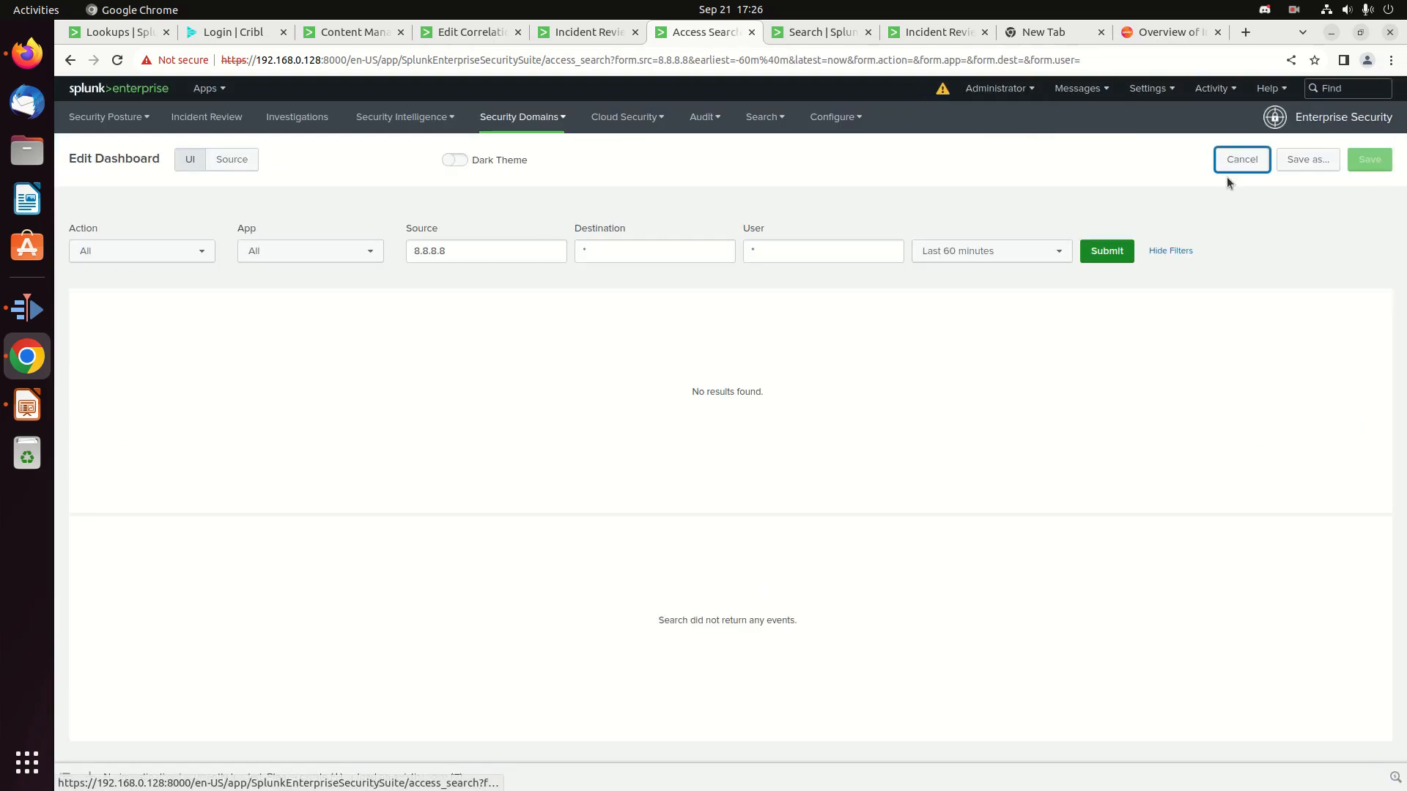
click(752, 32)
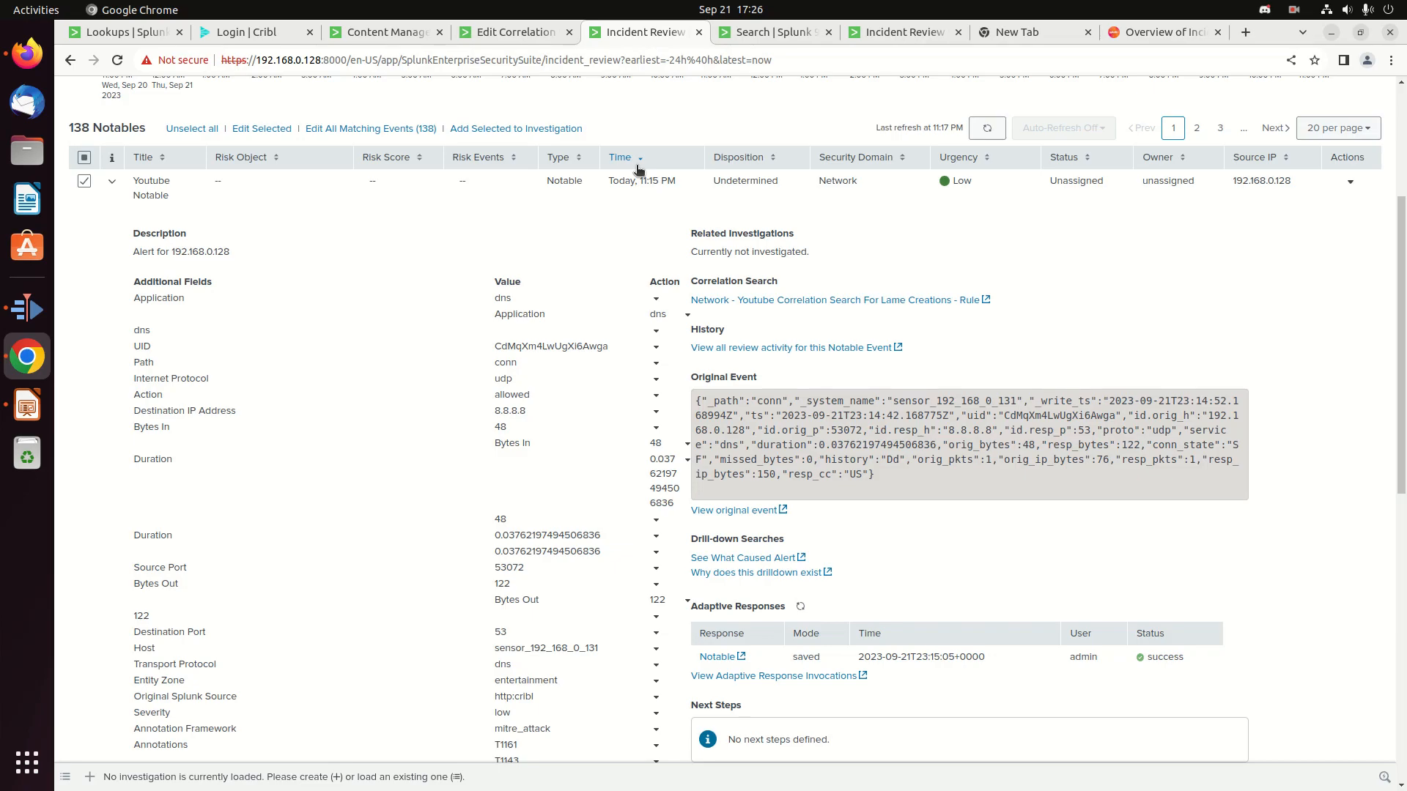
Open the Workflow actions list from the Fields settings, using the drill-down search's browser tab
scroll(652, 376, up, 4)
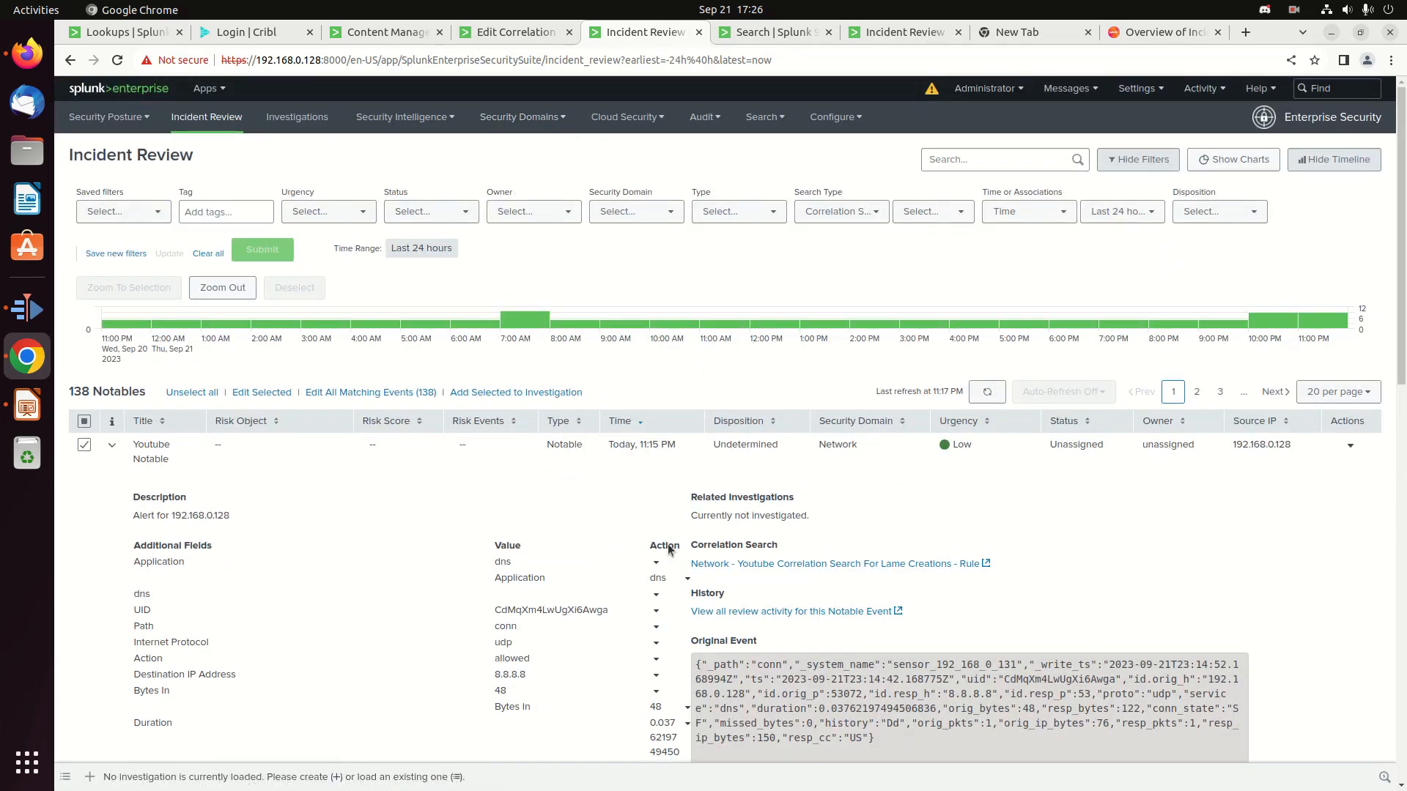
click(1137, 88)
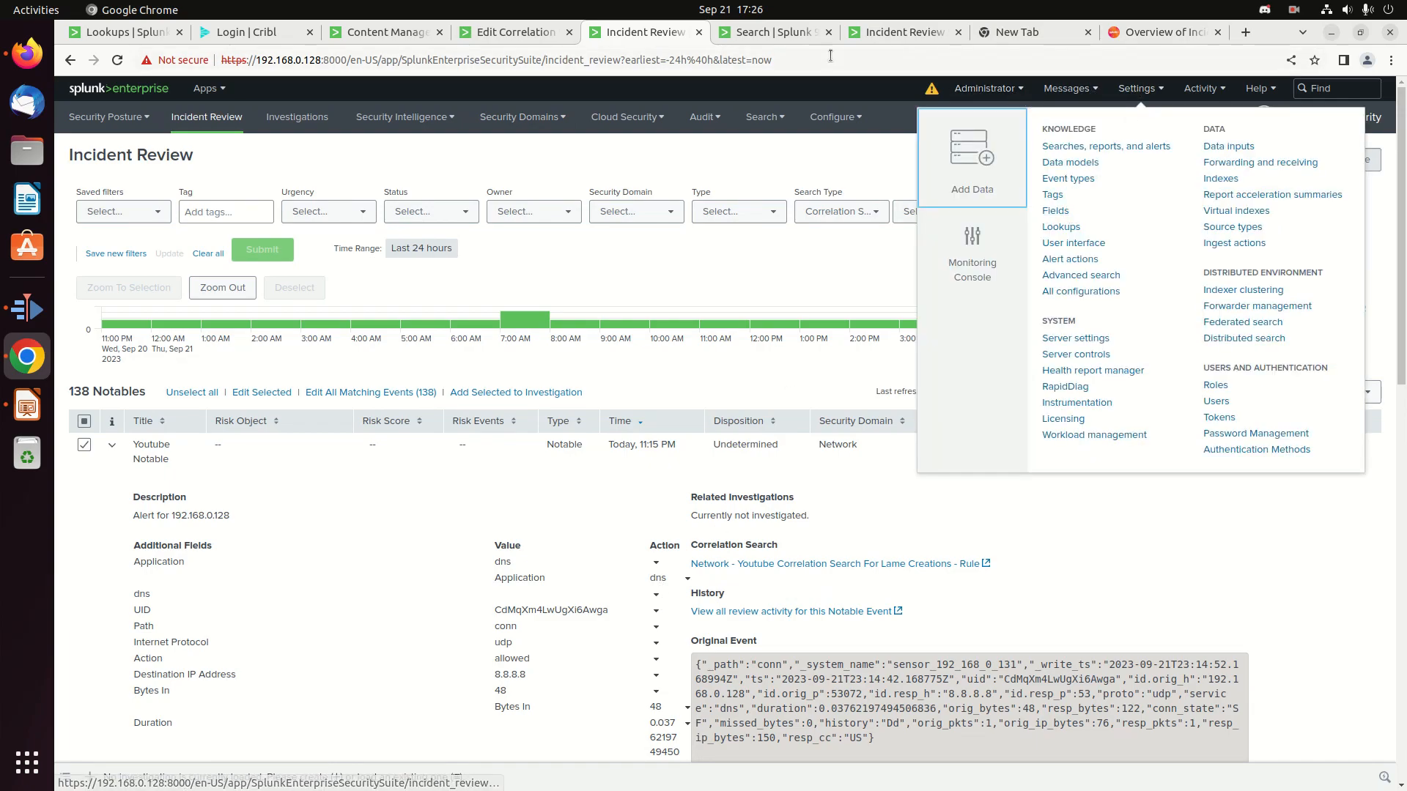
click(773, 31)
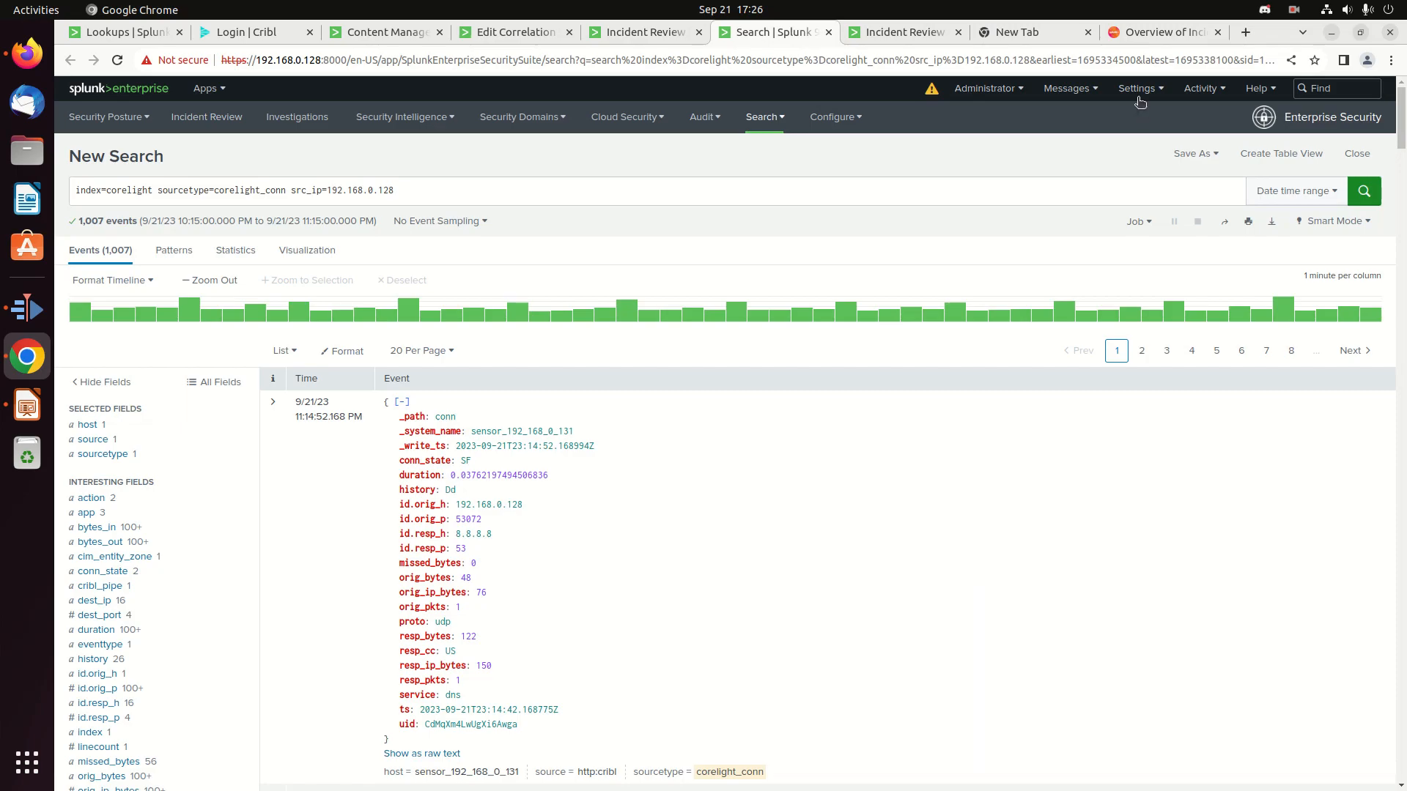
click(1139, 95)
click(1063, 211)
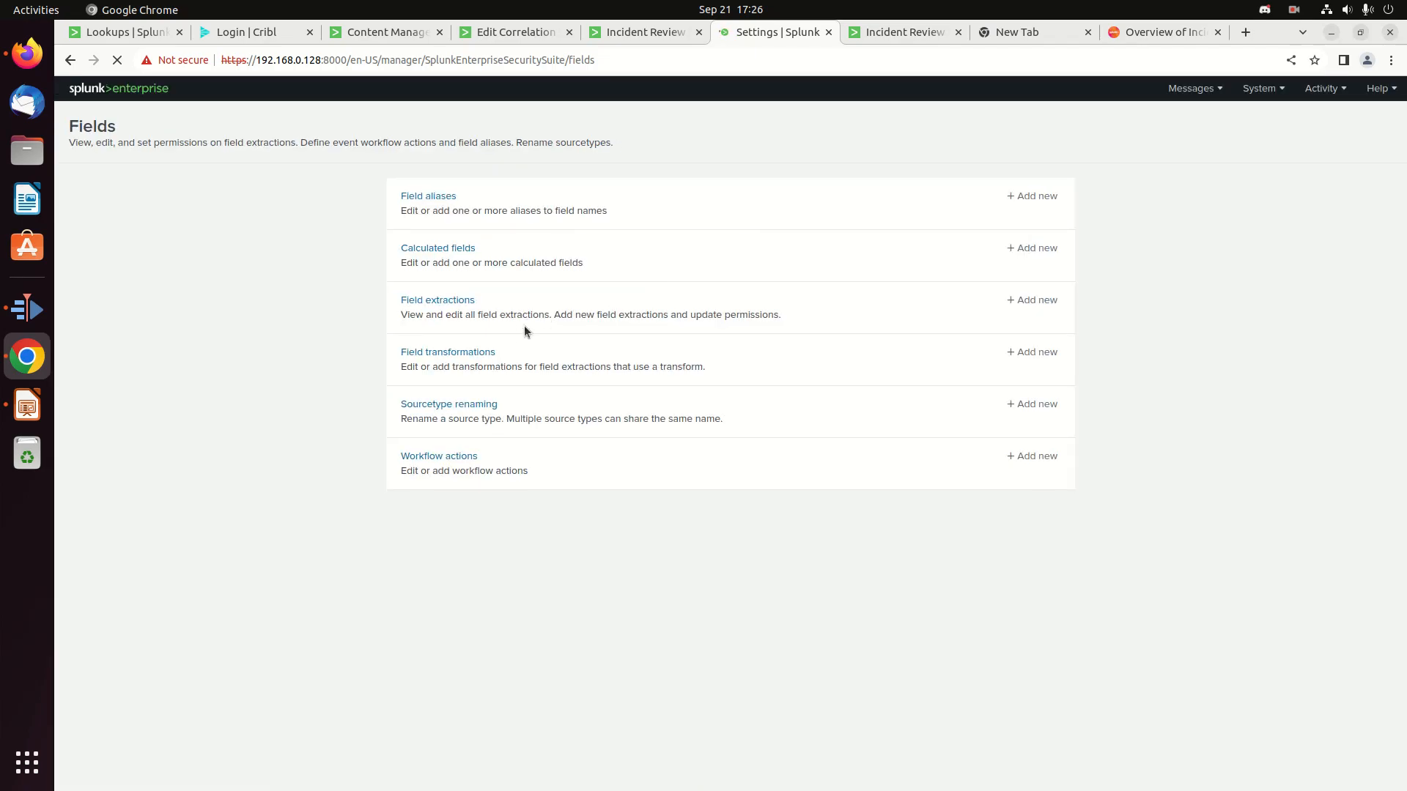
click(452, 457)
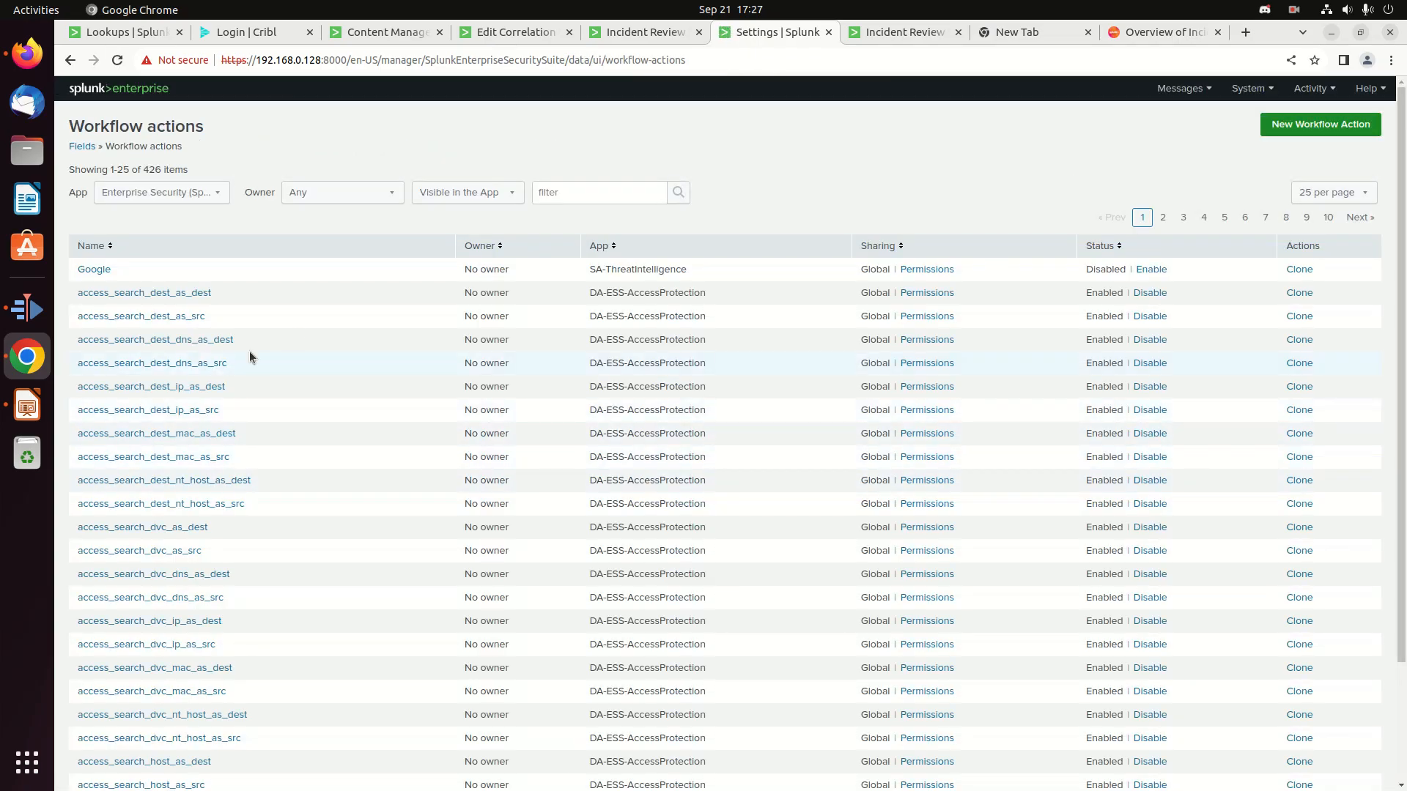
Look at the link configuration and URI setting in a blank new workflow action form, then cancel the form
click(1337, 127)
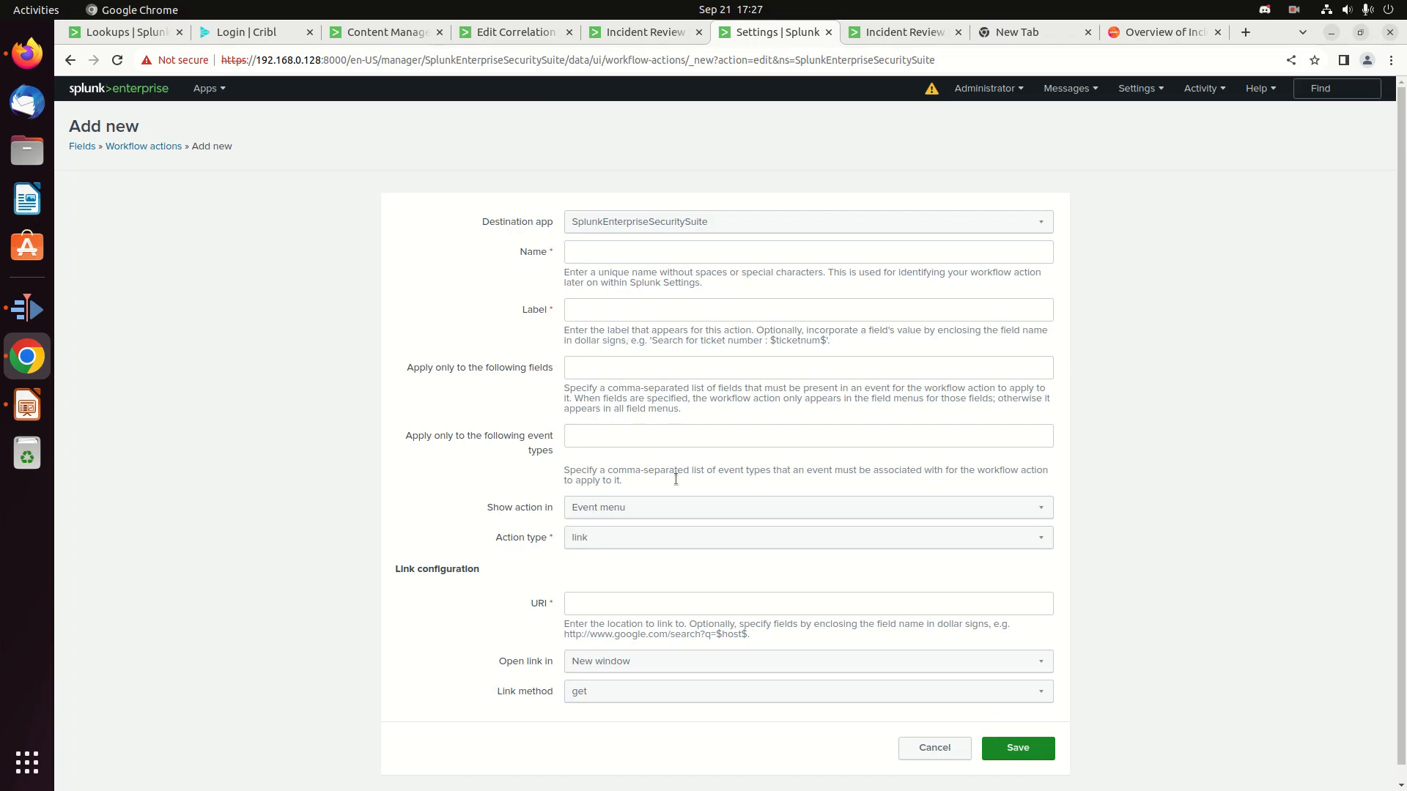
click(634, 598)
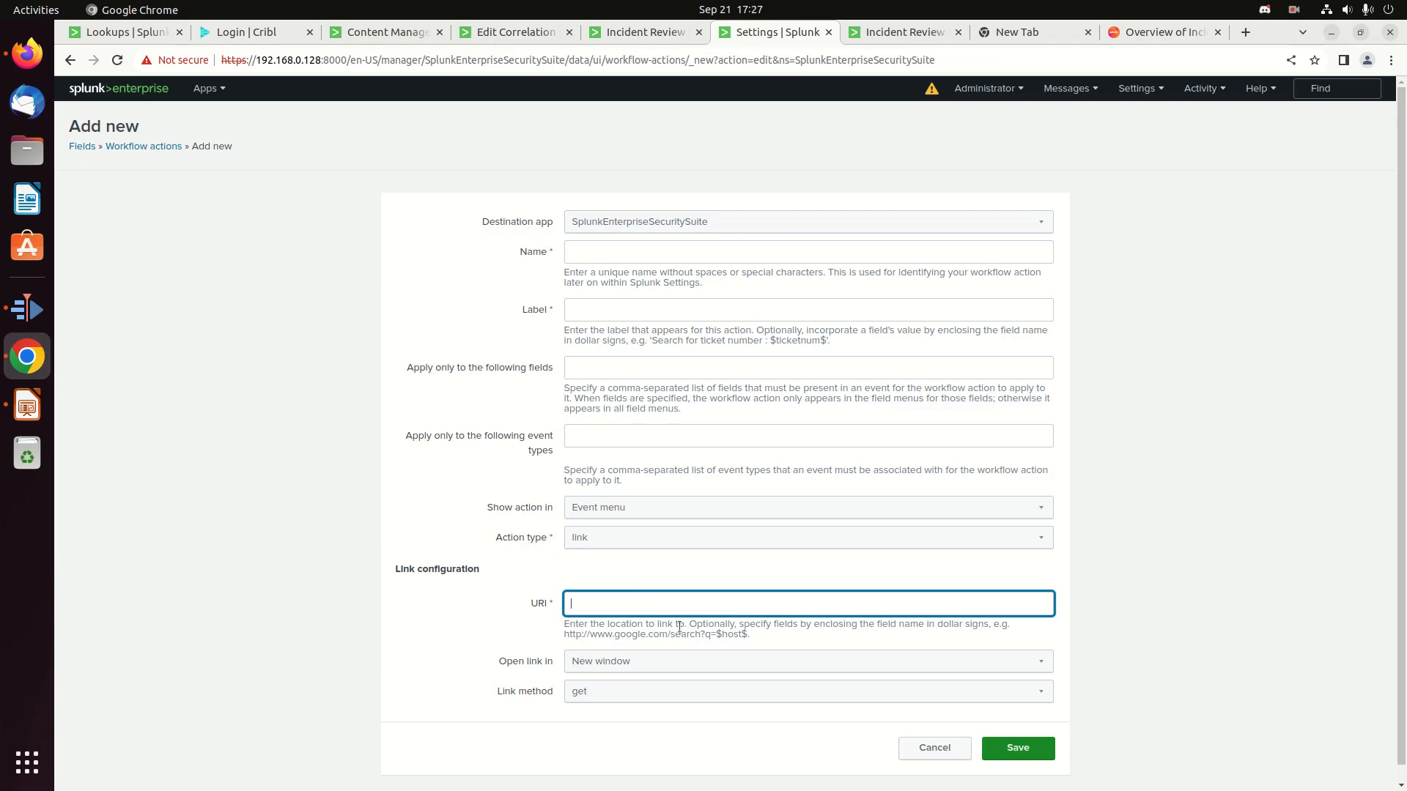
click(934, 755)
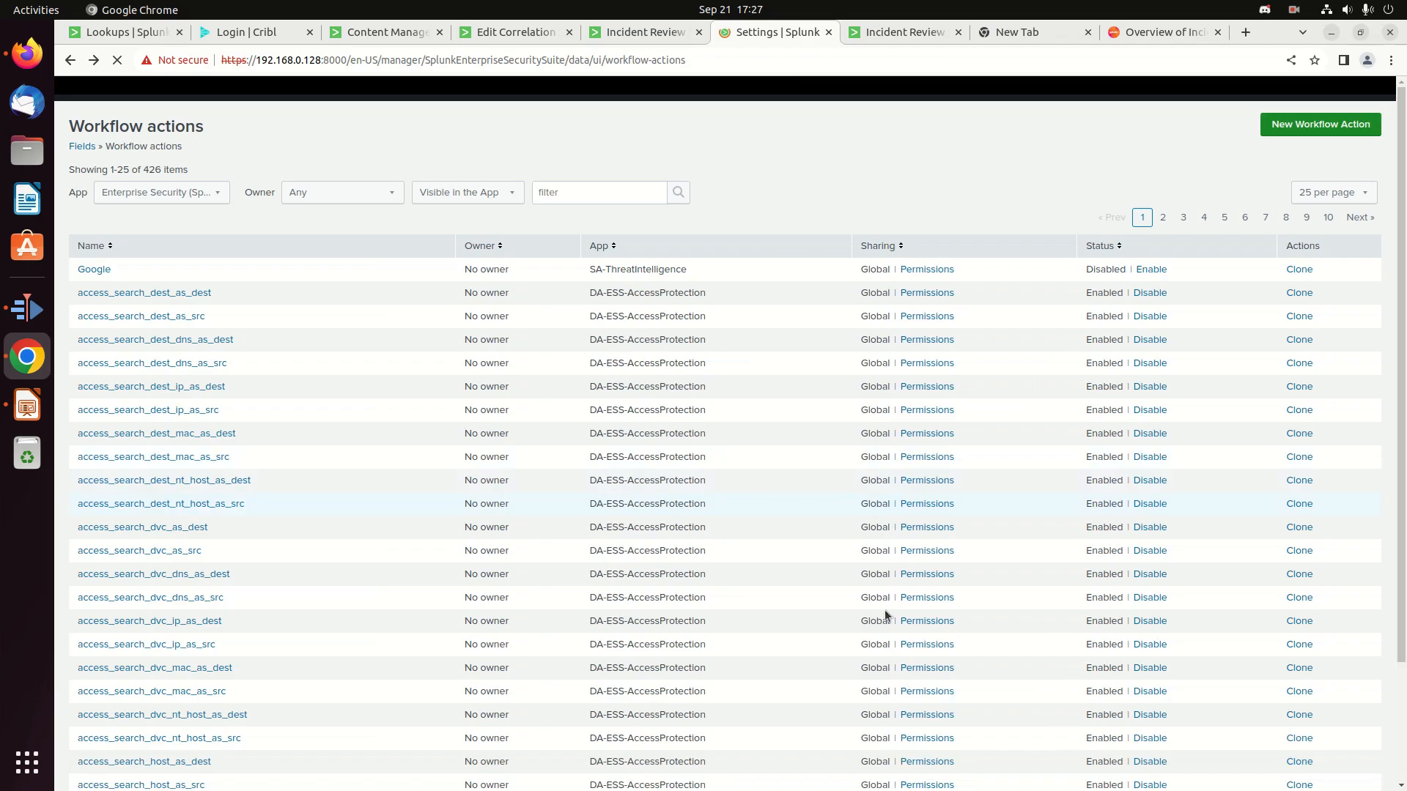
Return to Incident Review and look through the expanded Youtube Notable's fields, original event, drill-down searches and adaptive responses
click(637, 29)
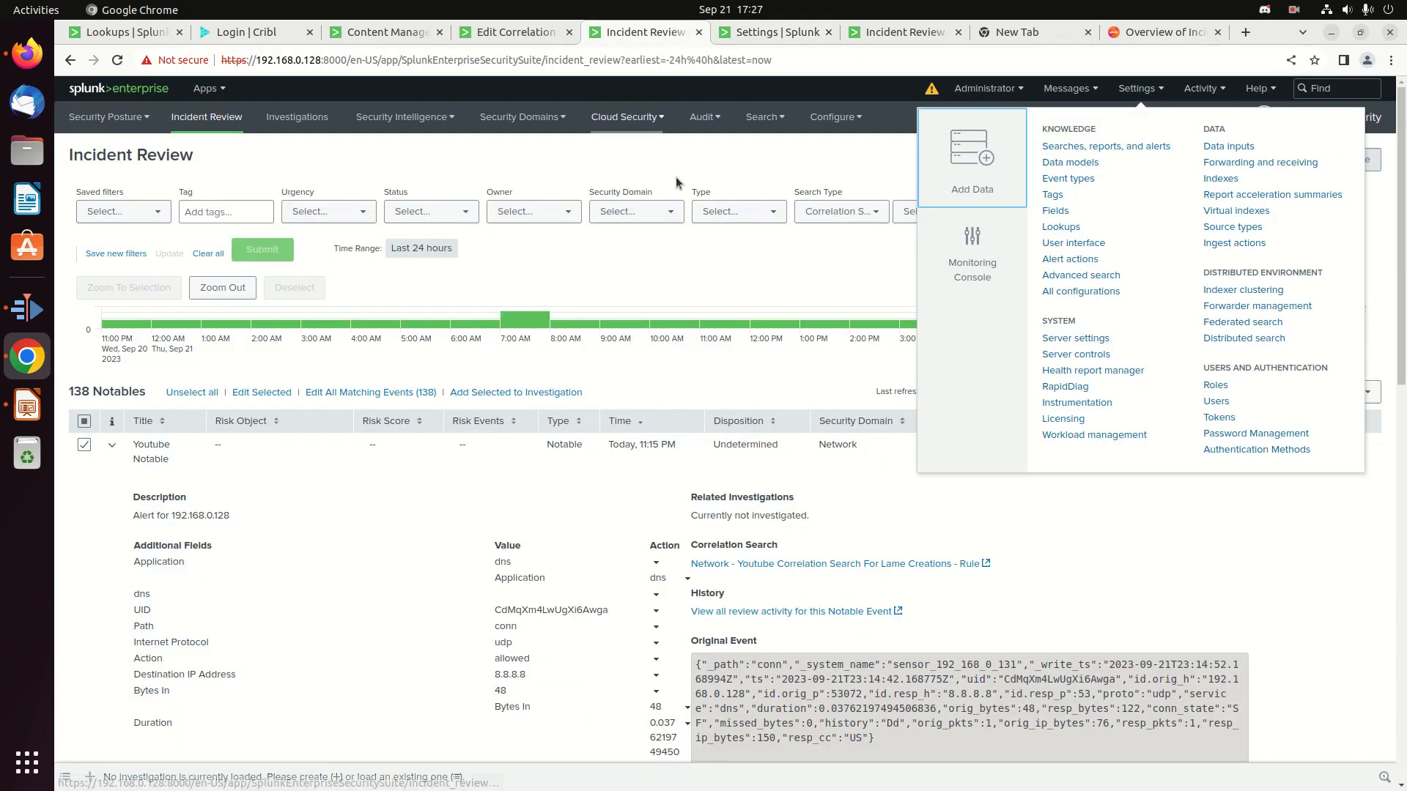
click(718, 277)
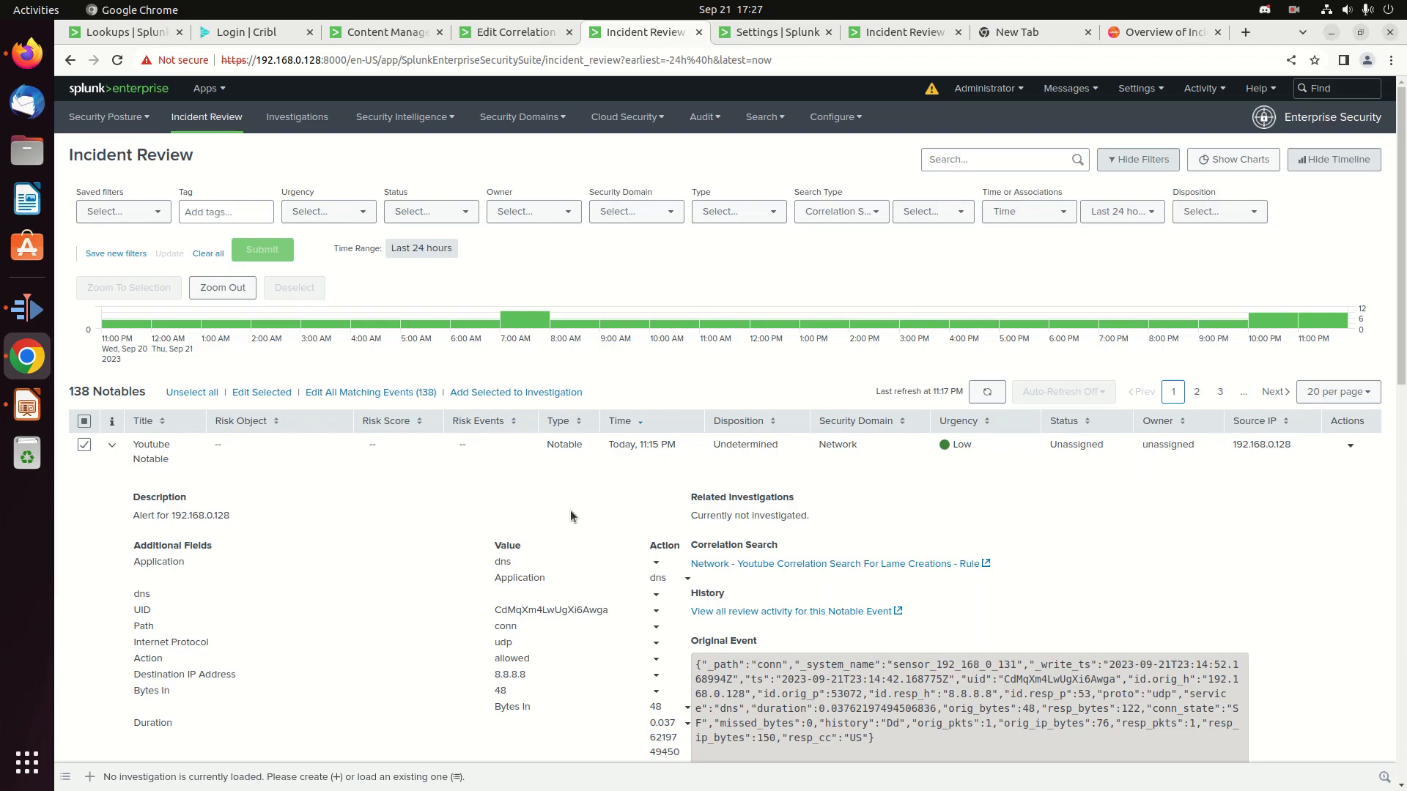
scroll(872, 621, down, 3)
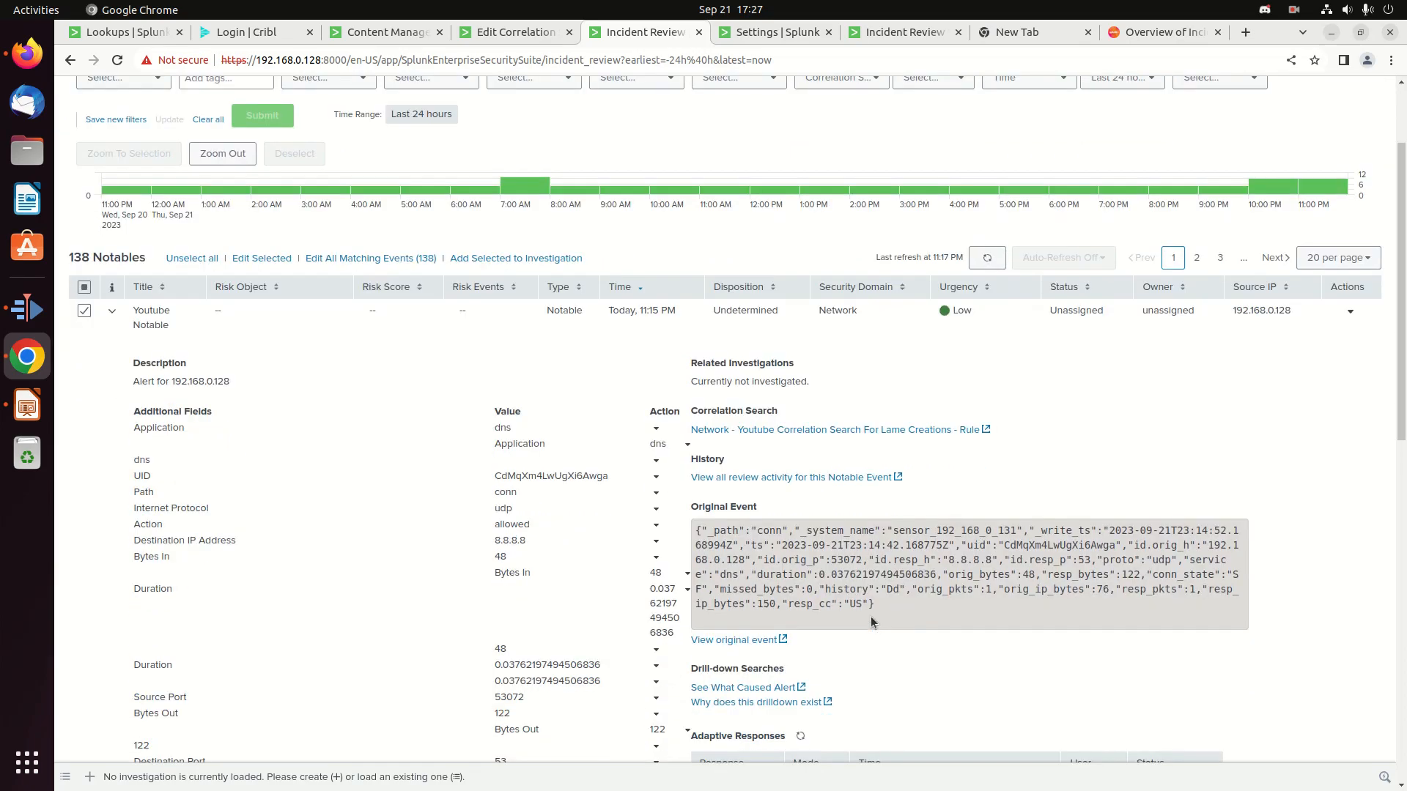
scroll(872, 621, down, 3)
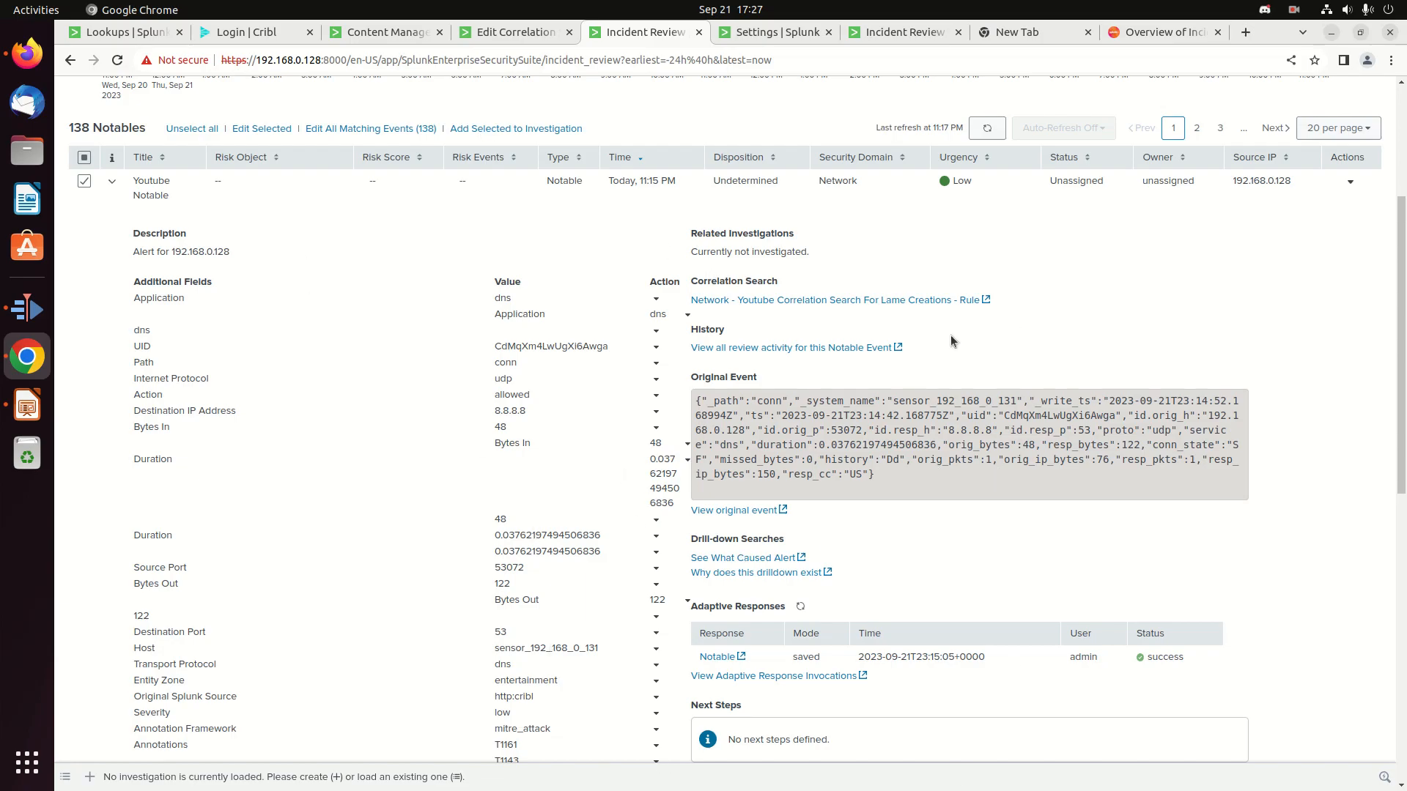
scroll(825, 443, down, 4)
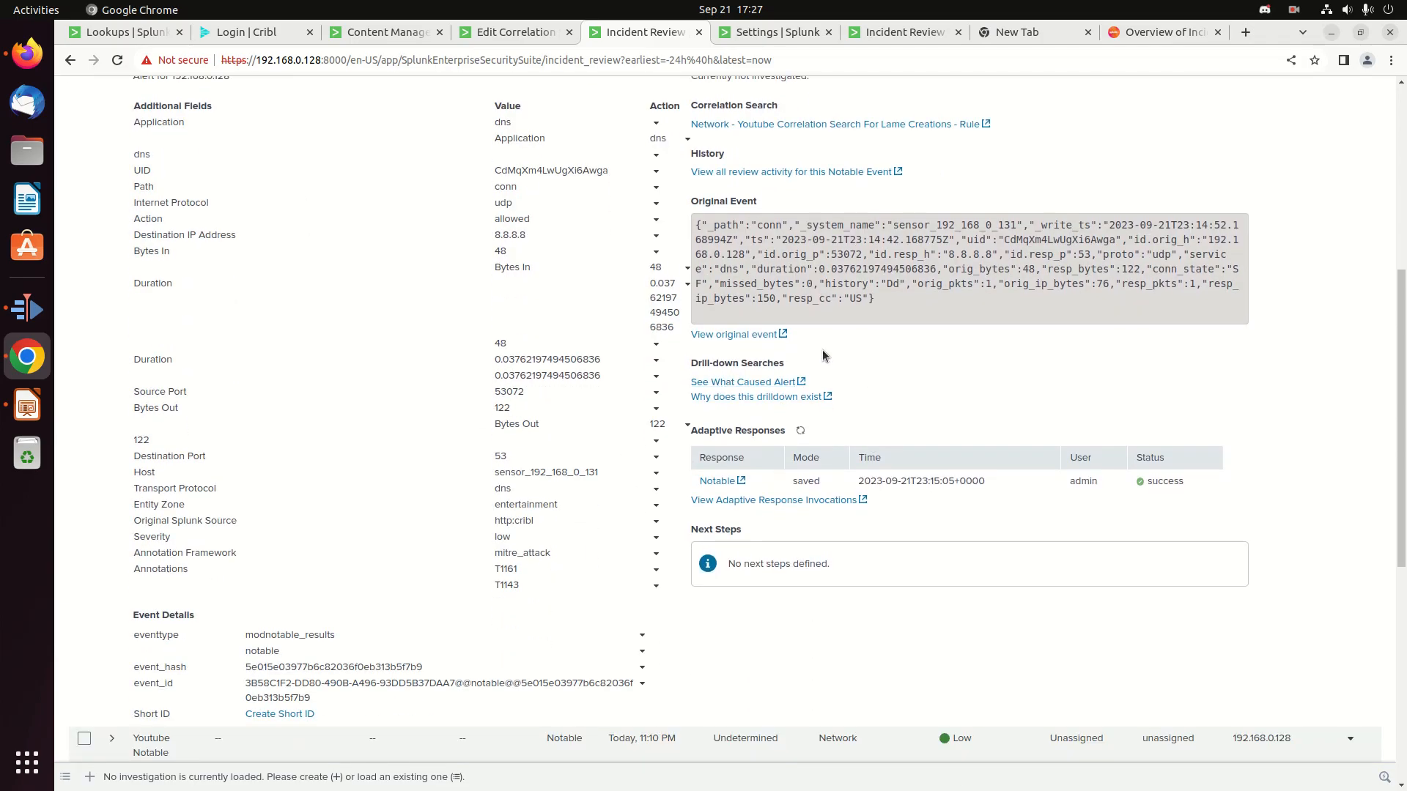
scroll(1012, 562, up, 2)
scroll(1012, 562, up, 3)
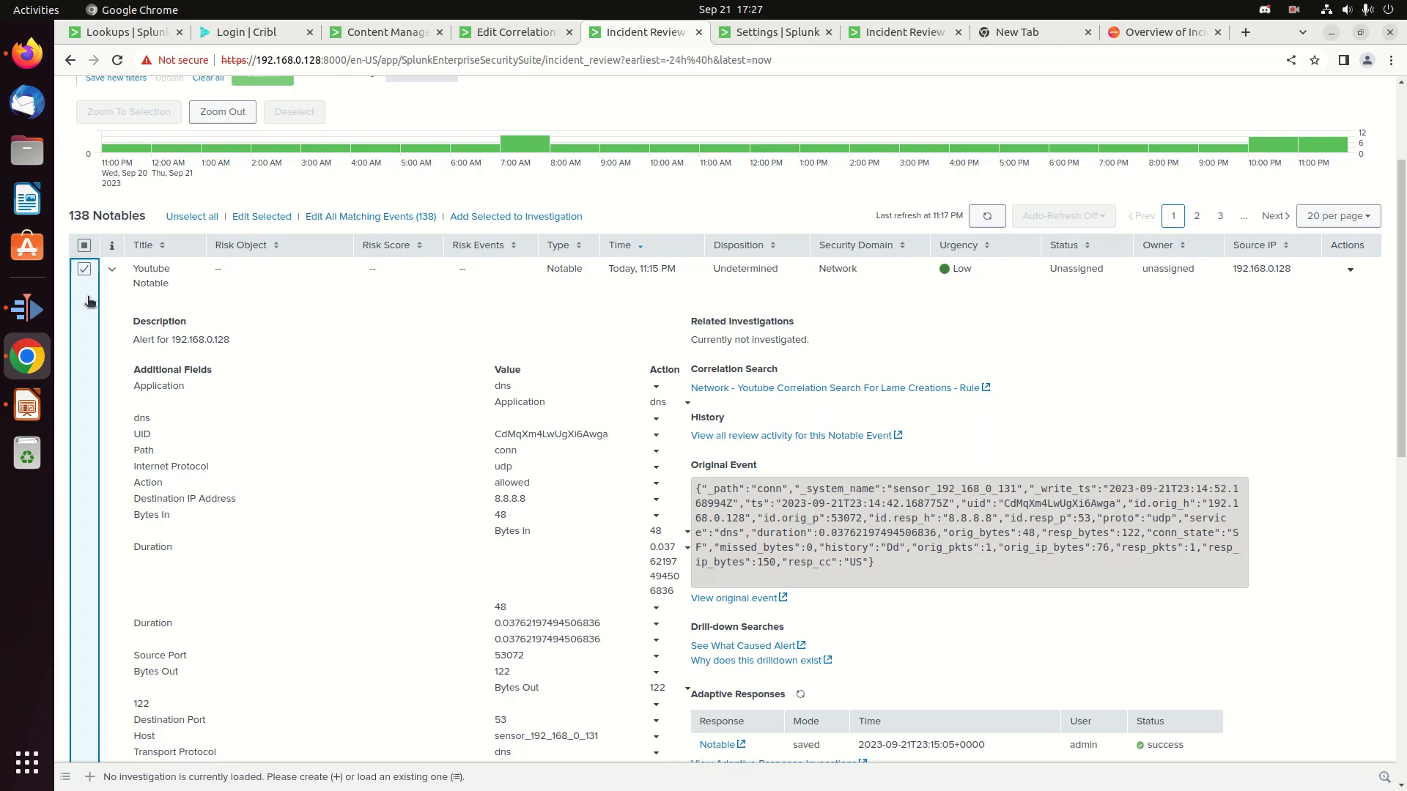
Try out deselecting and selecting all notables on the page, ending with only the 11:15 PM Youtube Notable selected
click(83, 269)
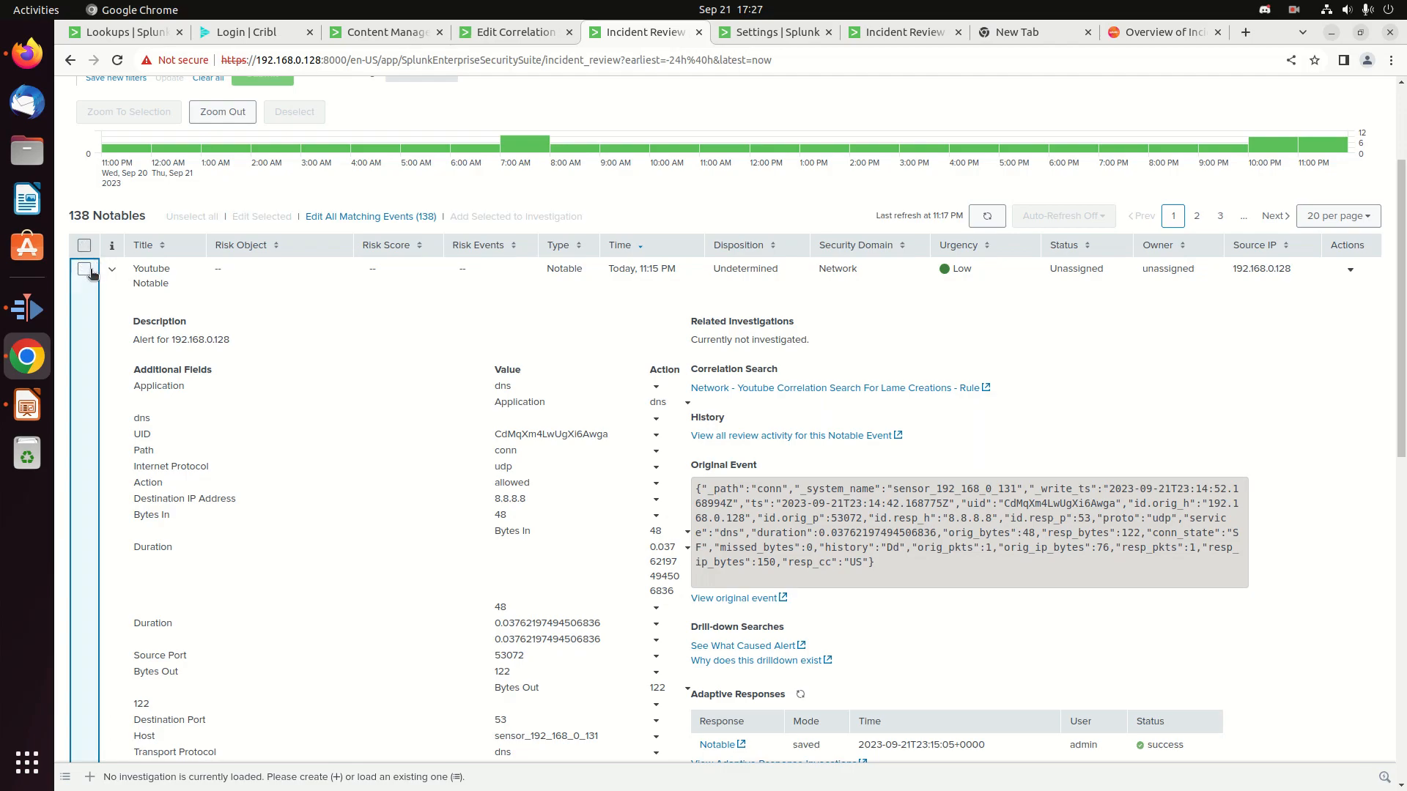
click(93, 268)
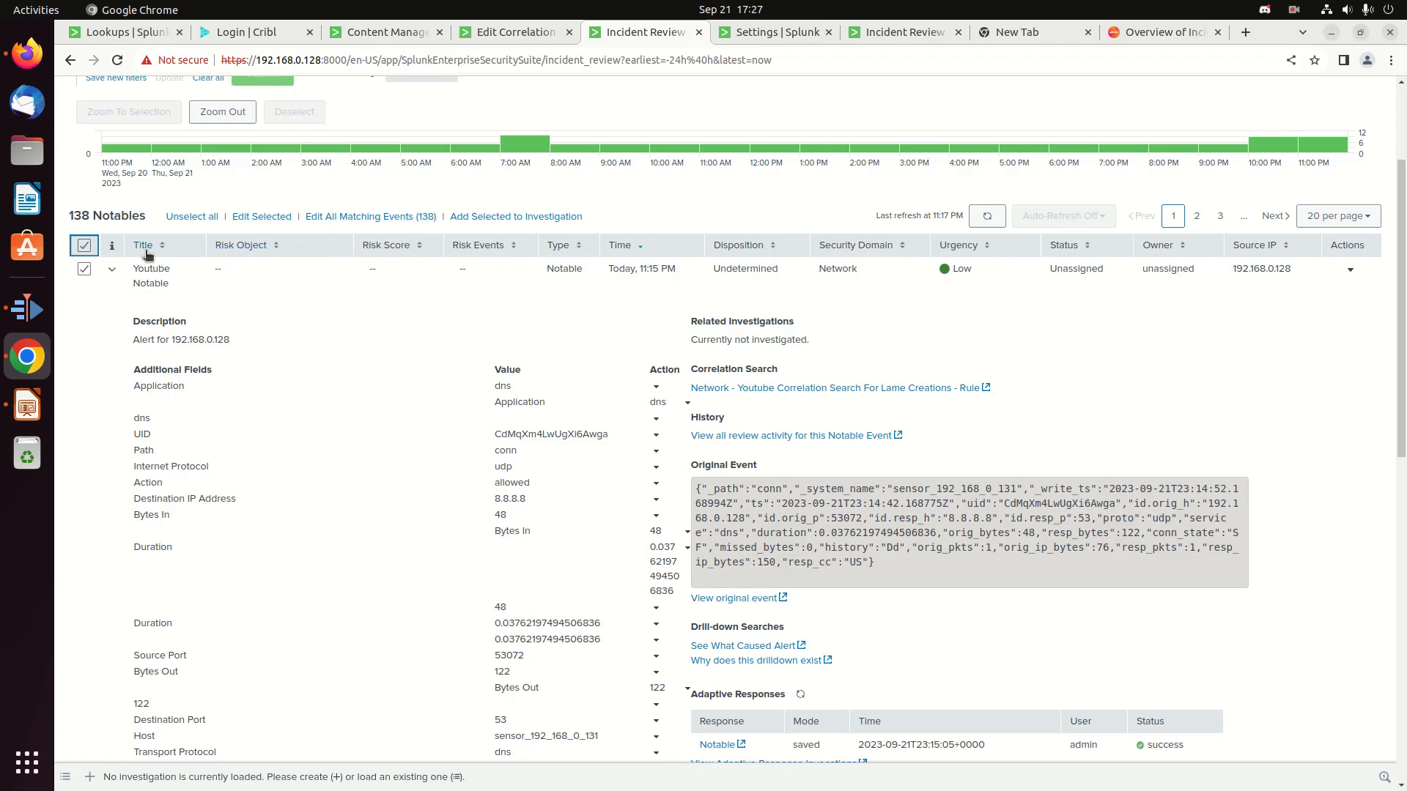
click(84, 247)
scroll(359, 315, up, 3)
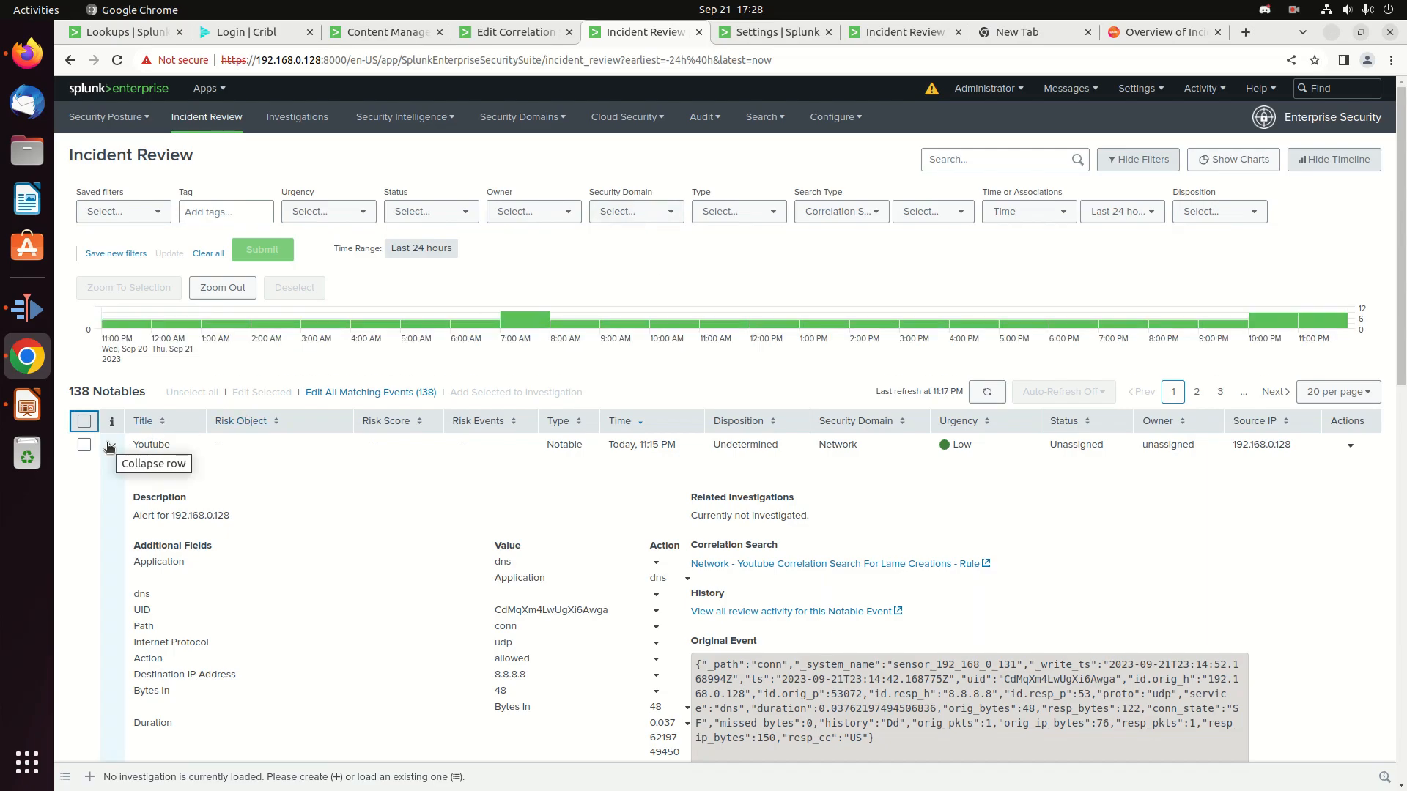
click(84, 445)
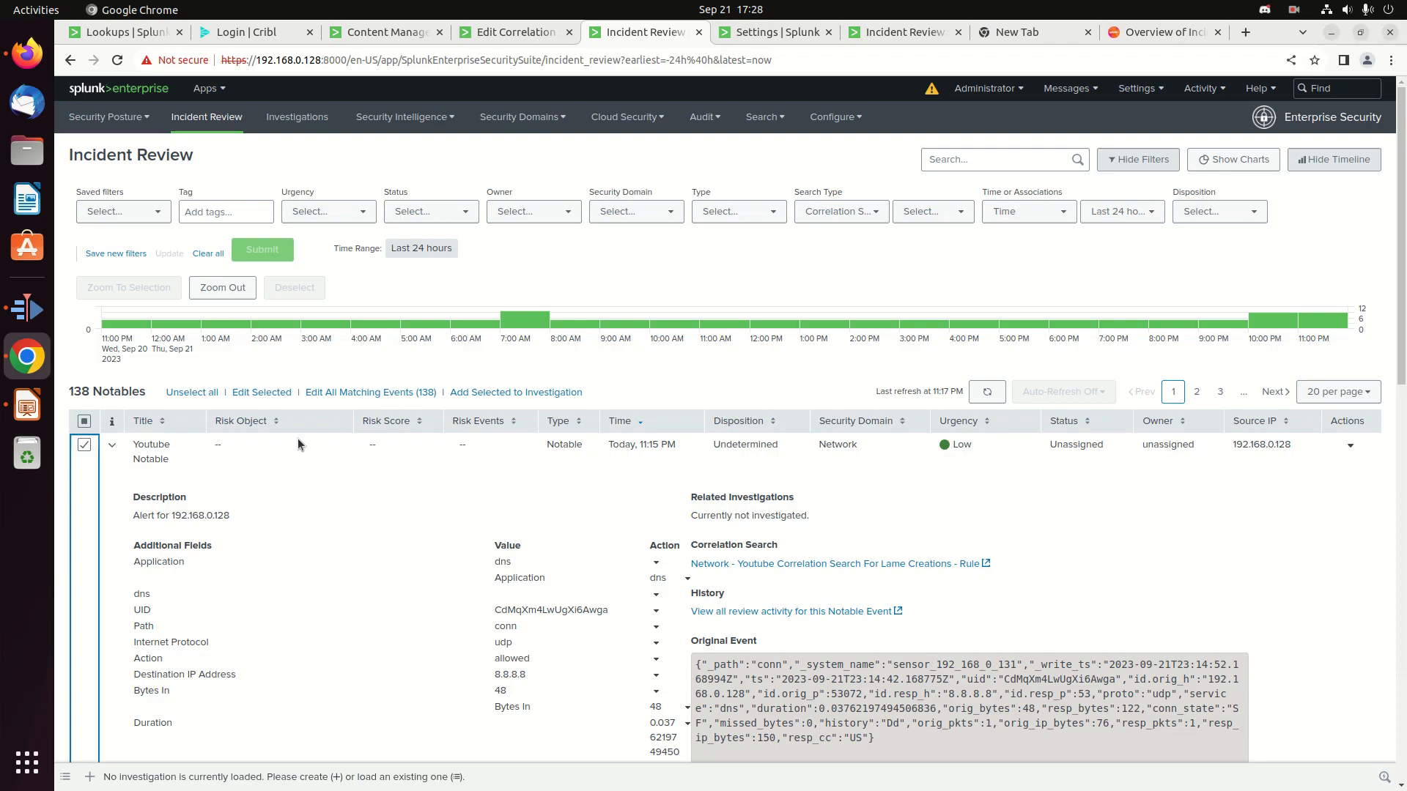
Edit the selected 11:15 PM Youtube Notable, setting its status to Resolved, urgency to Low and owner to Administrator
scroll(119, 524, down, 3)
scroll(218, 556, up, 7)
scroll(142, 555, down, 1)
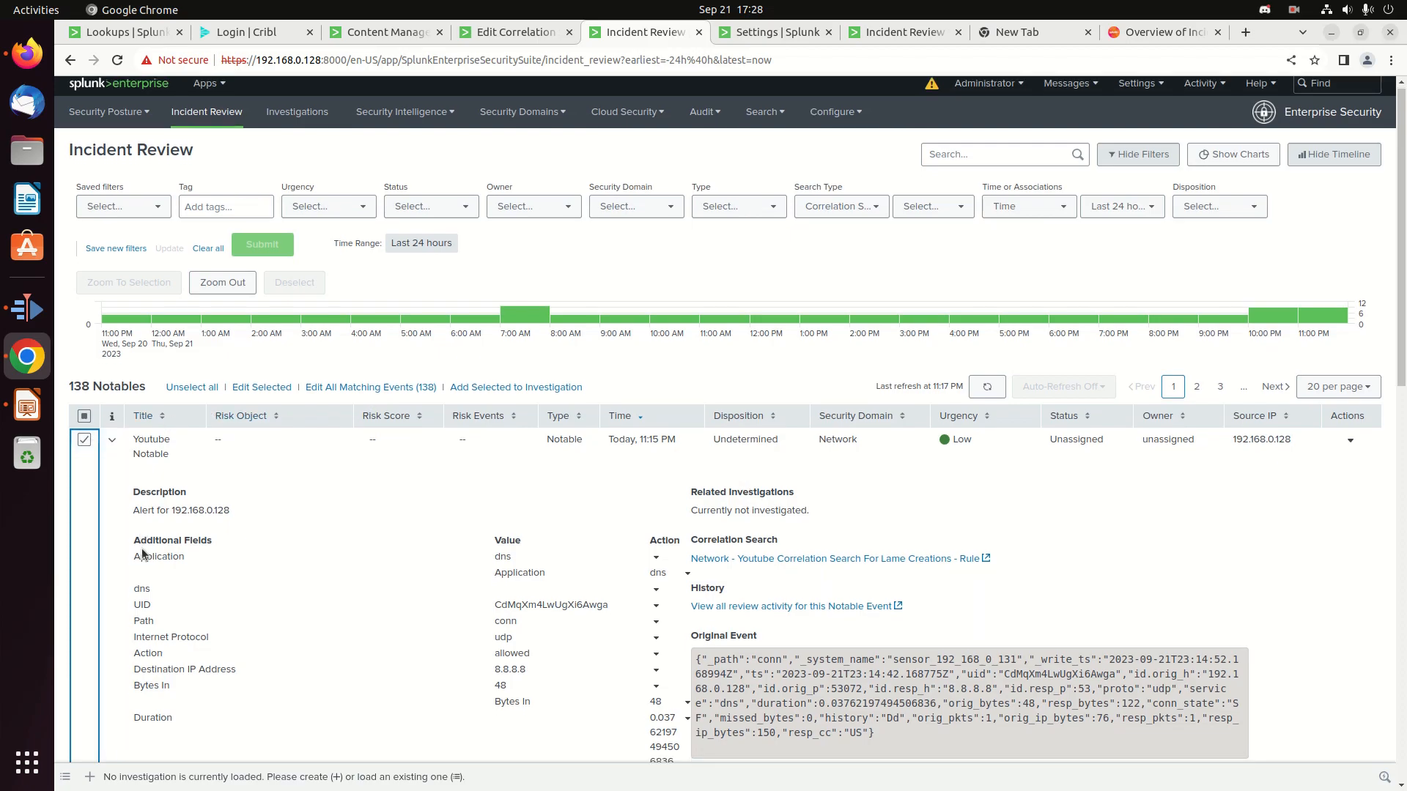
scroll(142, 555, down, 10)
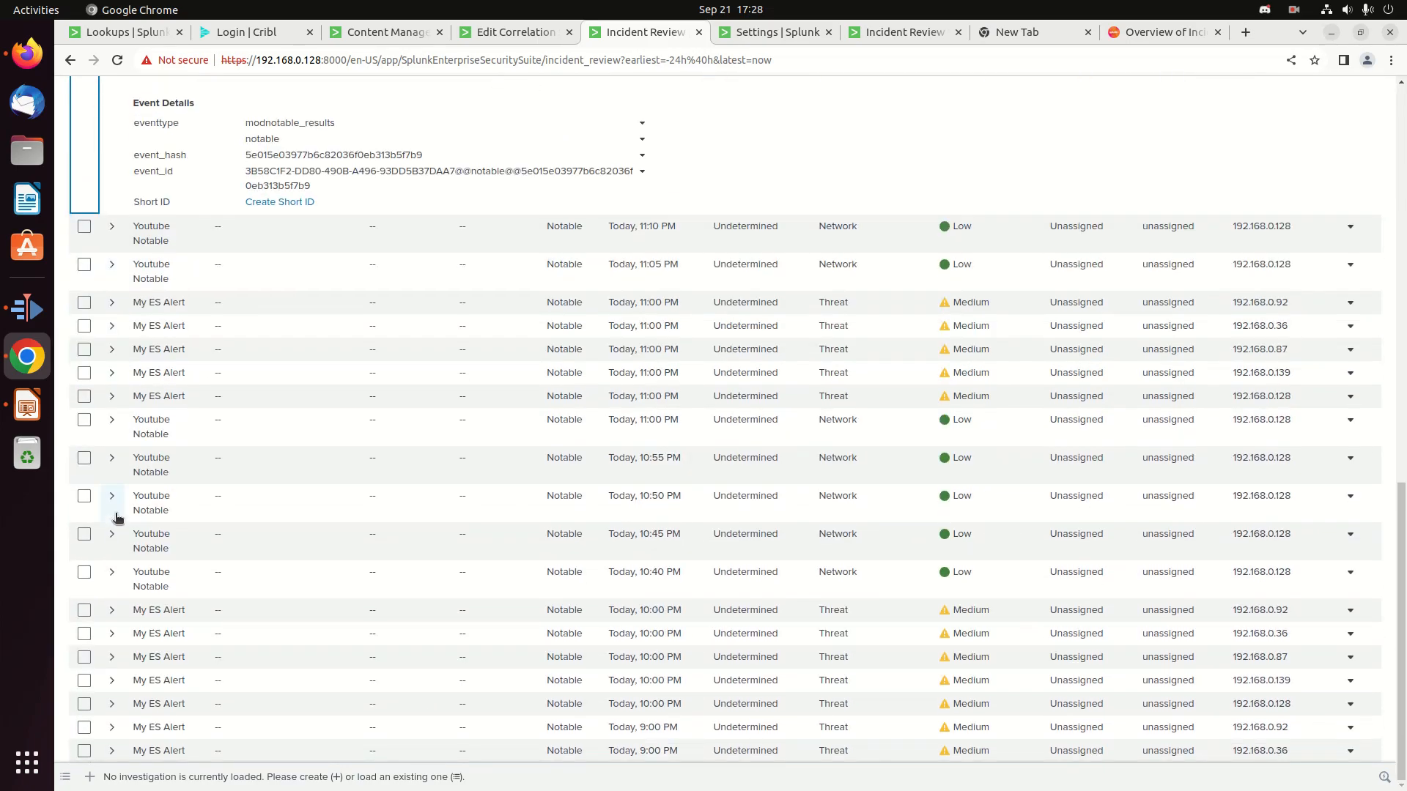
scroll(309, 578, up, 10)
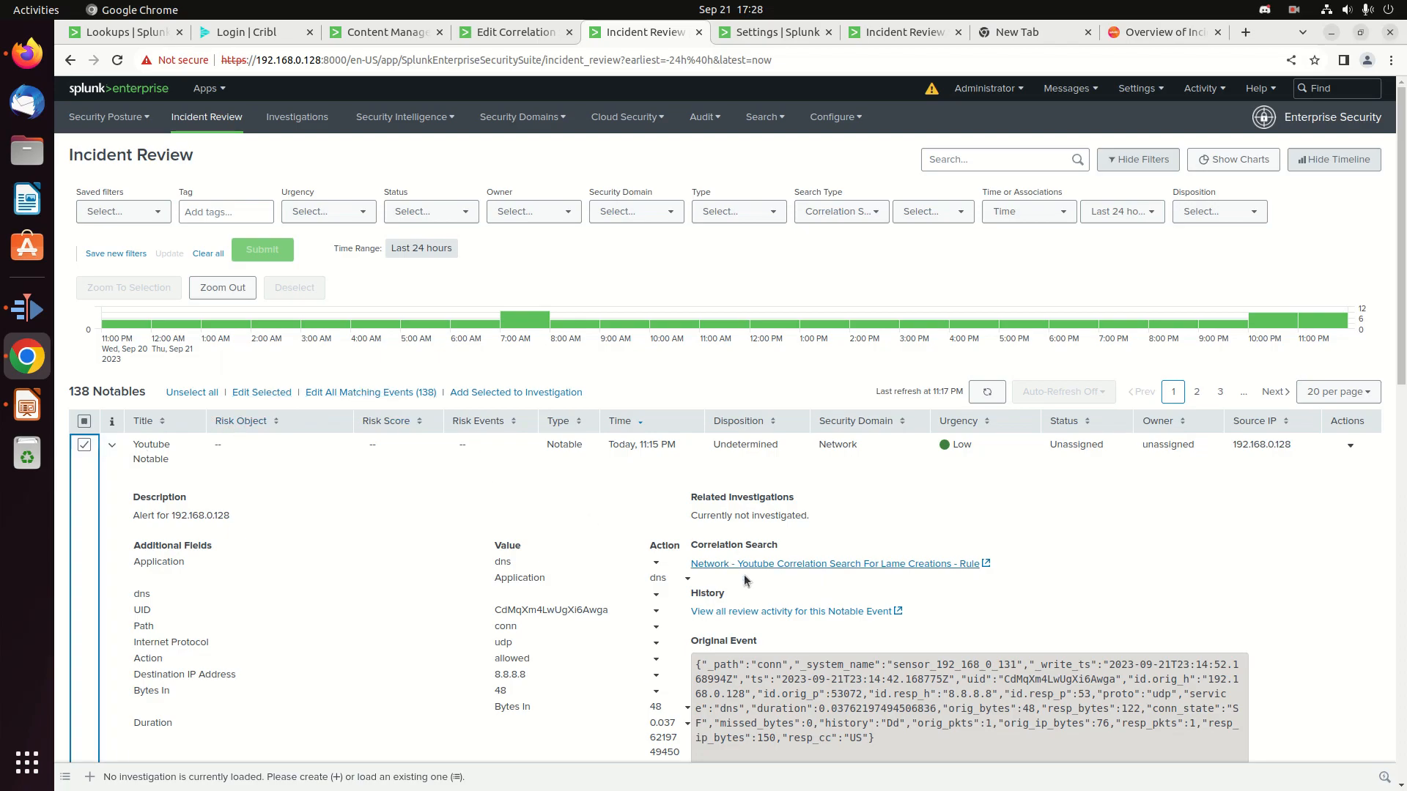
click(254, 393)
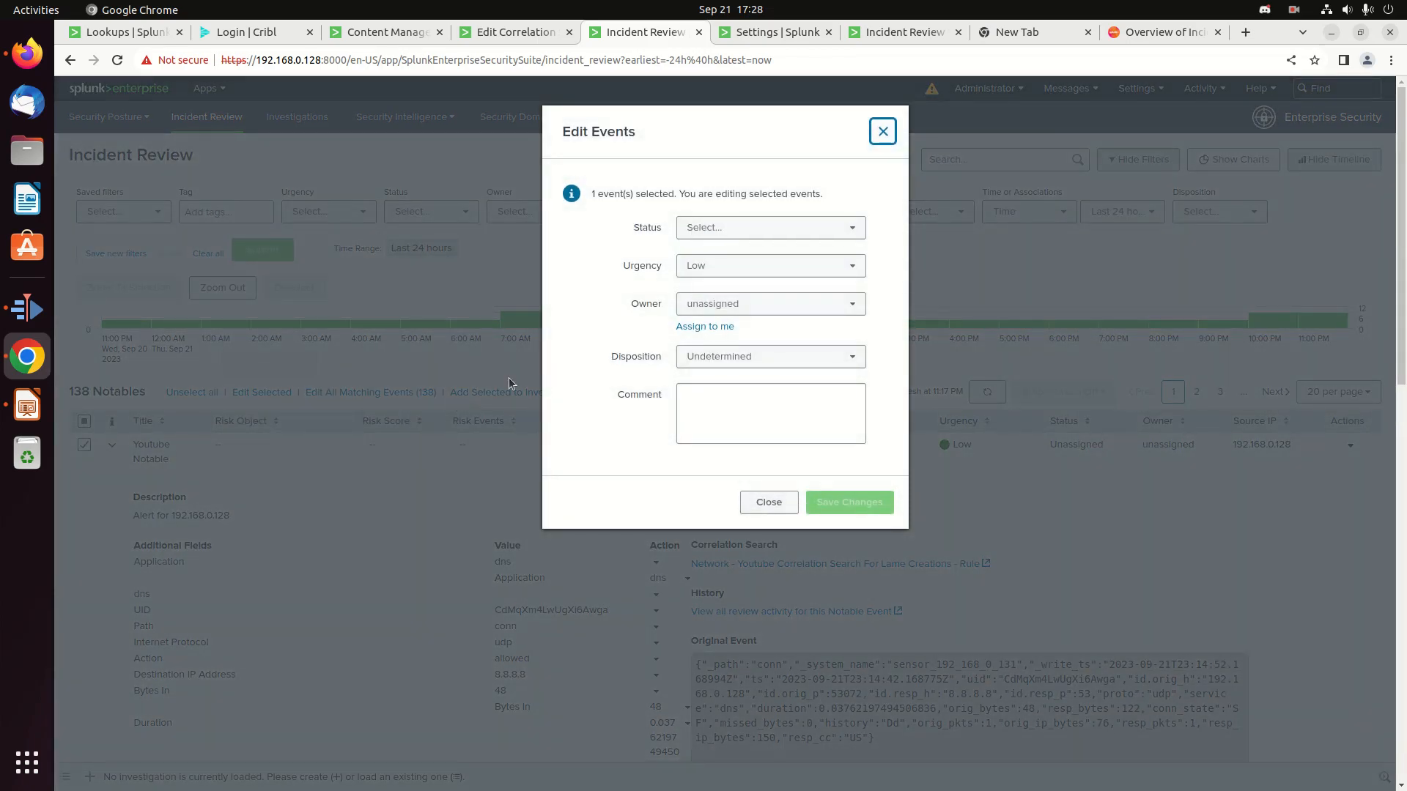
click(768, 229)
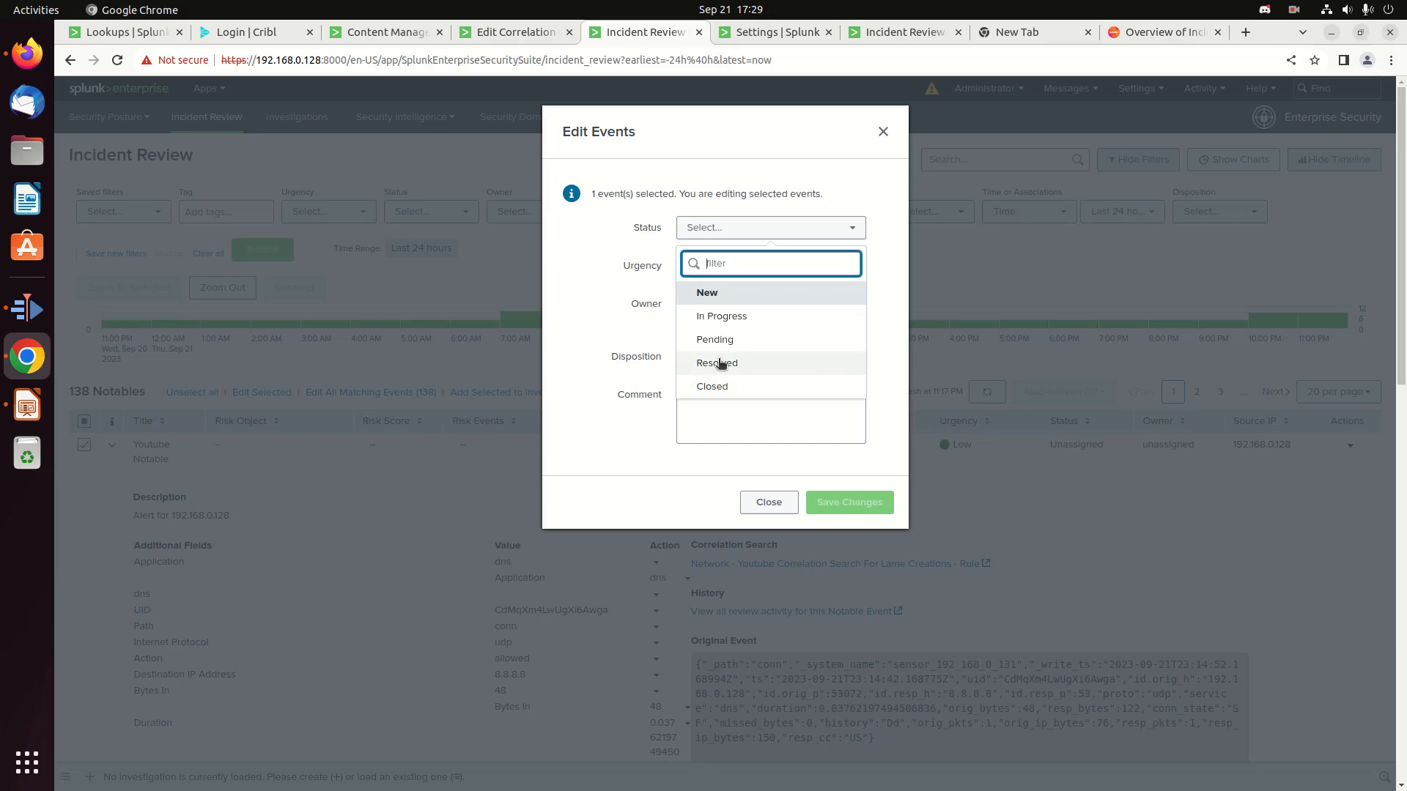
click(718, 363)
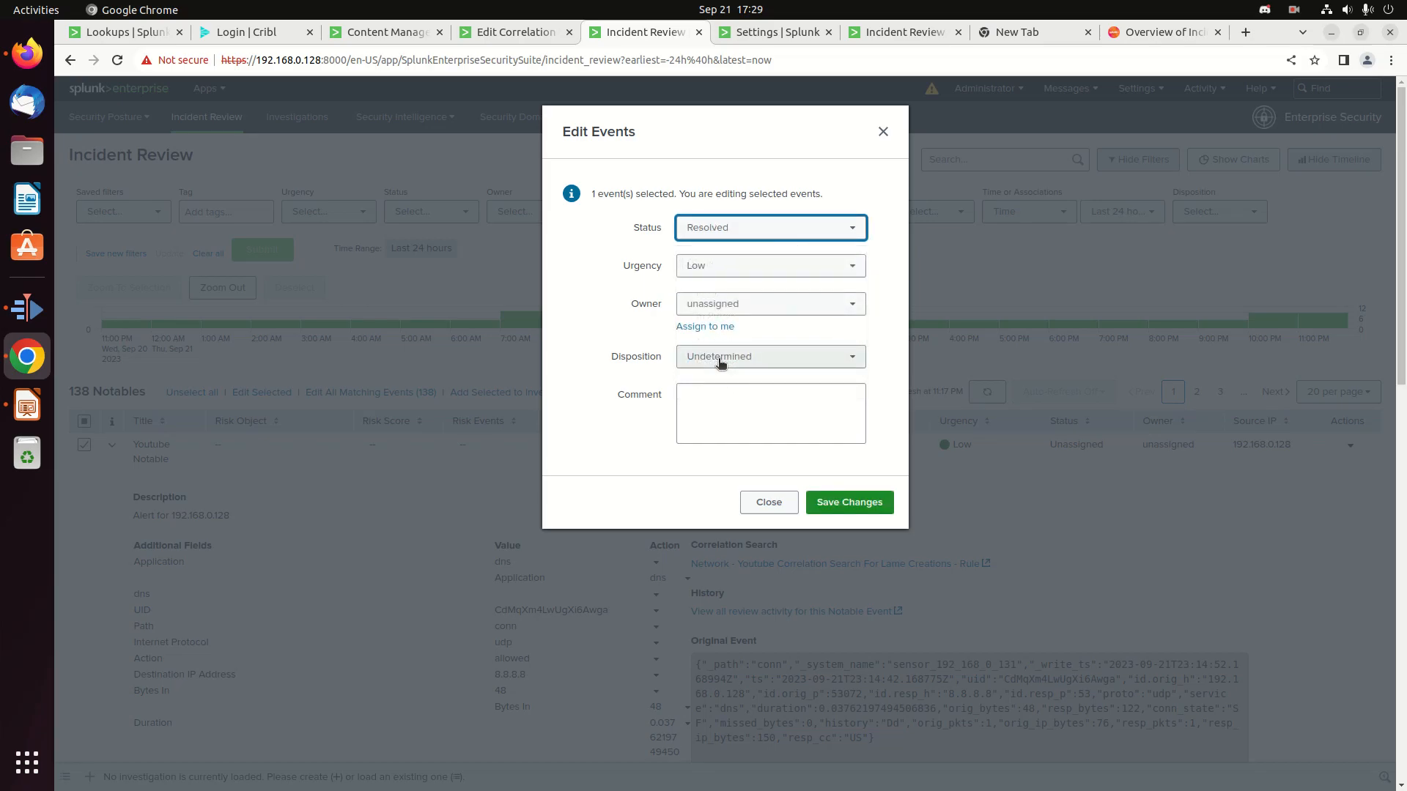
click(802, 265)
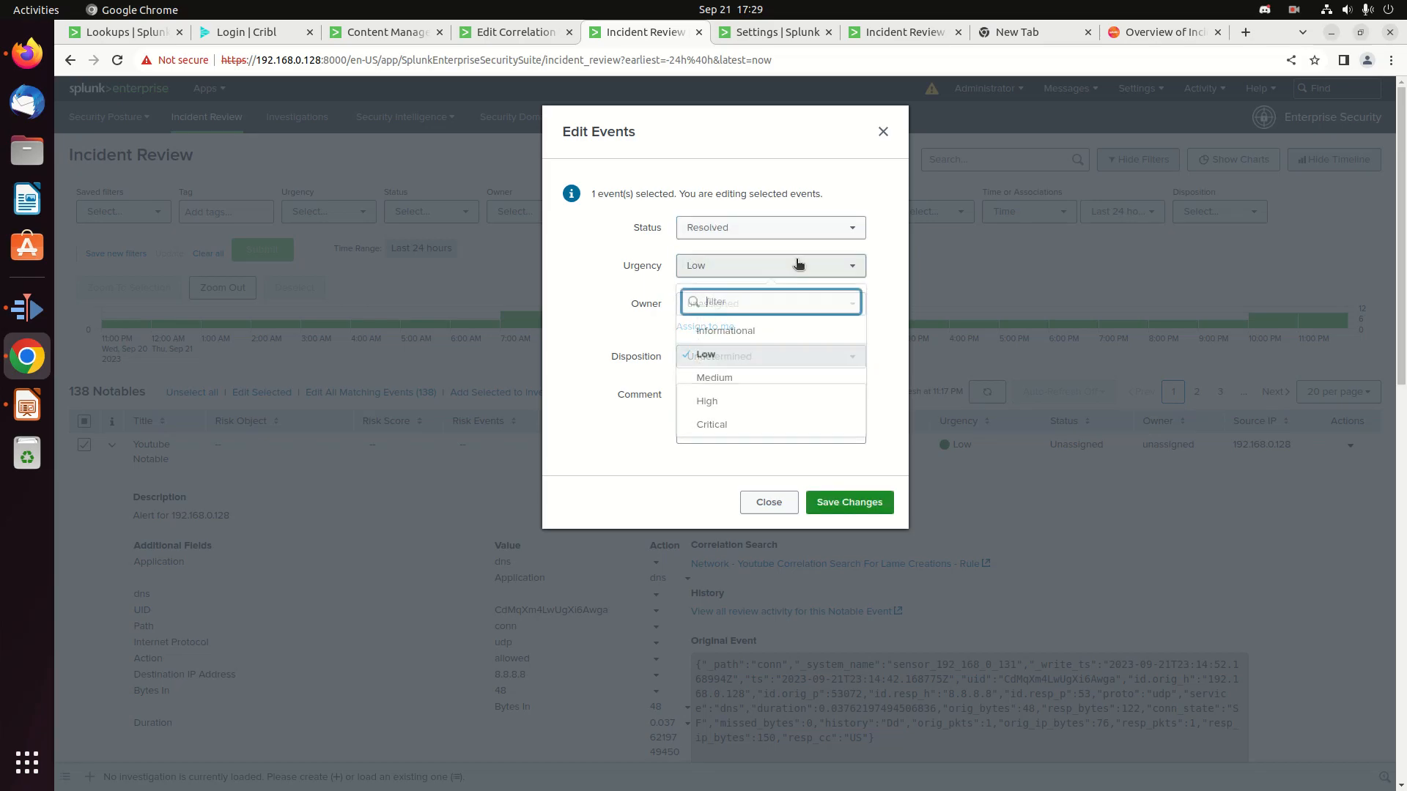
click(717, 355)
click(759, 304)
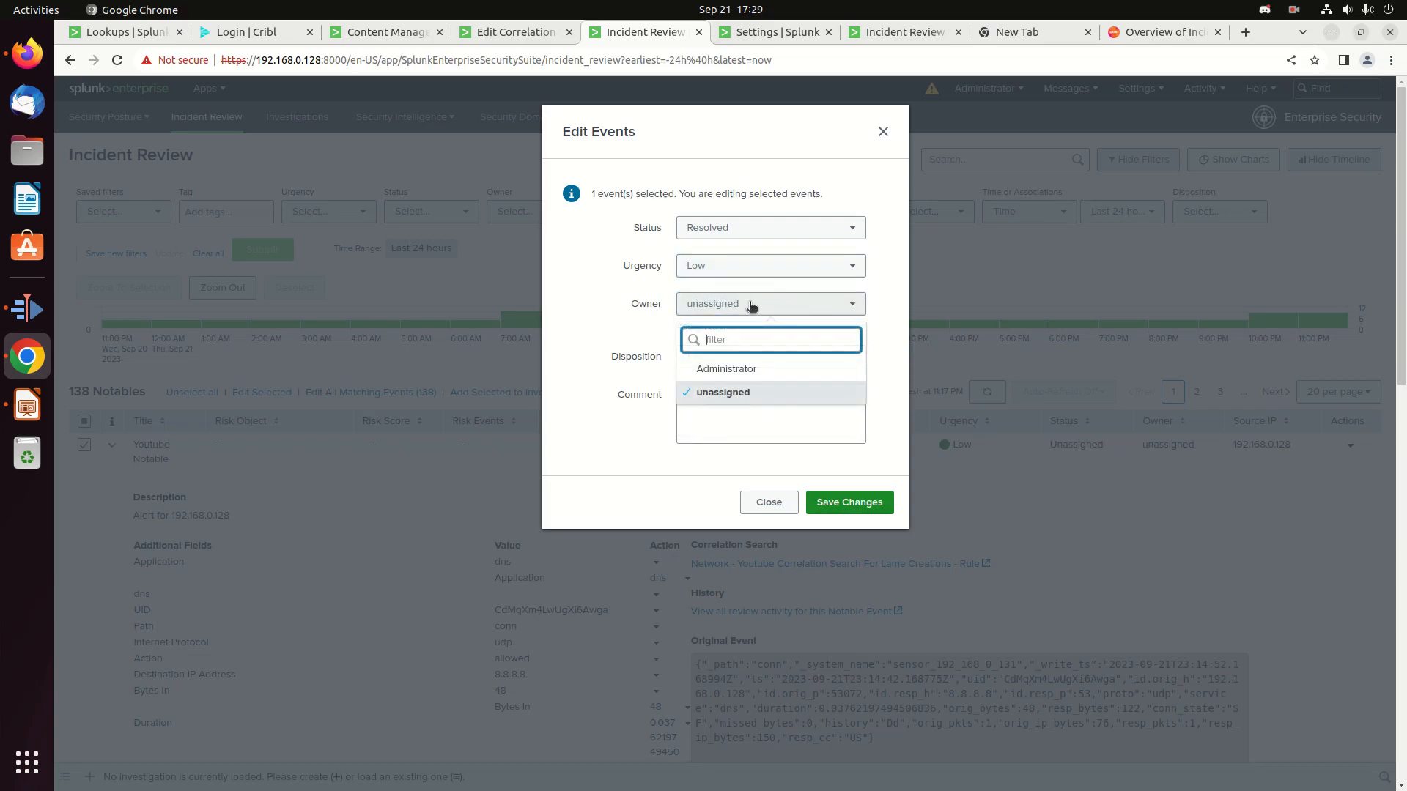
click(726, 369)
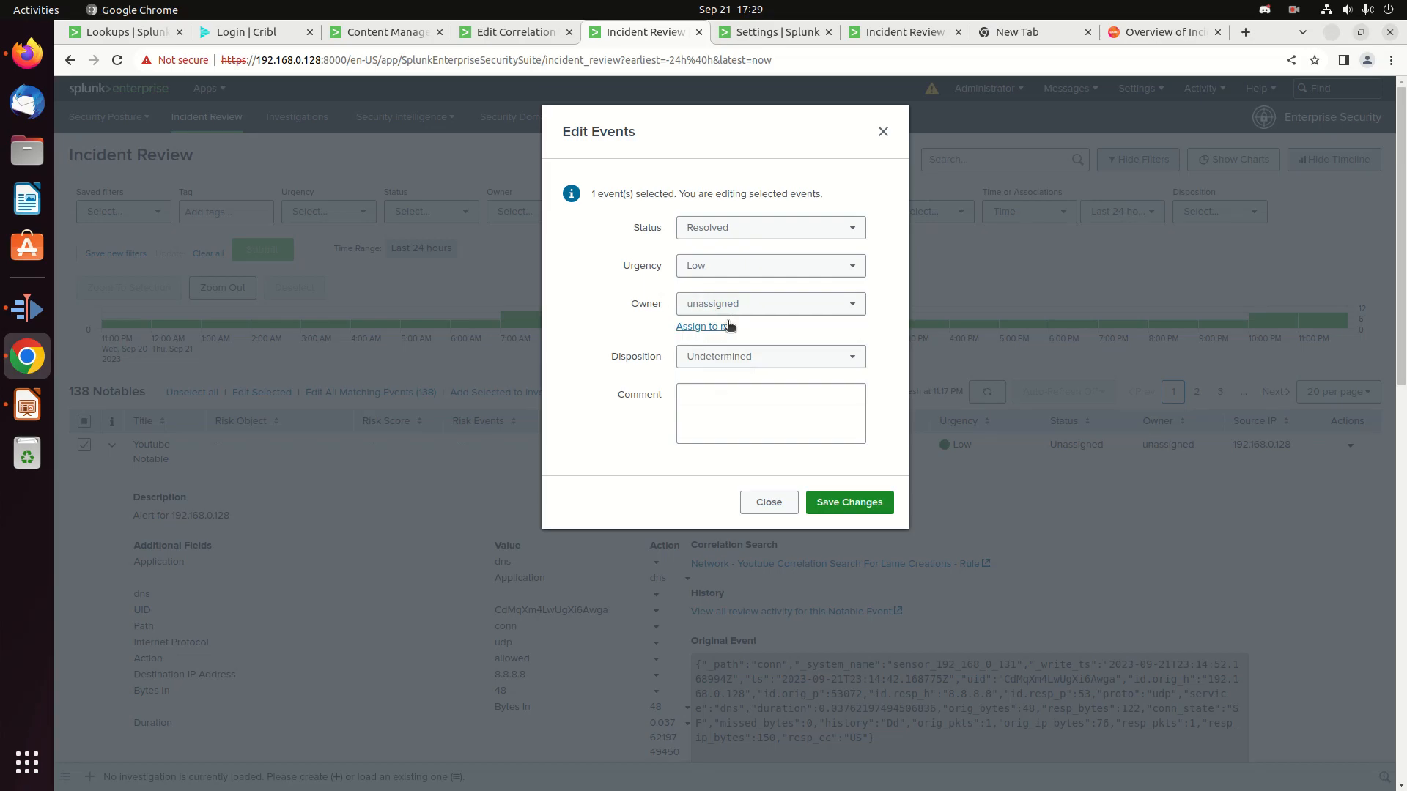
Set the notable's disposition to False Positive - Incorrect Analytic Logic
click(784, 359)
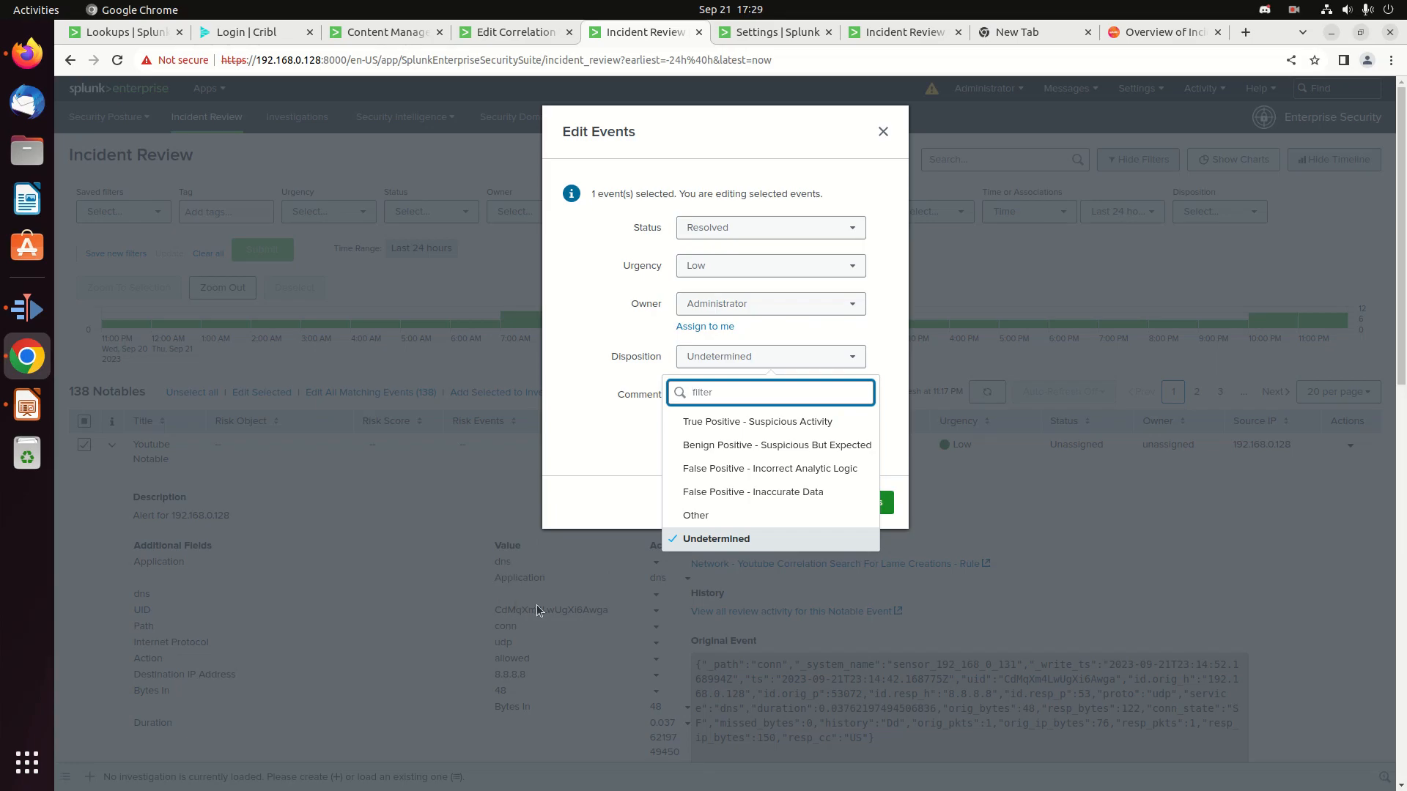
click(738, 472)
click(718, 403)
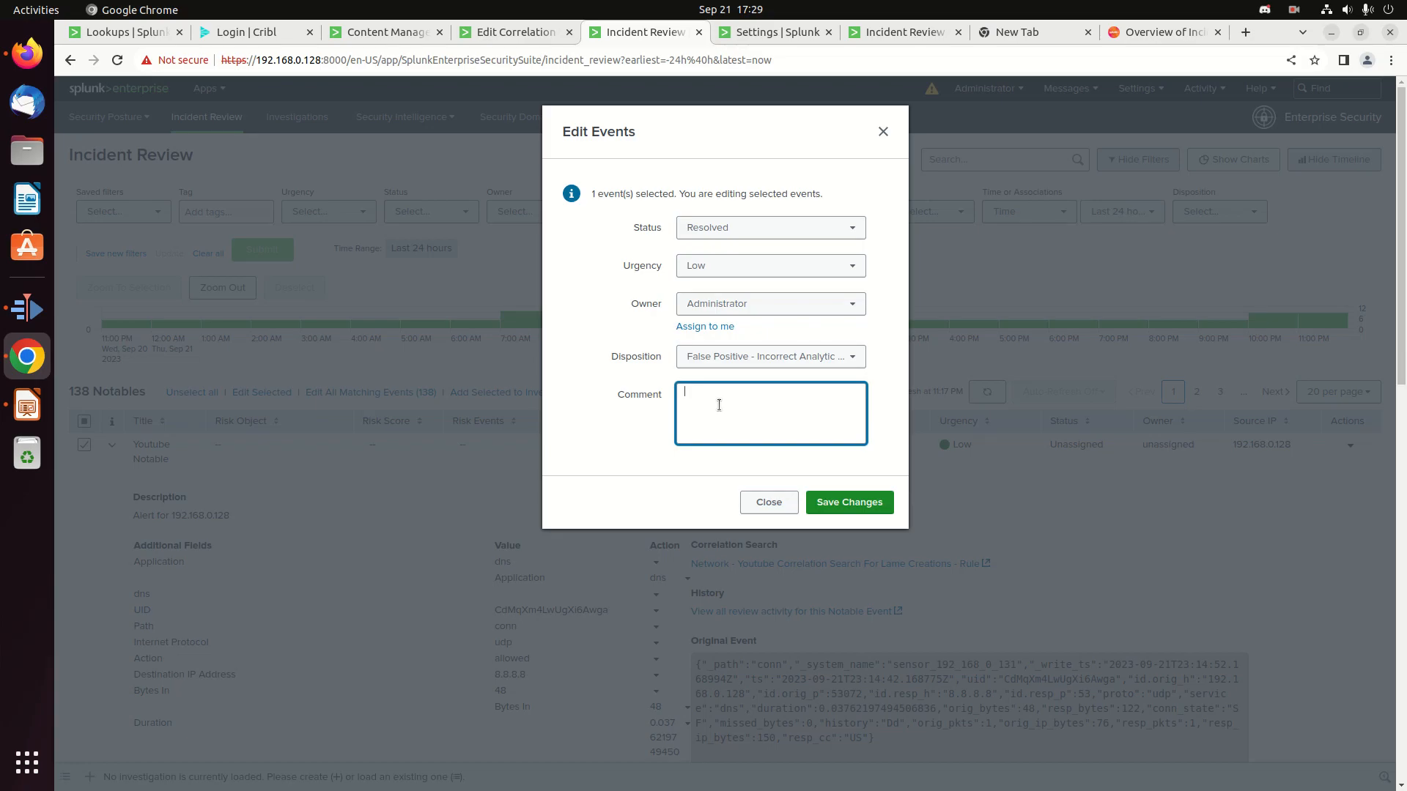
click(784, 357)
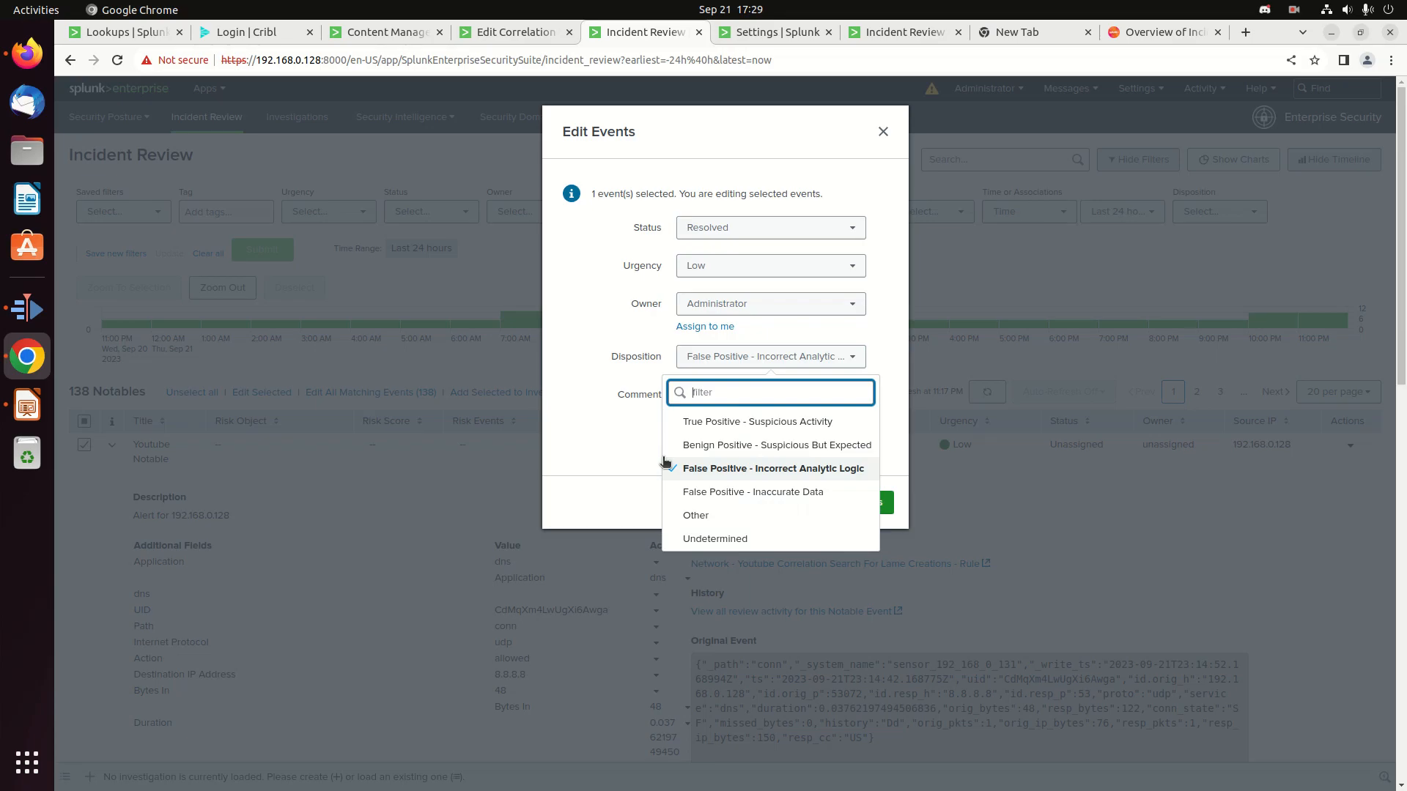
click(620, 450)
Add the comment "it is perfectly acceptable to go to 8.8.8.8 from this machine. it is just a udp data transaction which is totally normal." and save
click(700, 414)
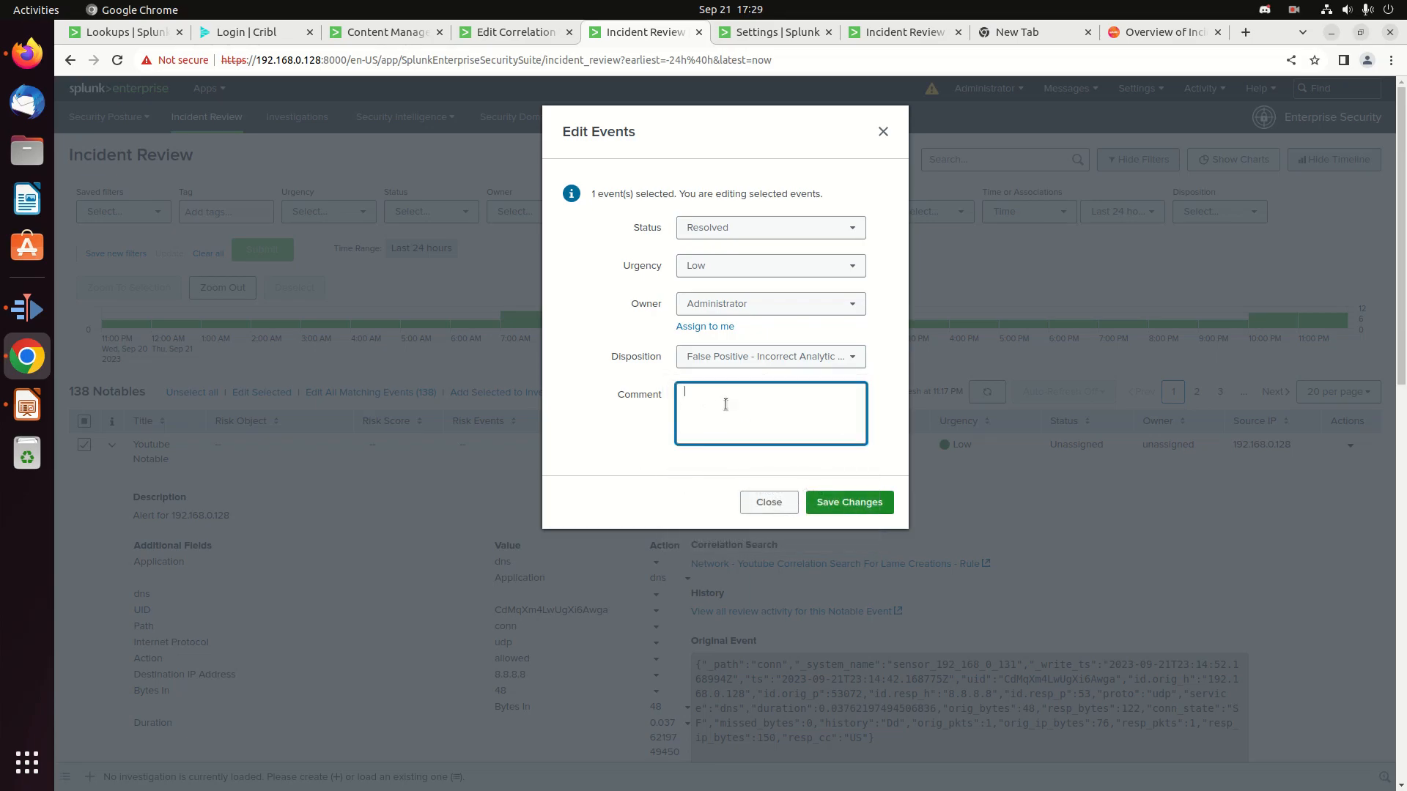
text(it is perfectly acceptable to go to 8.8.8.)
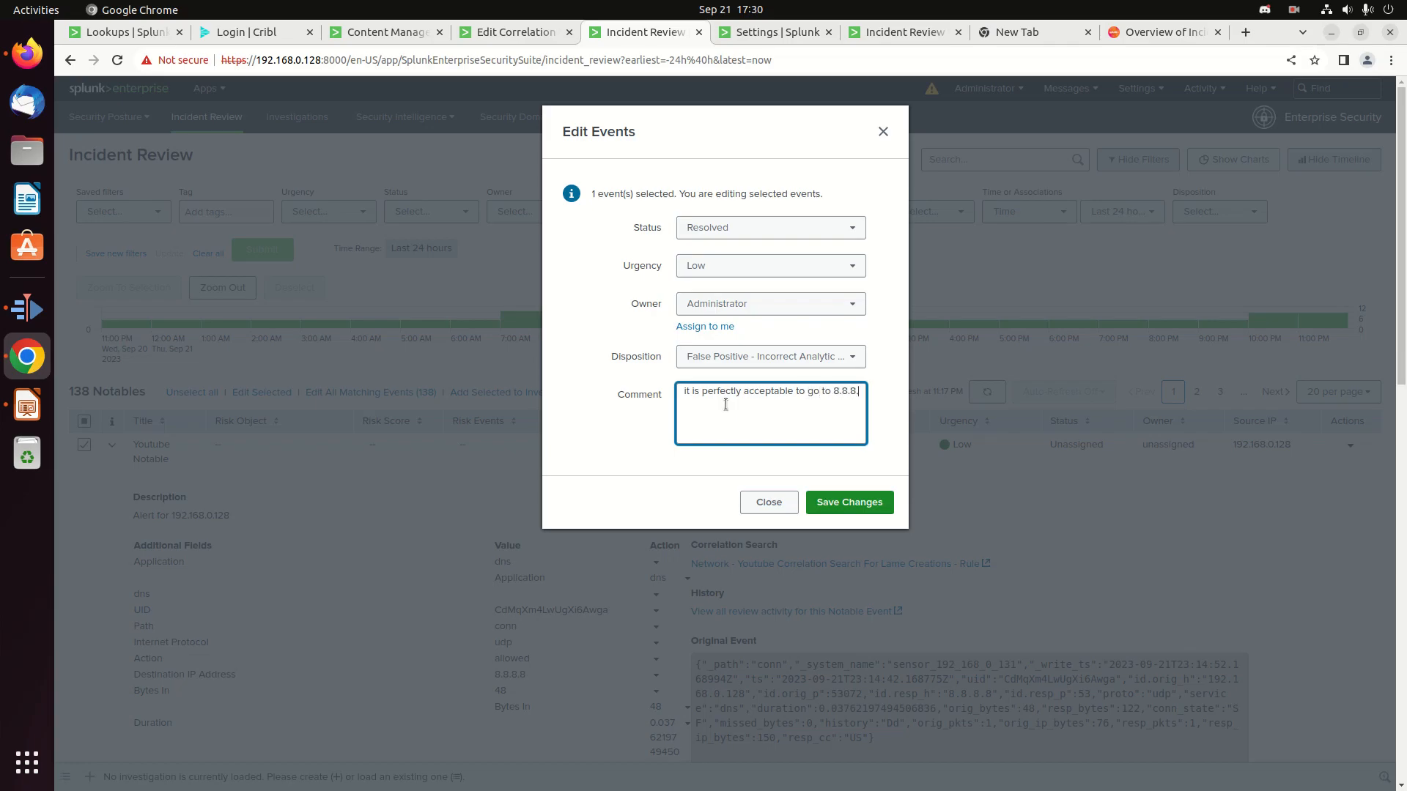
text(8 from this machine.  it is just a udp data ha)
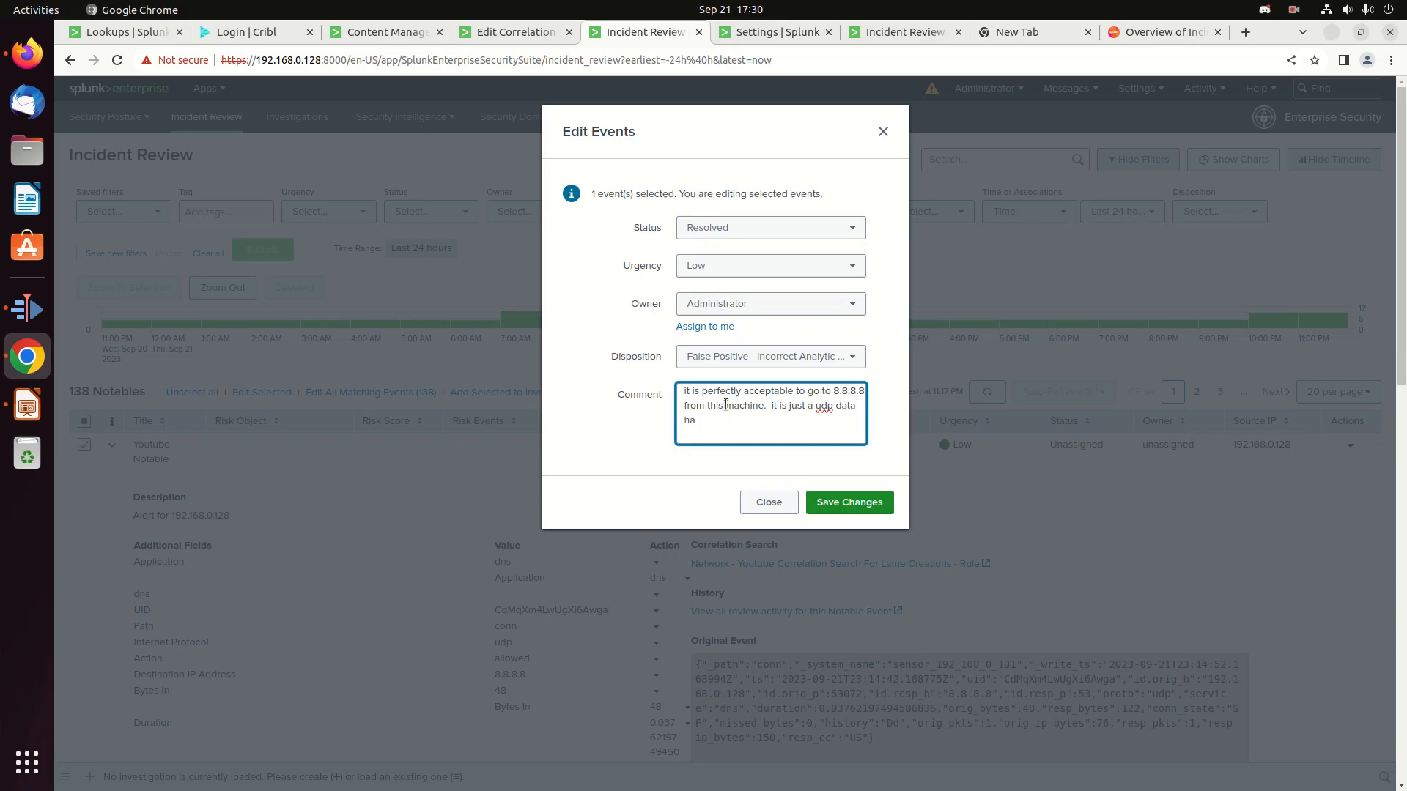
text(transaction which is totally normal.)
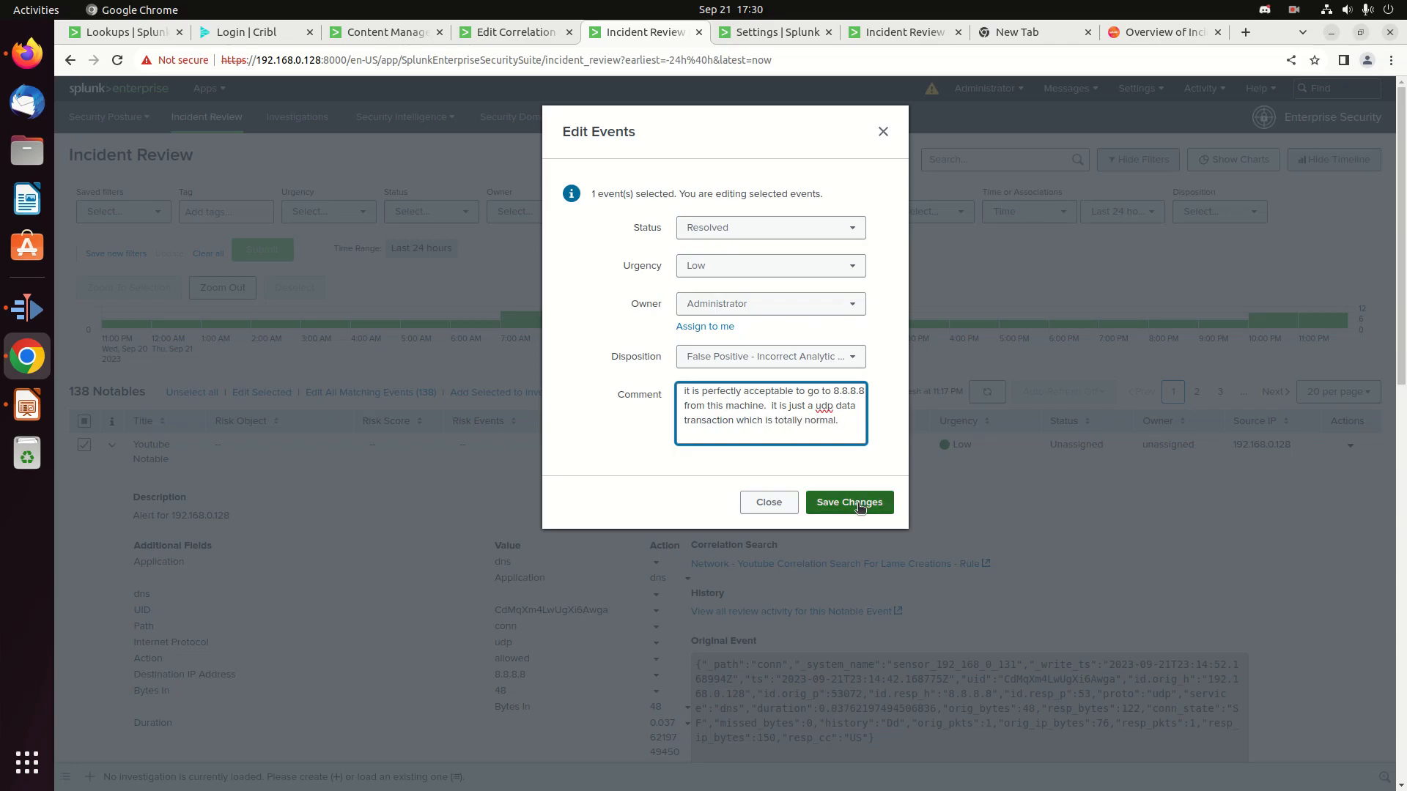
click(859, 506)
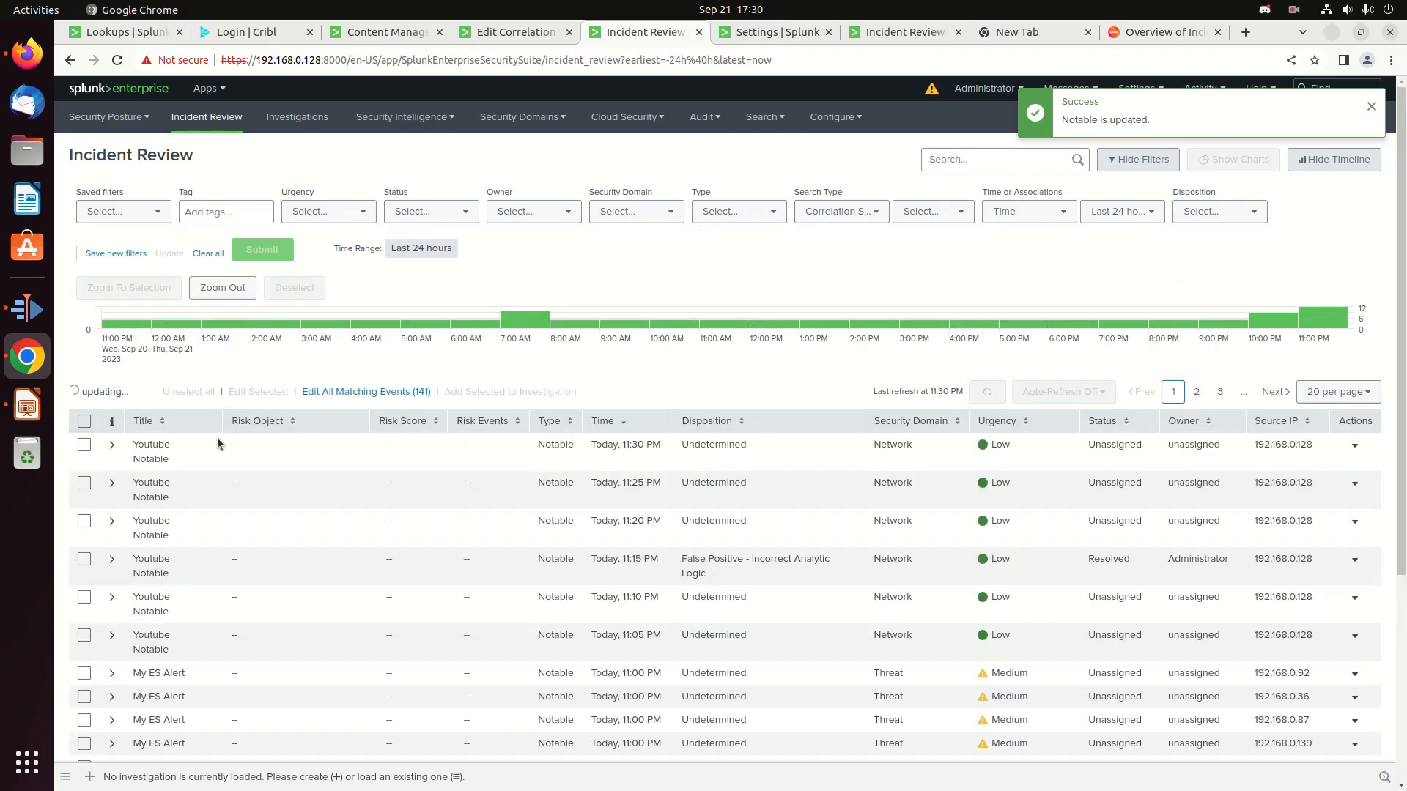
Save the Incident Review settings in the configuration page's browser tab, and reload the Incident Review notables page
click(802, 36)
click(894, 29)
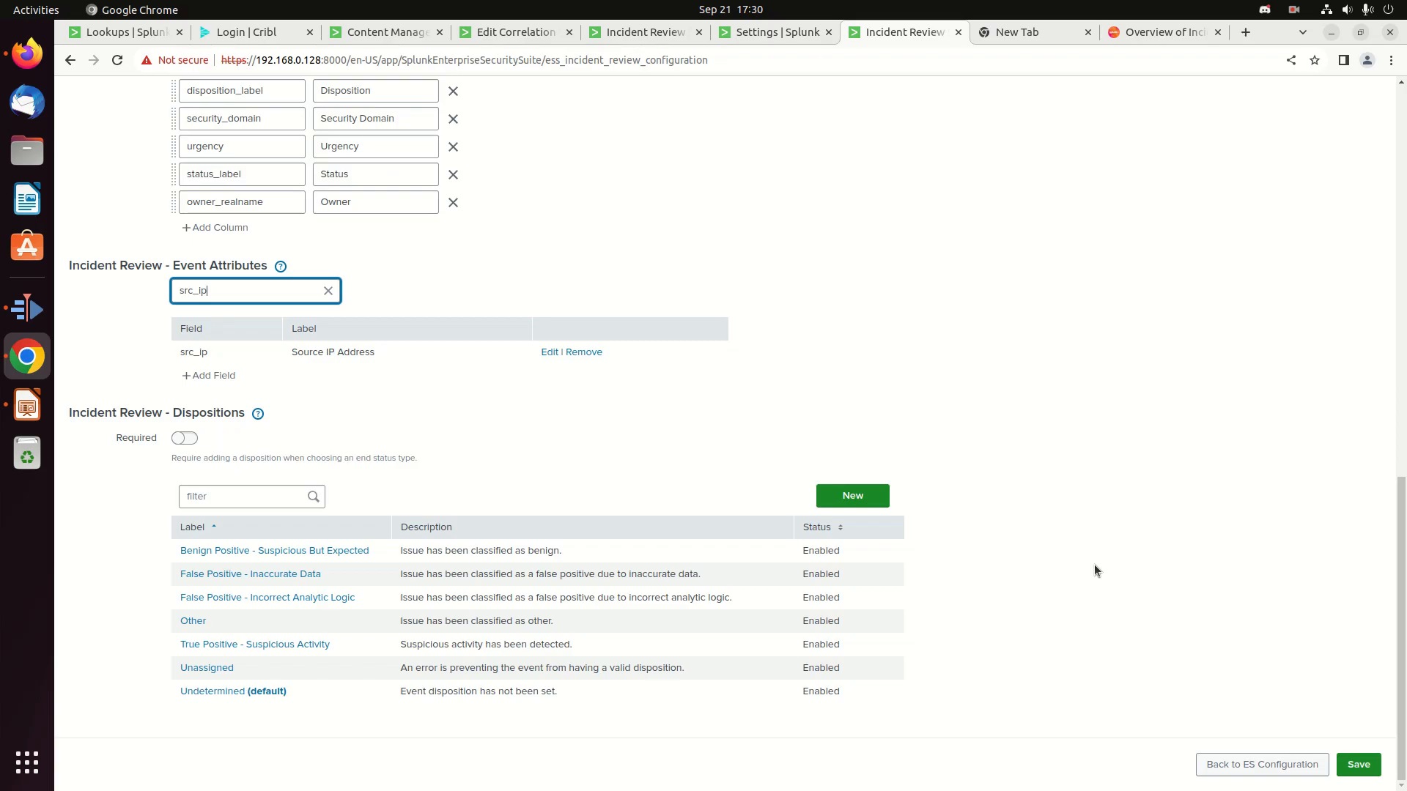
click(1357, 769)
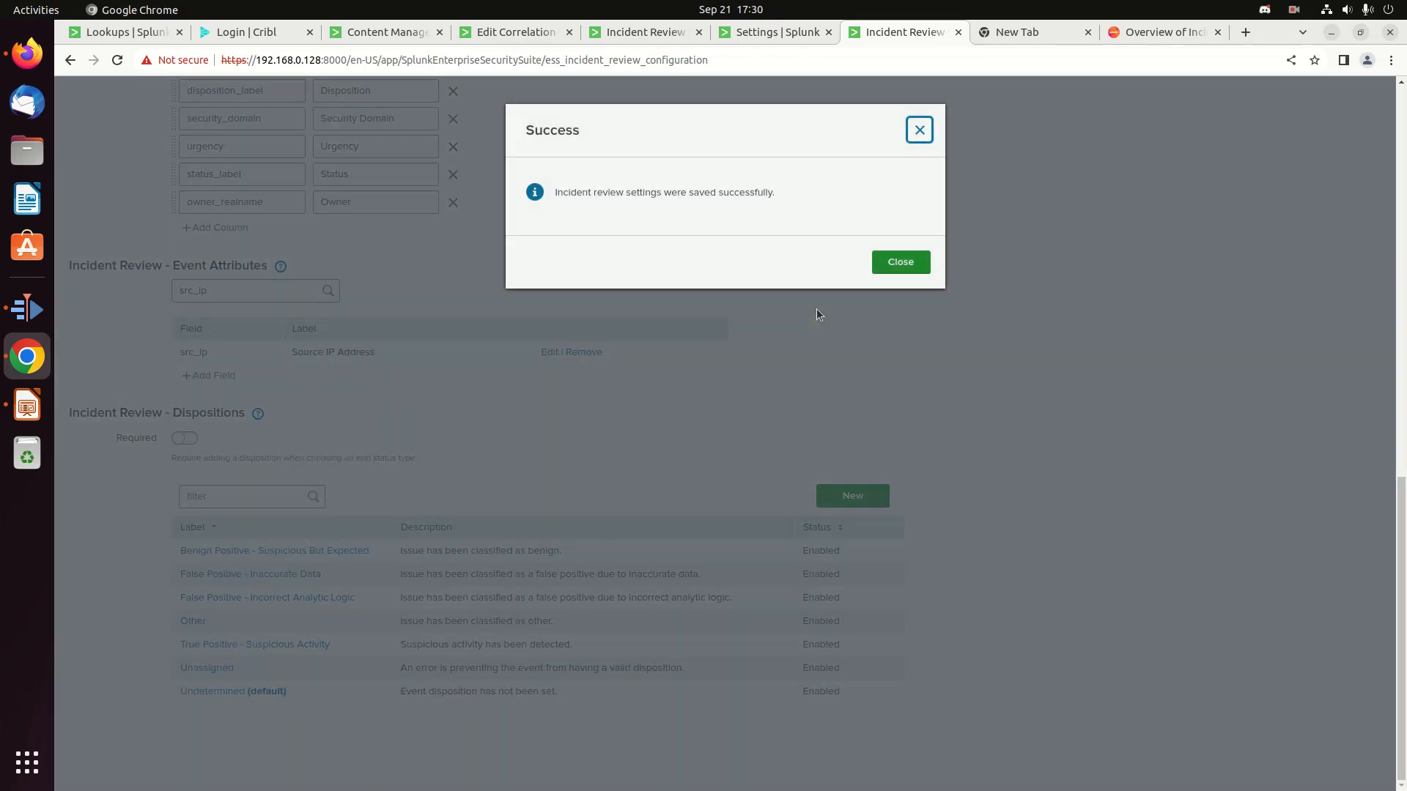
click(900, 263)
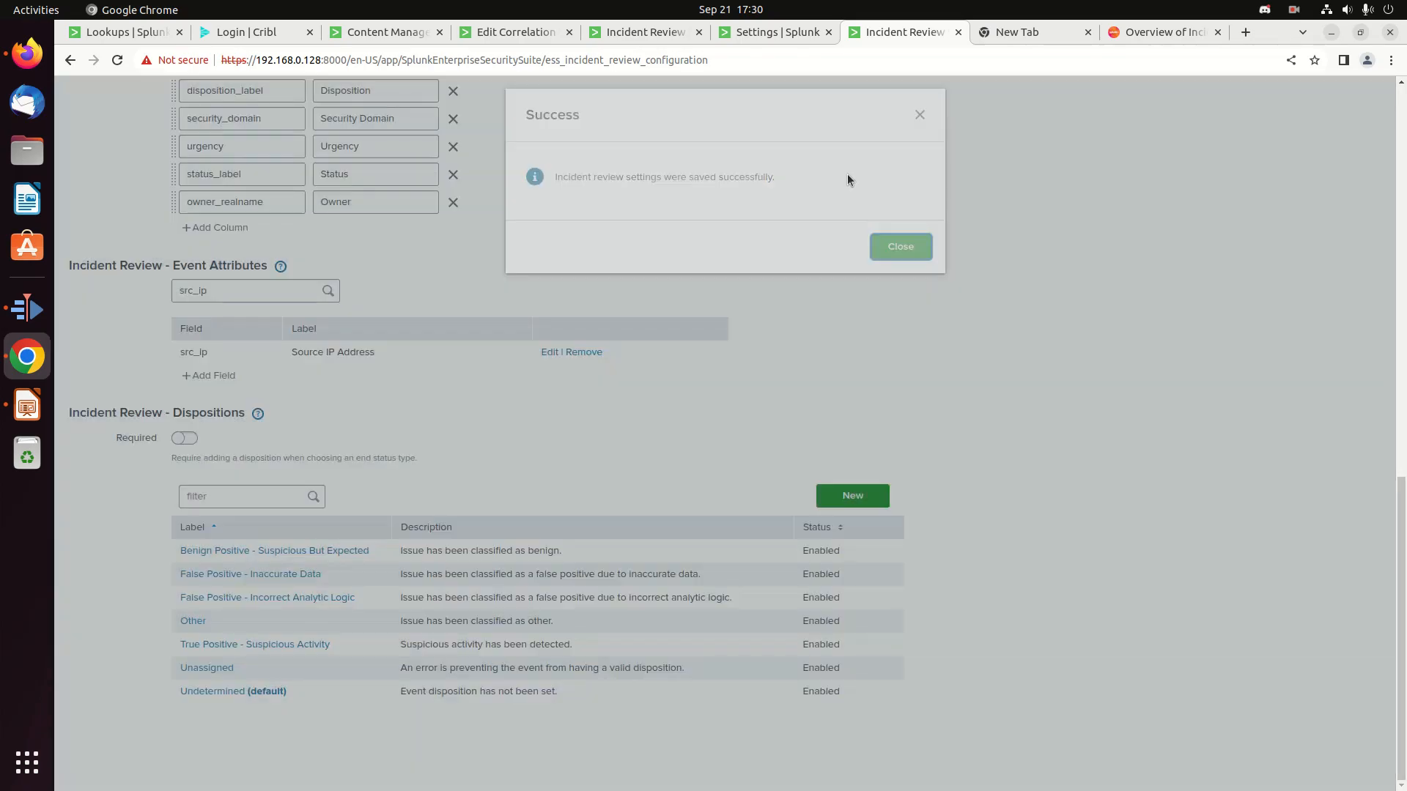
click(673, 37)
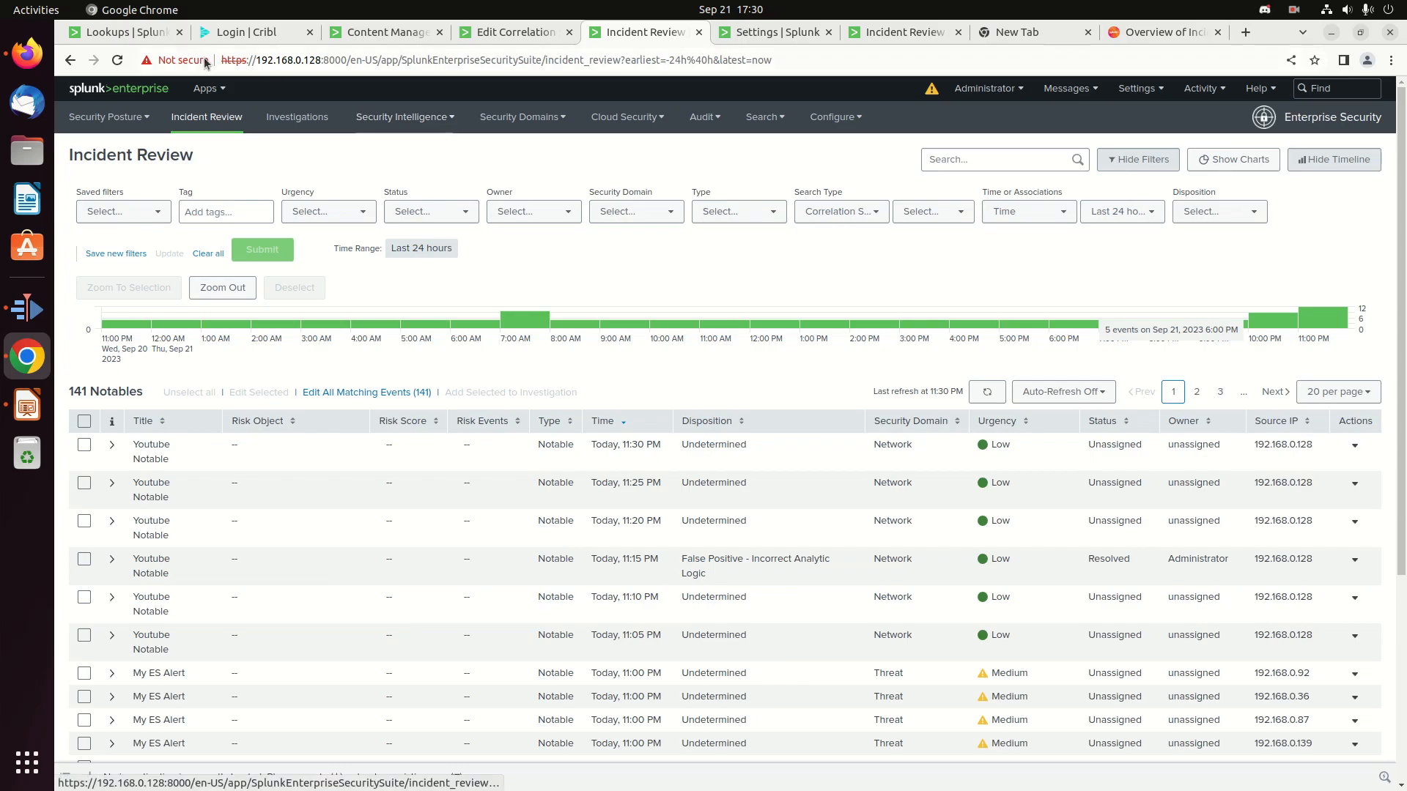
click(119, 60)
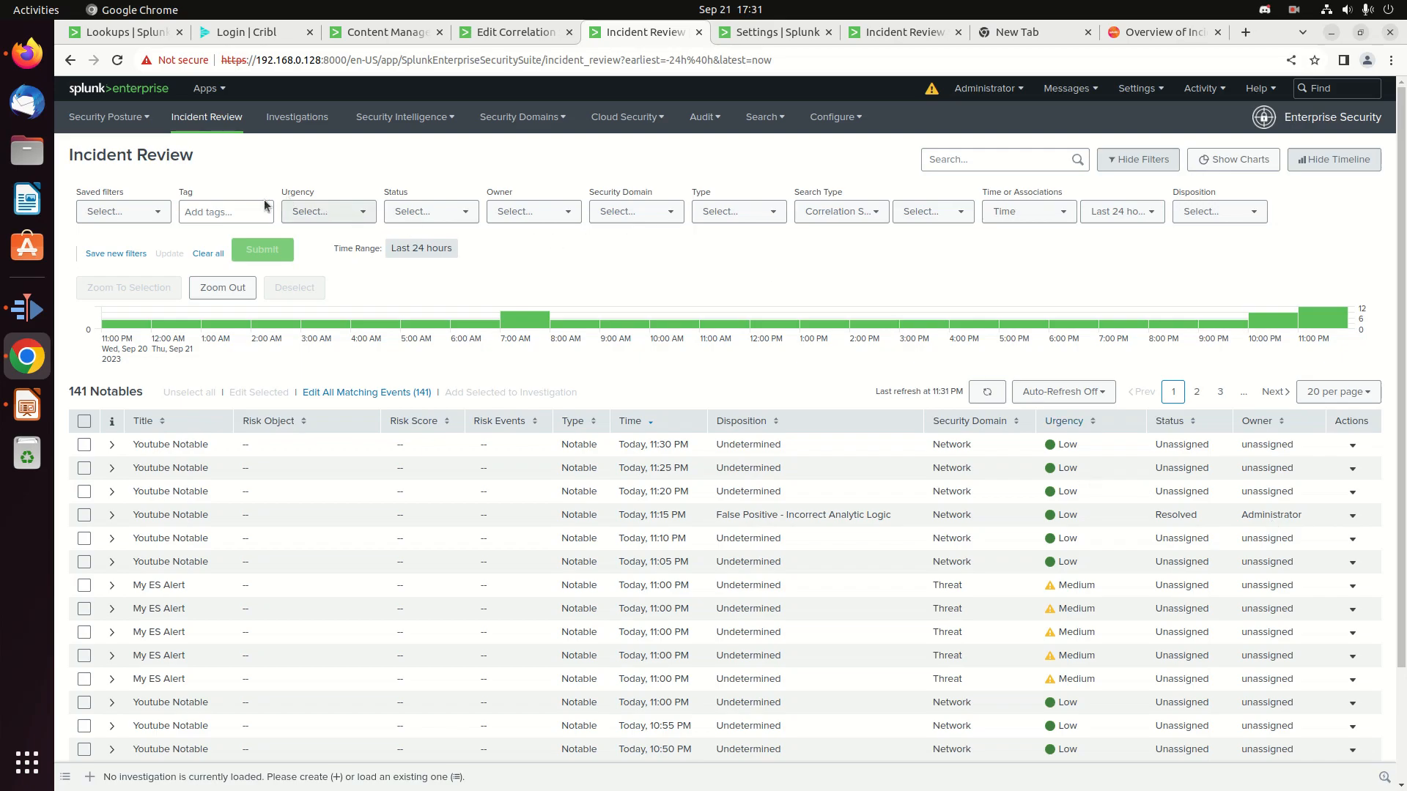
Filter the notables by Medium urgency, Resolved status and Administrator as owner, and run the search
click(353, 215)
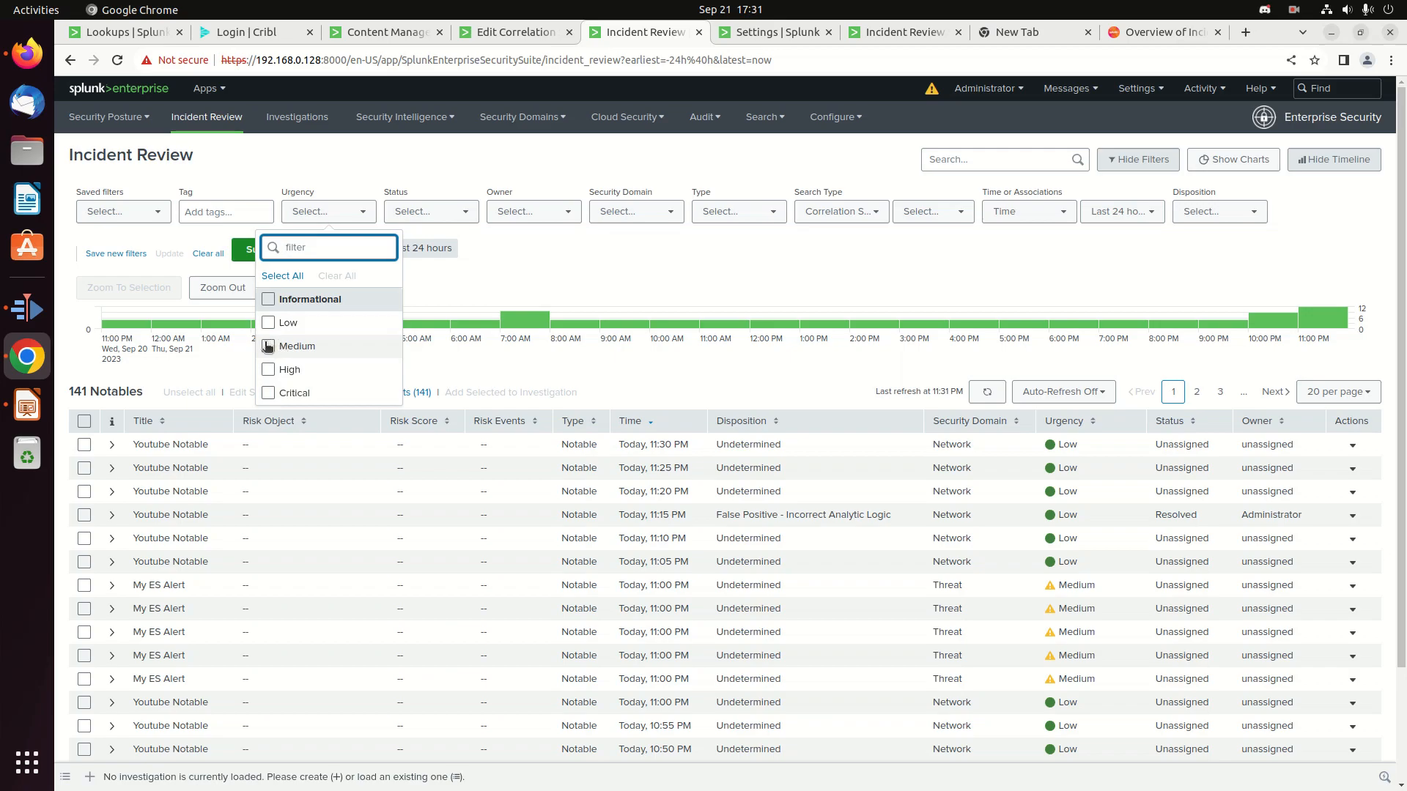
click(297, 346)
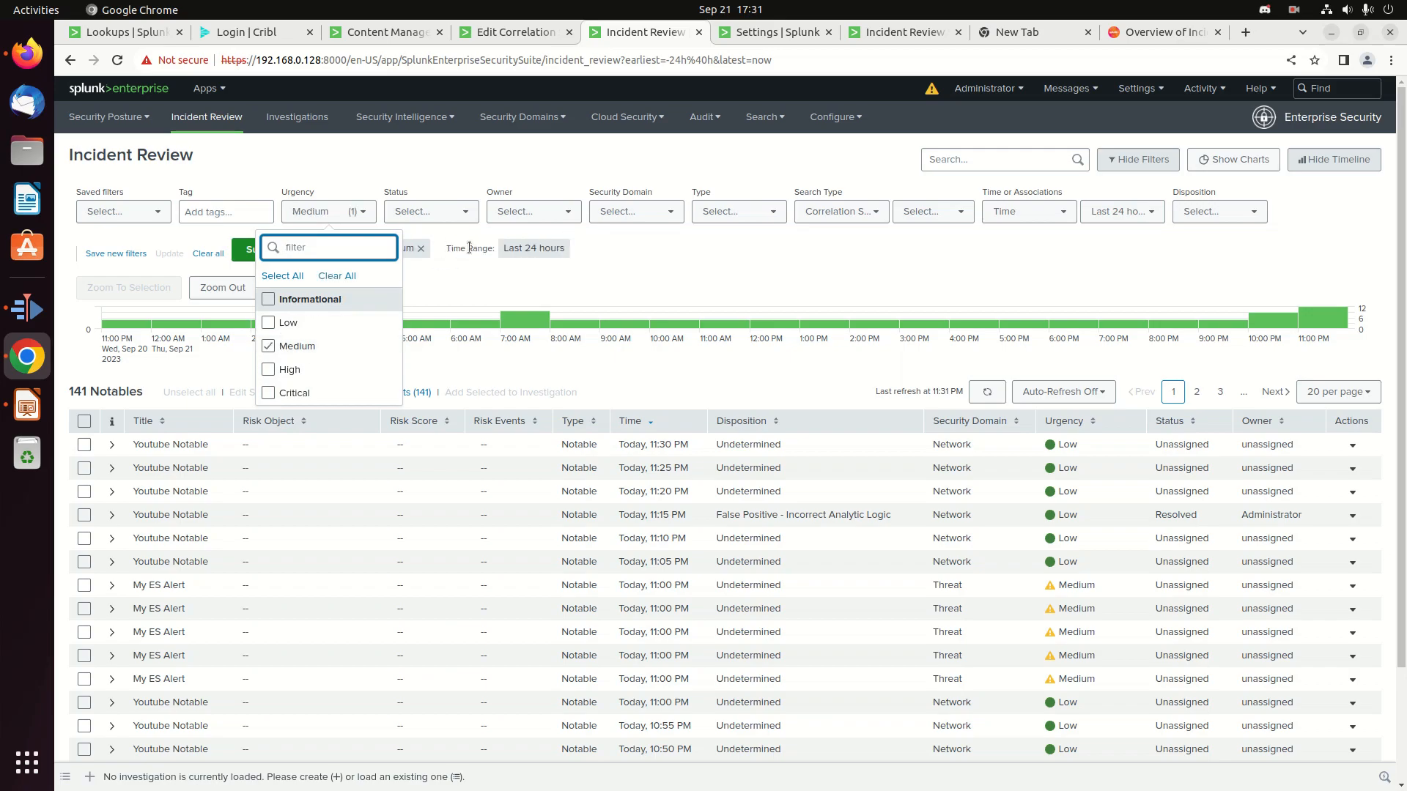
click(701, 248)
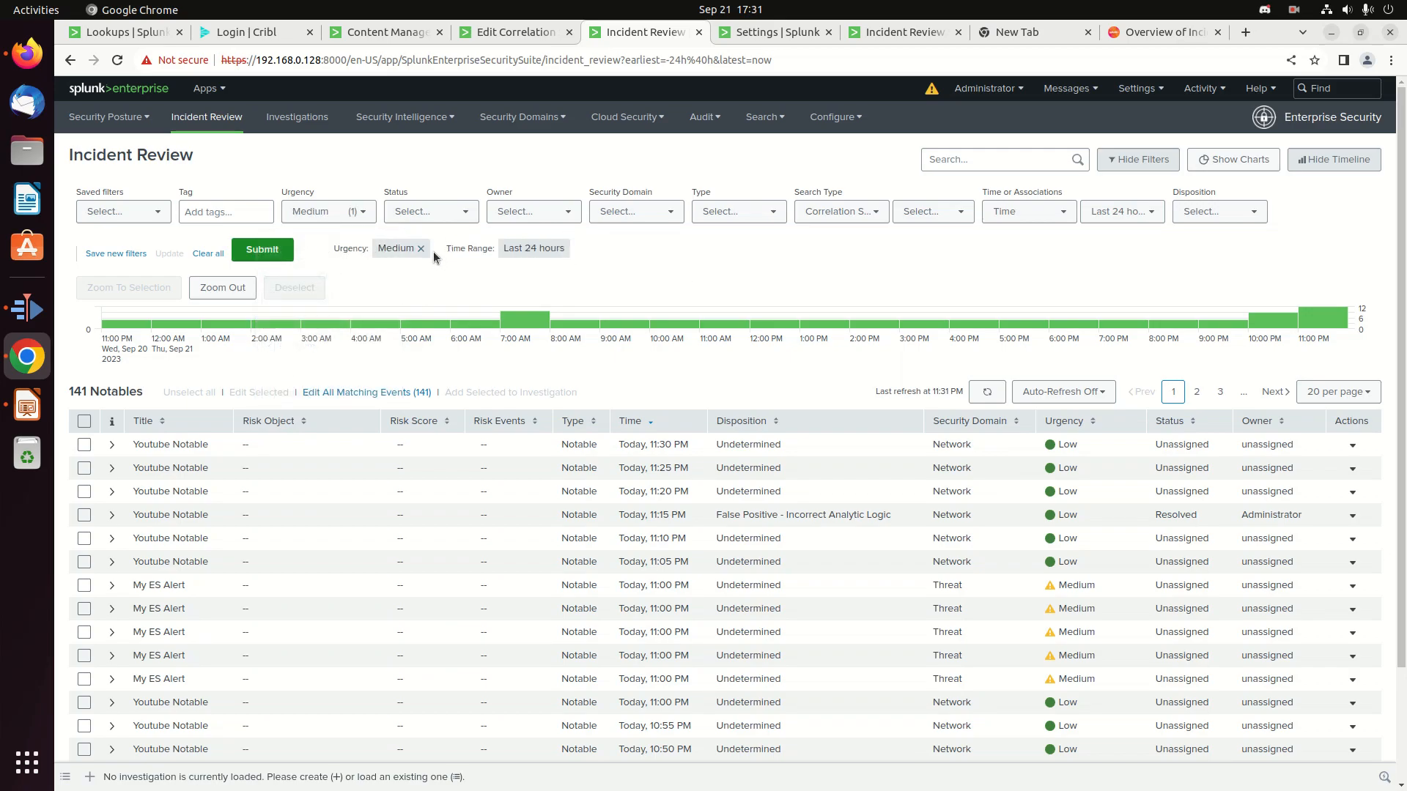
click(455, 218)
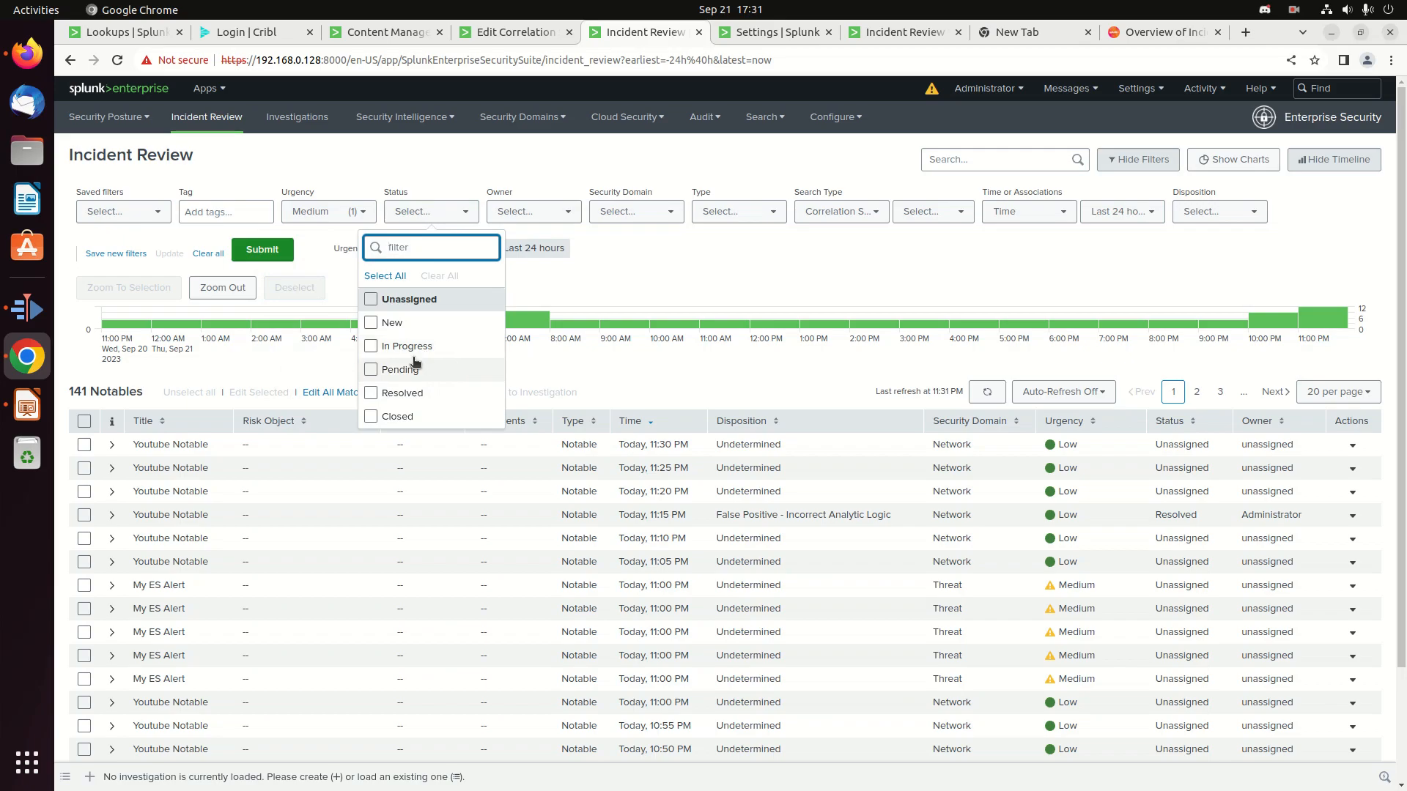
click(403, 394)
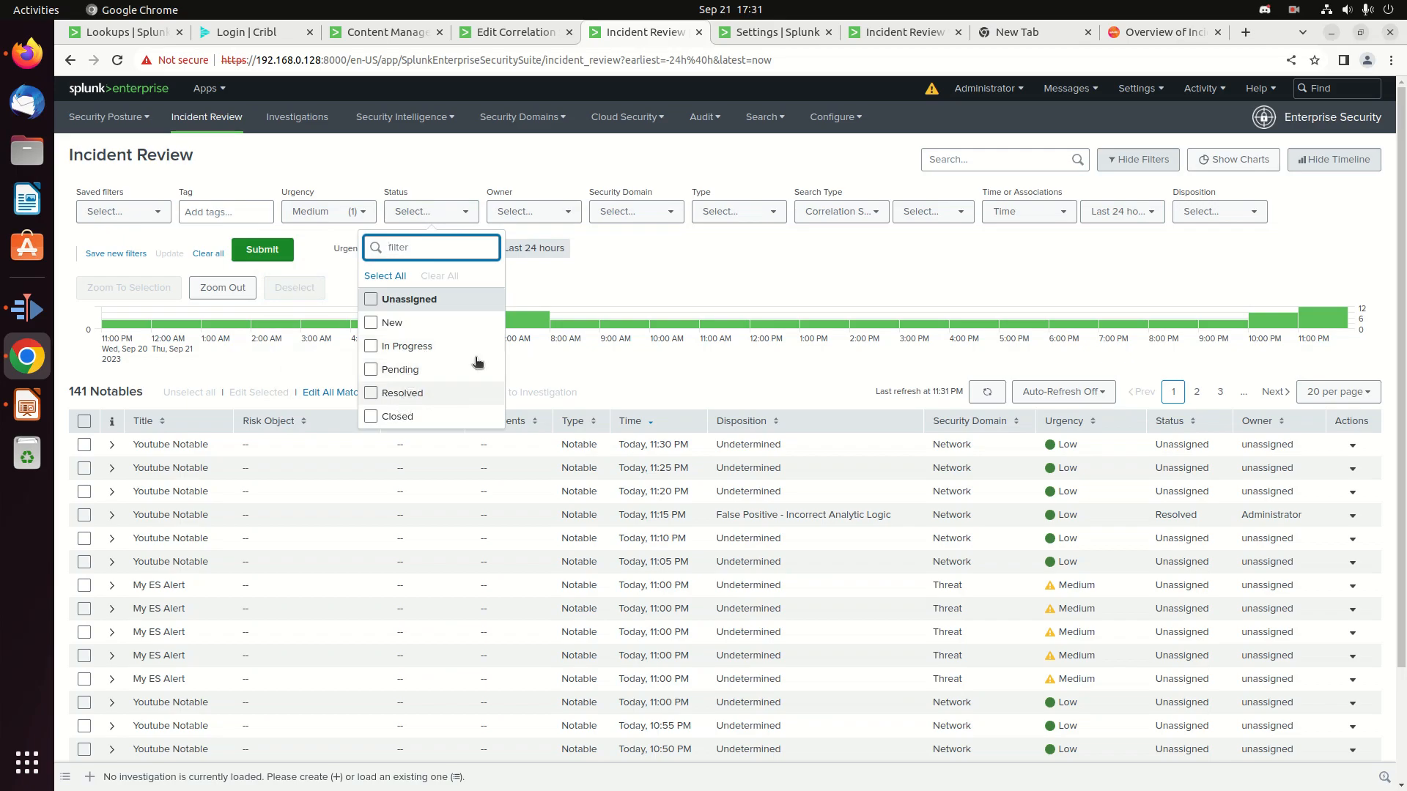
click(724, 268)
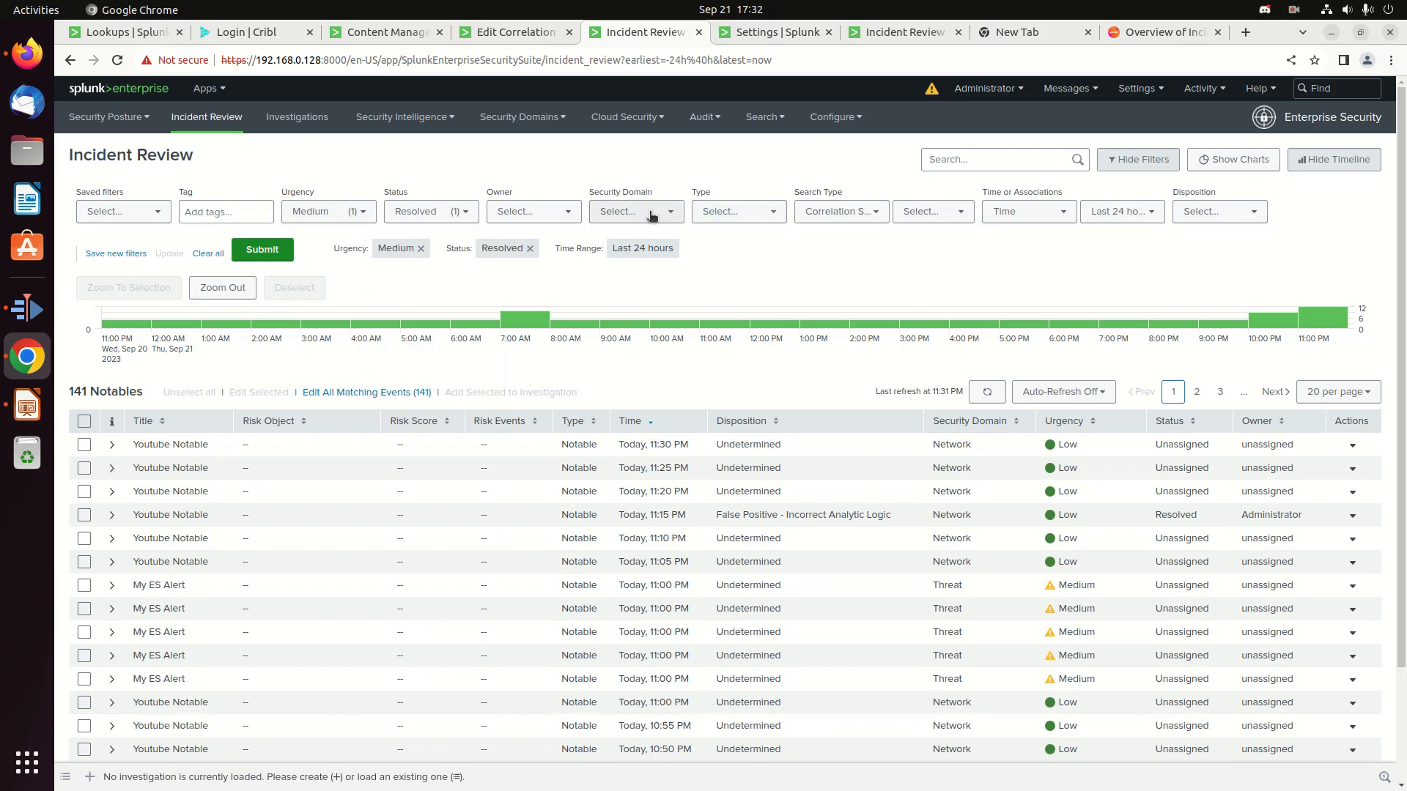
click(540, 213)
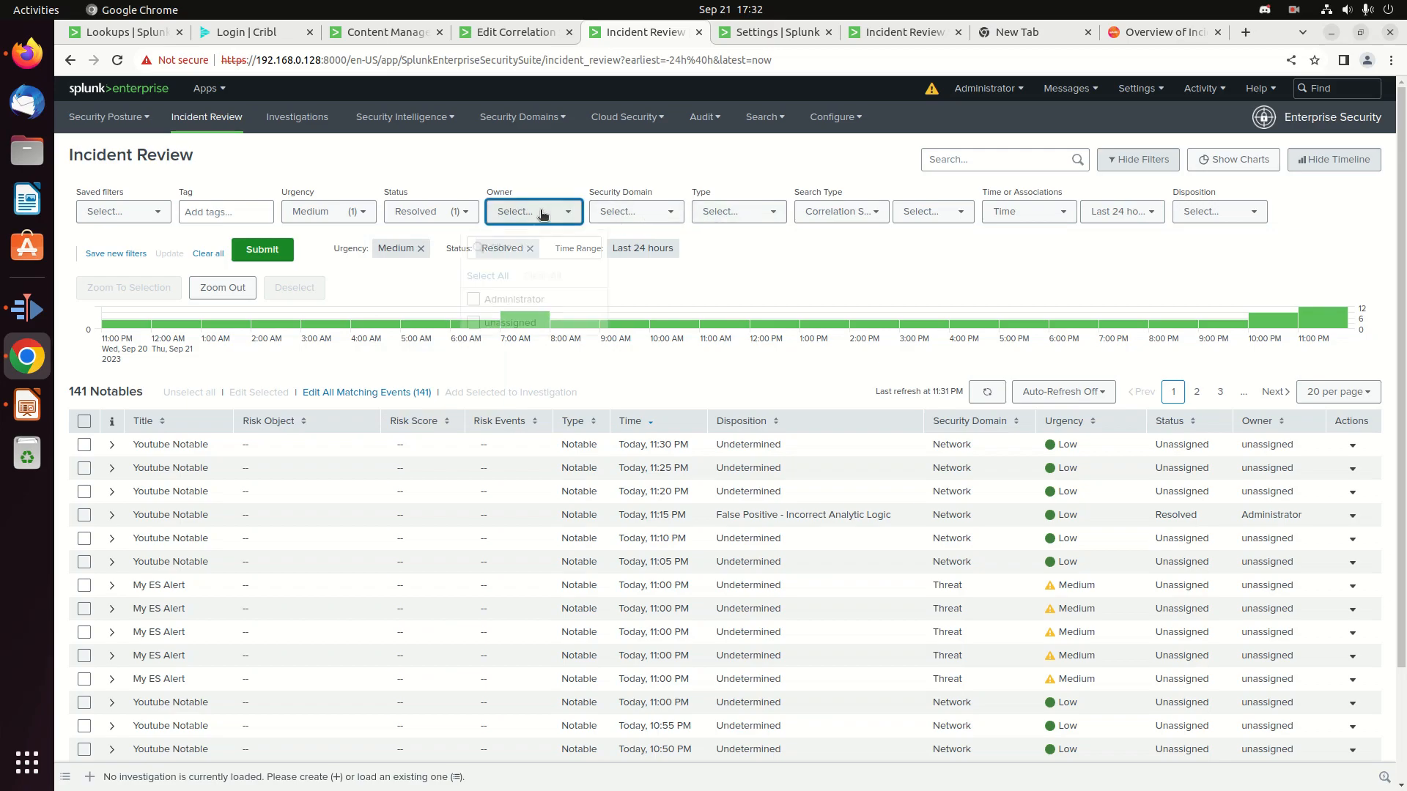
click(475, 302)
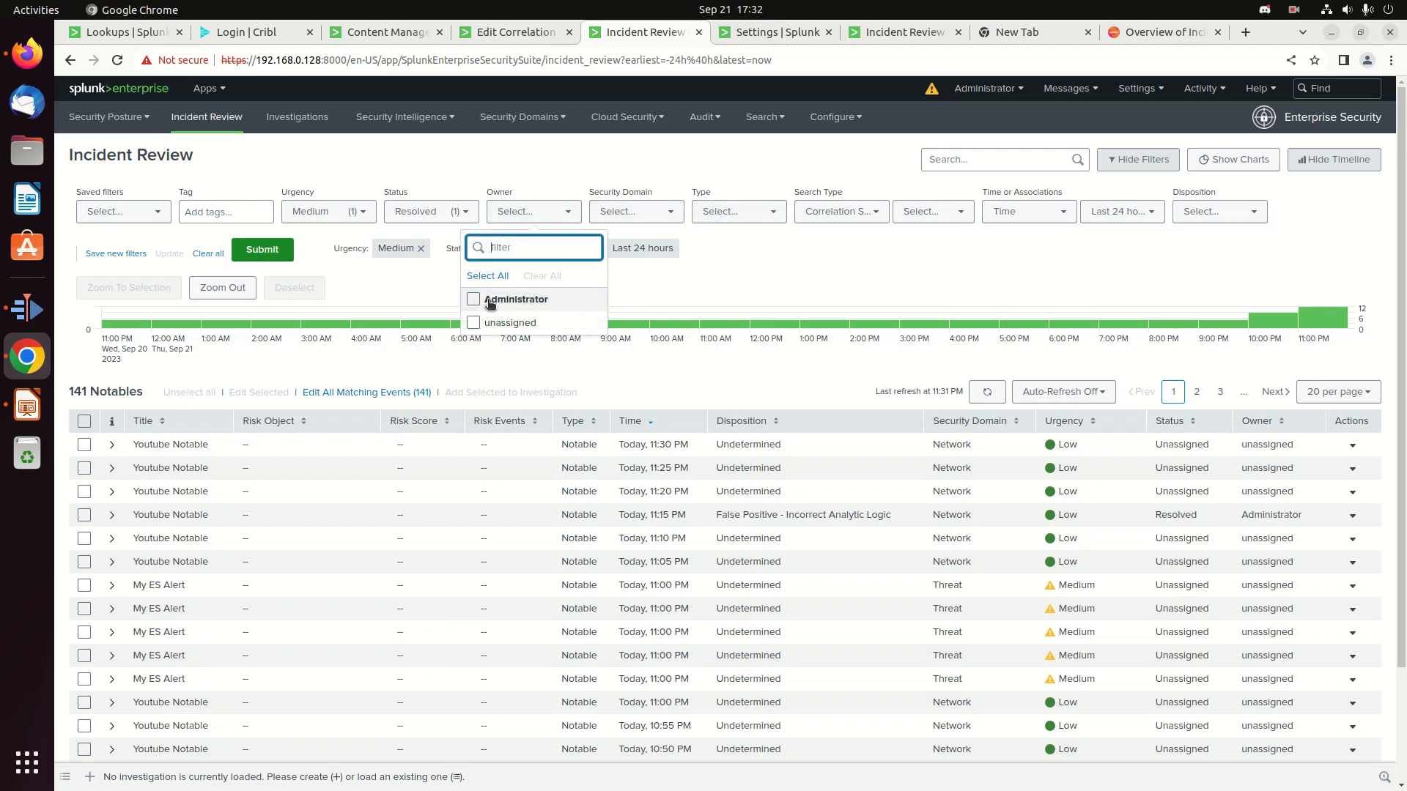
click(670, 287)
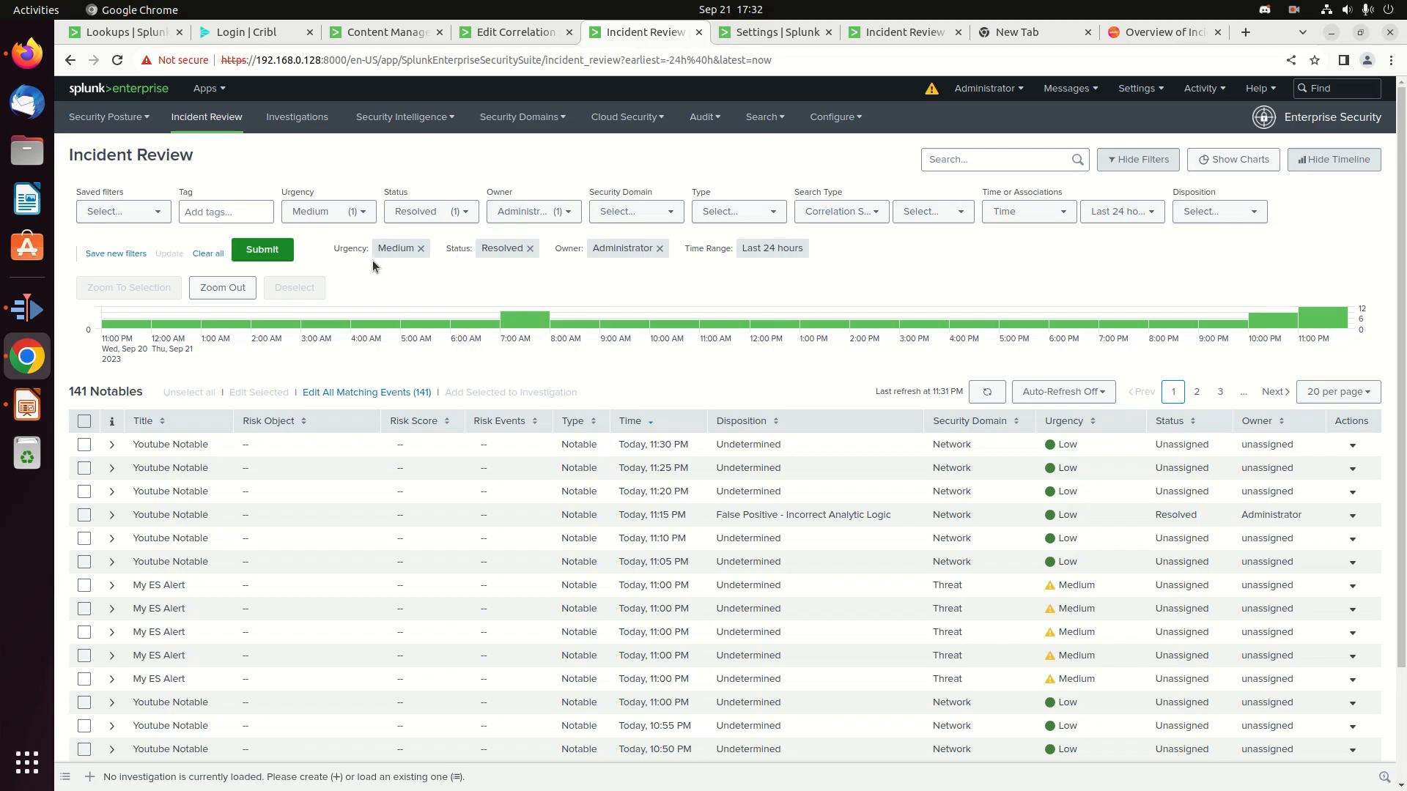
click(262, 250)
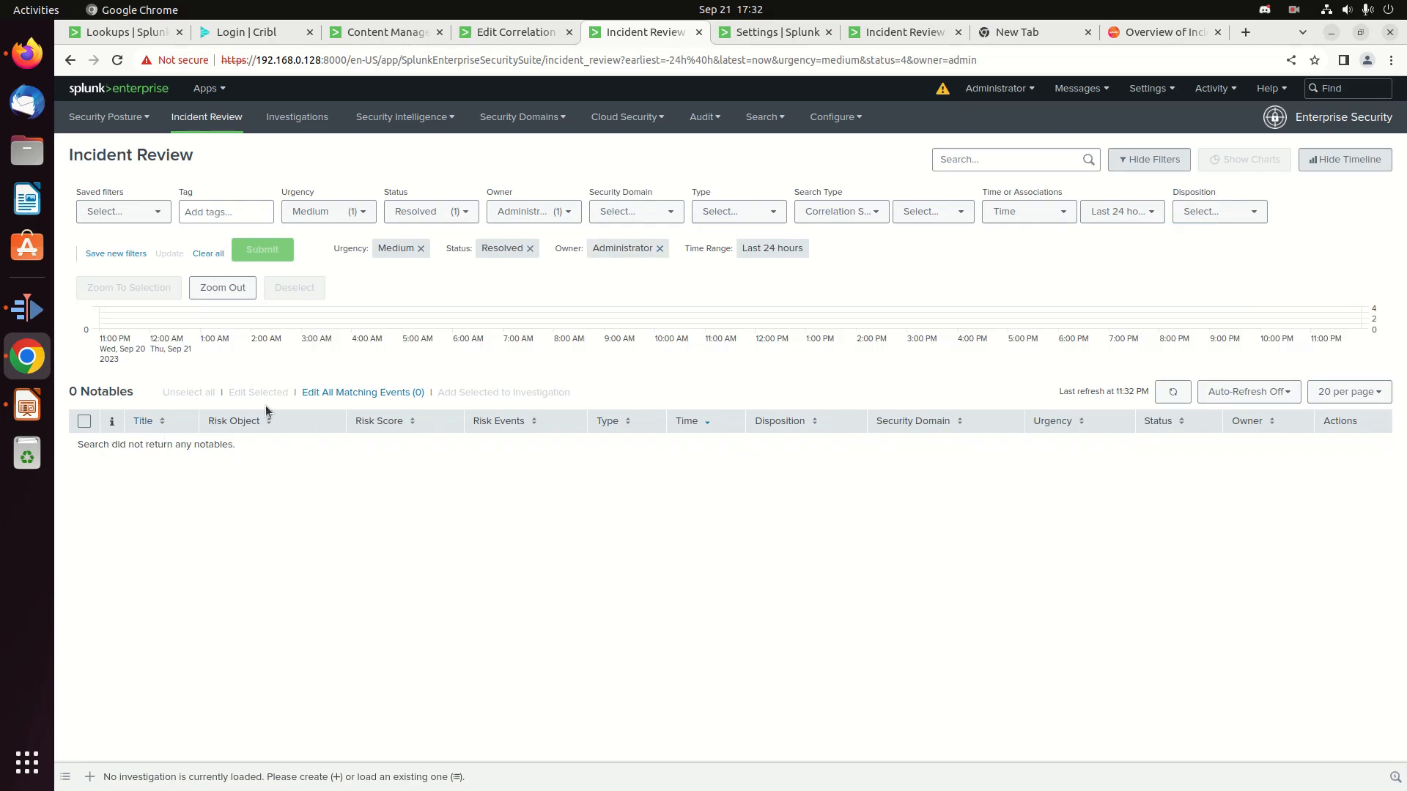
Remove the Medium urgency filter and rerun the notable search
click(422, 249)
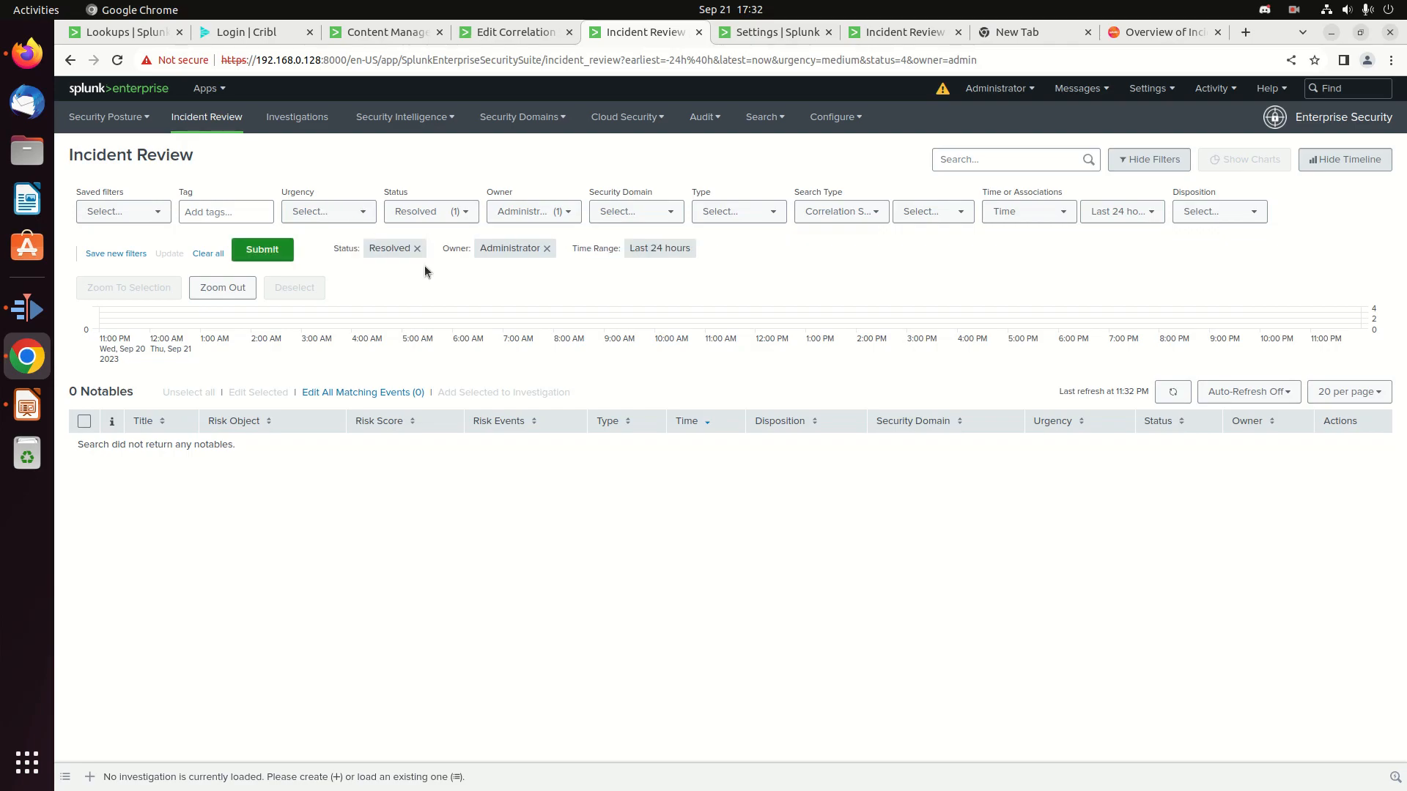
click(264, 252)
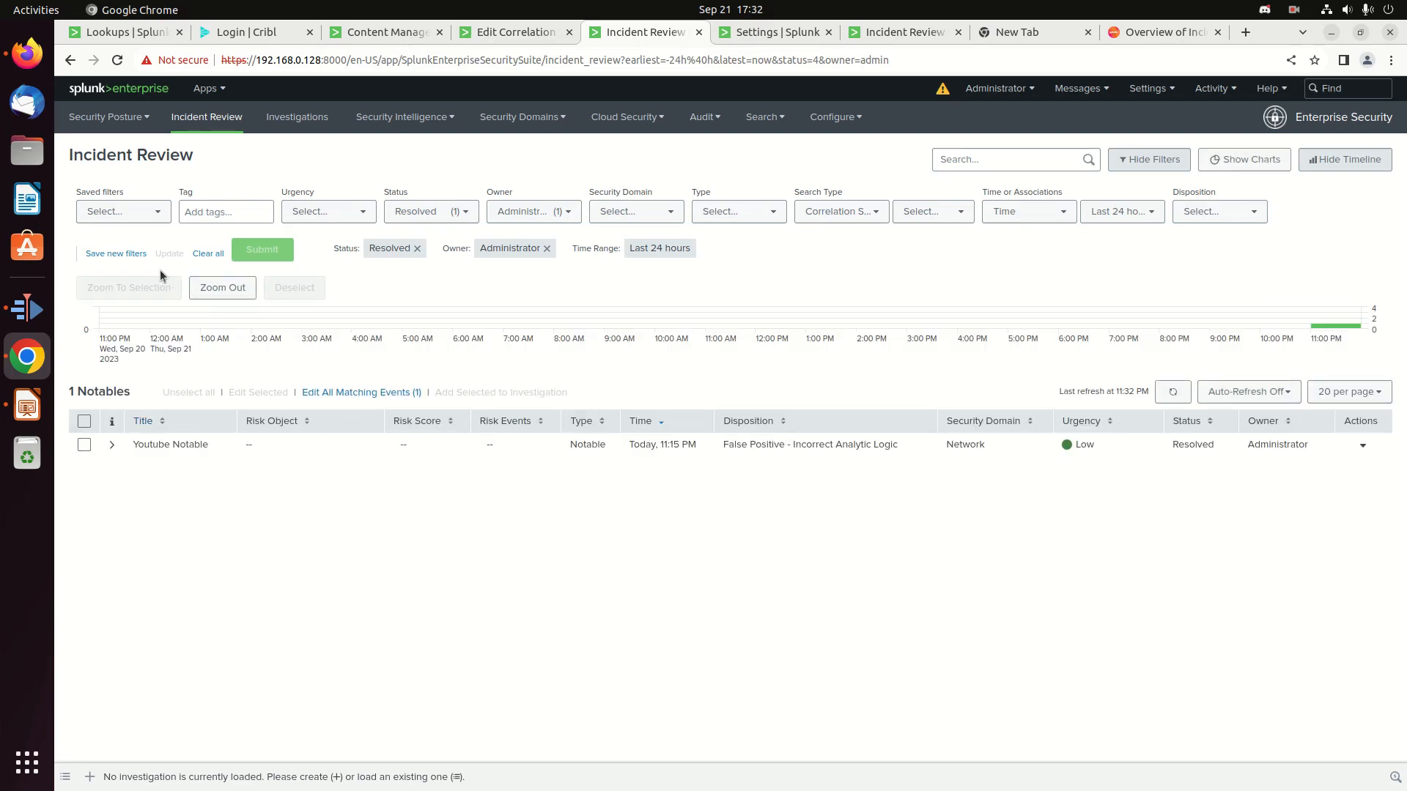
Save the current notable filters as a new filter set named "Youtube Resolved Tickets"
click(116, 254)
click(562, 189)
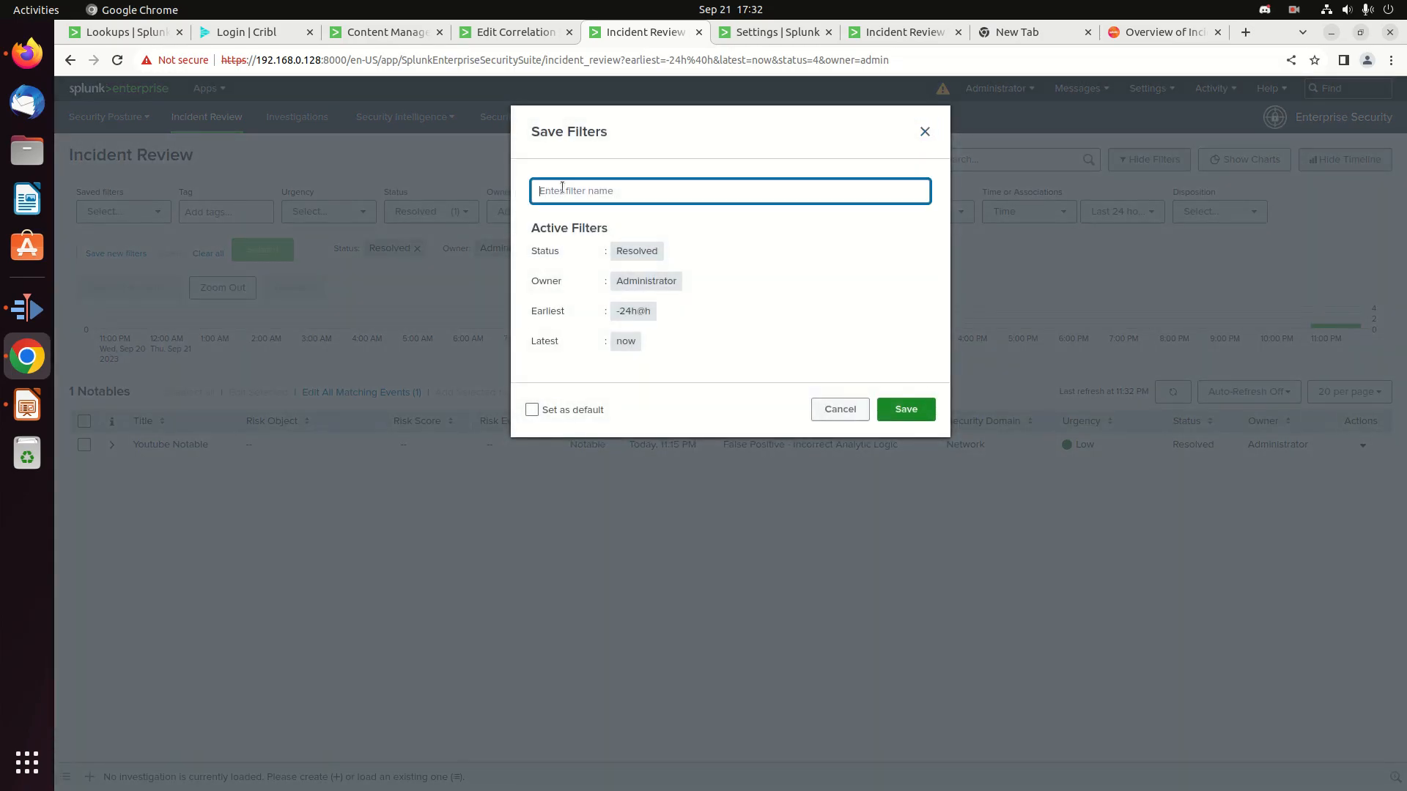
text(Youtube Resolved Tickets)
click(924, 413)
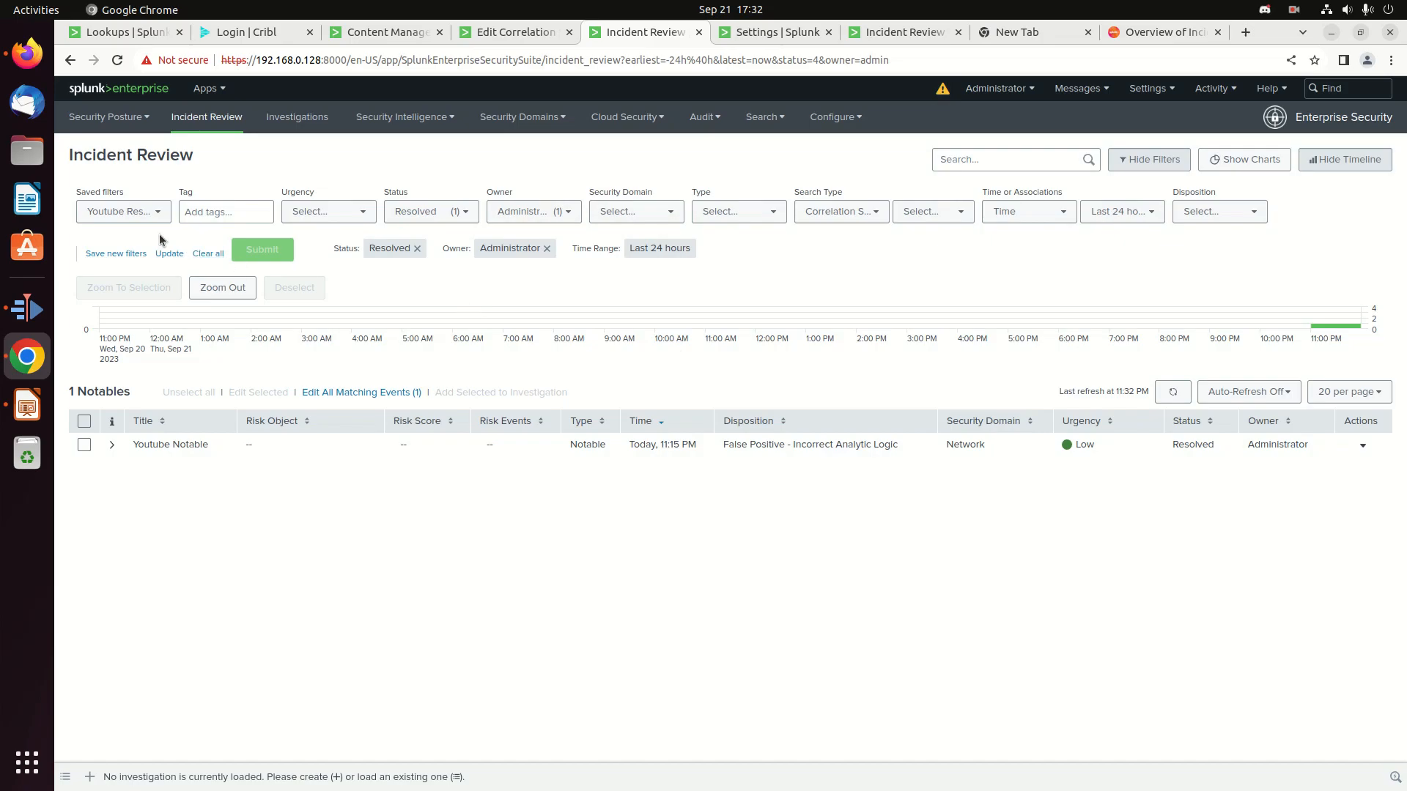
Remove the Resolved status and Administrator owner filters, check the list of saved filters, and rerun the notable search
click(417, 248)
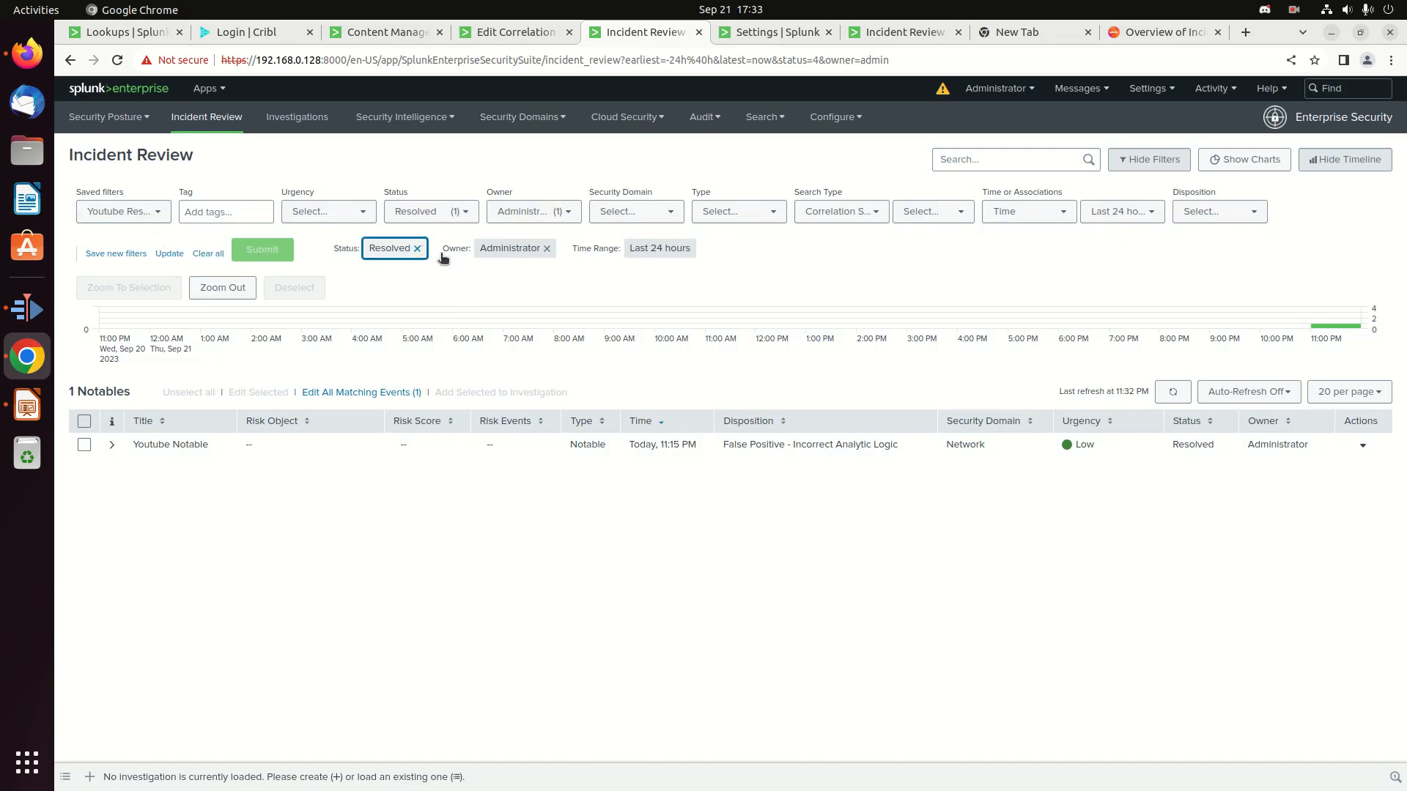
click(442, 250)
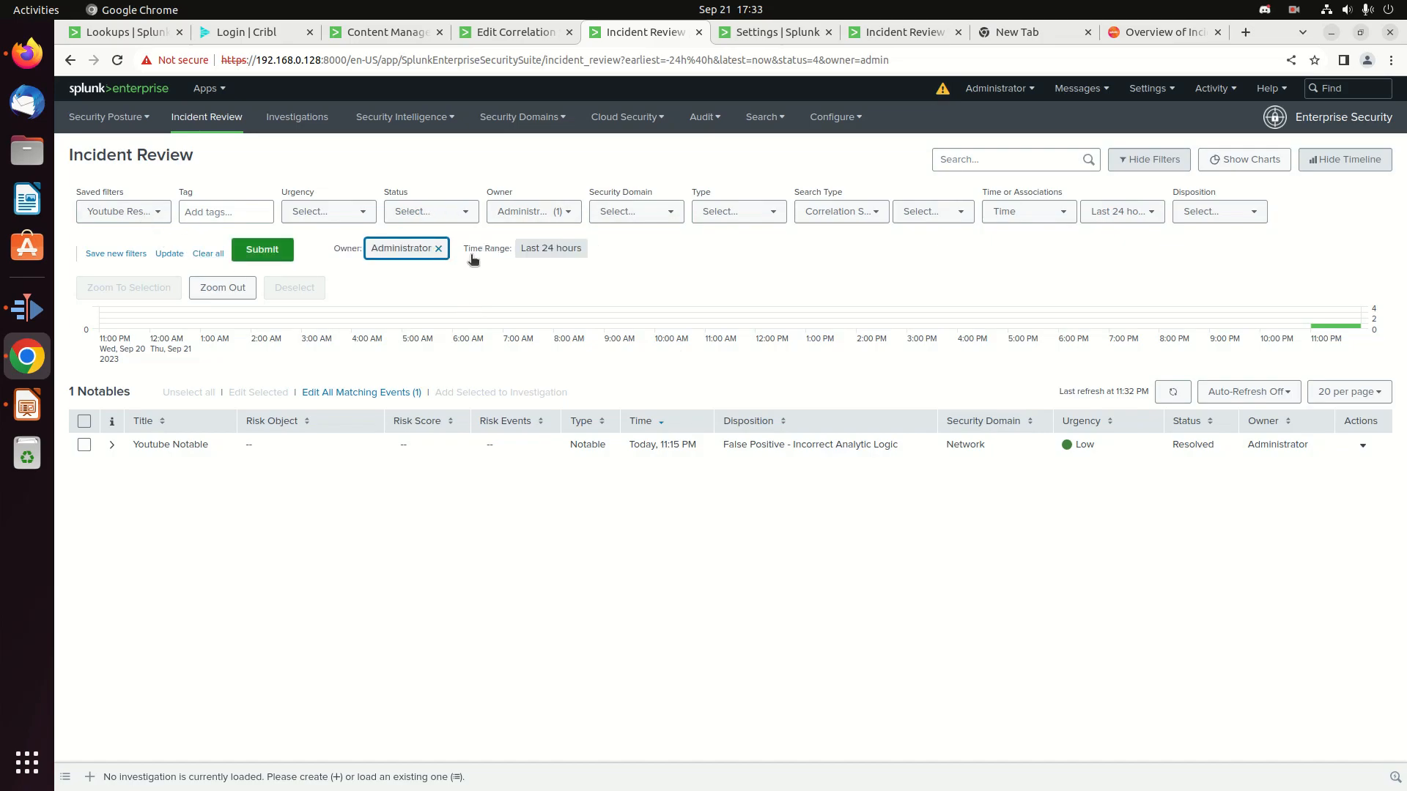
click(150, 214)
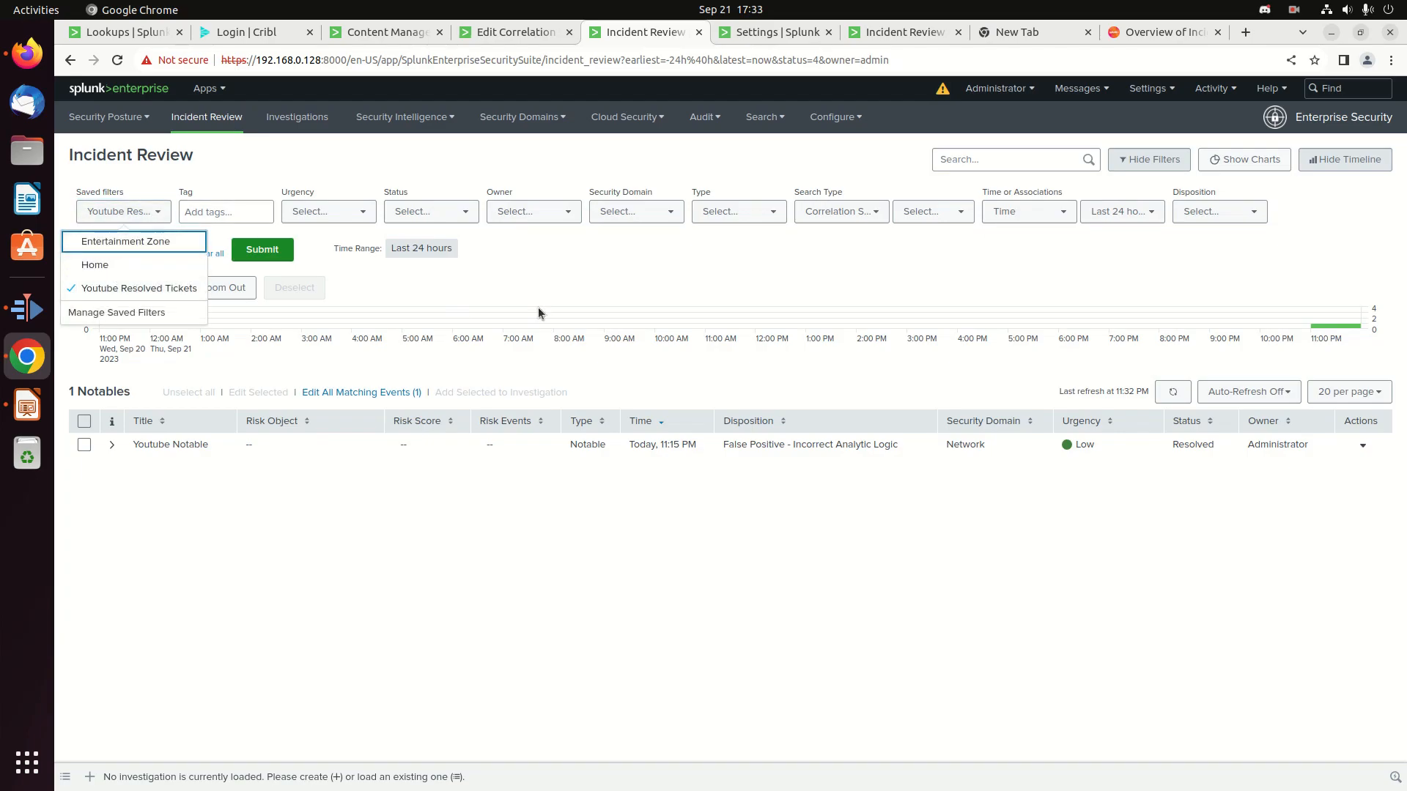
click(564, 306)
click(262, 250)
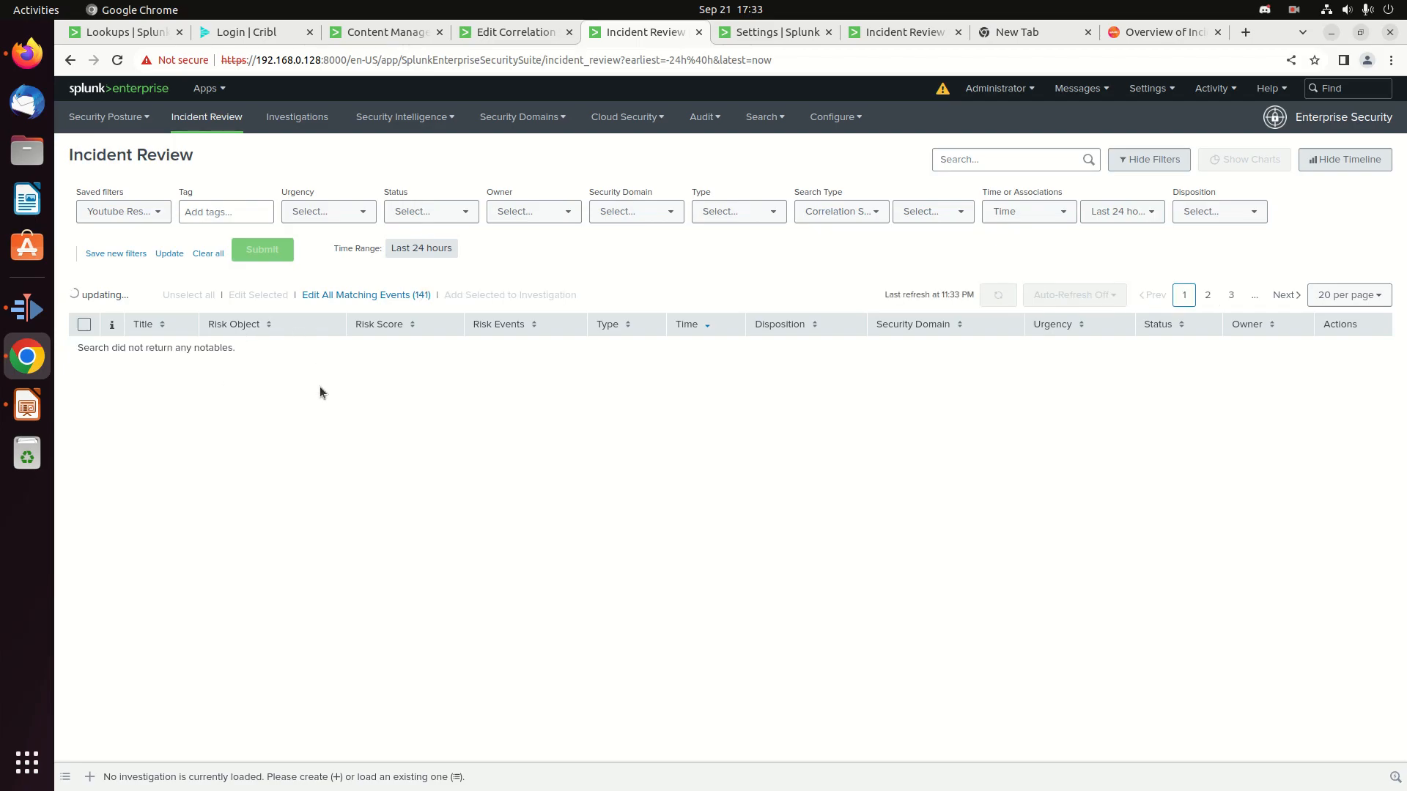
Load the saved Home filter into the notable filters
click(159, 214)
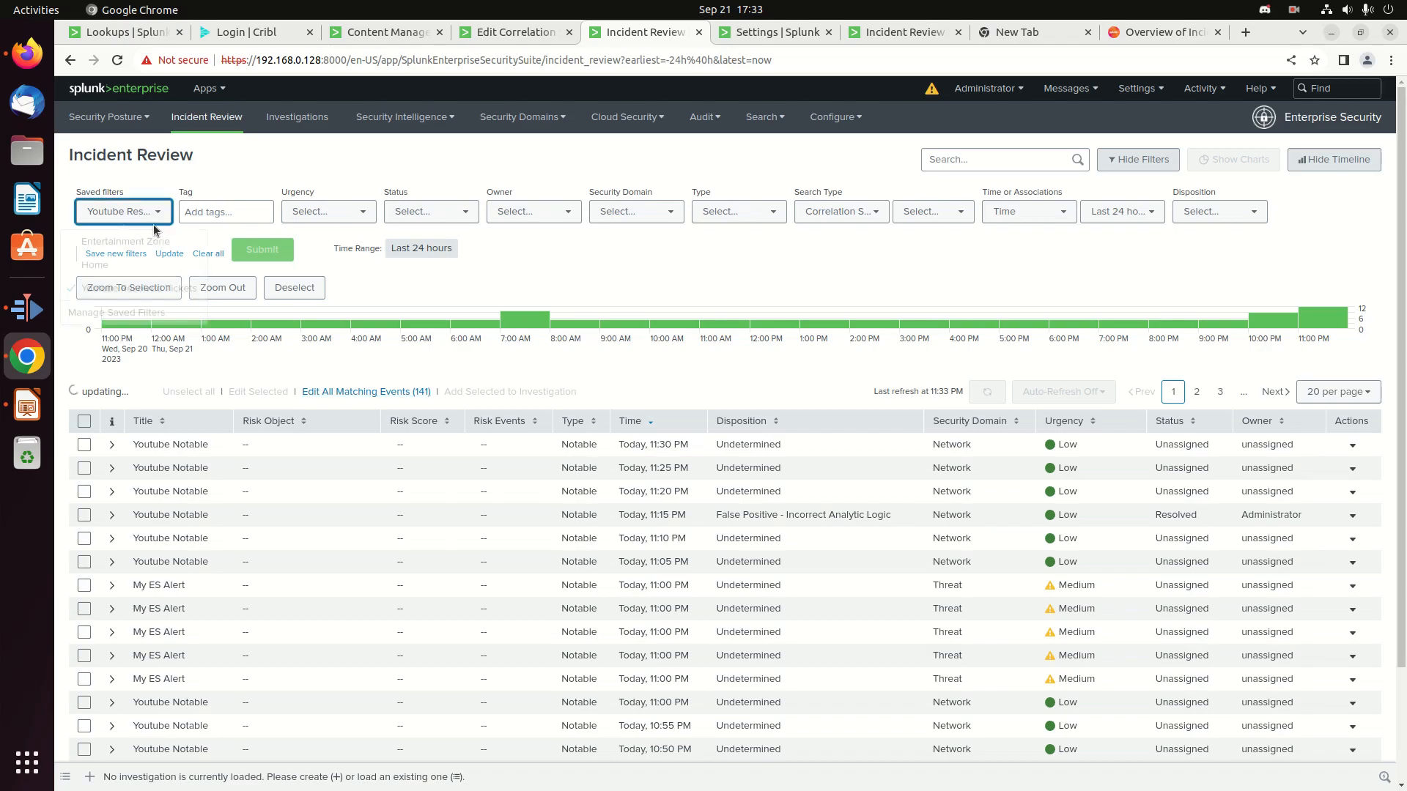
click(152, 216)
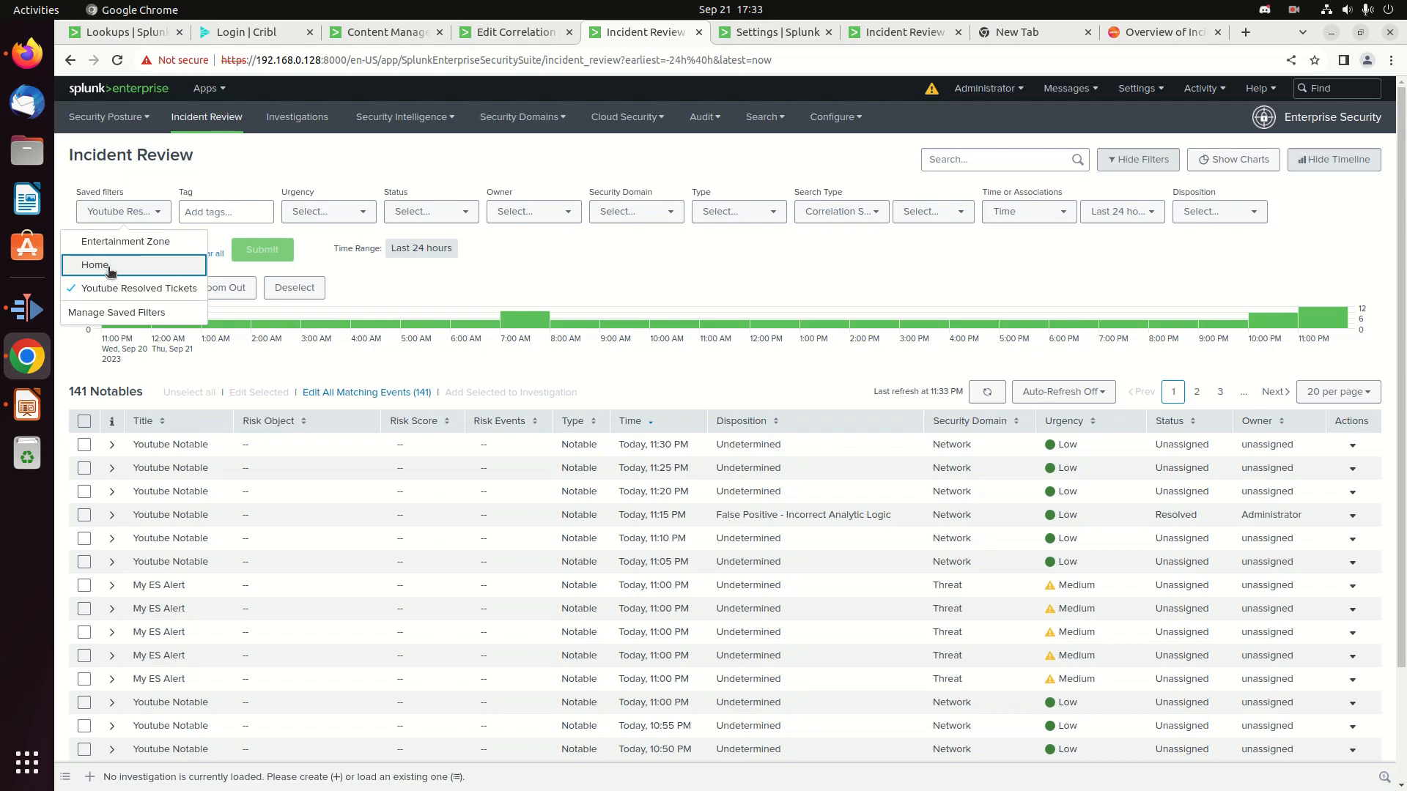
click(117, 264)
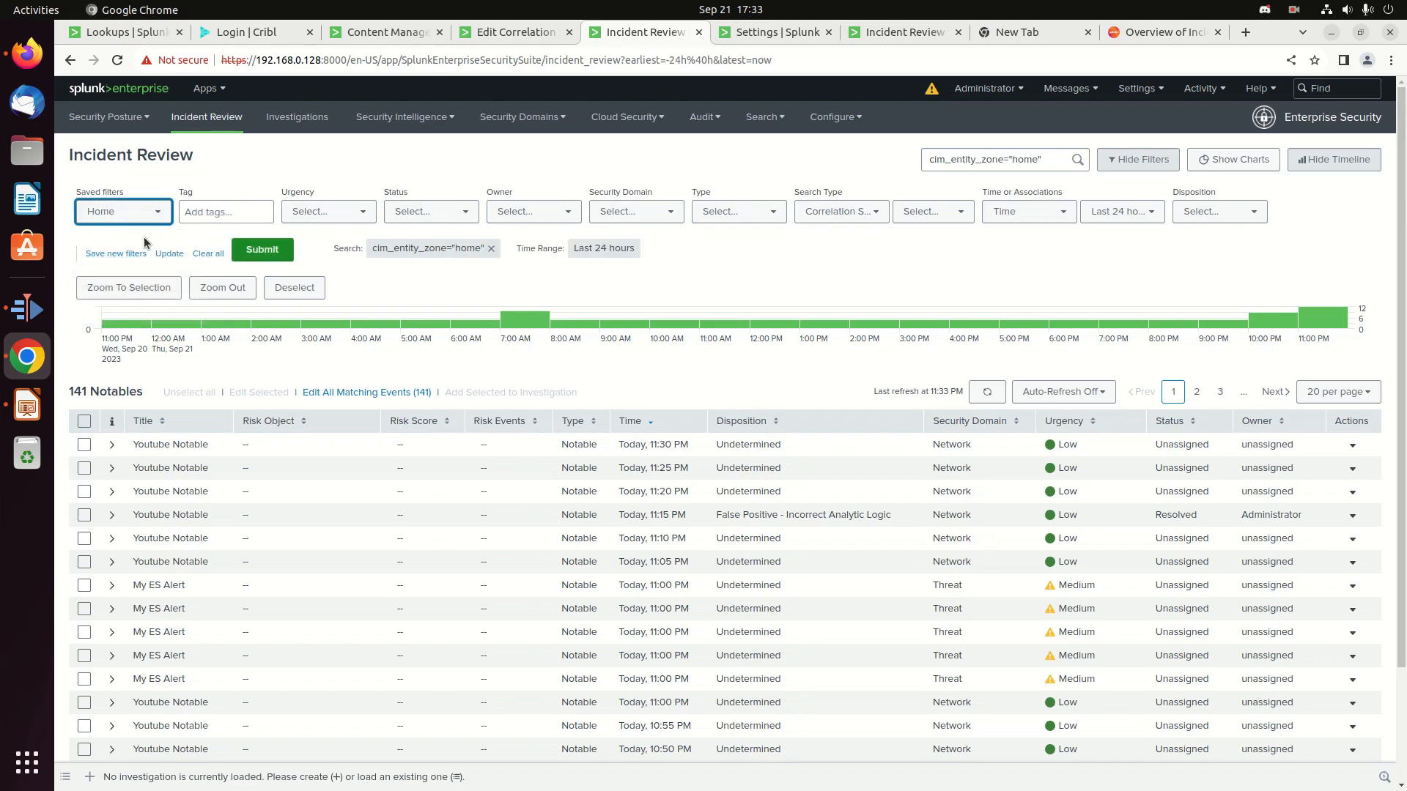
Load the saved filter Youtube Resolved Tickets and run the notable search with it
click(142, 212)
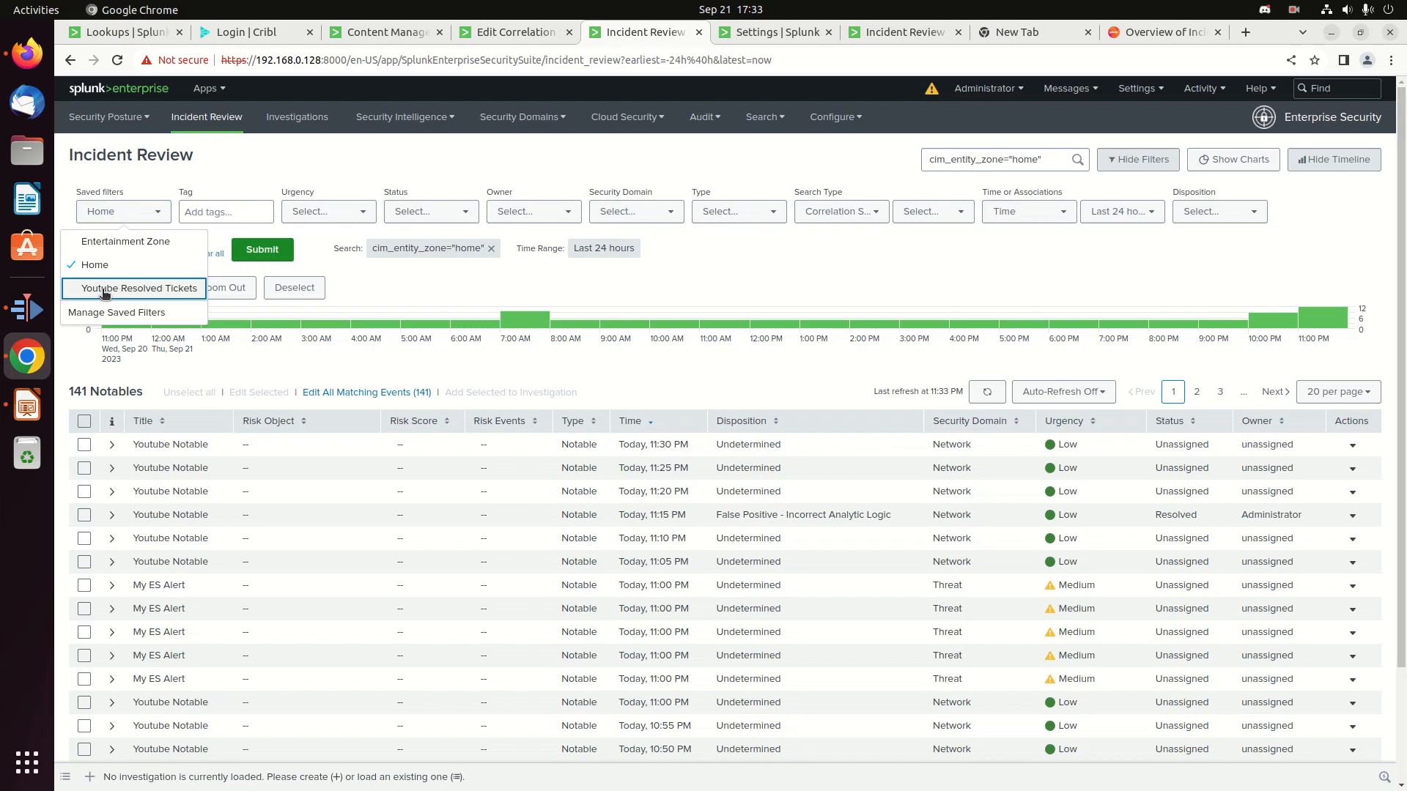
click(153, 289)
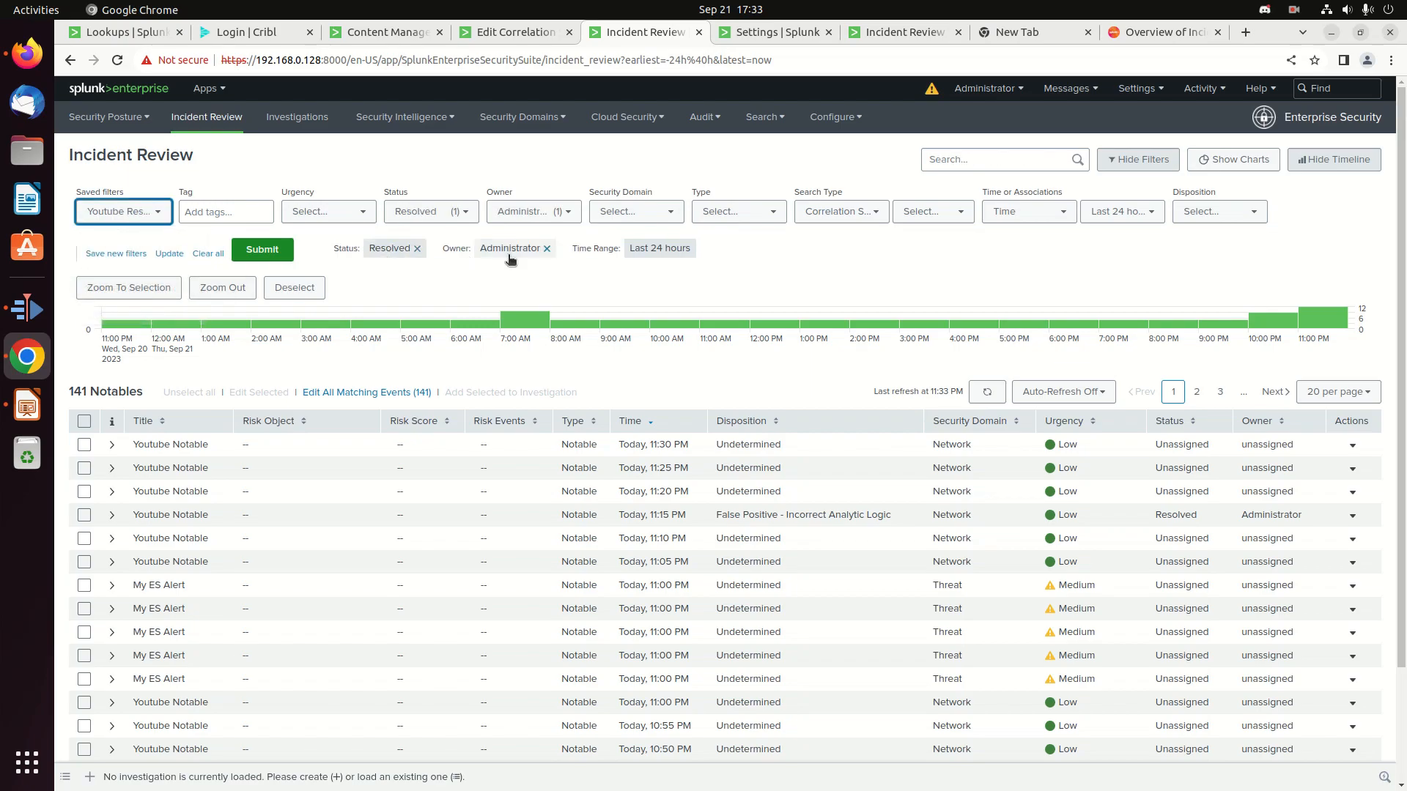
click(267, 250)
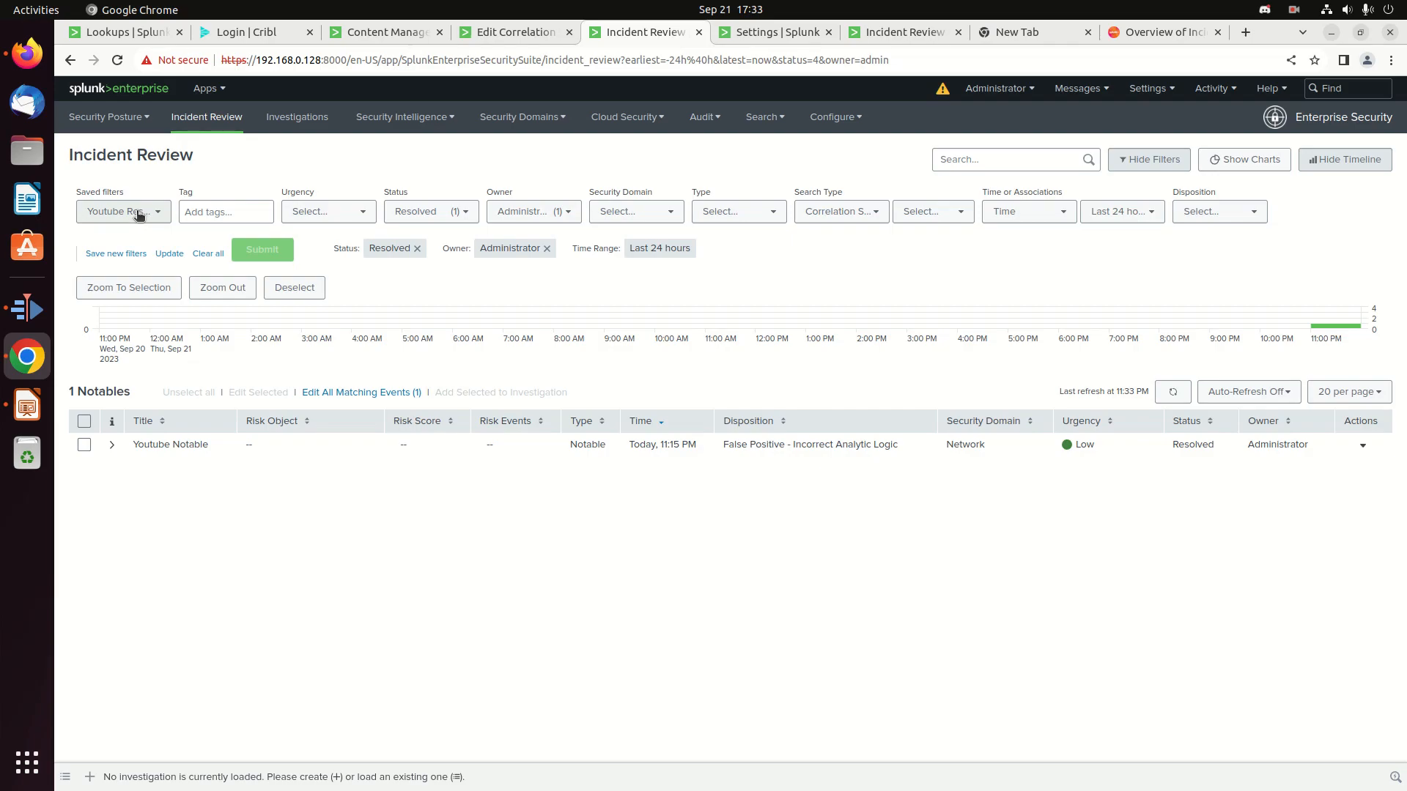
click(139, 213)
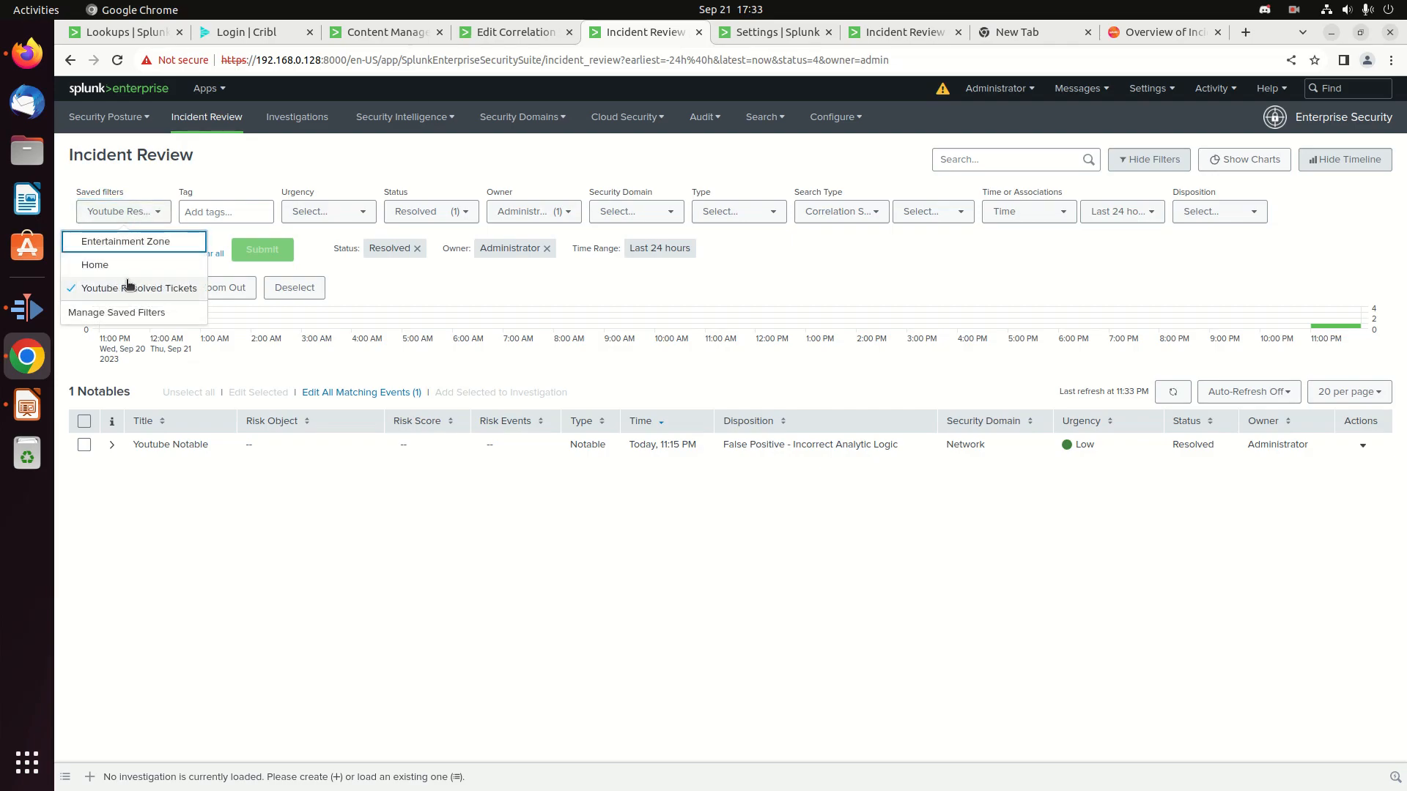
click(424, 293)
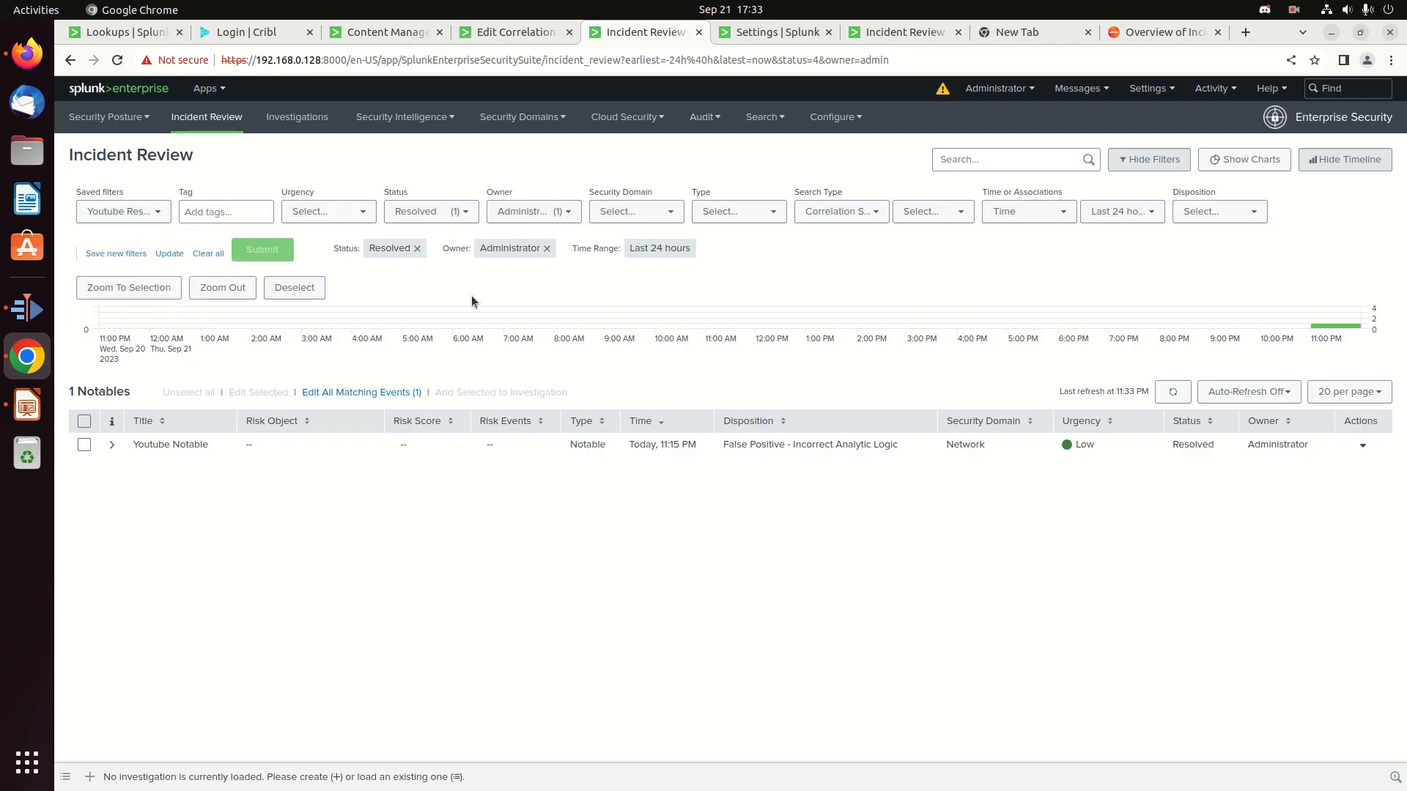
Expand the details of the Youtube Notable and highlight the review comment in its History
click(112, 445)
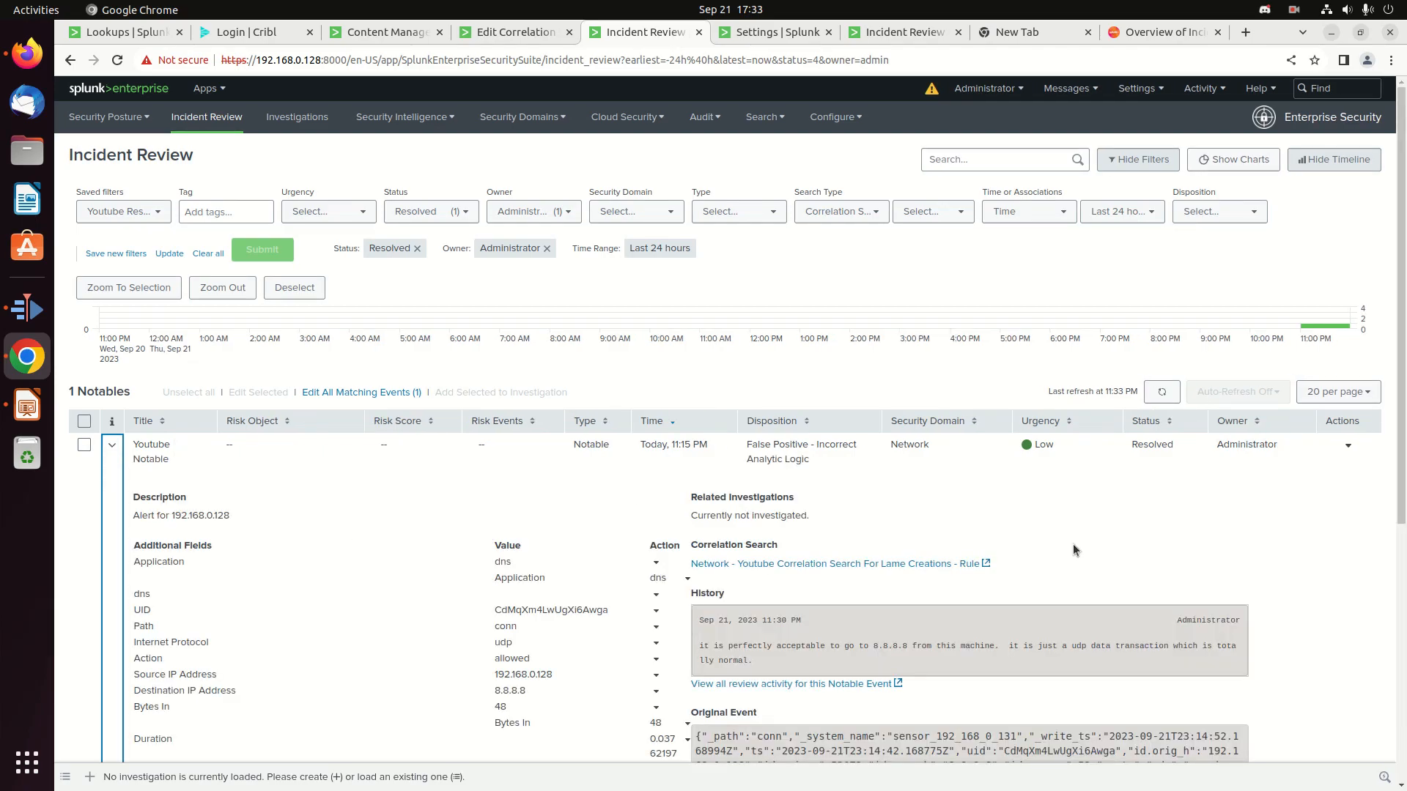
scroll(1073, 548, down, 3)
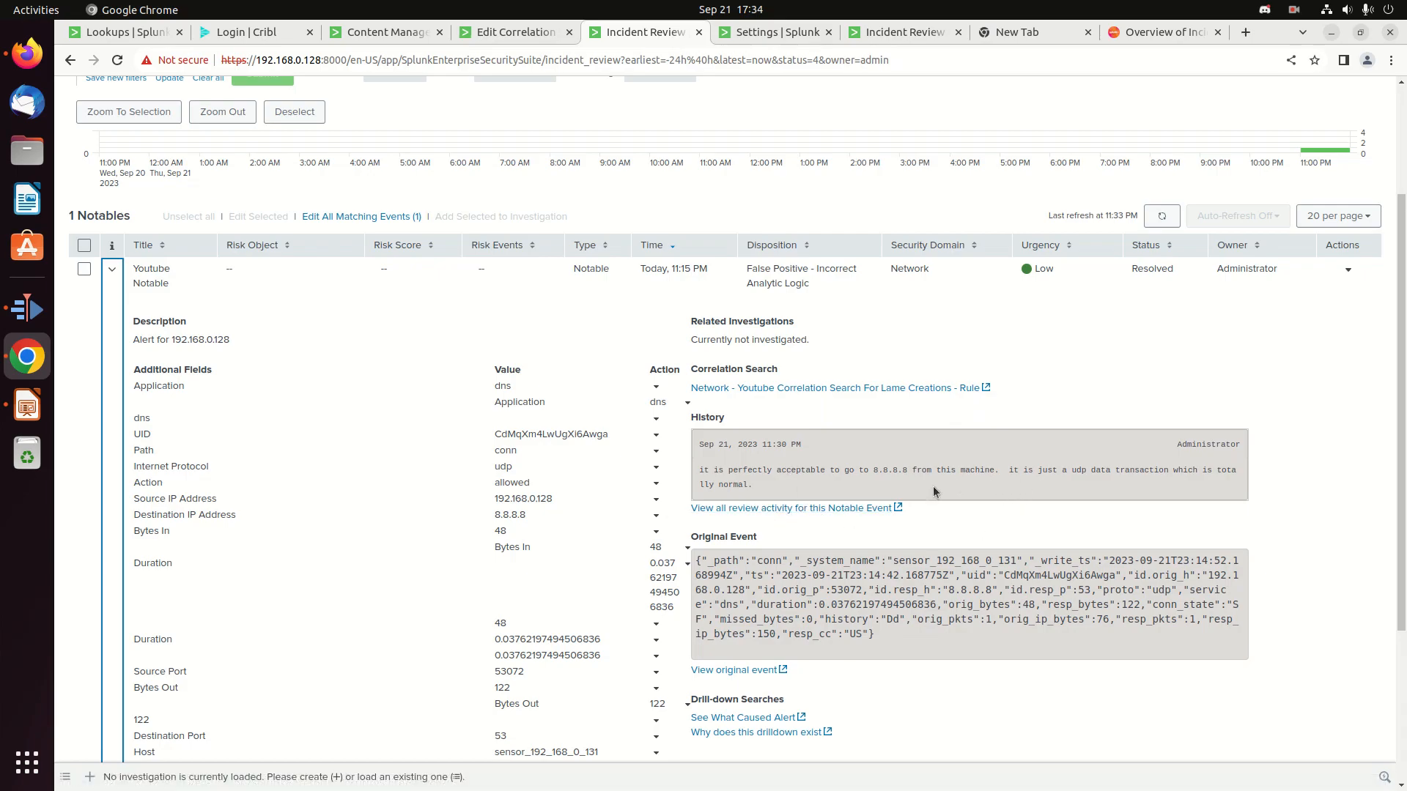
mouse_move(767, 486)
mouse_down()
mouse_move(807, 470)
mouse_move(699, 445)
mouse_move(762, 470)
mouse_up()
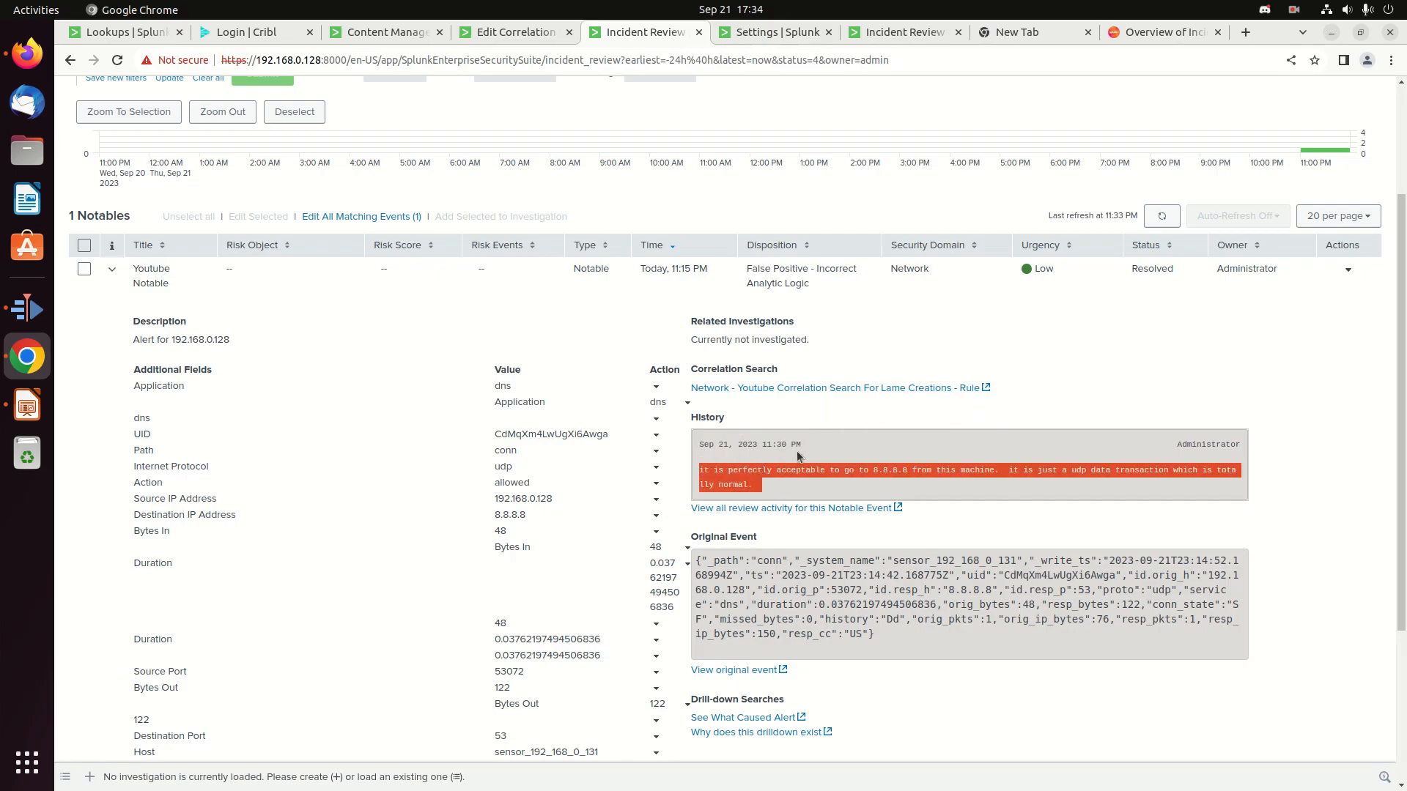
click(754, 486)
drag(759, 489, 695, 473)
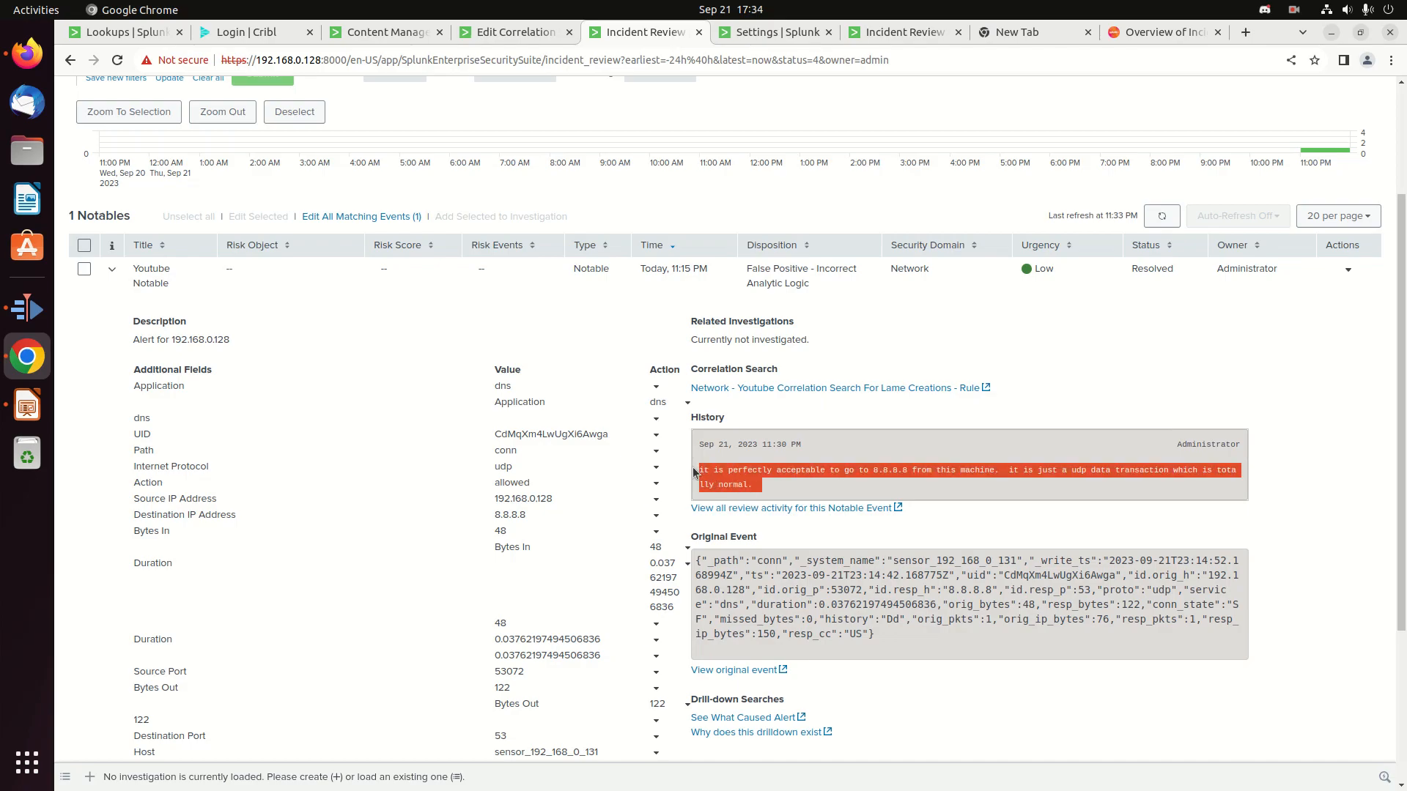
Edit the resolved Youtube Notable: set its urgency to Medium, add the comment "generic comment", and save the changes
click(86, 271)
click(86, 271)
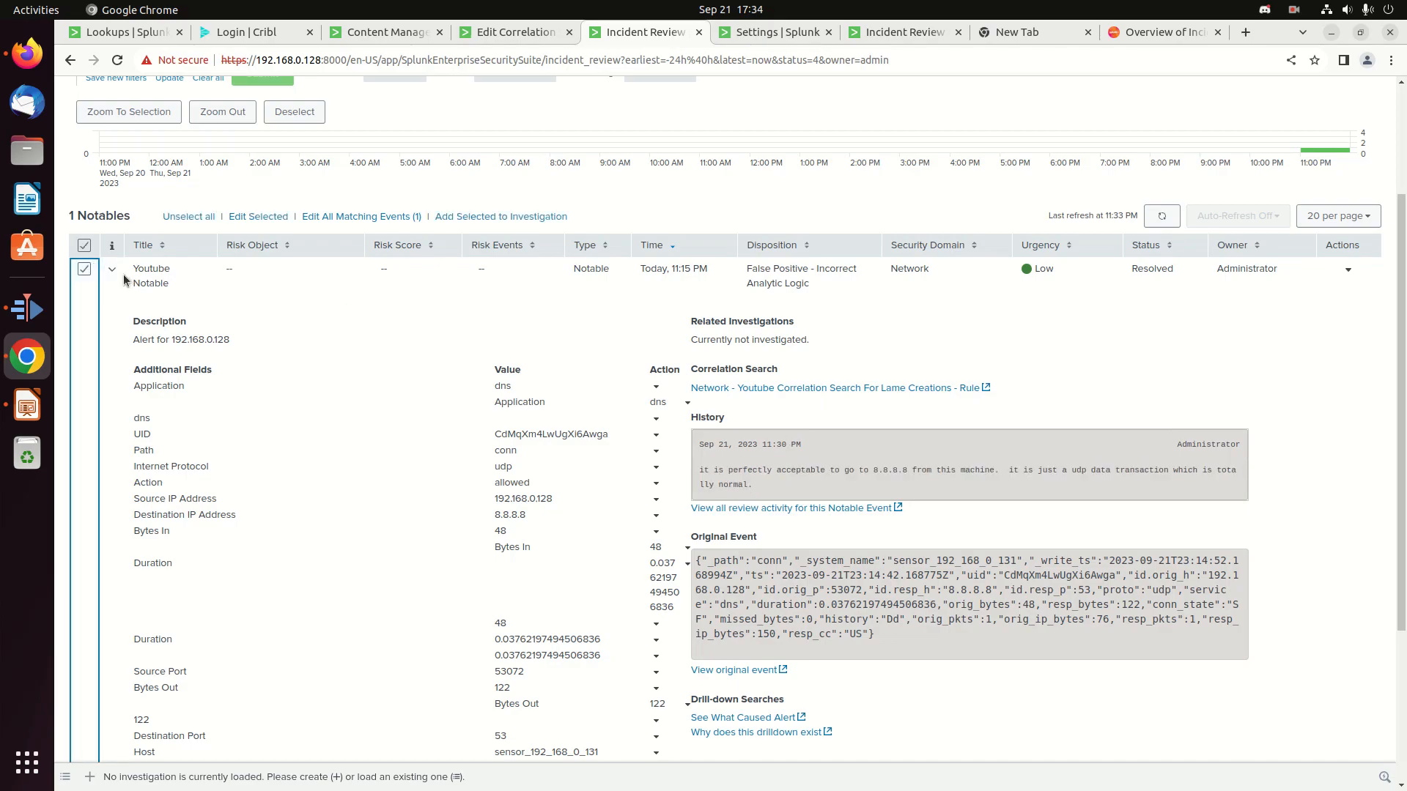
click(258, 217)
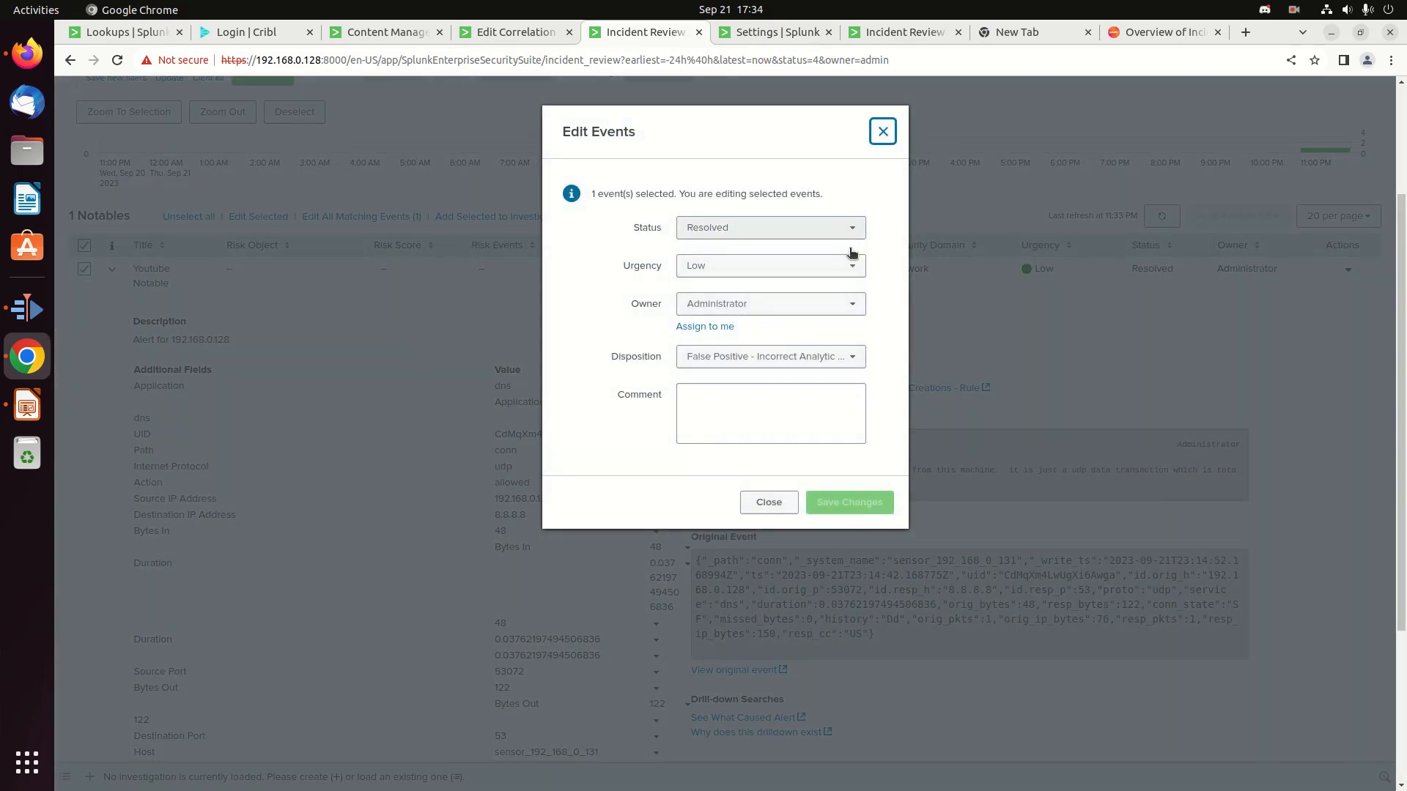
click(828, 268)
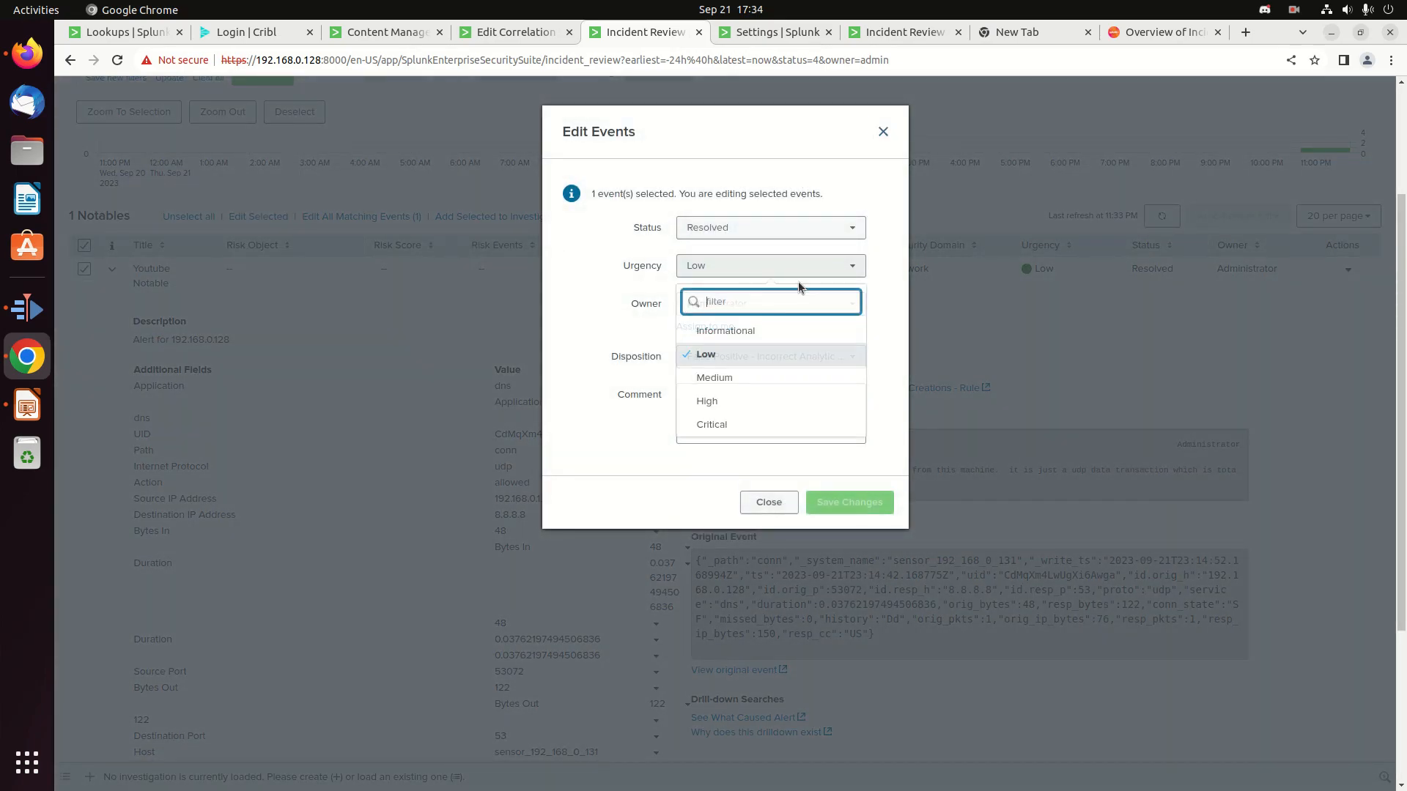
click(725, 377)
click(760, 400)
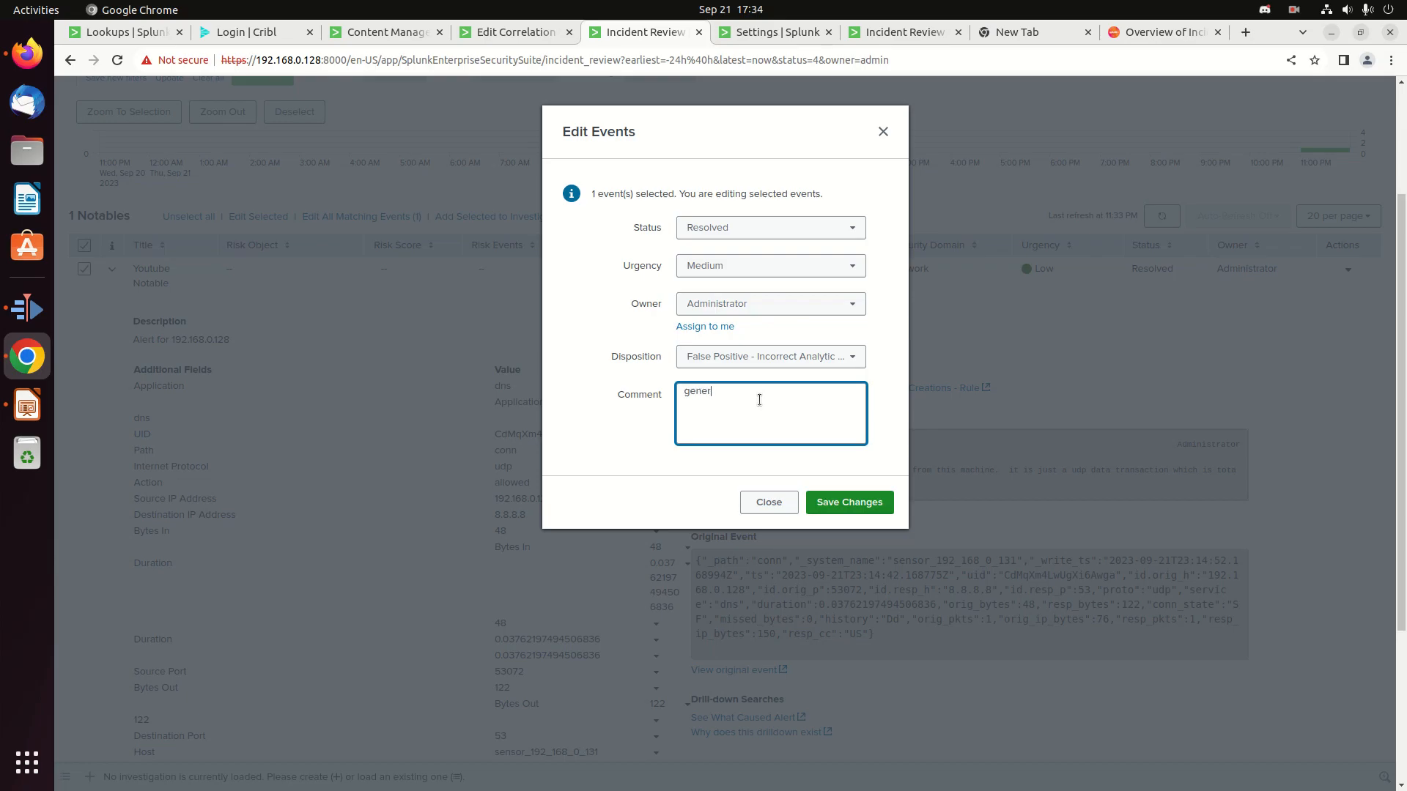
text(comment)
click(854, 507)
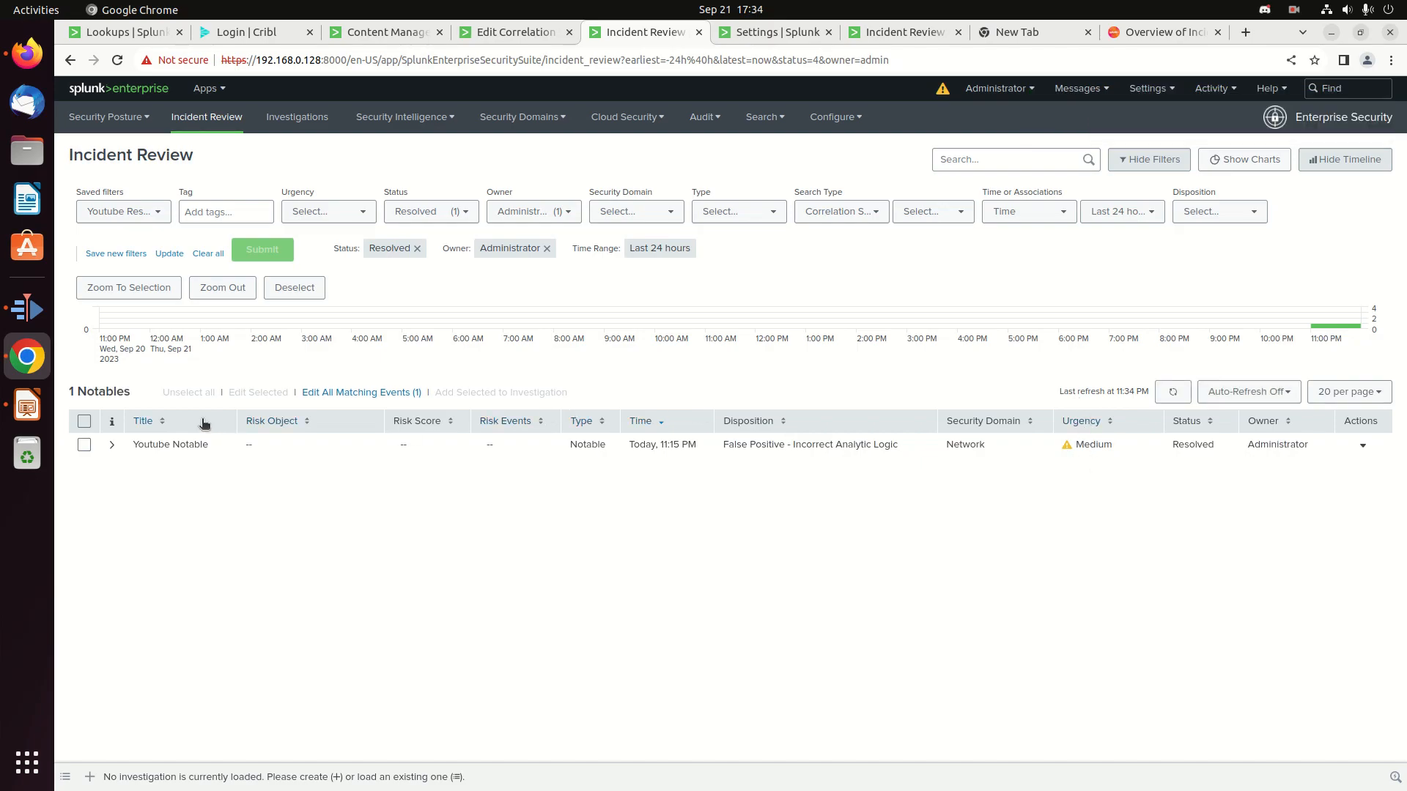
Step through the previous and next History comments in the Youtube Notable's details, and view all review activity for the event
click(84, 445)
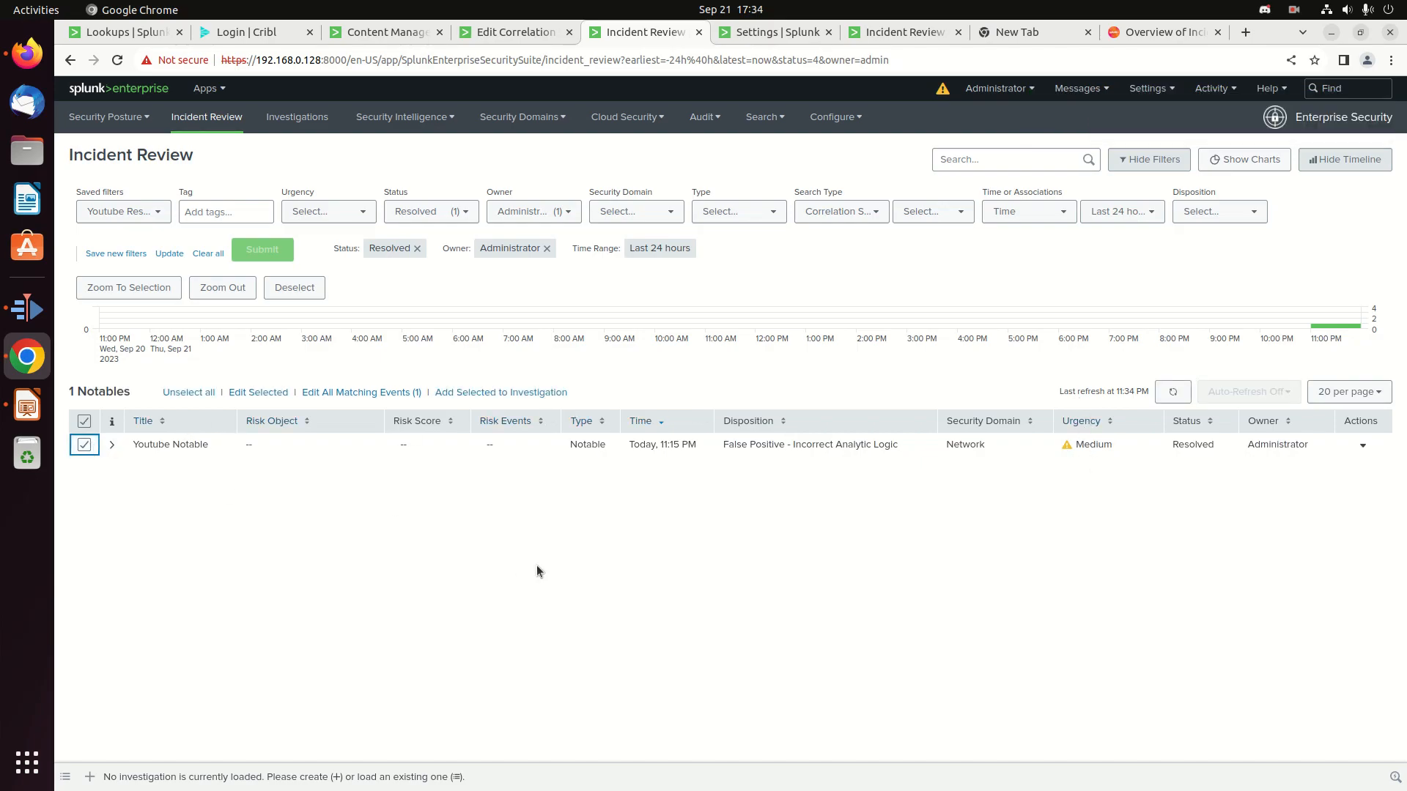
click(83, 445)
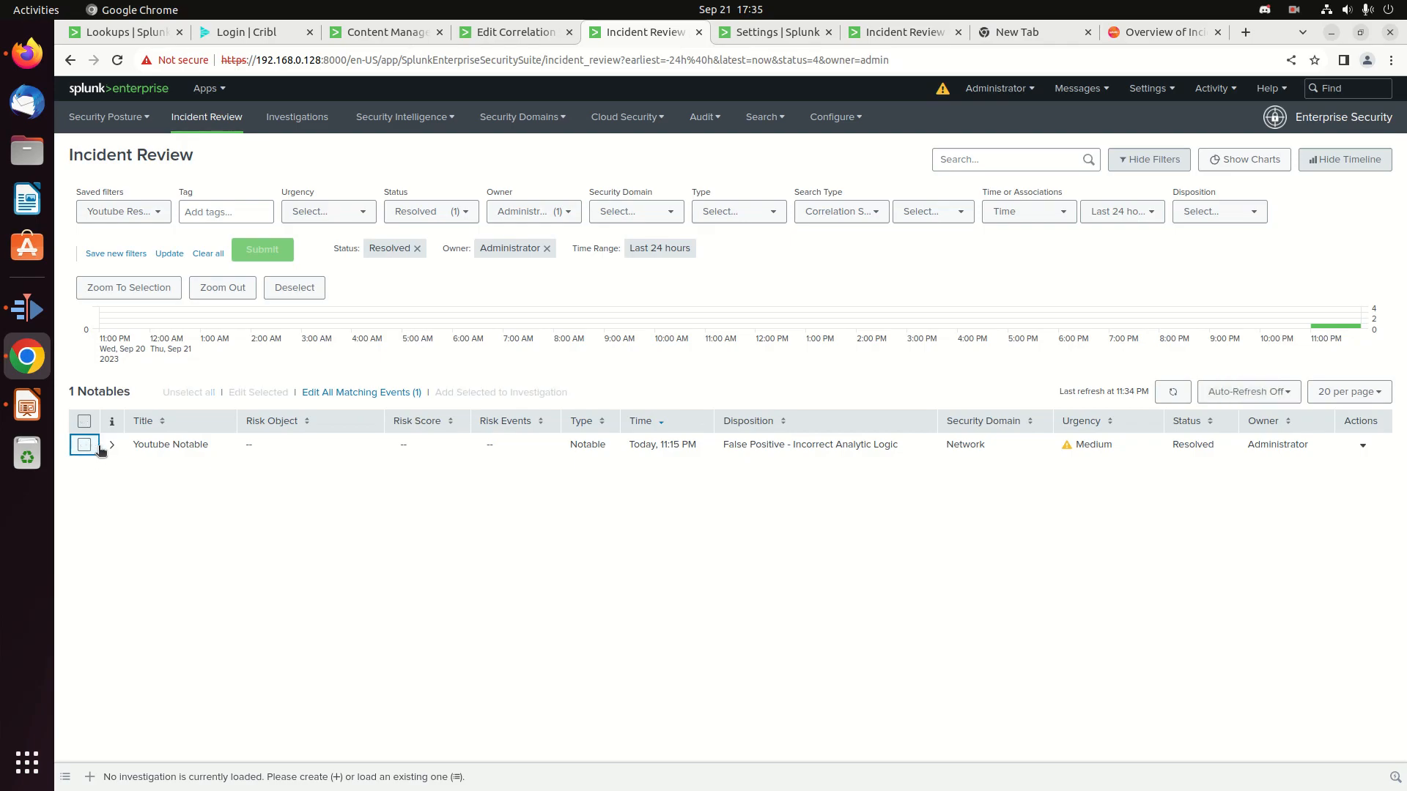
click(104, 448)
scroll(844, 399, down, 4)
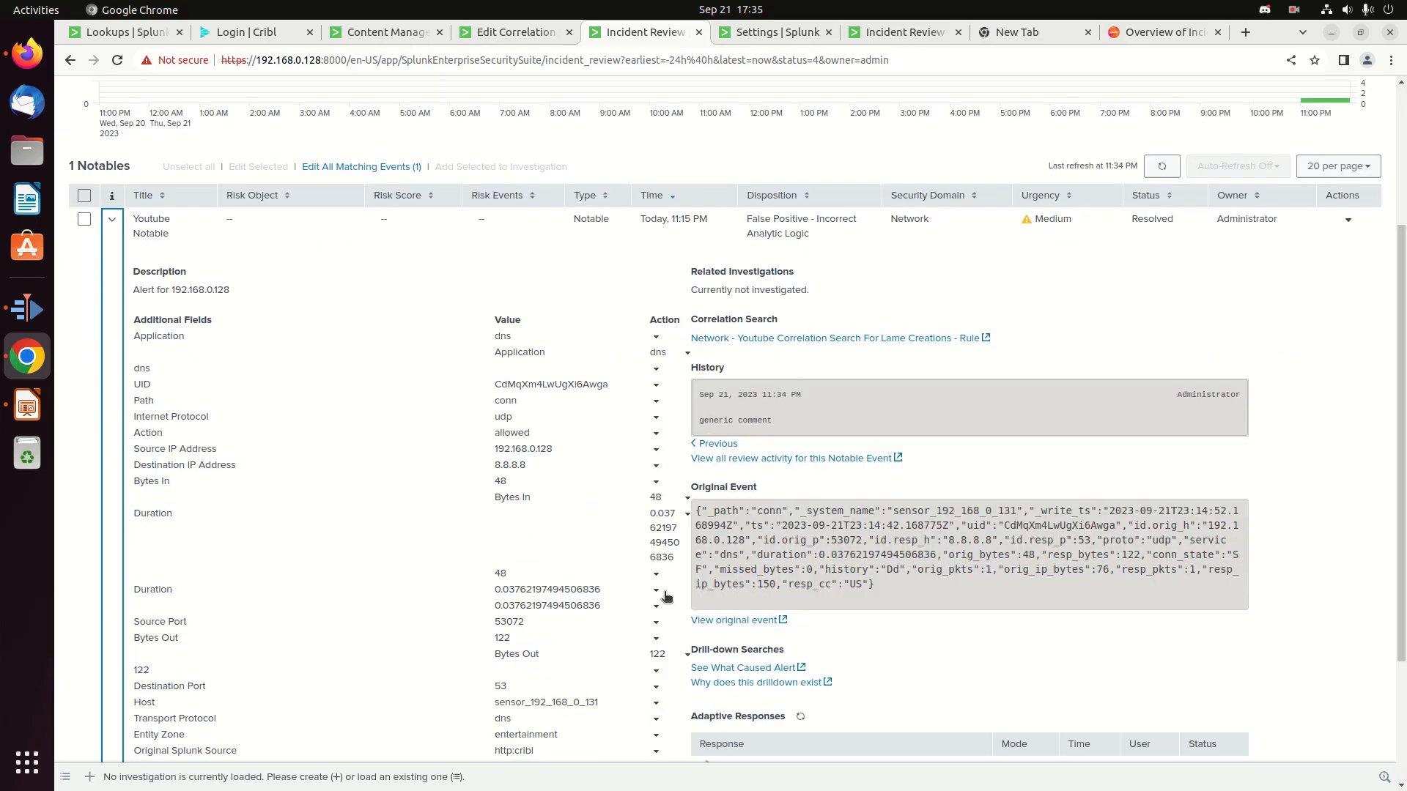
click(708, 406)
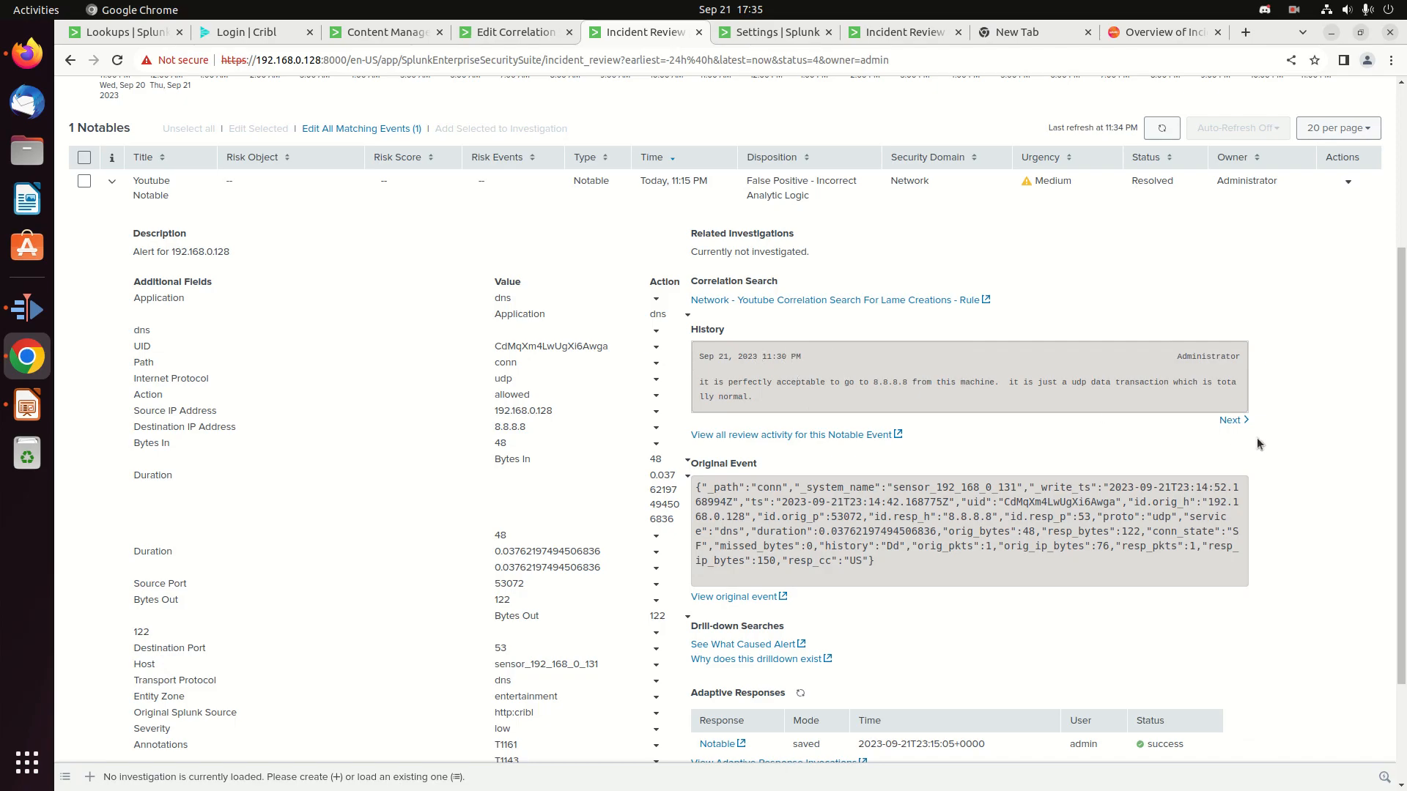
click(1230, 420)
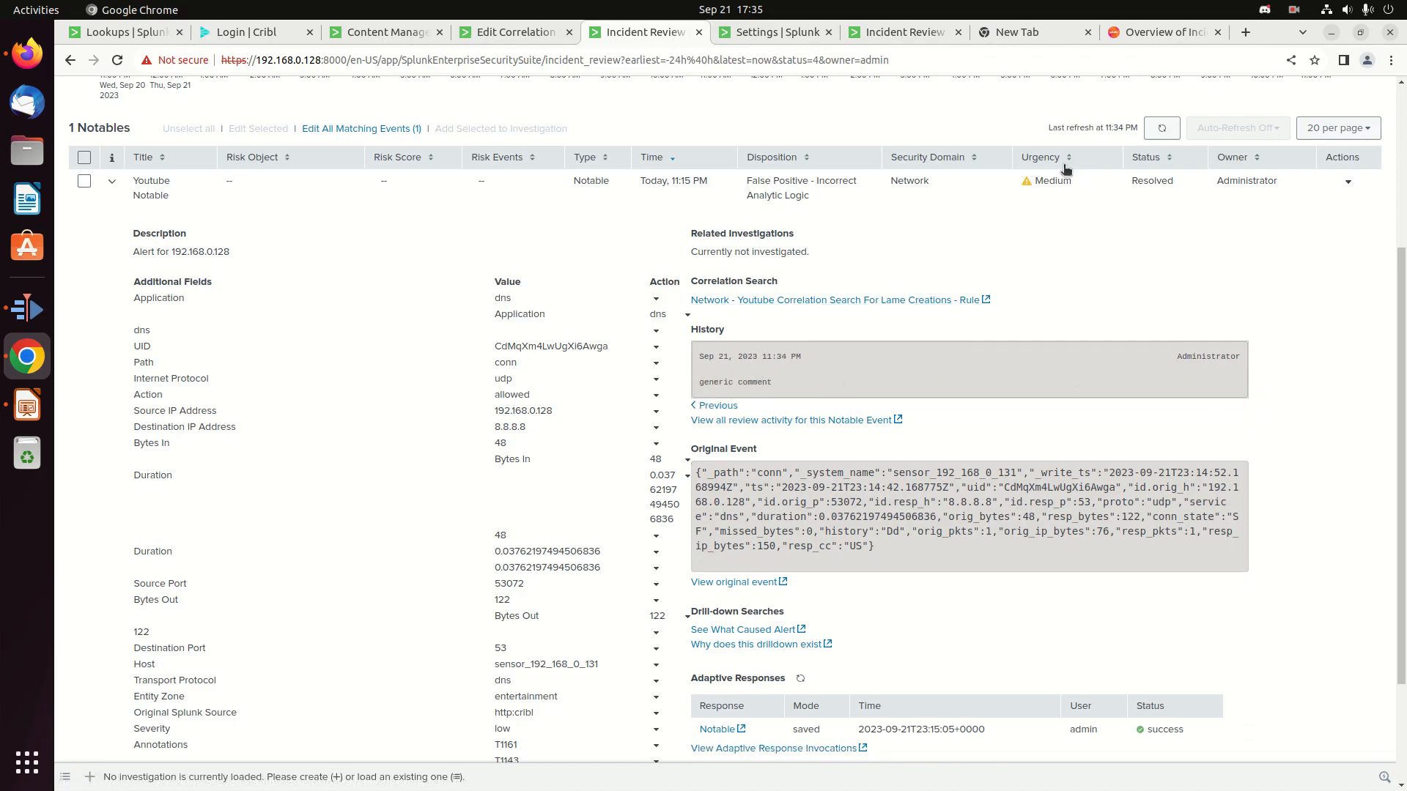
click(801, 420)
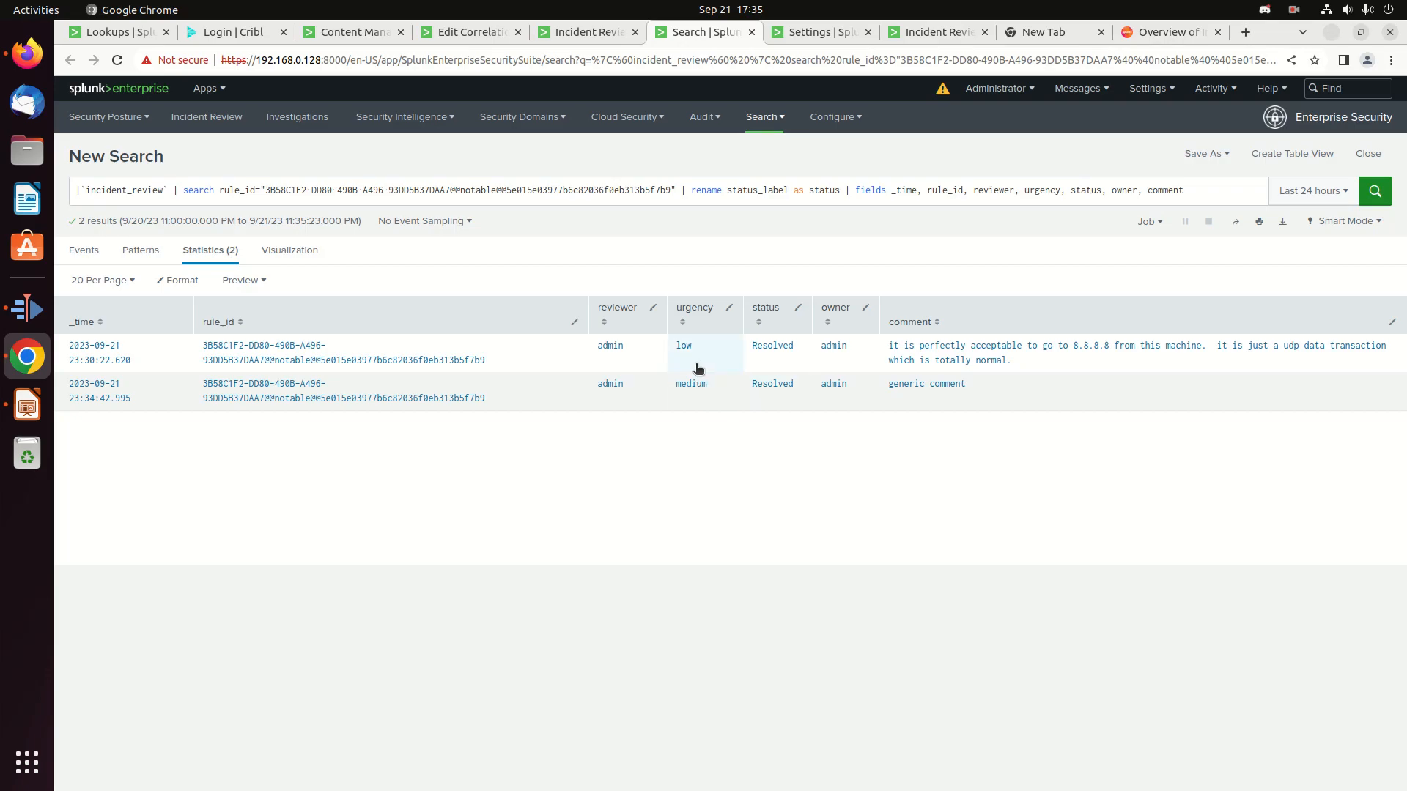
click(753, 33)
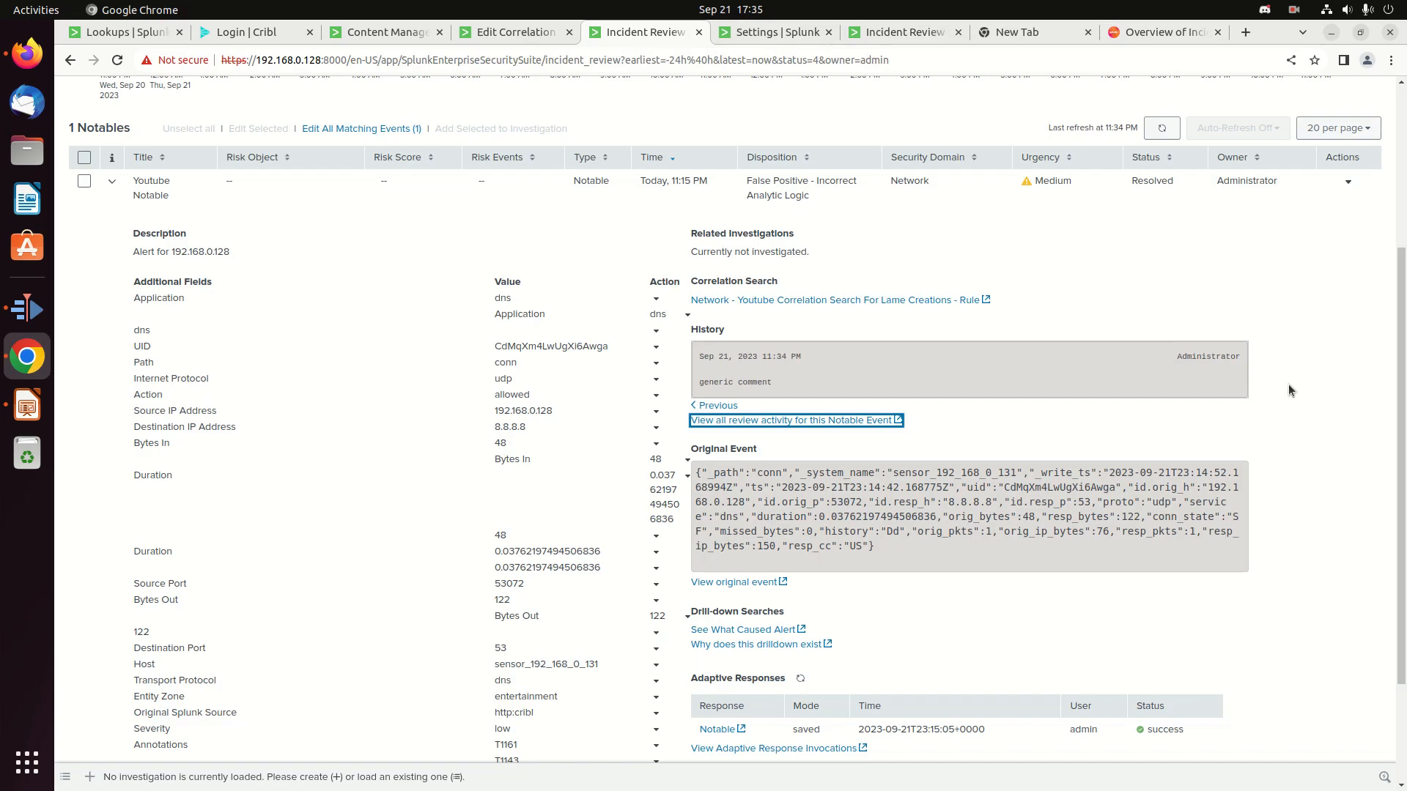
Open the results search for the Notable adaptive response, examine its query and event, and return to the notable's details
scroll(1295, 451, down, 3)
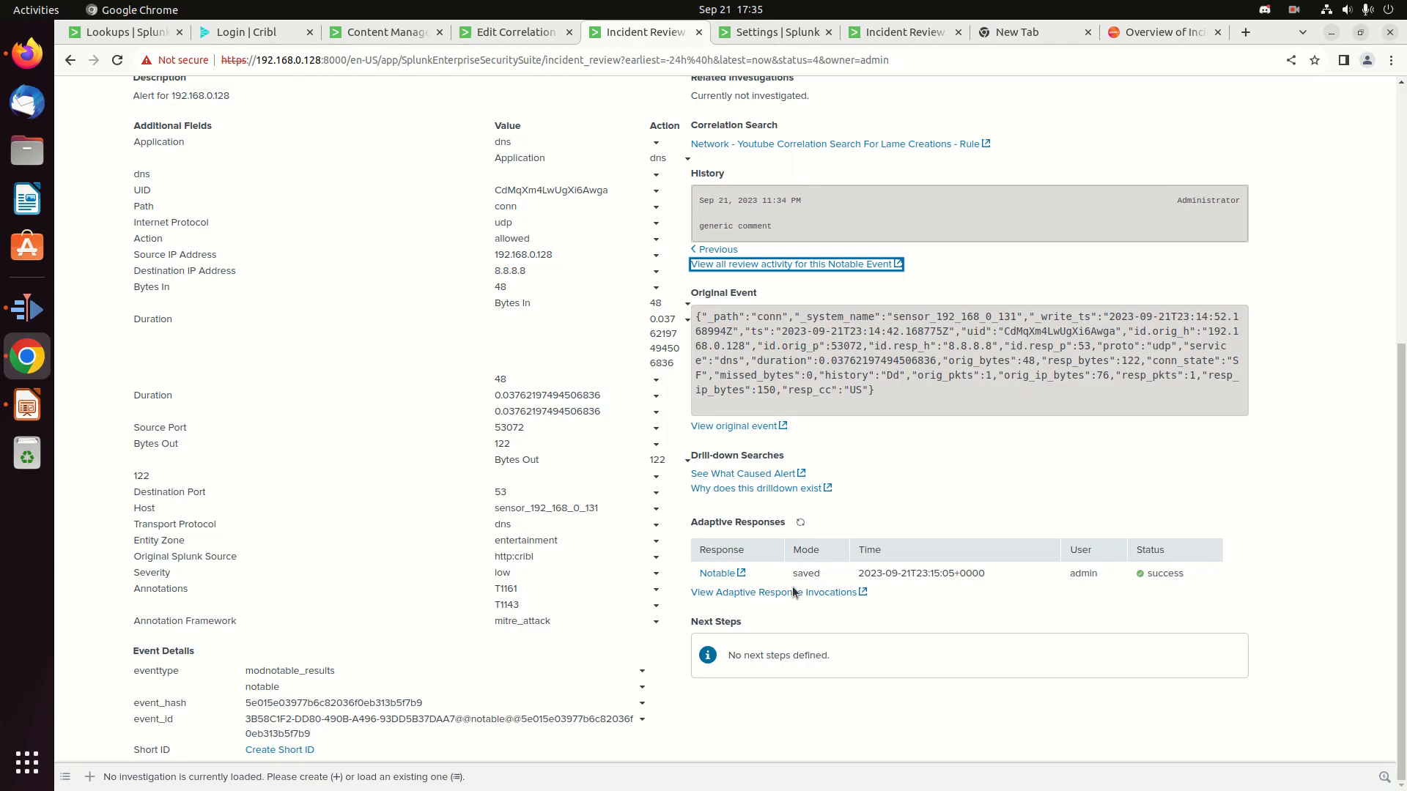
scroll(780, 589, up, 2)
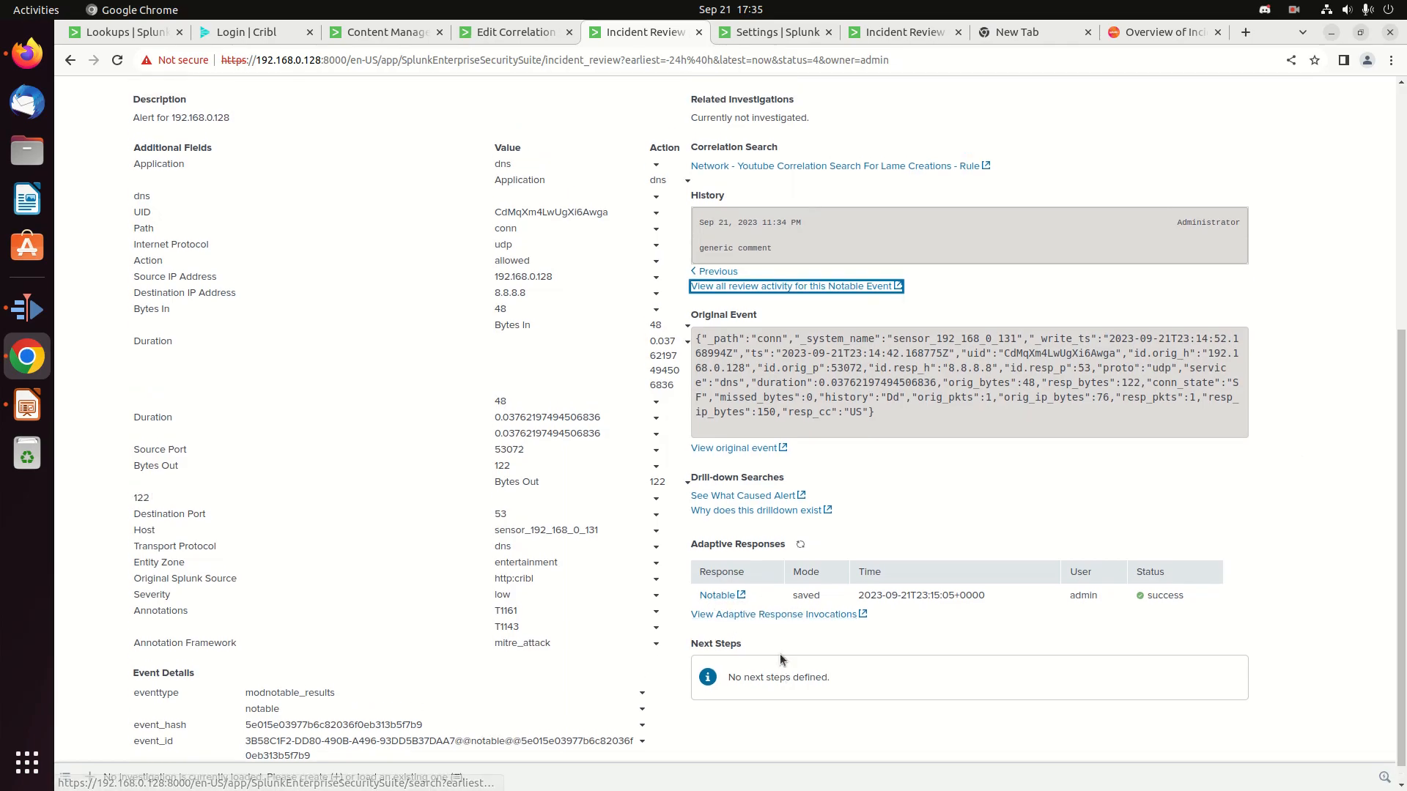
click(718, 661)
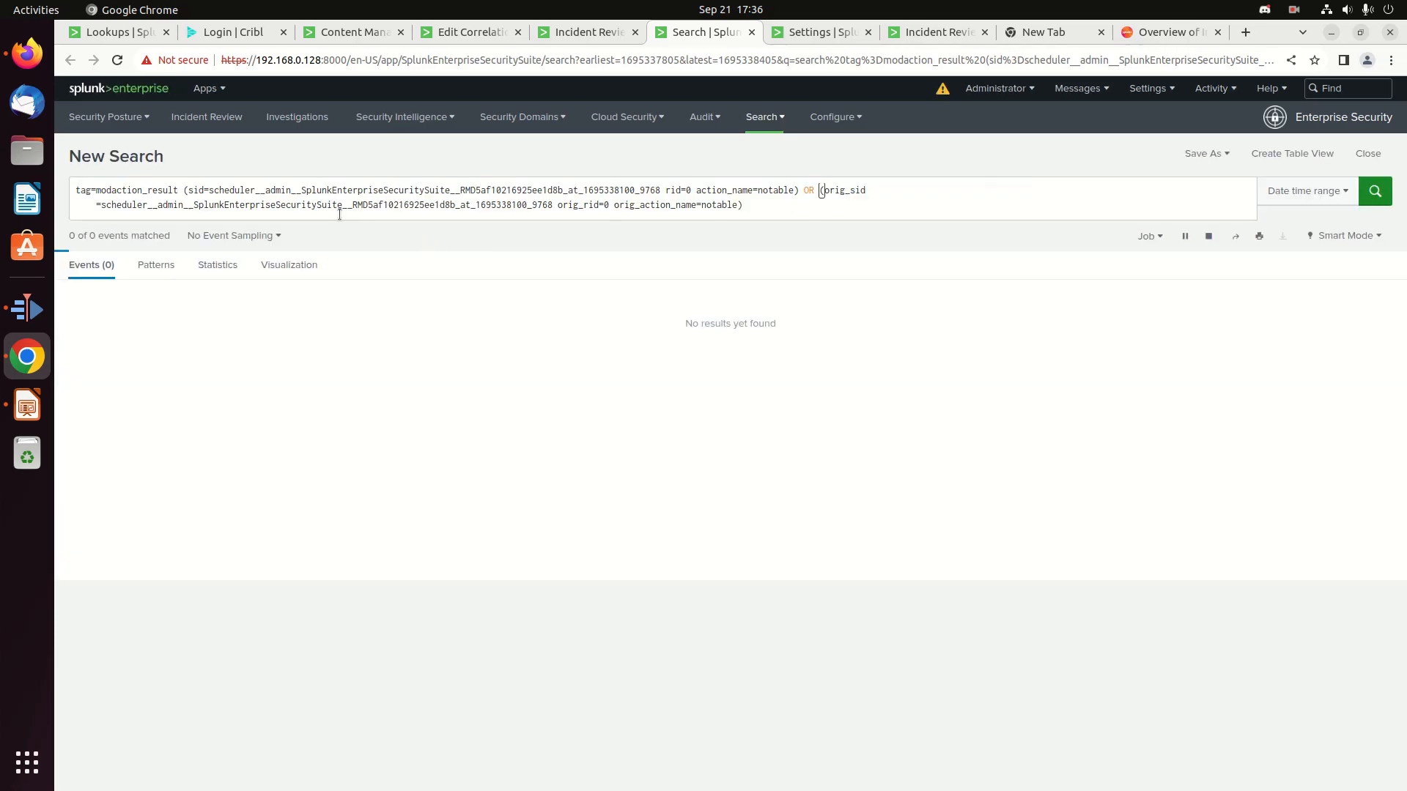
triple_click(331, 193)
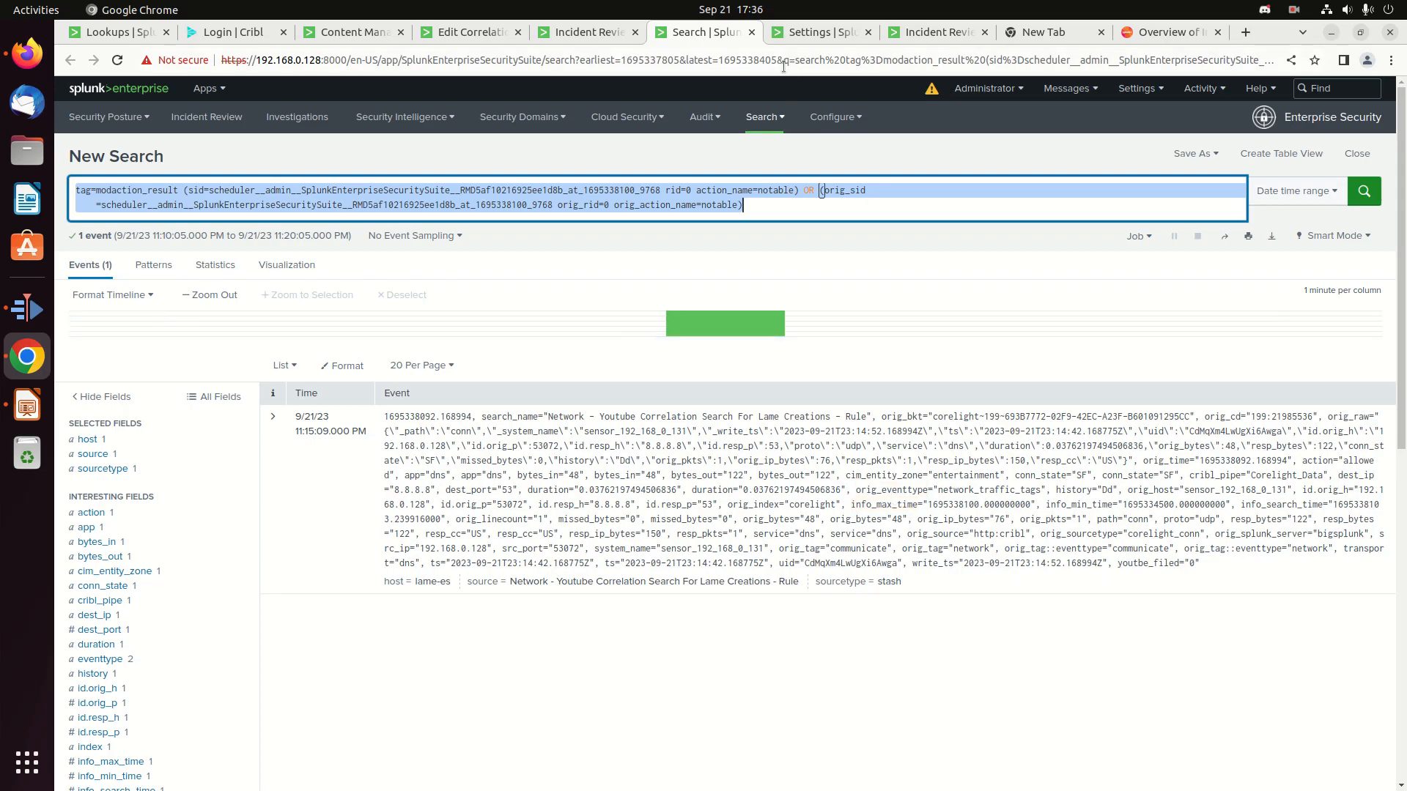
click(757, 35)
scroll(596, 430, up, 5)
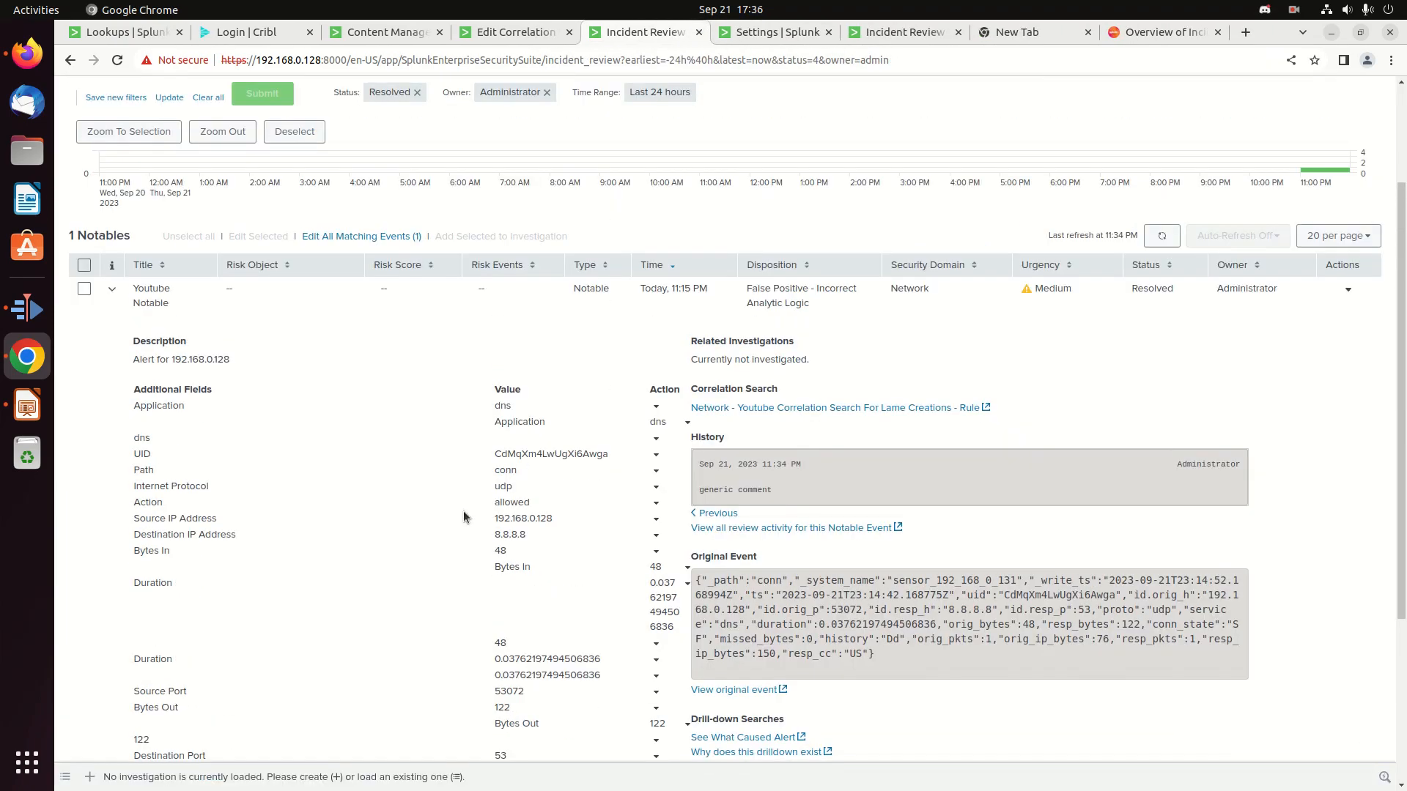
Look through the Youtube Notable's details, consult the documented incident review workflow and the Incident Review configuration, and return to the notables
scroll(657, 490, down, 3)
scroll(611, 441, down, 3)
scroll(612, 441, up, 6)
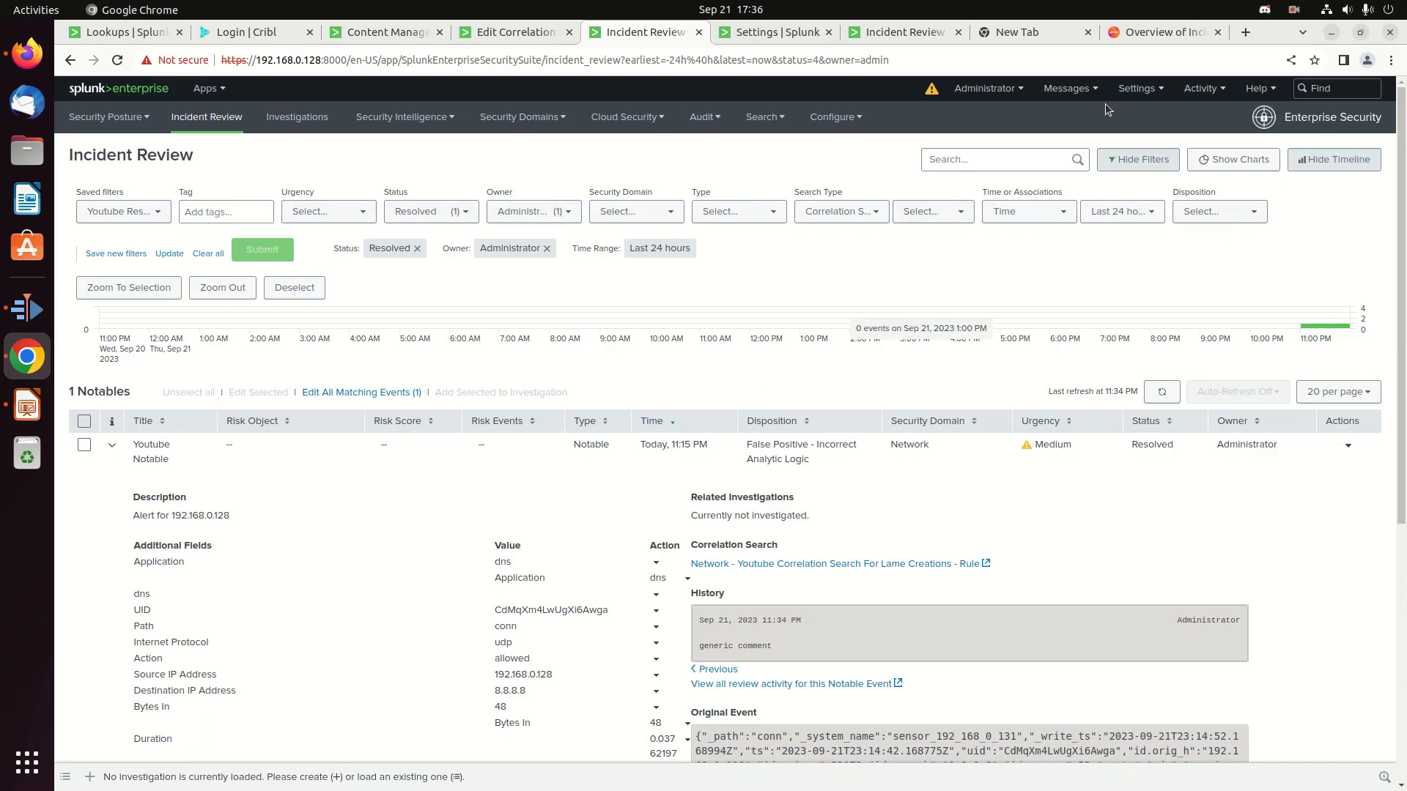
click(1169, 32)
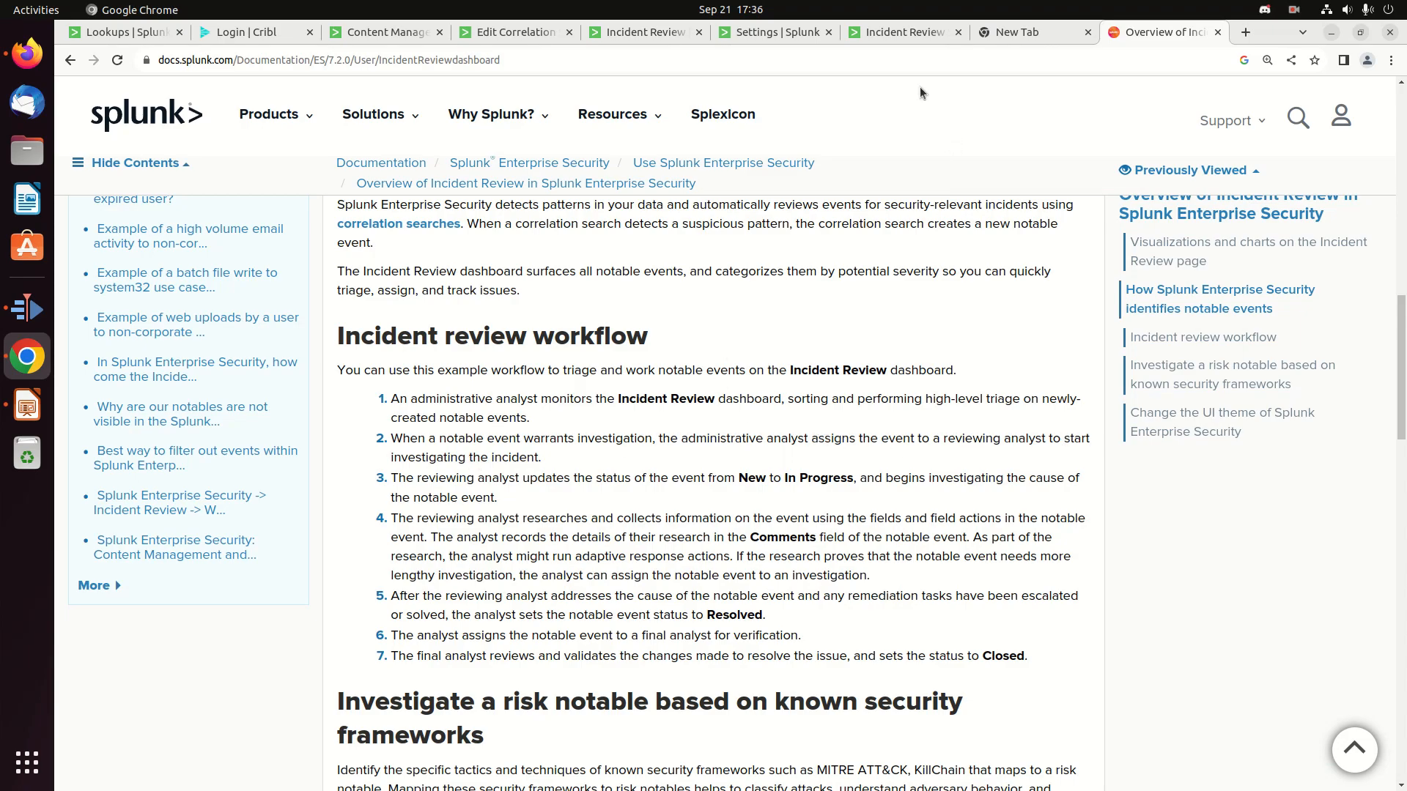
click(909, 37)
scroll(690, 267, up, 8)
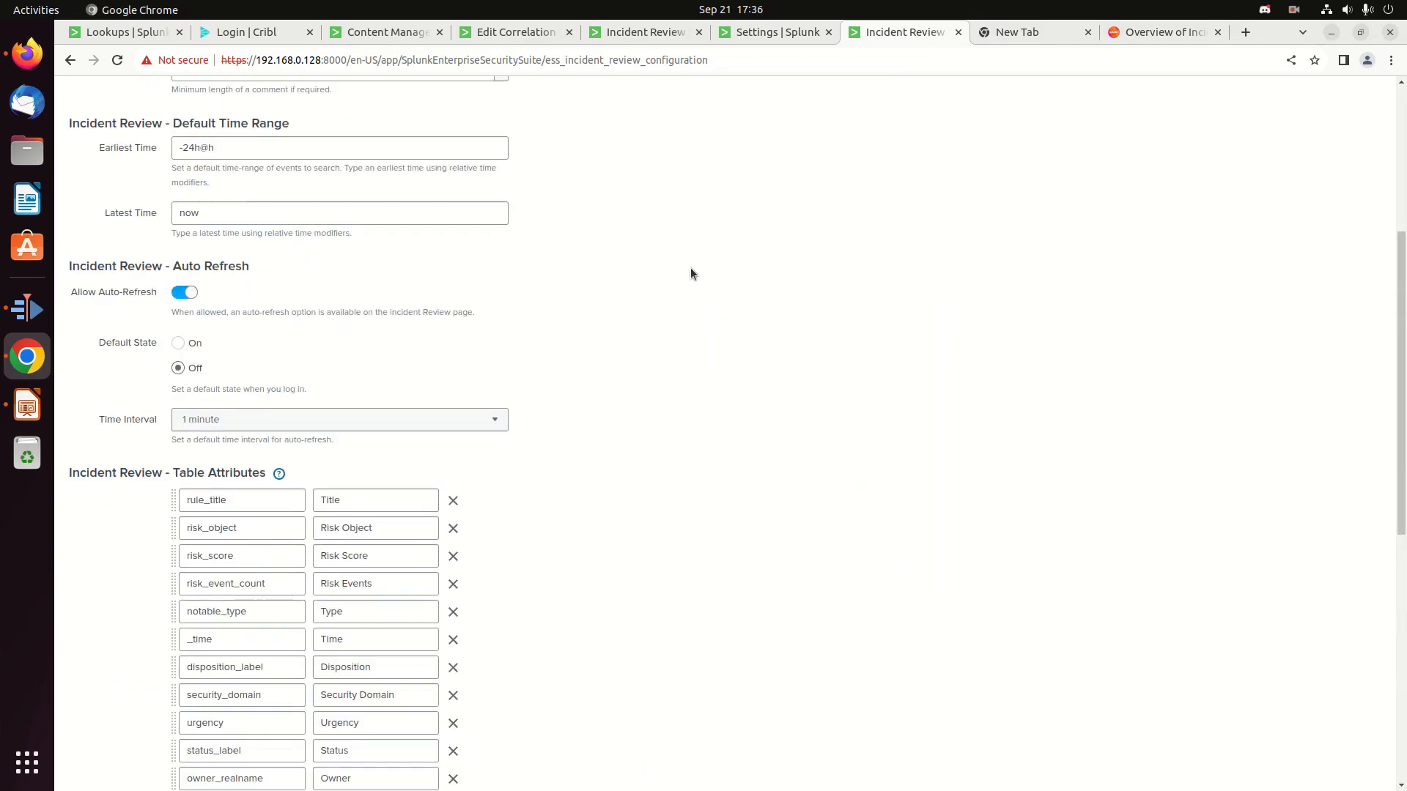
click(654, 38)
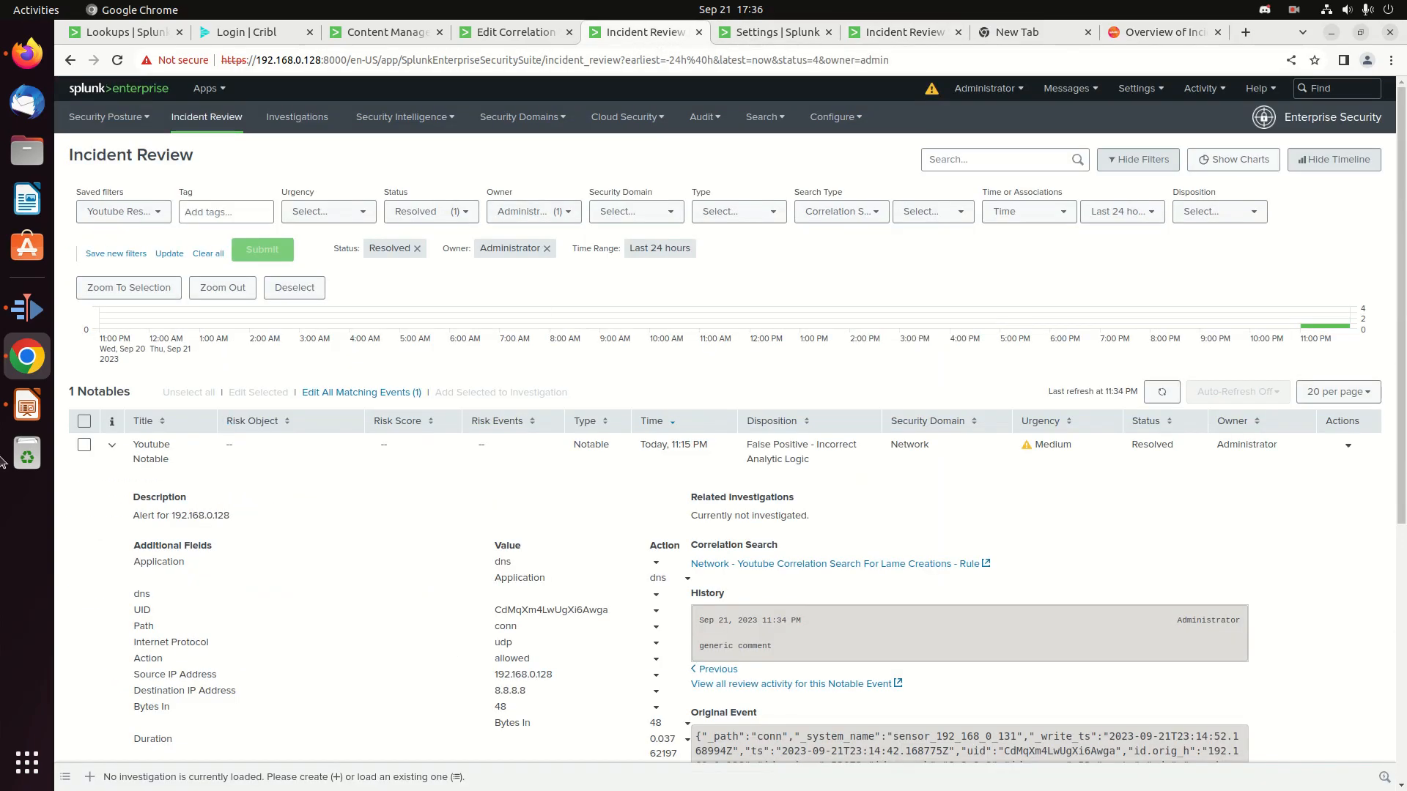
Remove the Resolved status and Administrator owner filters and submit the search for all notables from the last 24 hours
click(410, 248)
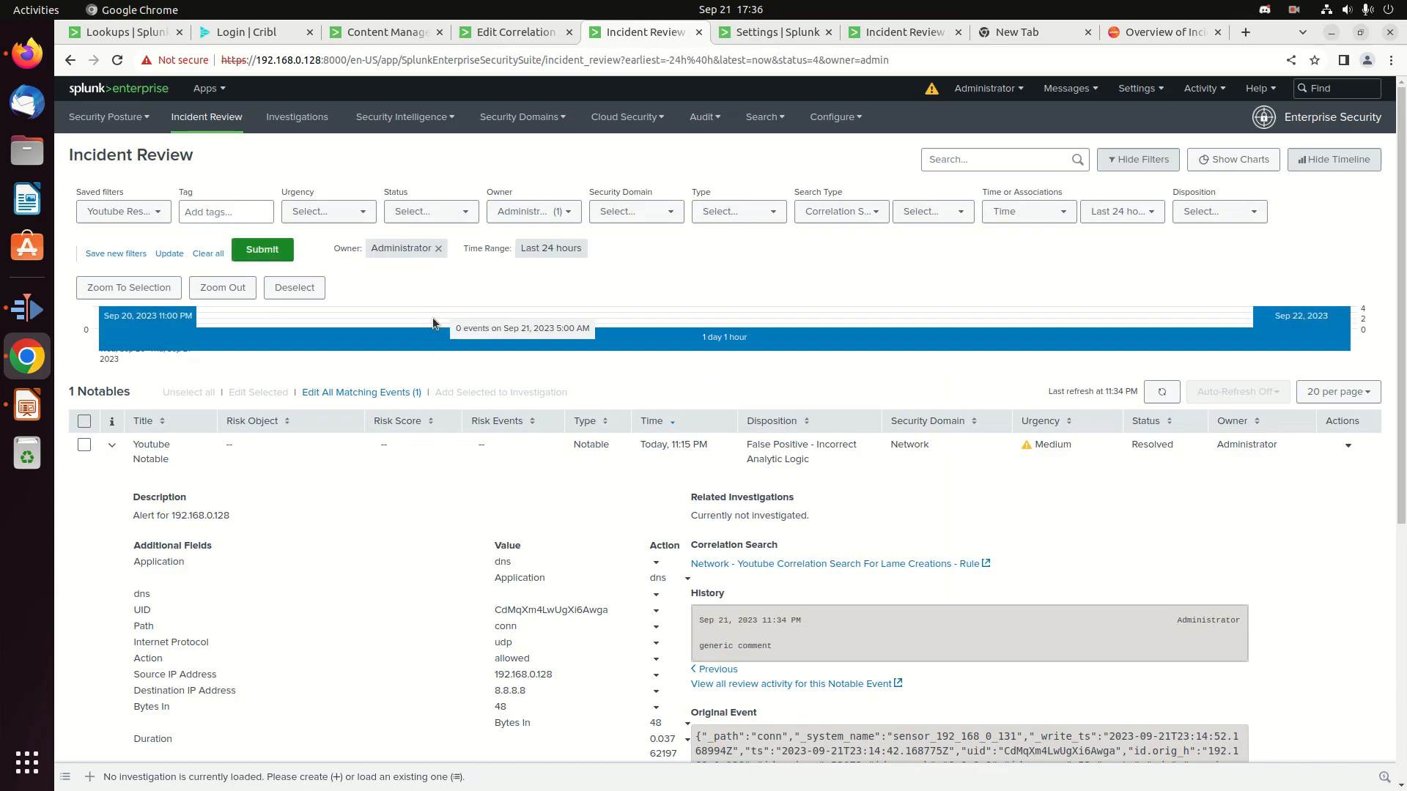
key(BackSpace)
key(Return)
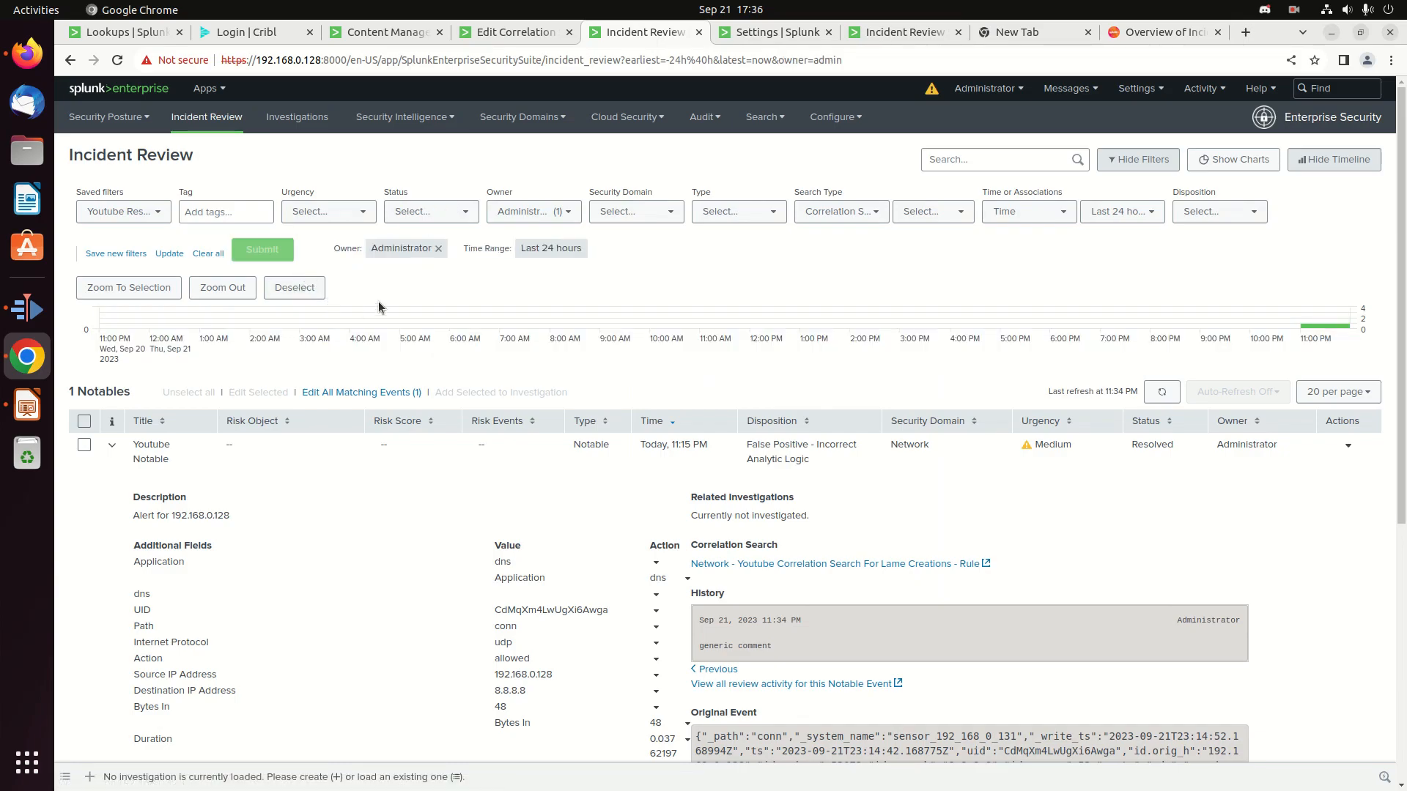
click(438, 249)
click(260, 251)
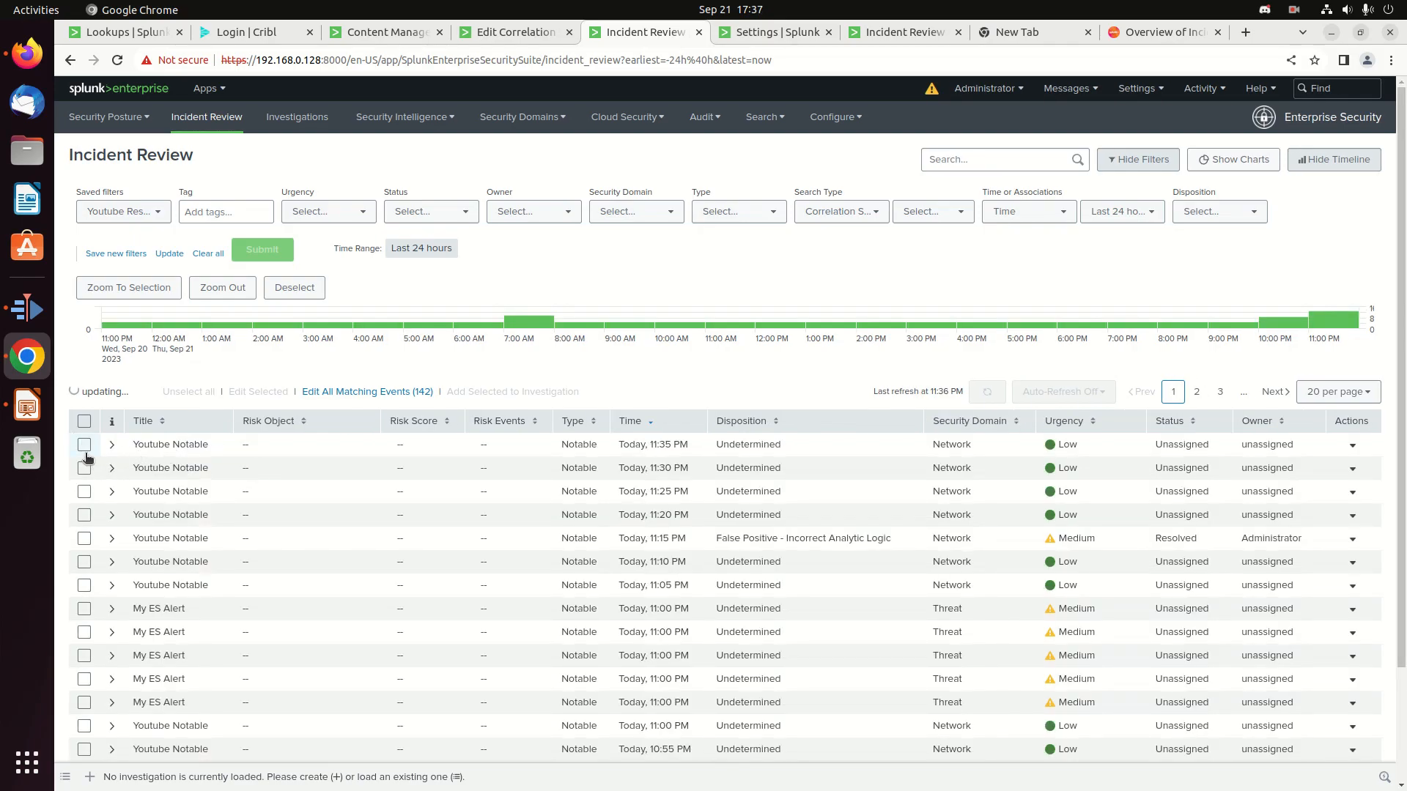
Select the 11:35 PM Youtube Notable, view the owner choices for editing it, and close the edit dialog without saving
click(85, 445)
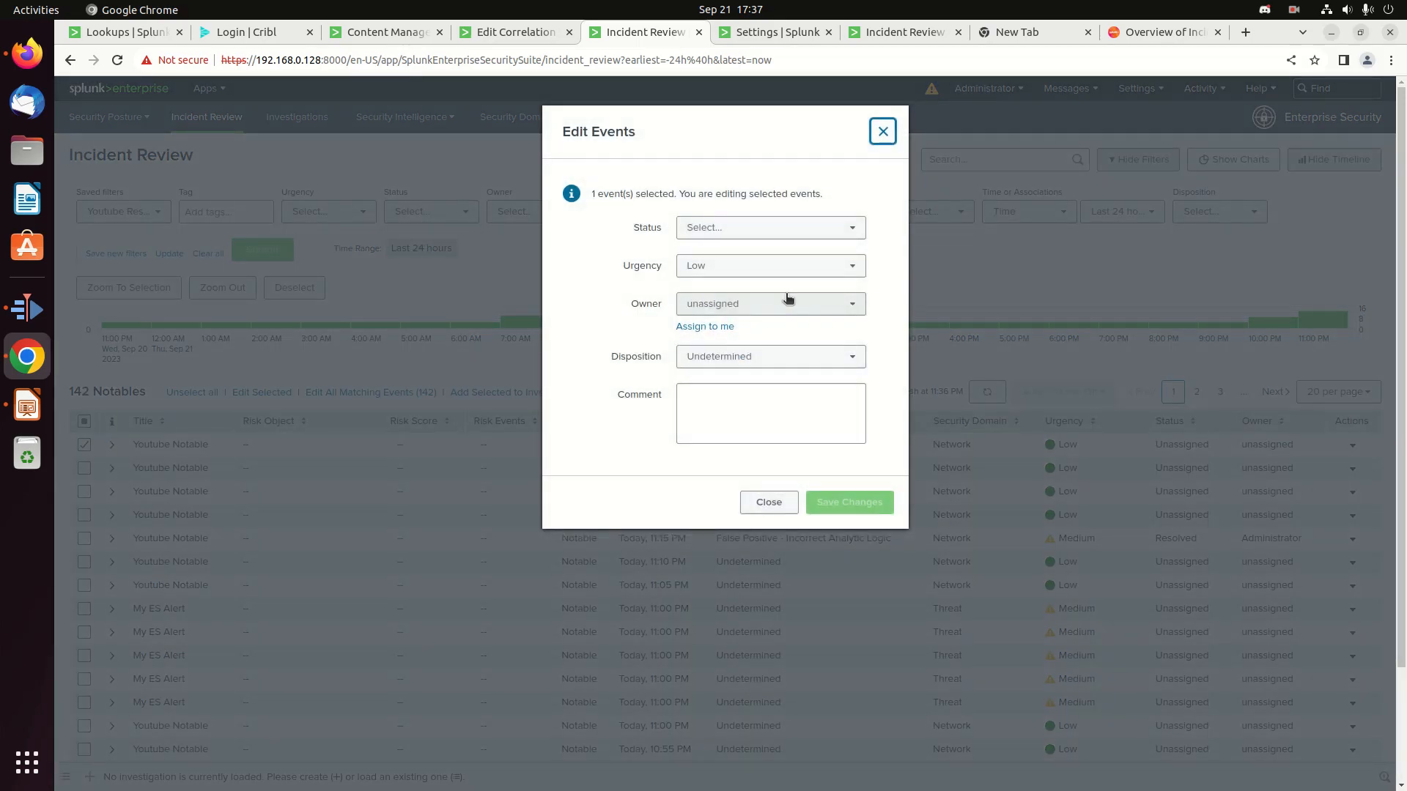
click(784, 302)
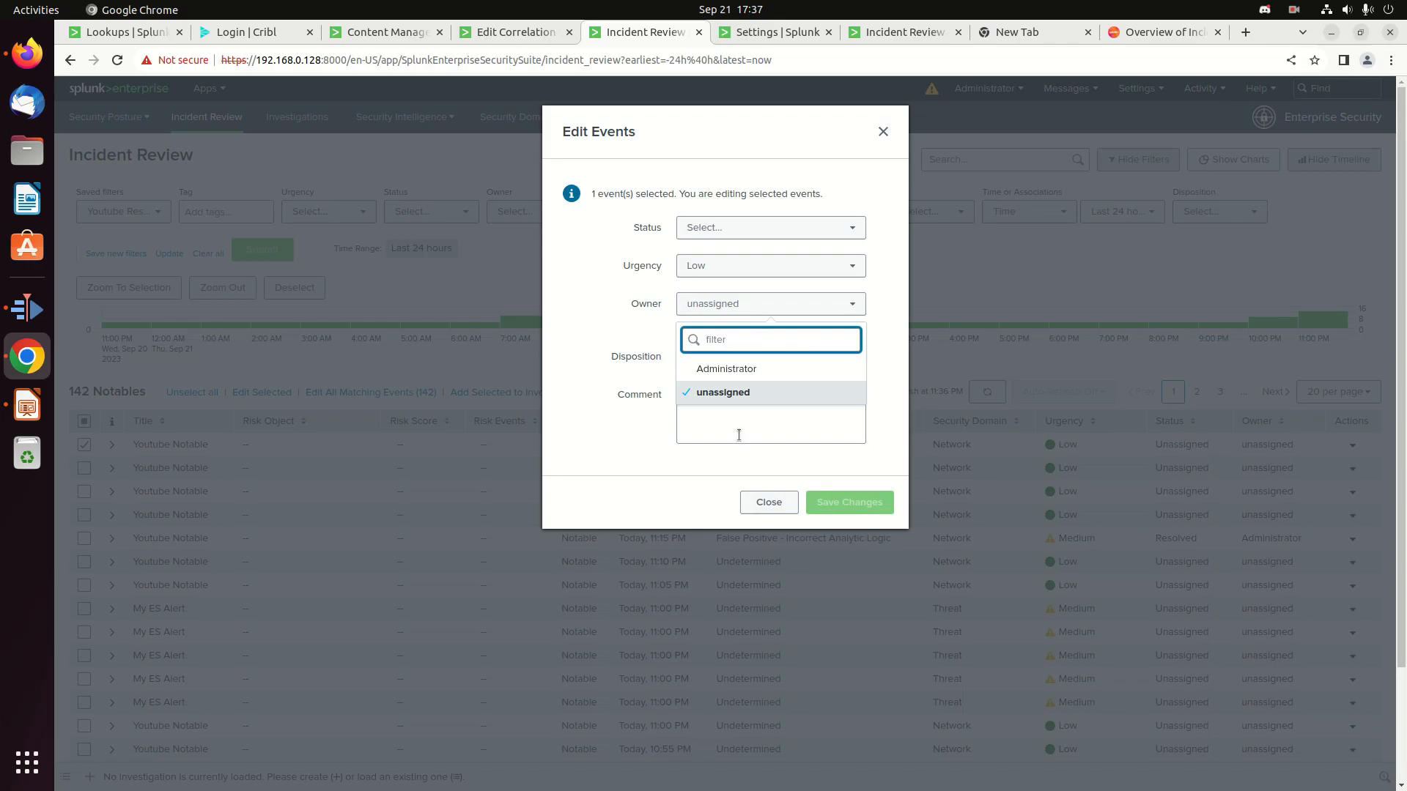
click(785, 504)
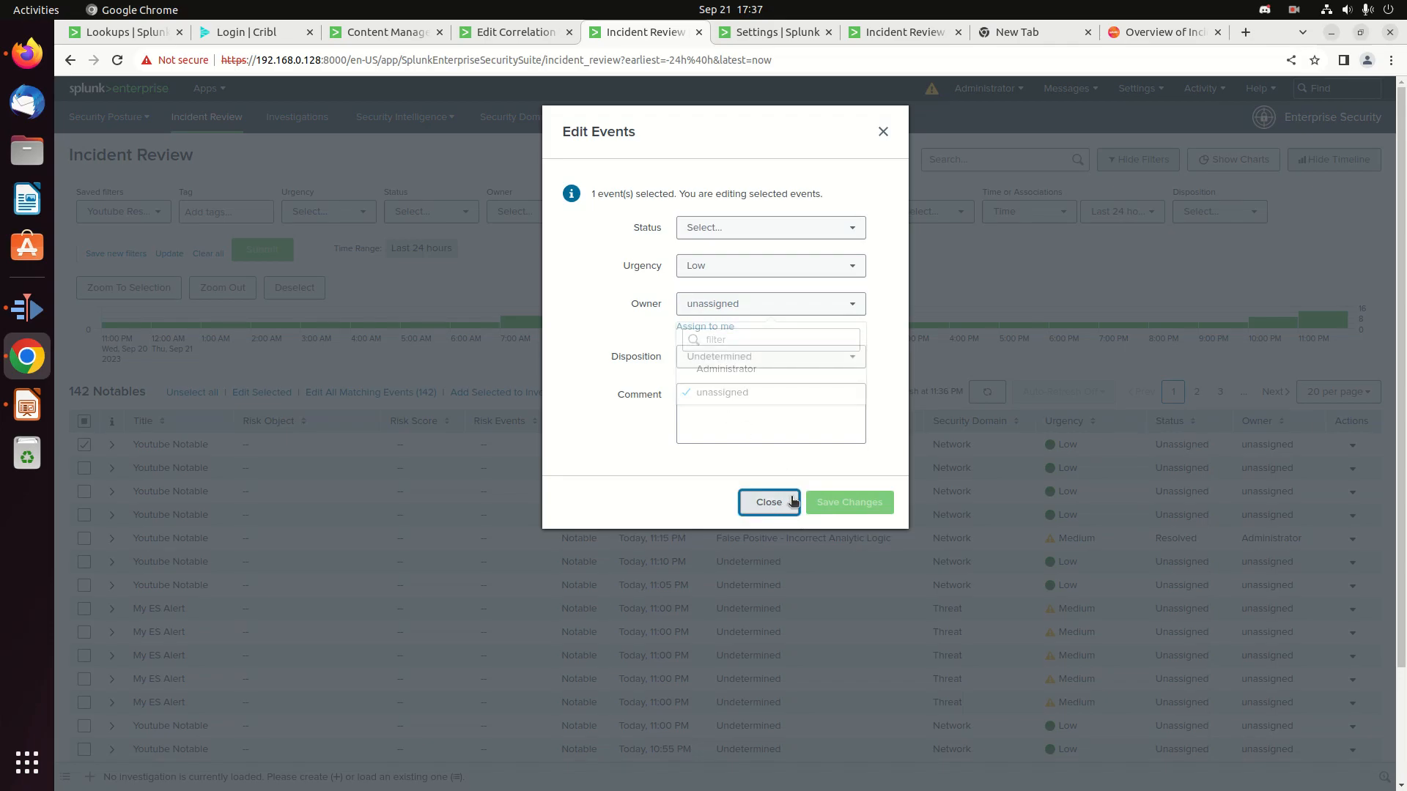
click(783, 502)
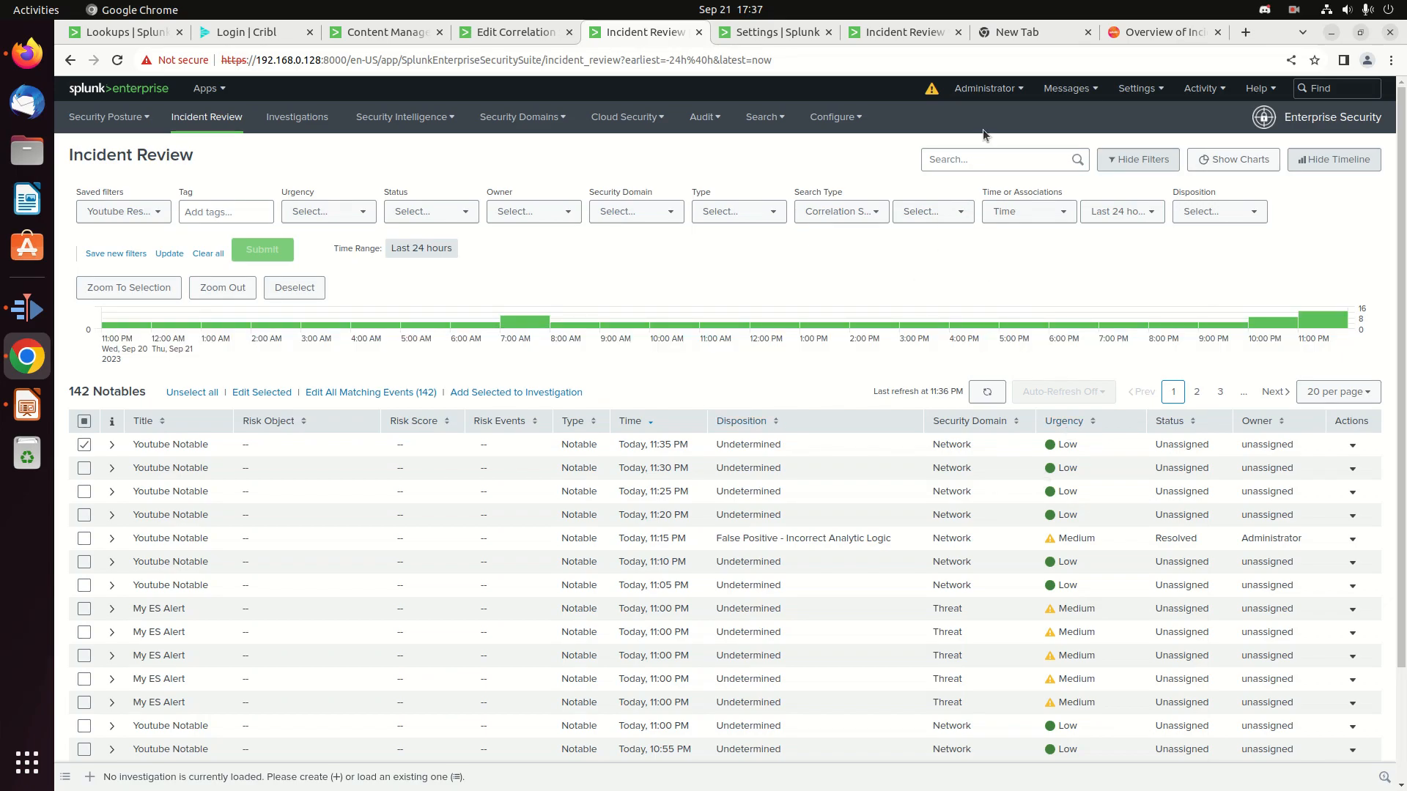
Consult the incident review workflow documentation and view the owner filter choices back in Incident Review
click(1161, 31)
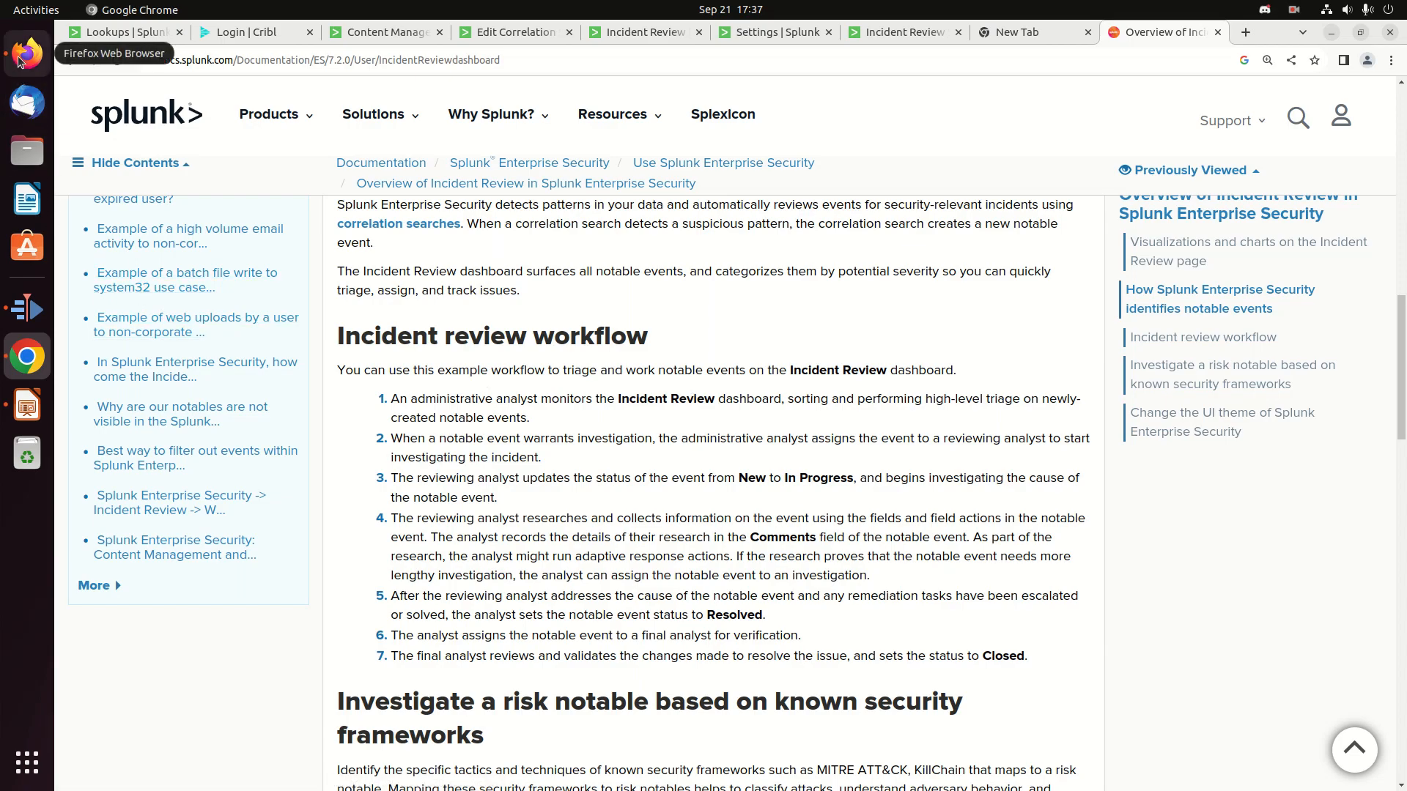
click(650, 33)
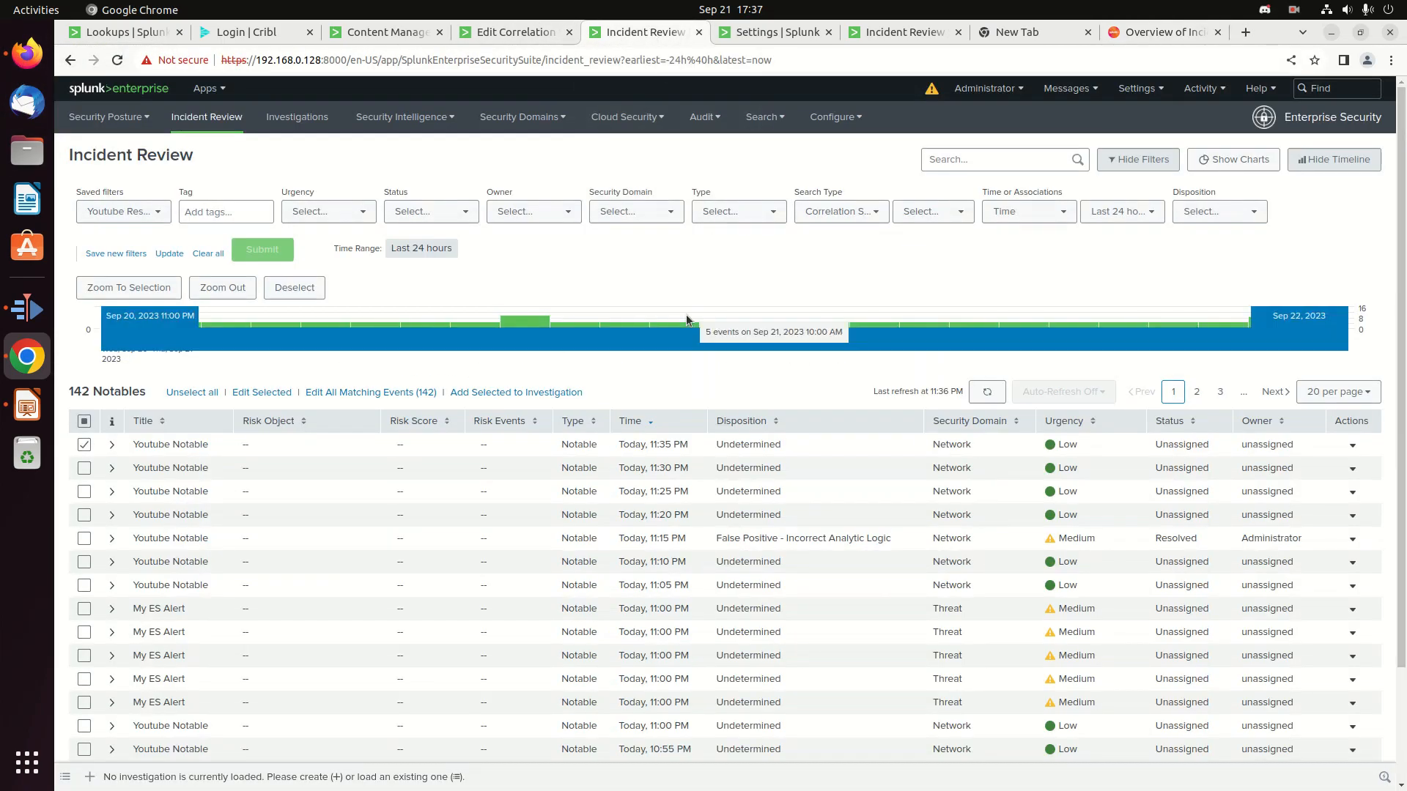
click(551, 210)
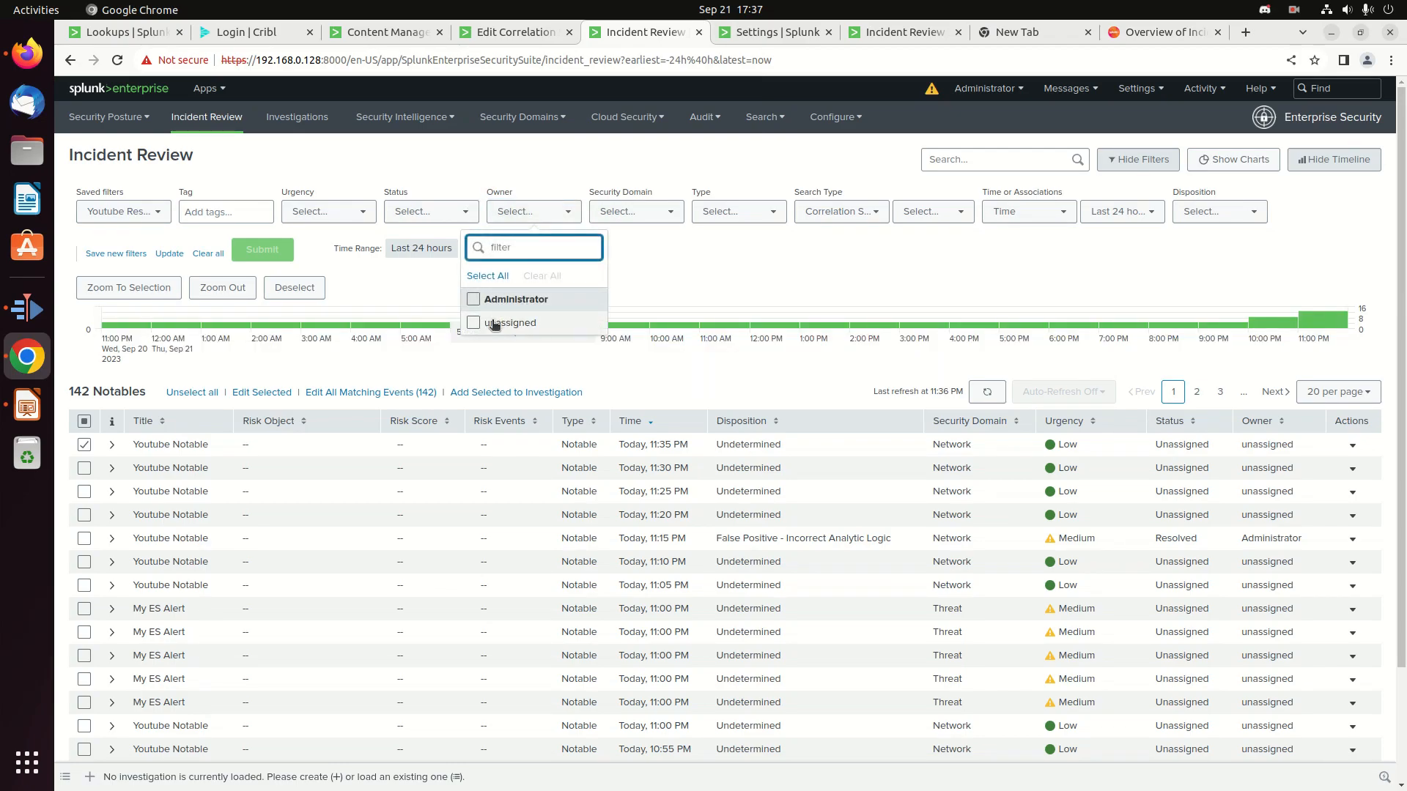
click(931, 261)
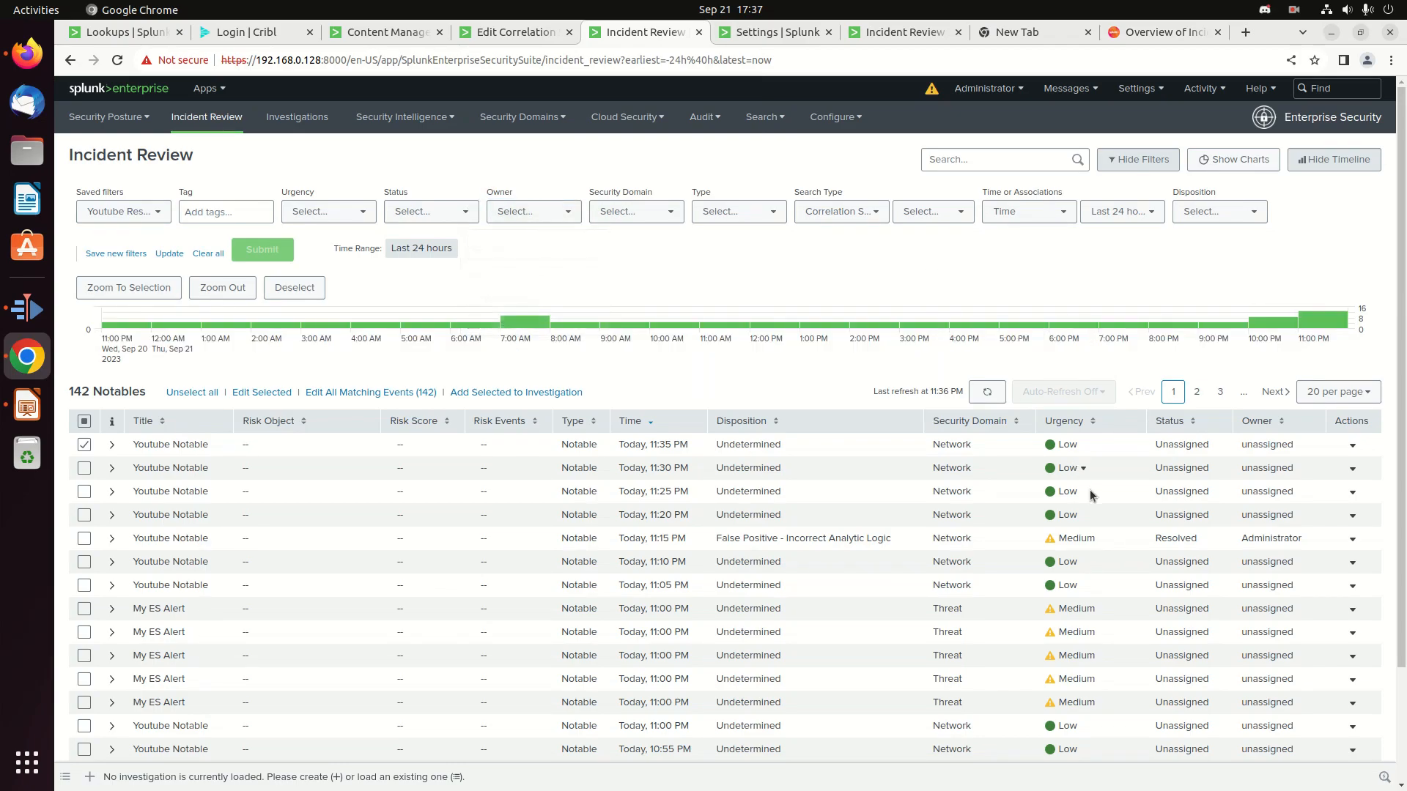
Edit the selected Youtube Notable to examine its owner and status choices, including In Progress, and close the dialog without saving
click(260, 393)
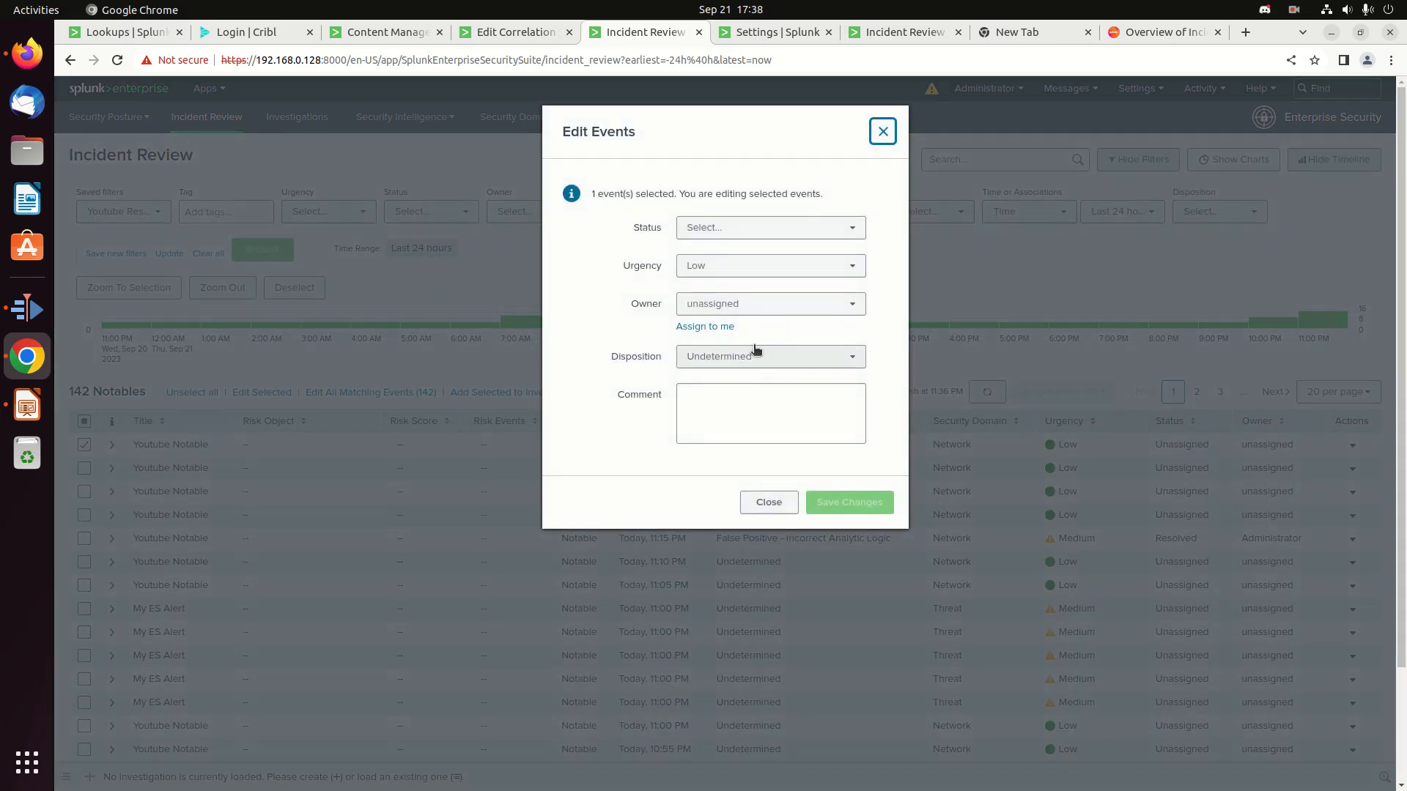
click(803, 301)
click(627, 306)
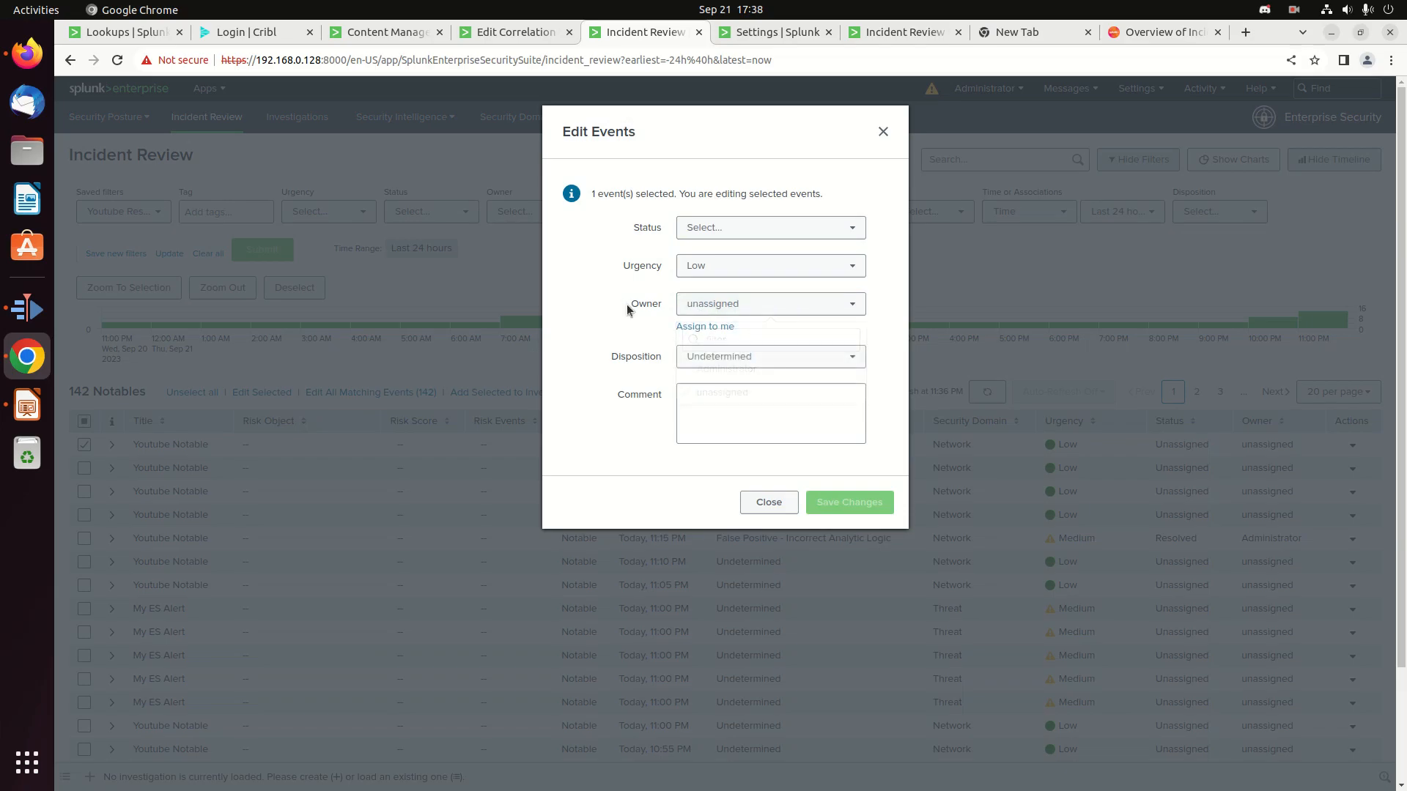
click(745, 228)
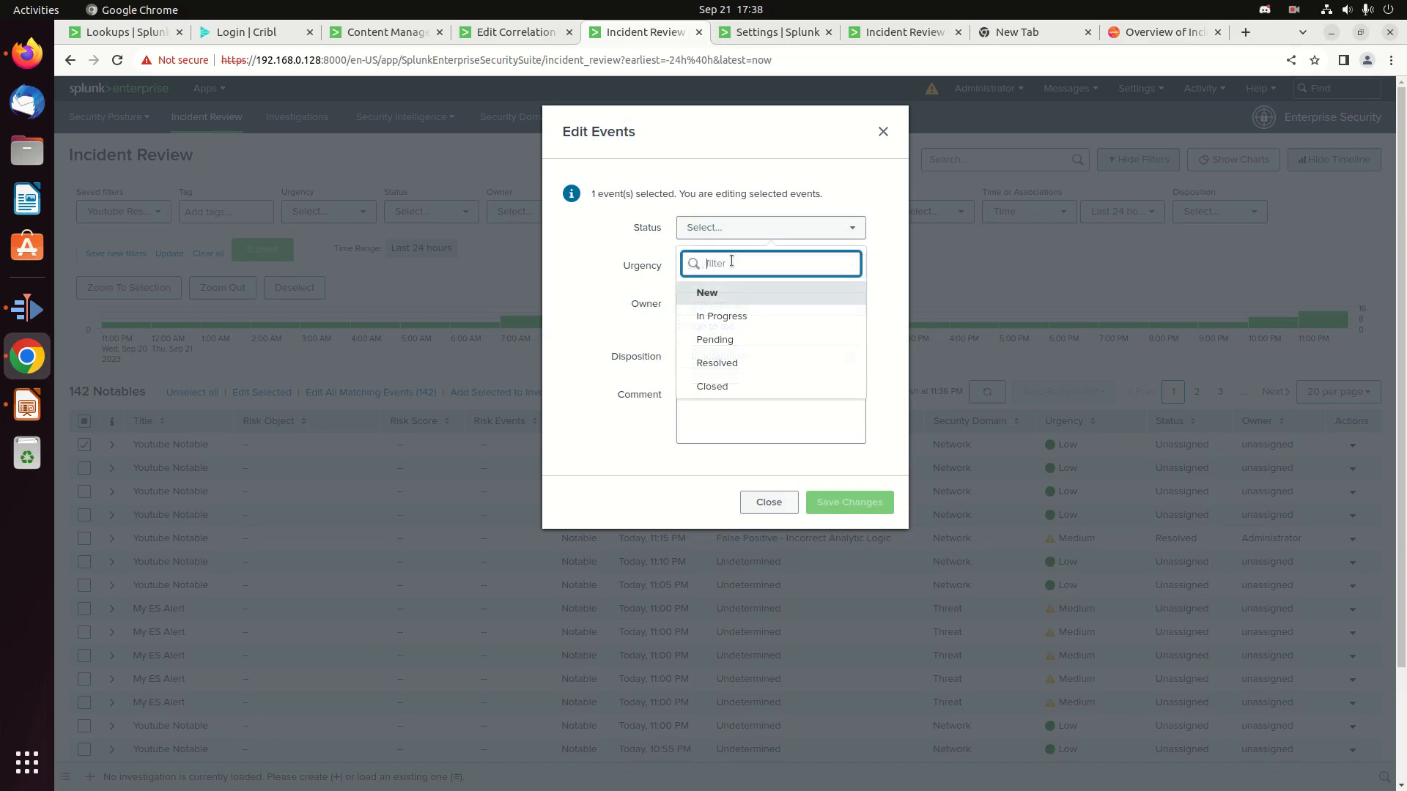
click(714, 323)
click(762, 505)
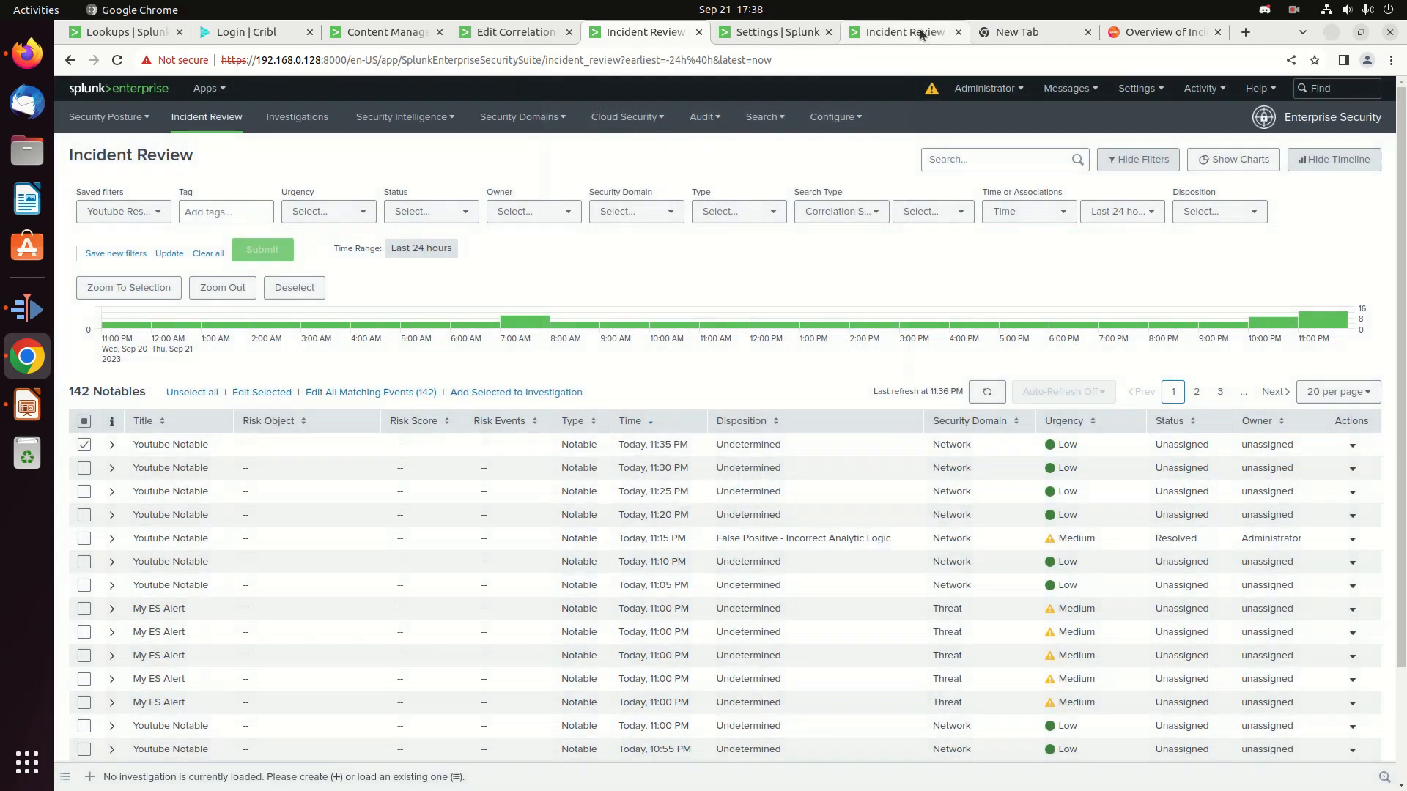
Read the seven-step incident review workflow and the section on investigating risk notables in the Splunk documentation
click(893, 32)
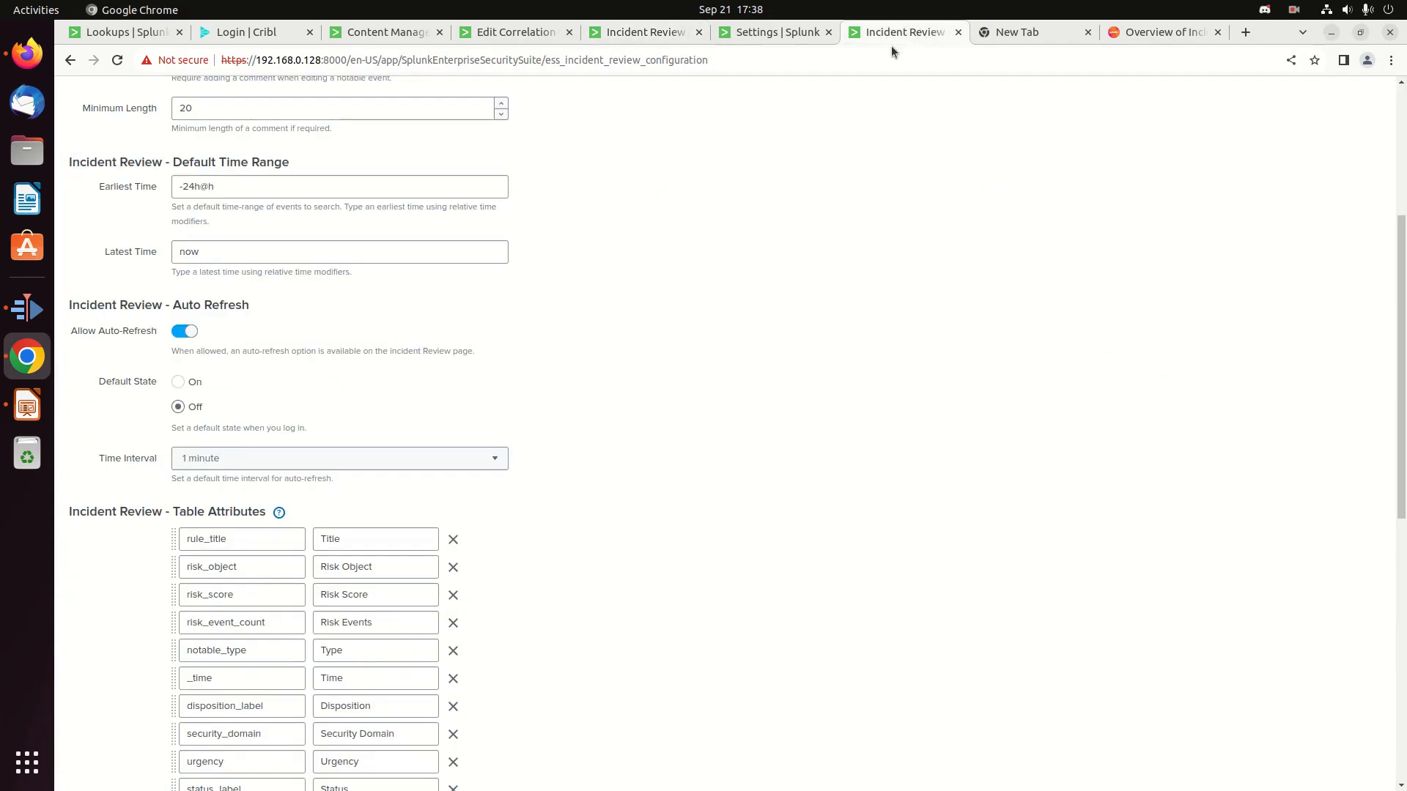
click(1176, 33)
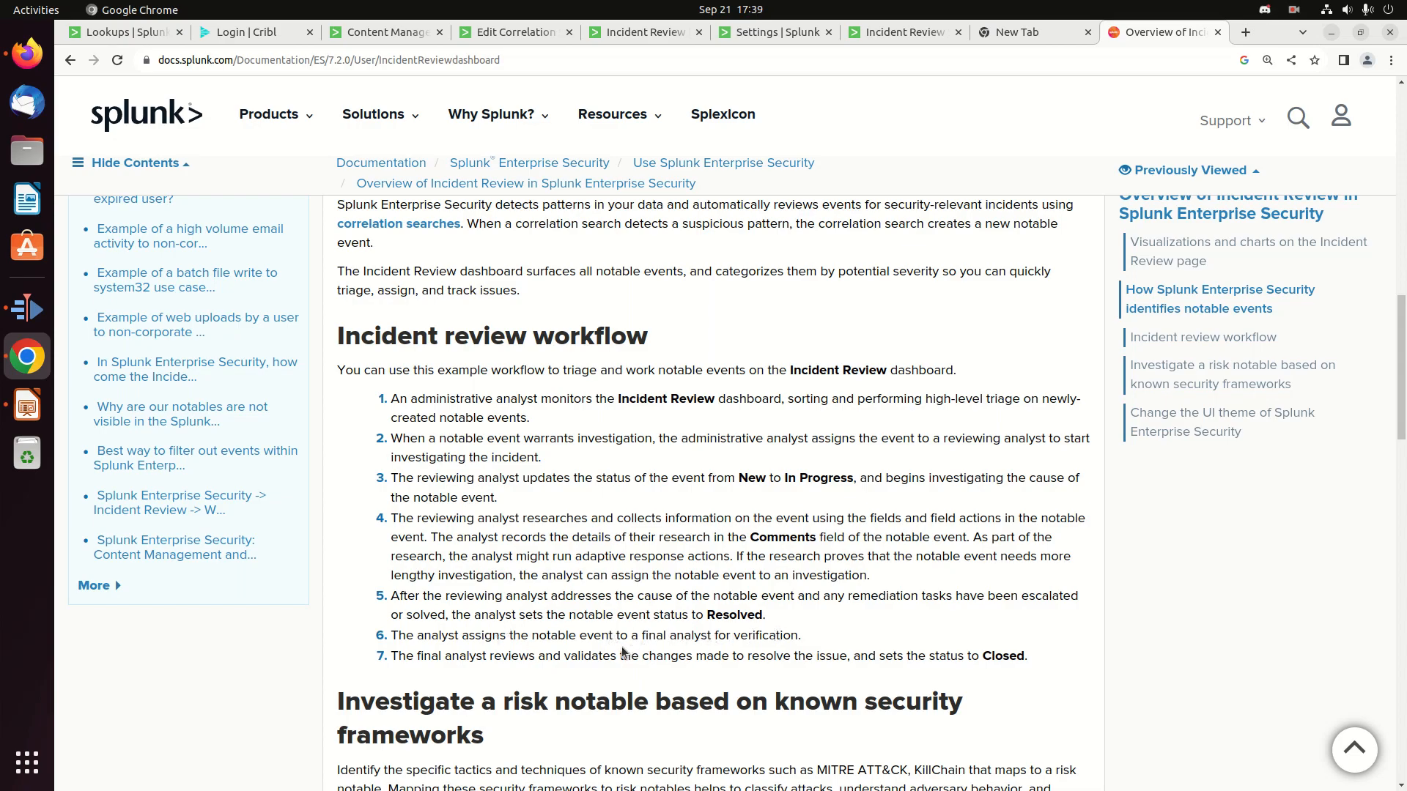
scroll(606, 646, down, 3)
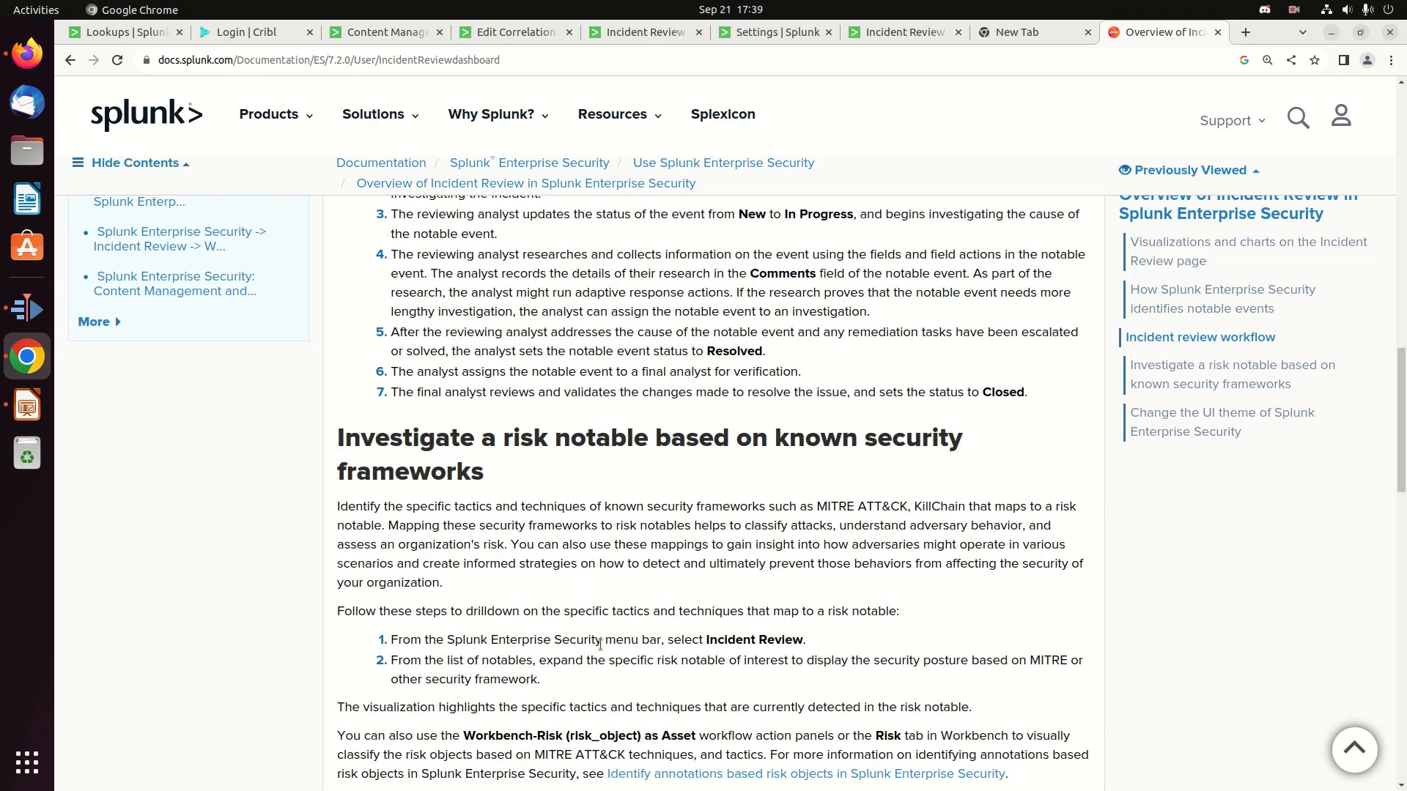
scroll(600, 644, up, 2)
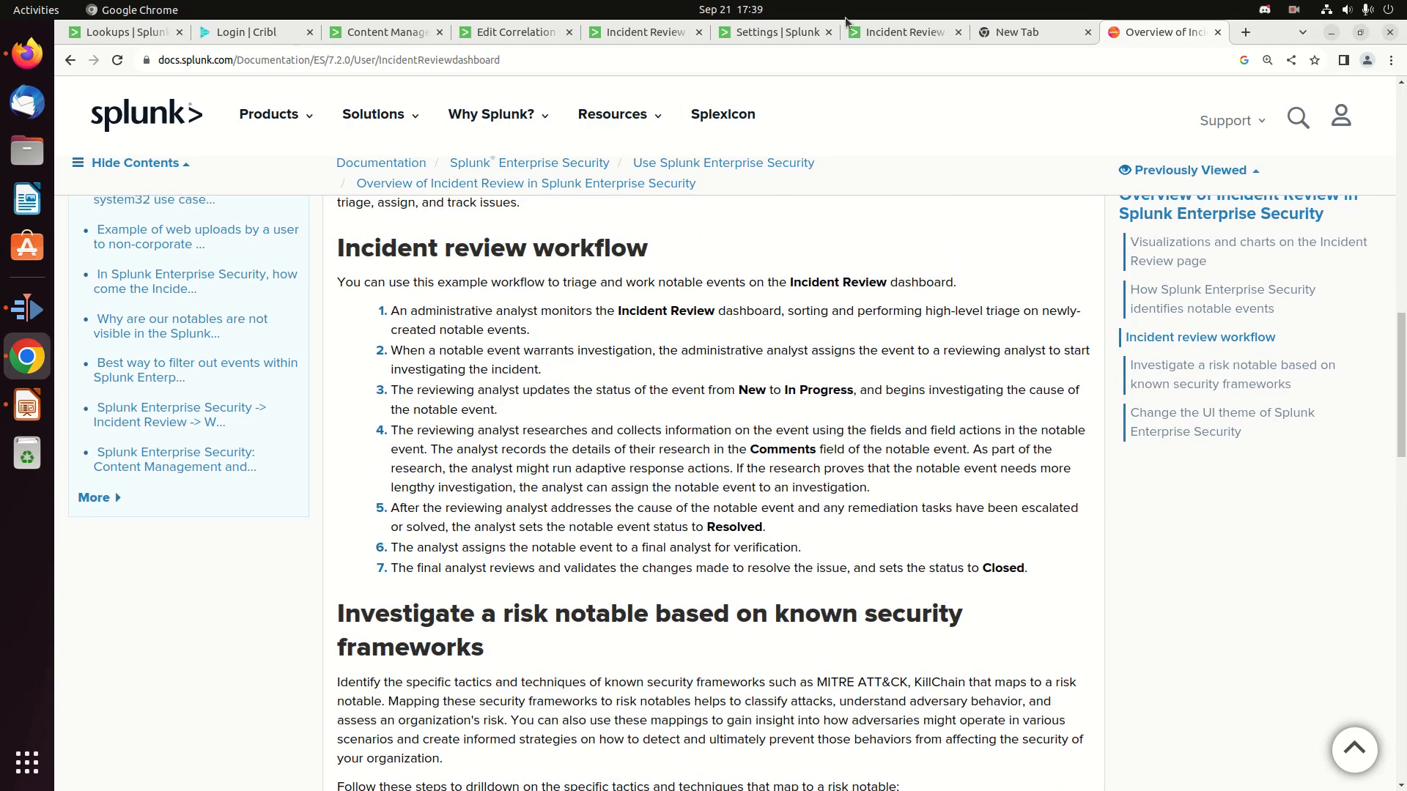
Return to the Incident Review dashboard and look over the list of notables from the last 24 hours
click(865, 32)
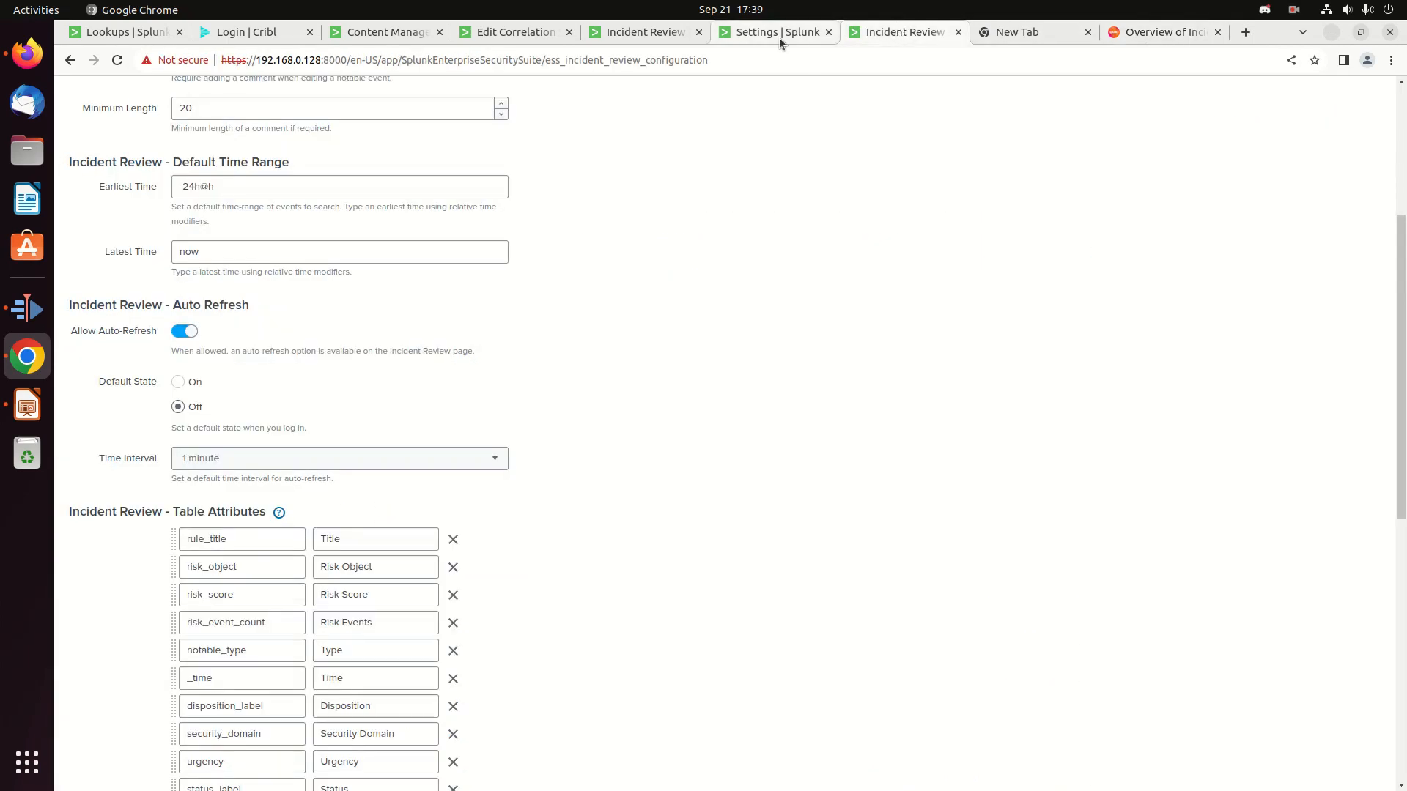
click(781, 37)
click(634, 36)
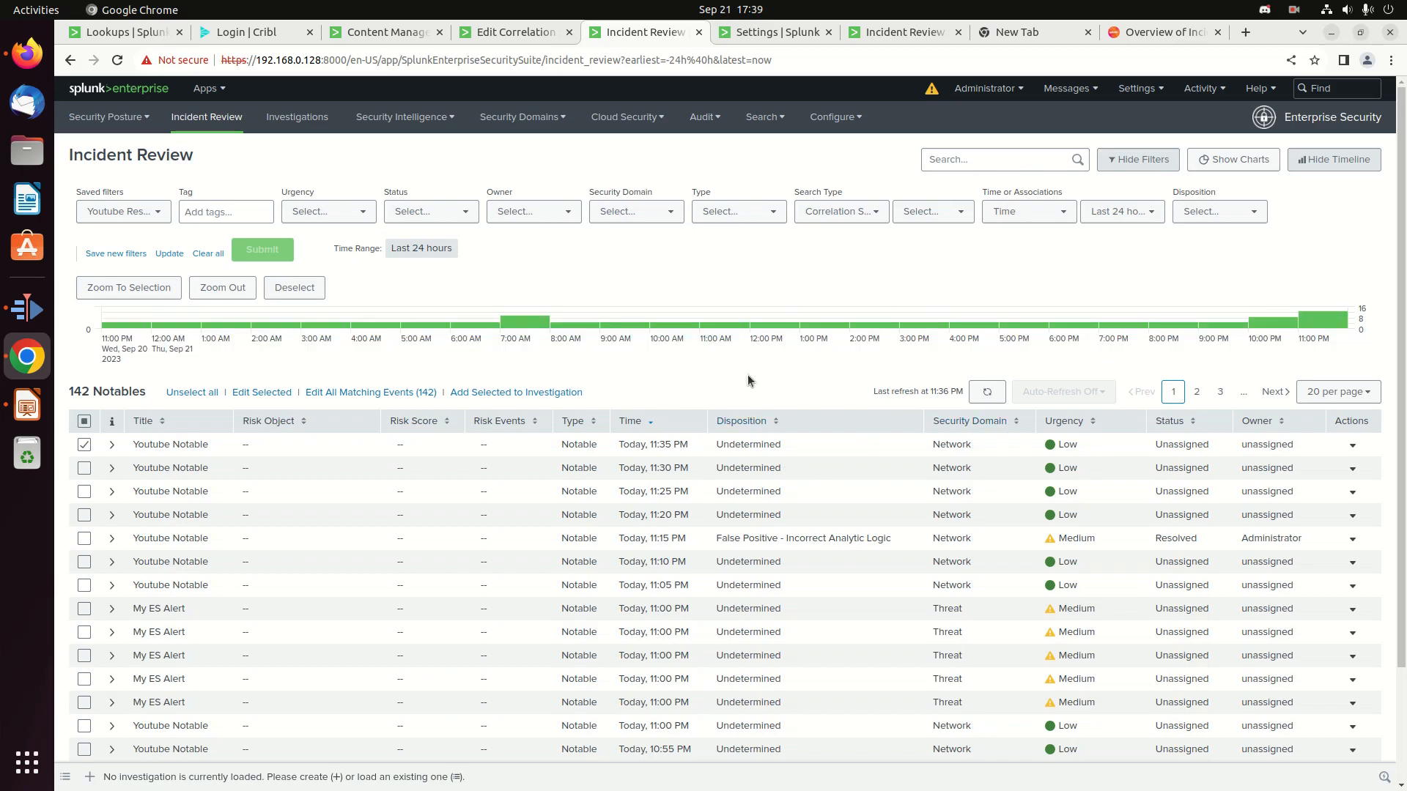
scroll(694, 565, down, 2)
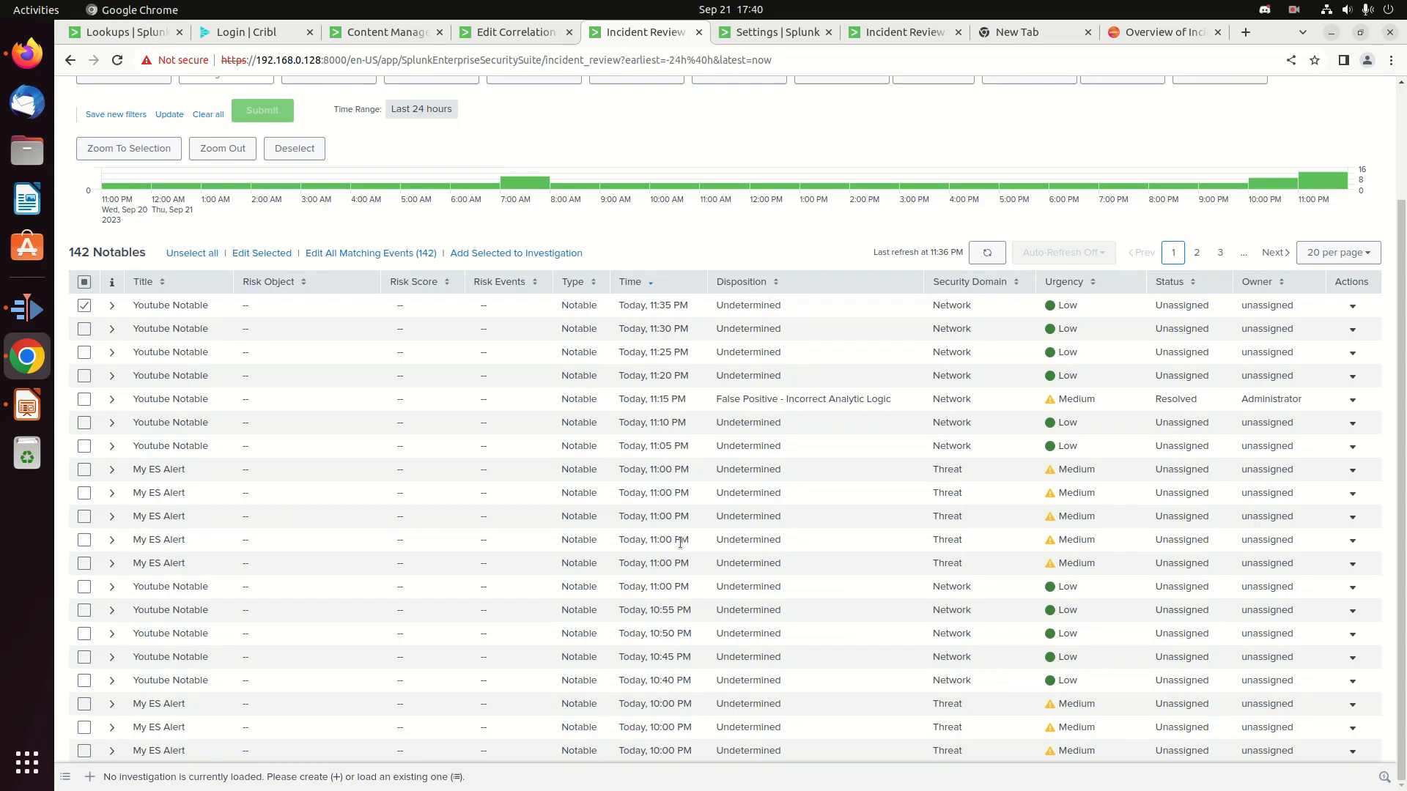
scroll(643, 416, up, 2)
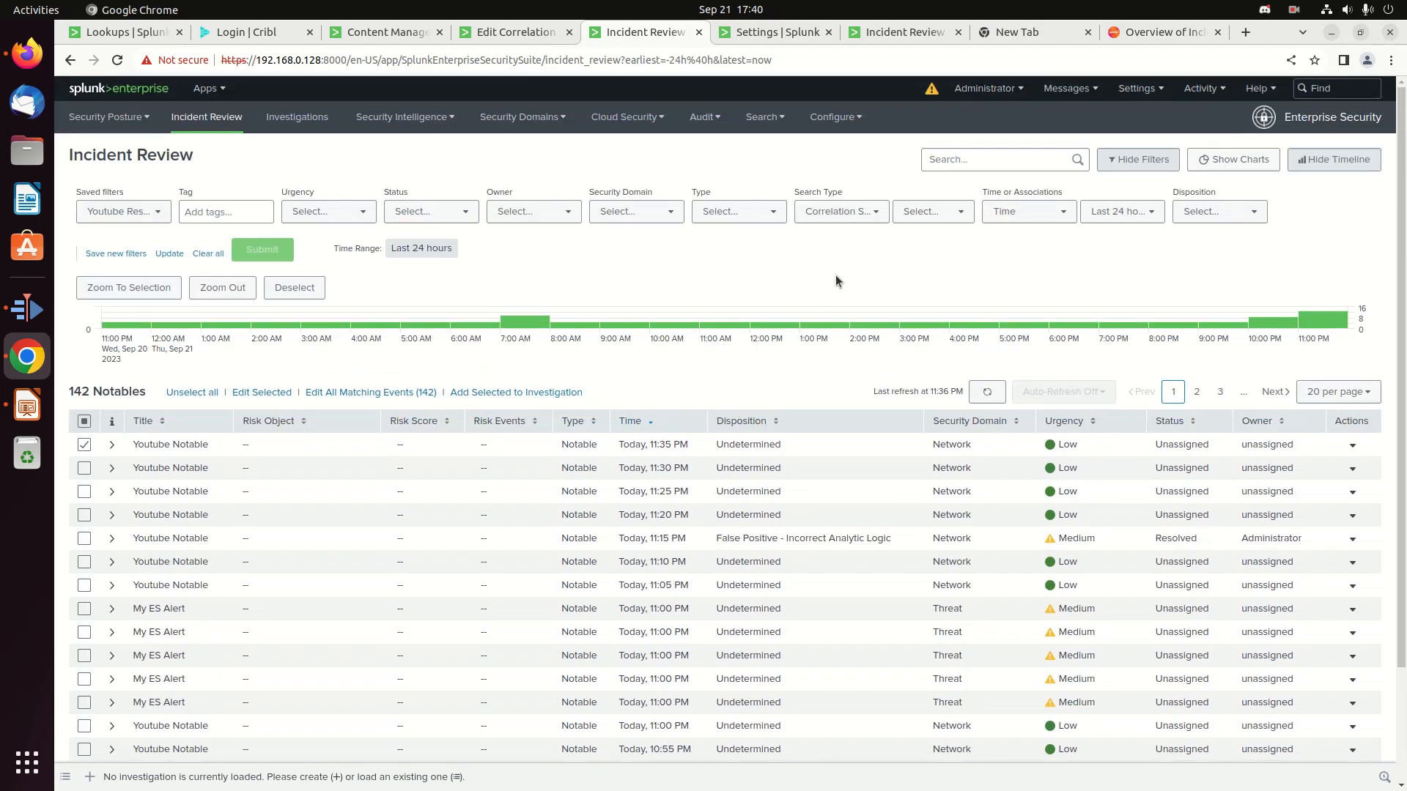